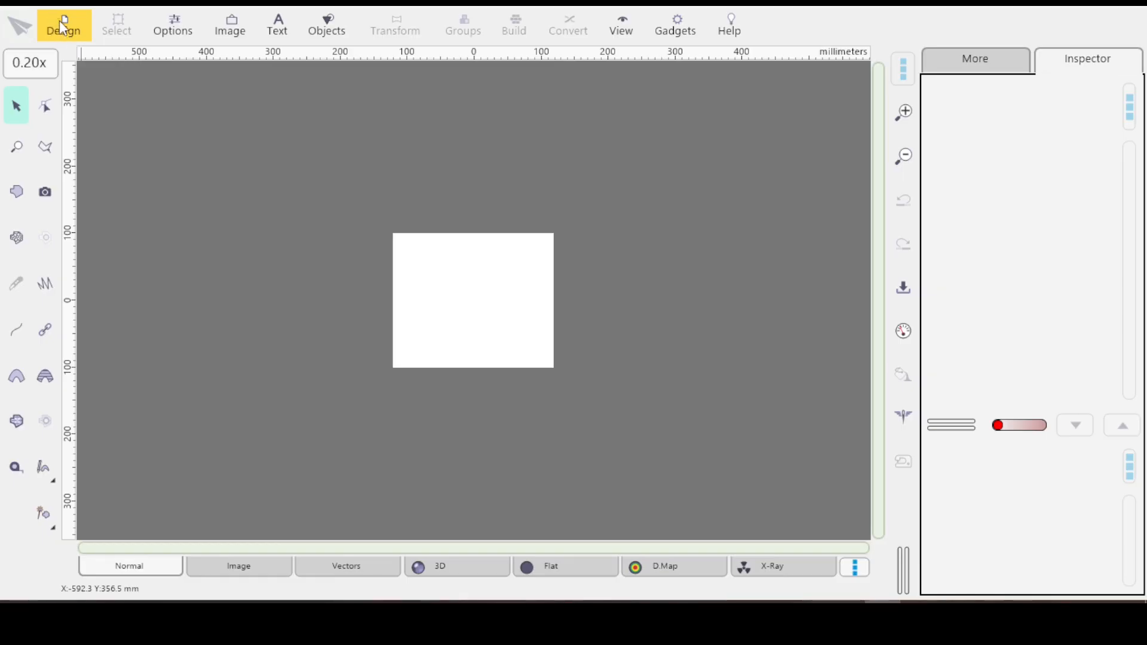
# Merge the MesTouRS.eof design from the Sayings folder using Merge from Library.
pyautogui.click(61, 24)
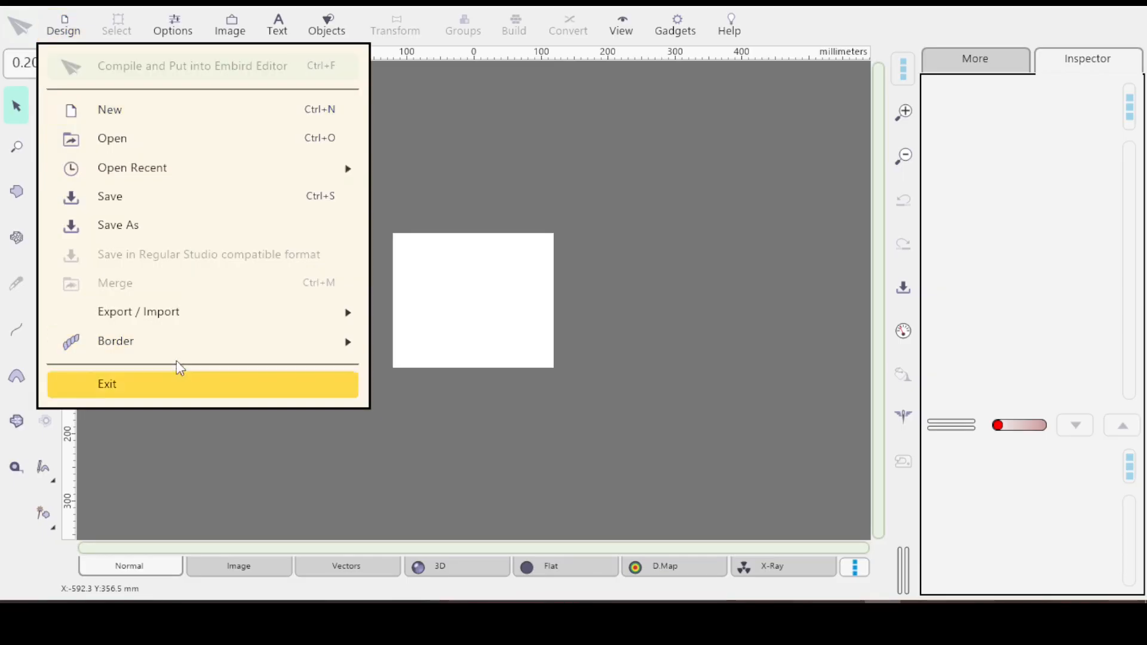
pyautogui.moveTo(161, 312)
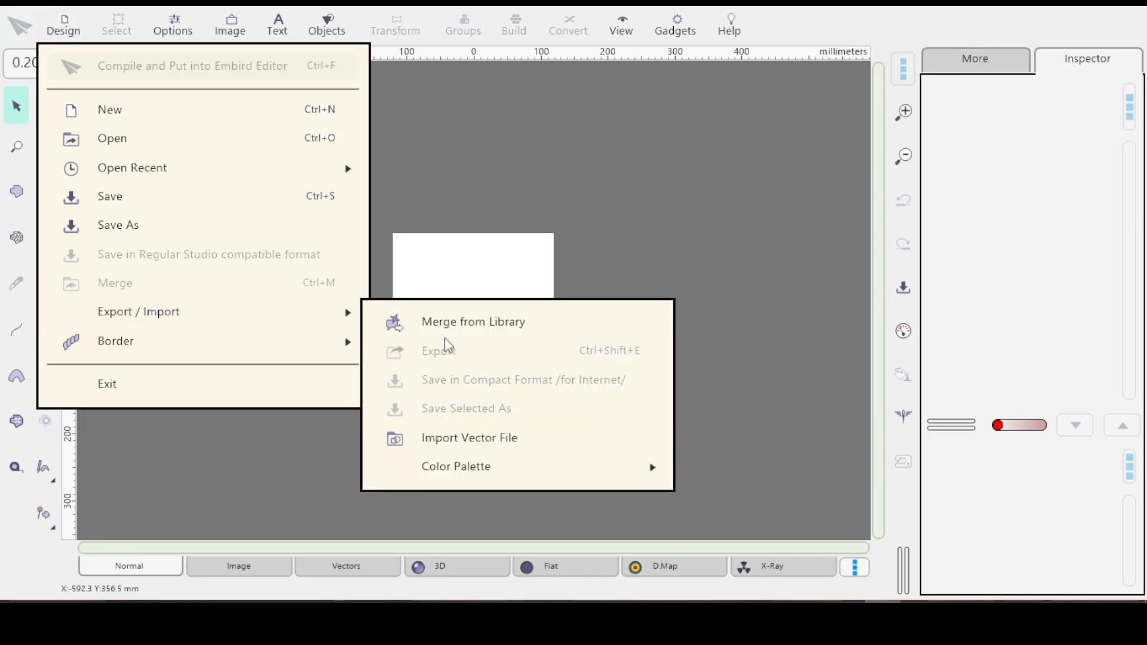
pyautogui.click(434, 323)
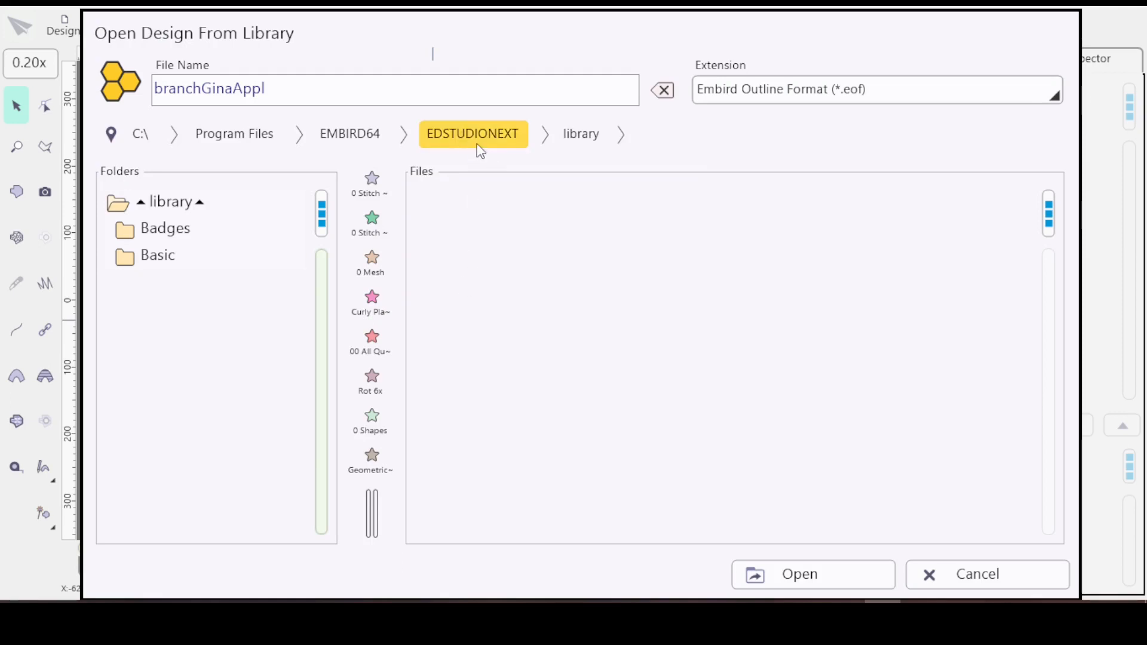
pyautogui.click(367, 185)
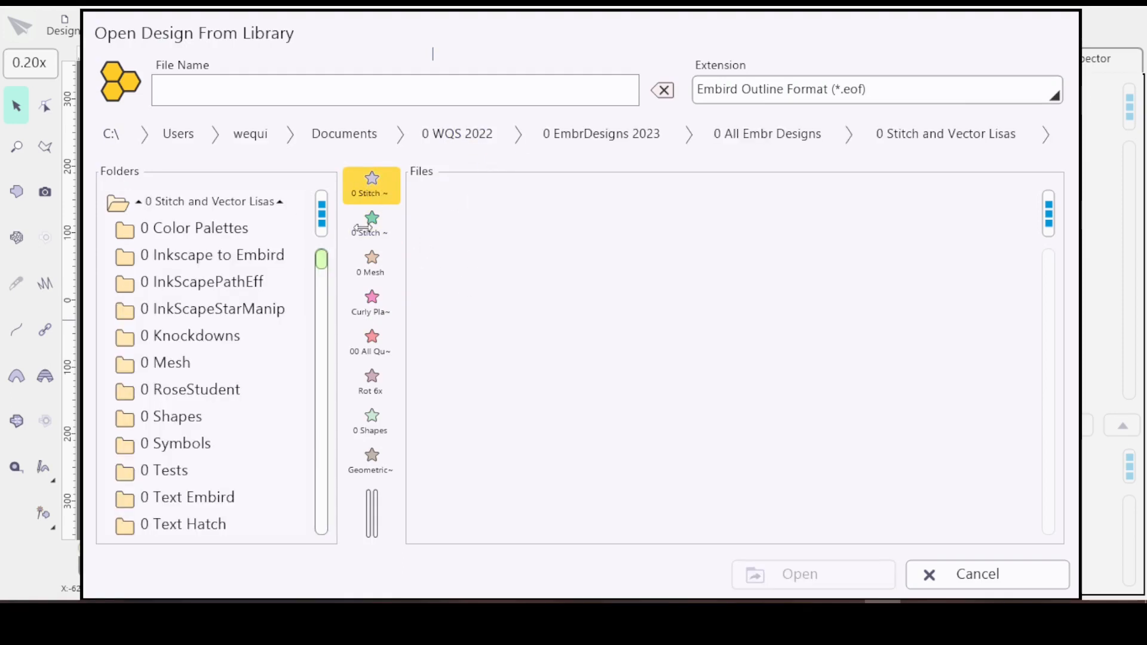
pyautogui.scroll(-15, 323, 440)
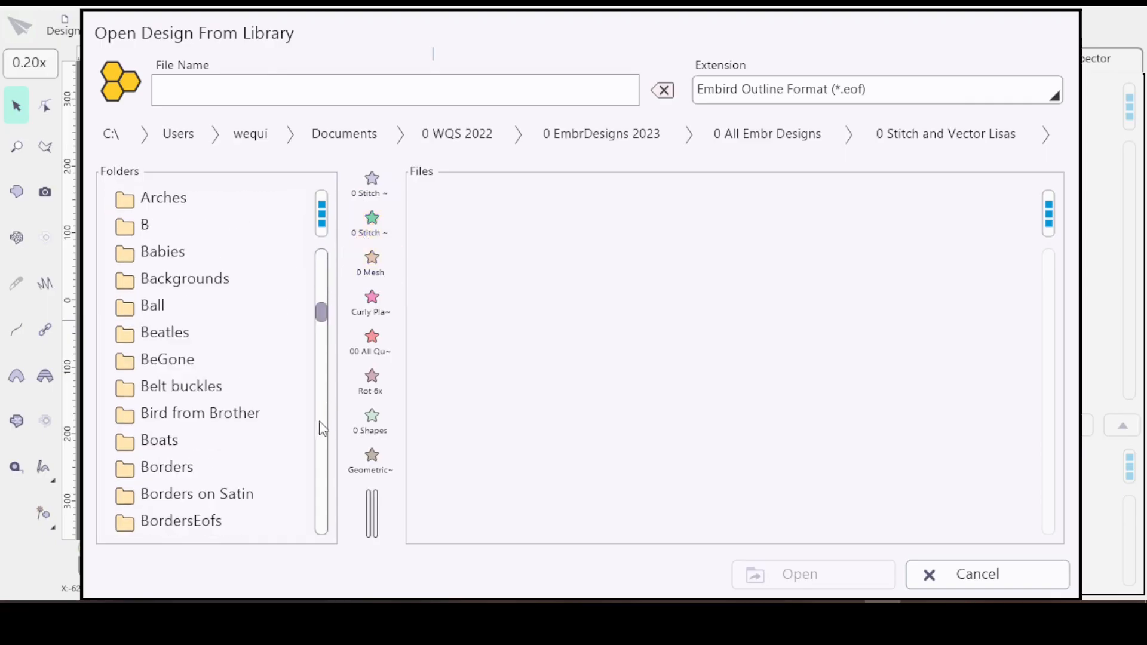
pyautogui.scroll(-10, 326, 448)
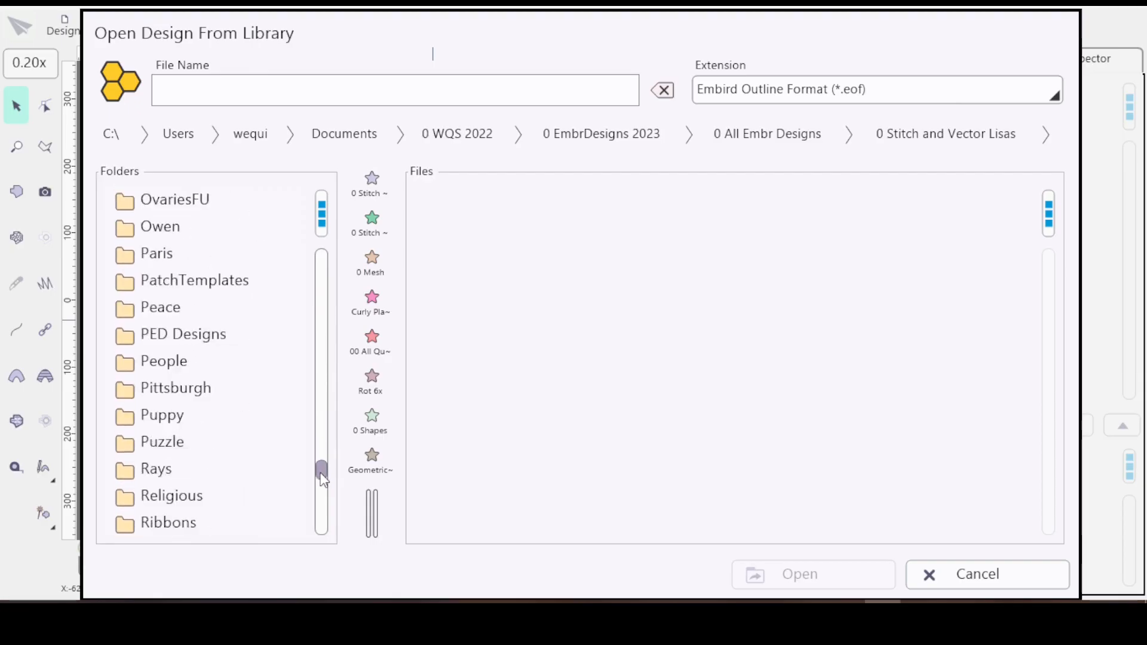
pyautogui.scroll(-8, 323, 484)
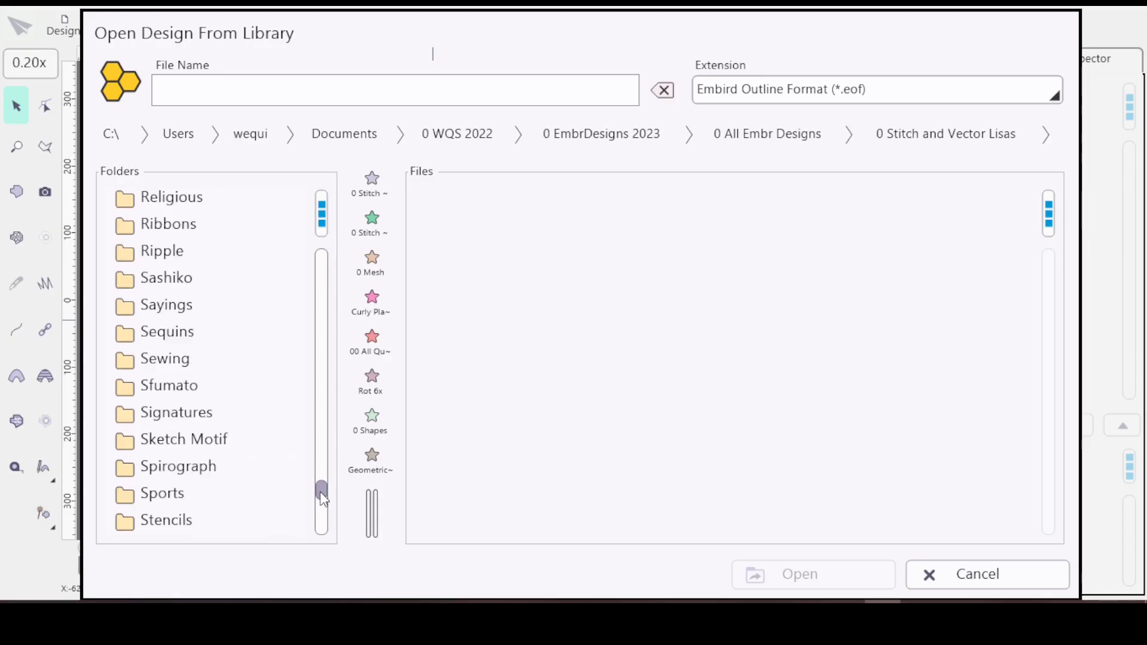
pyautogui.scroll(1, 305, 472)
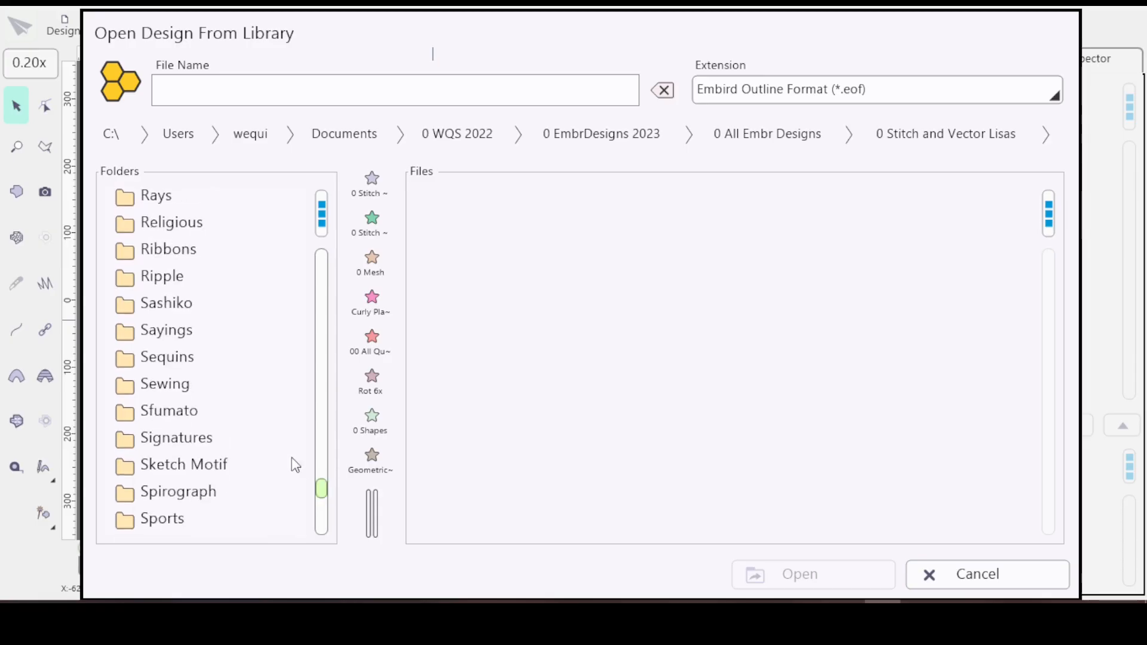
pyautogui.click(150, 331)
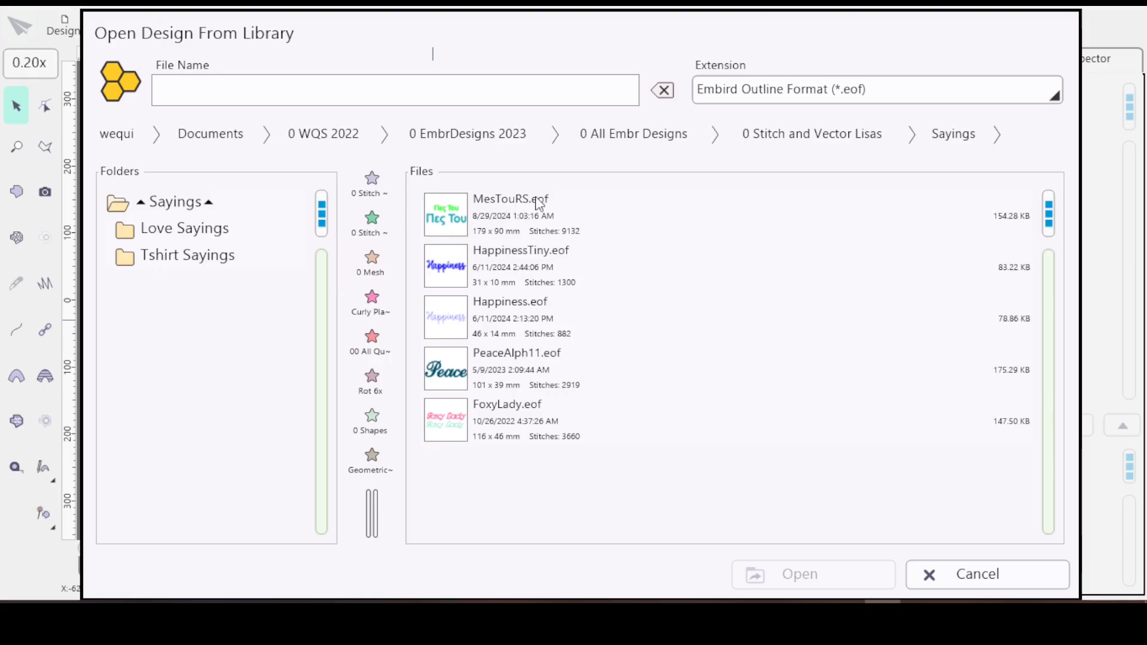
pyautogui.click(452, 225)
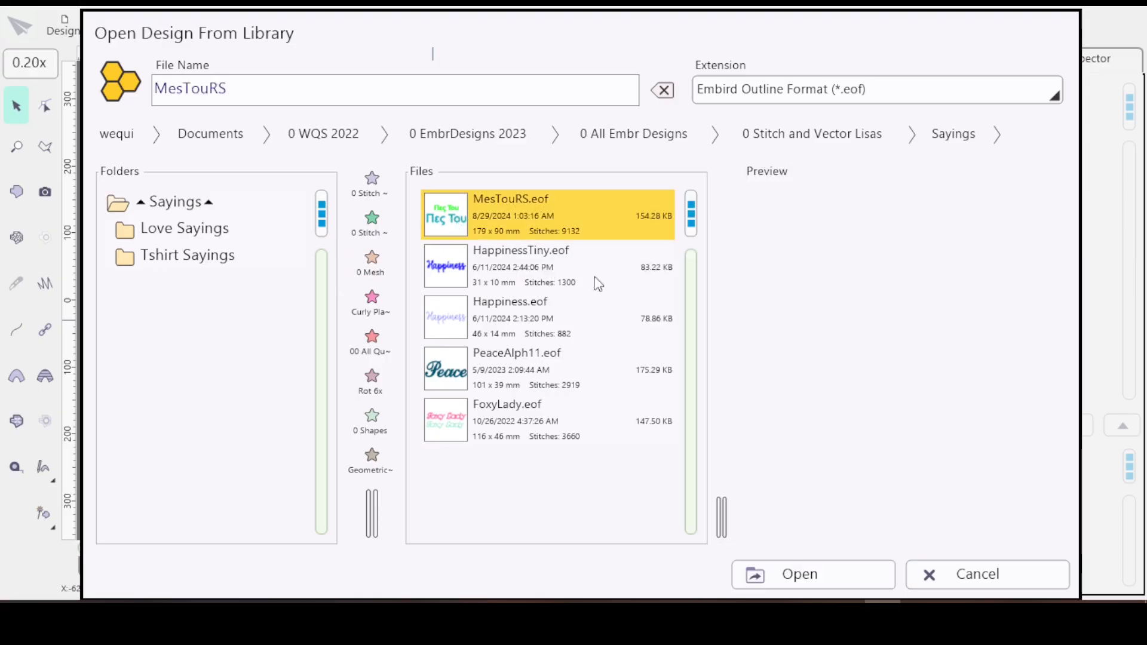
pyautogui.click(801, 574)
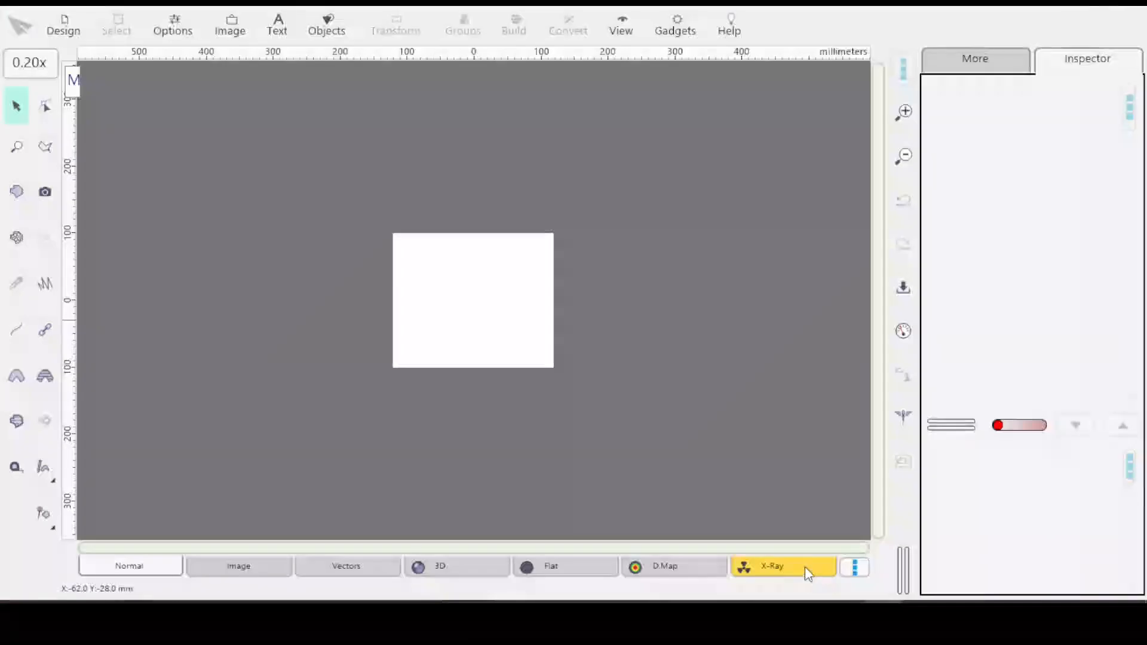
pyautogui.click(639, 328)
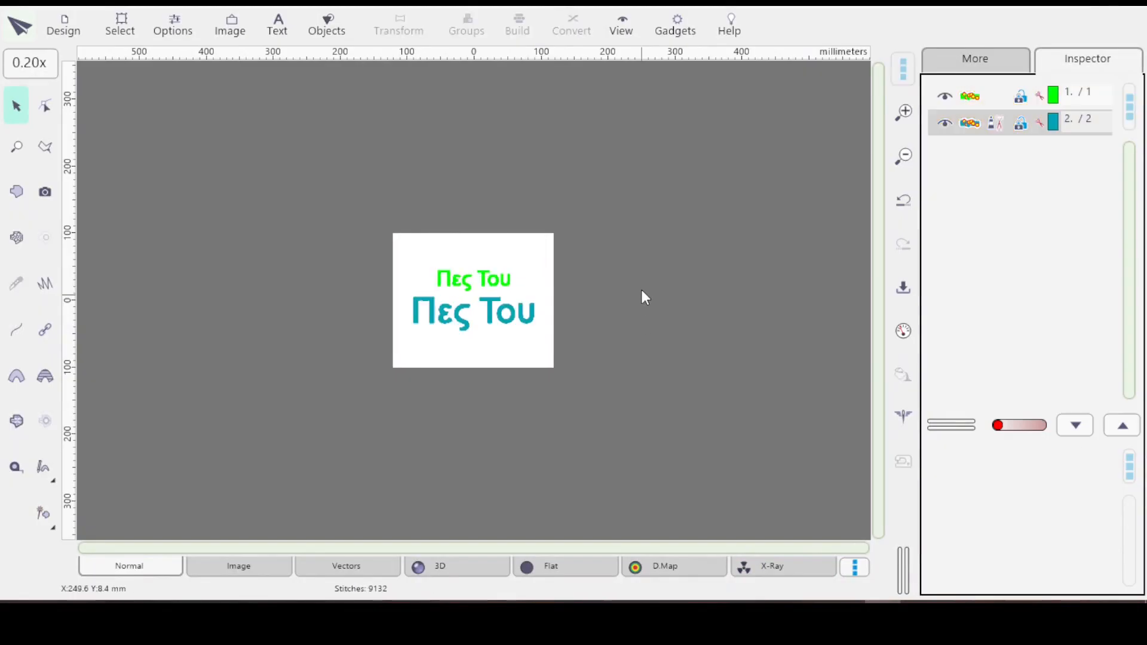
pyautogui.click(66, 37)
pyautogui.moveTo(165, 321)
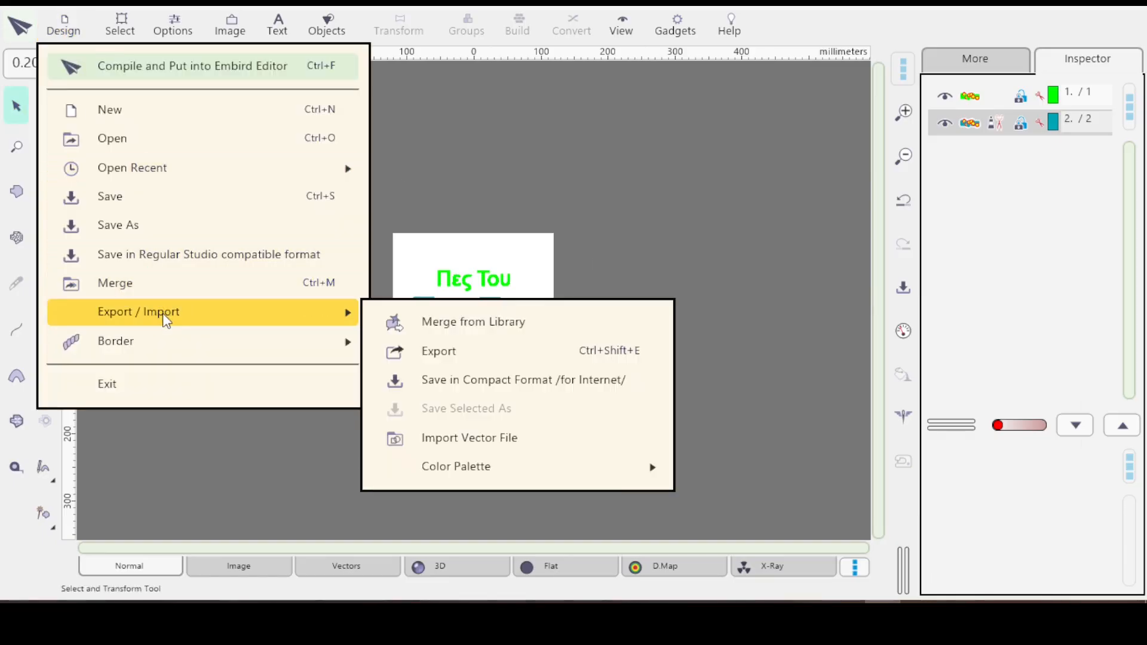
pyautogui.click(1052, 262)
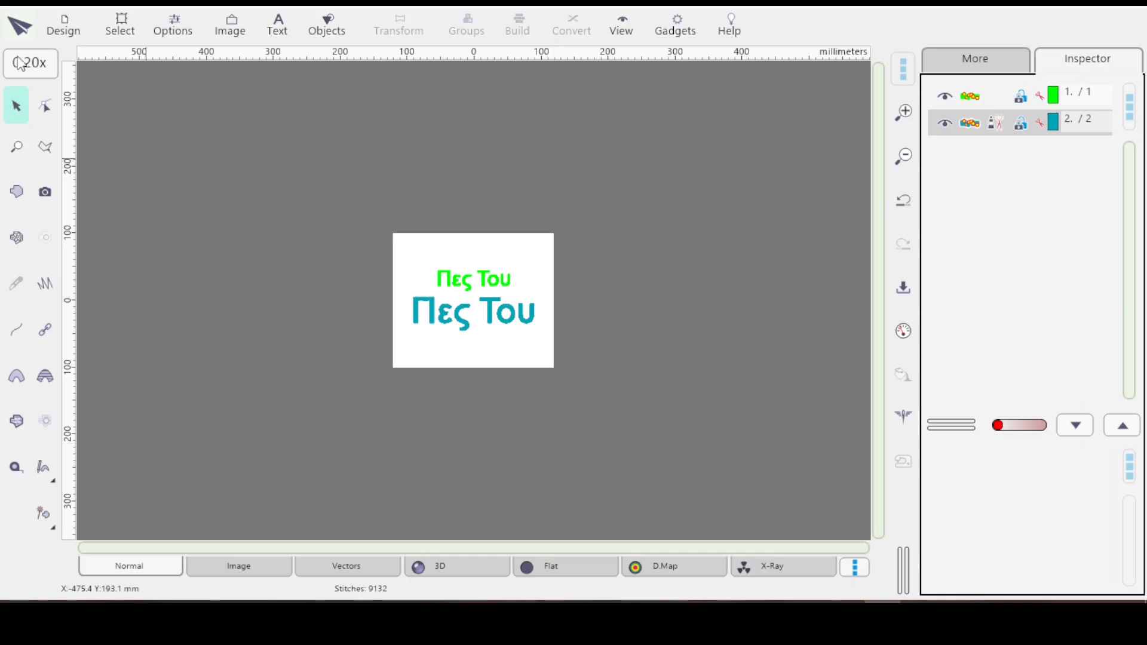
# Save the design as MesTouSN in Embird Outline Format (*.eof) in the Sayings folder.
pyautogui.click(69, 33)
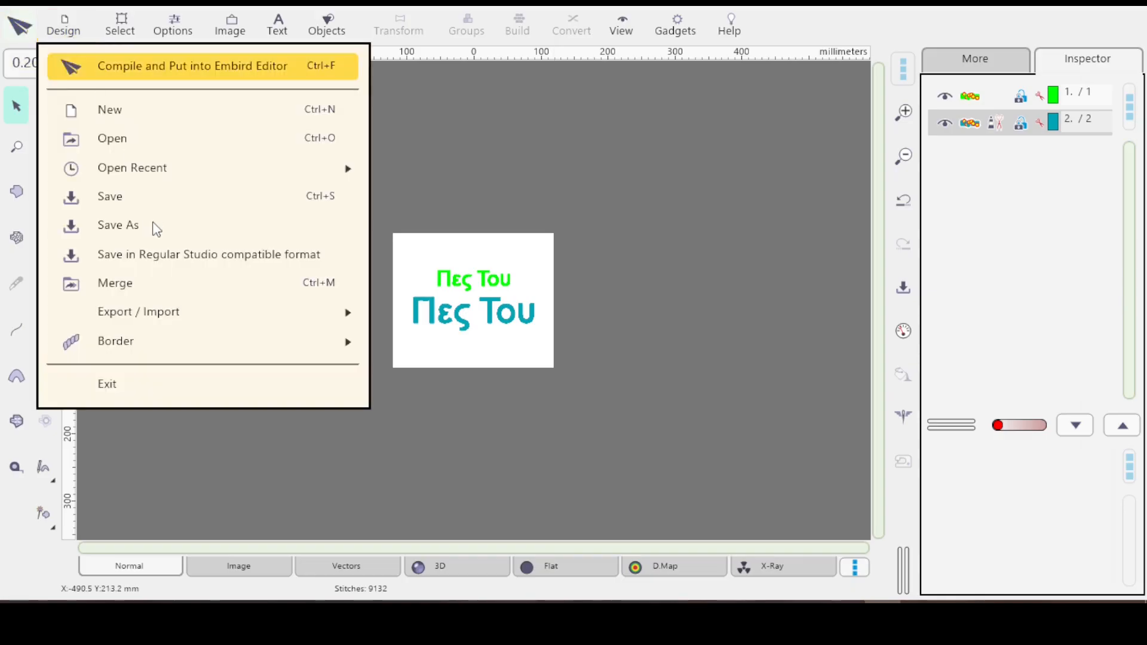
pyautogui.click(132, 230)
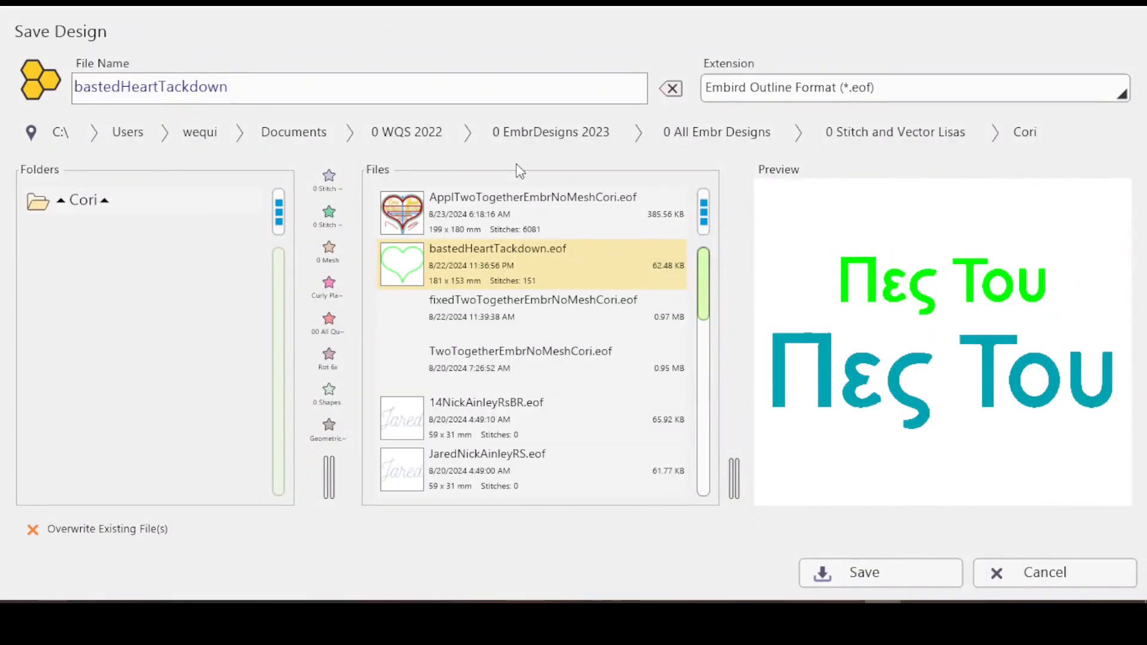
pyautogui.click(905, 140)
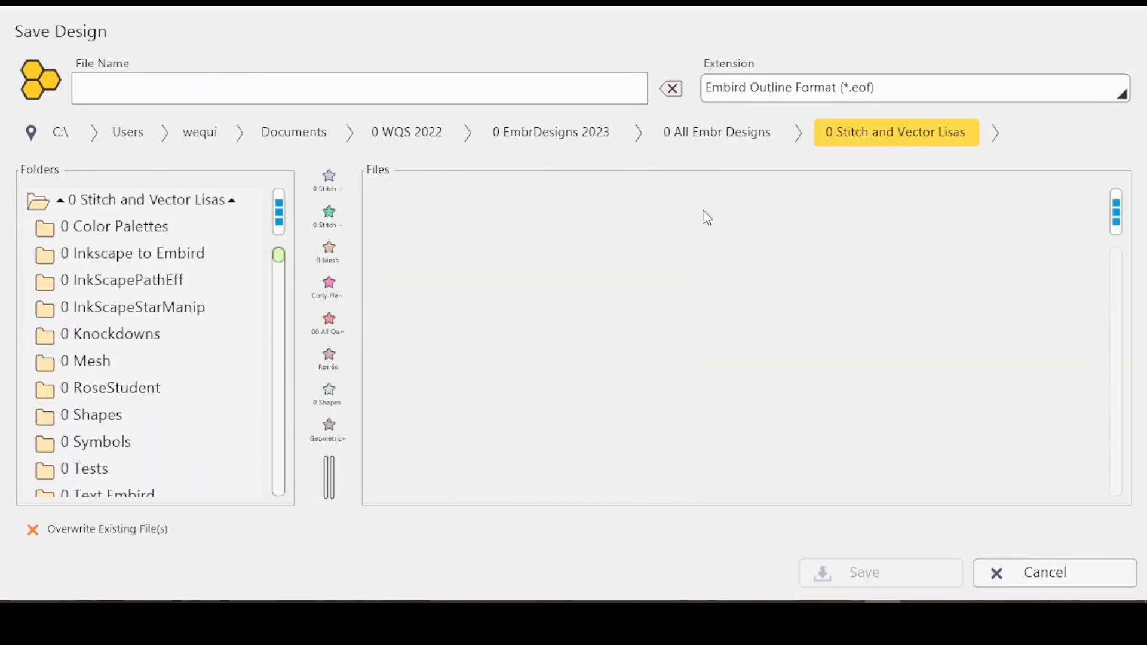
pyautogui.moveTo(279, 256)
pyautogui.mouseDown()
pyautogui.moveTo(293, 462)
pyautogui.moveTo(289, 452)
pyautogui.mouseUp()
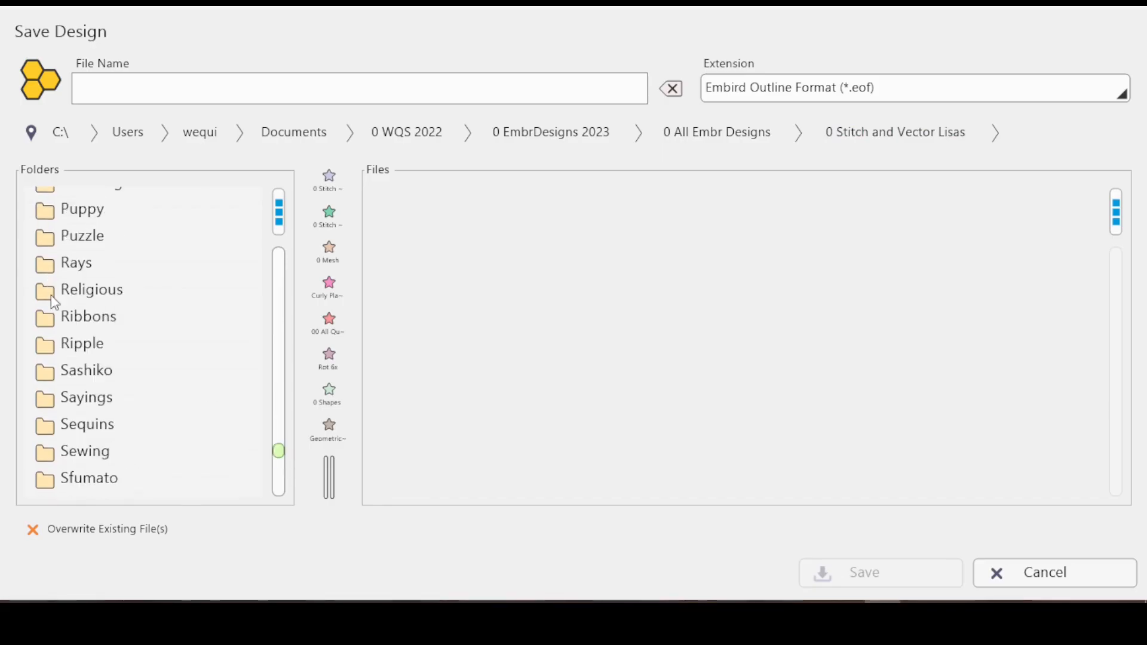
pyautogui.click(110, 406)
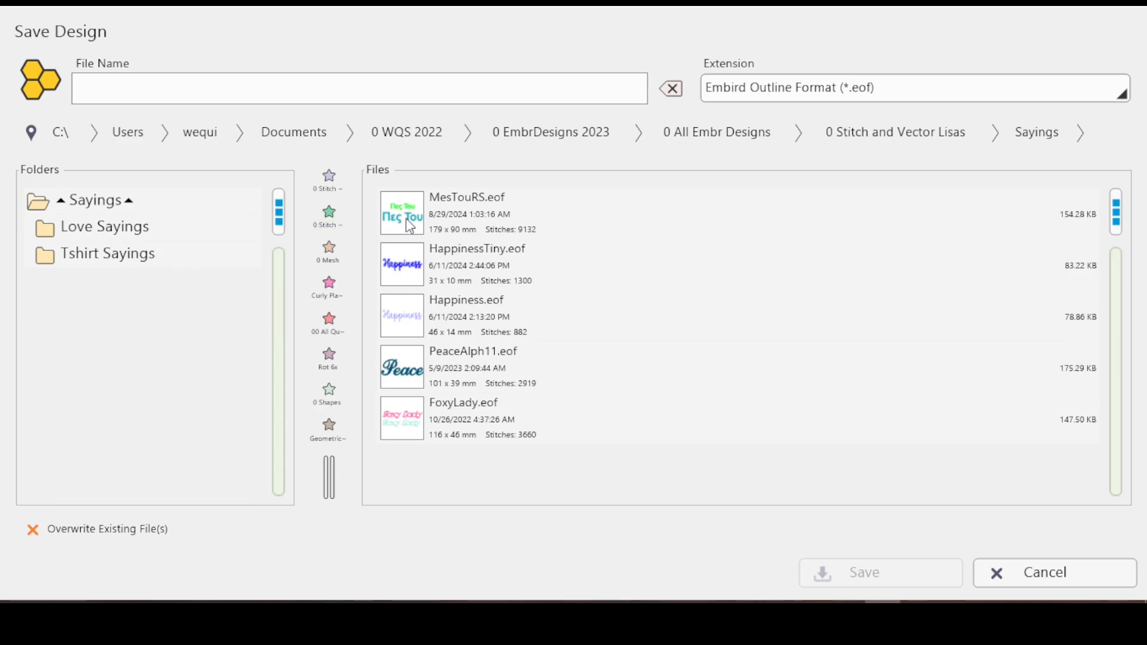
pyautogui.click(472, 199)
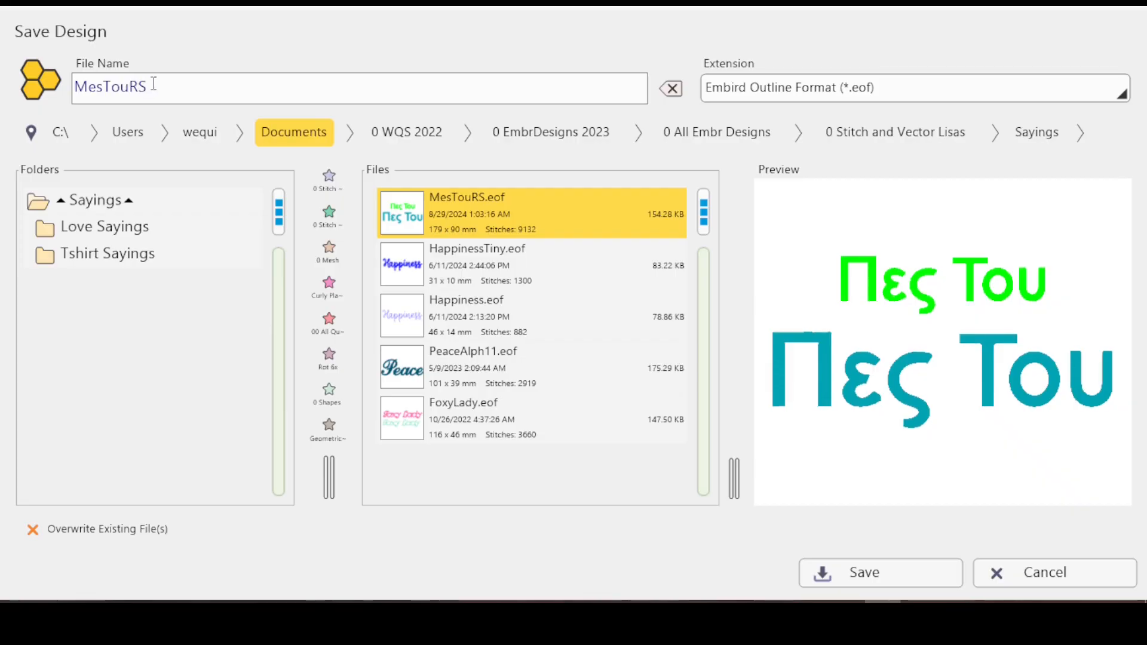
pyautogui.press('BackSpace')
pyautogui.press('BackSpace')
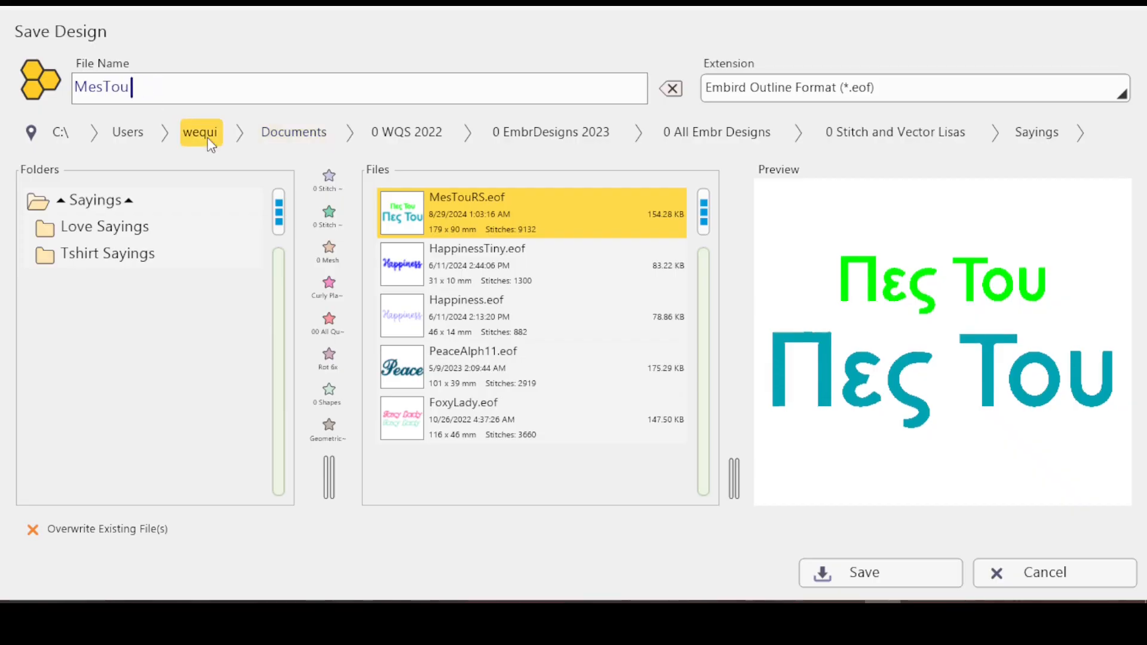
pyautogui.write('SN')
pyautogui.click(870, 573)
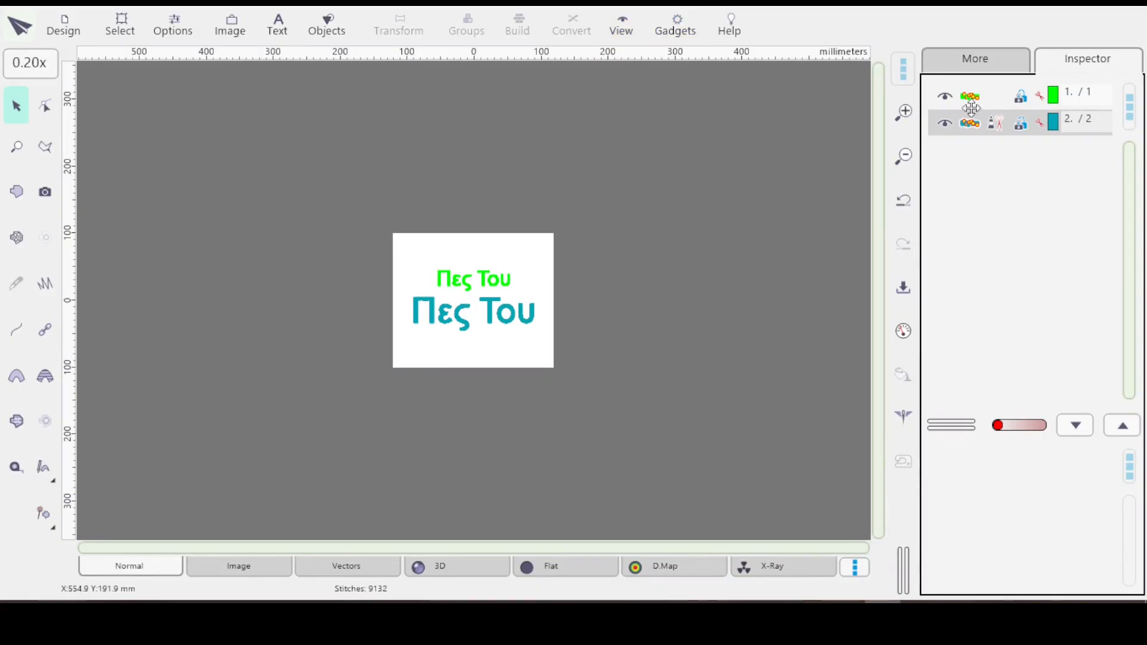
# Select the larger teal lettering and review its Fill parameters without changing them.
pyautogui.click(993, 130)
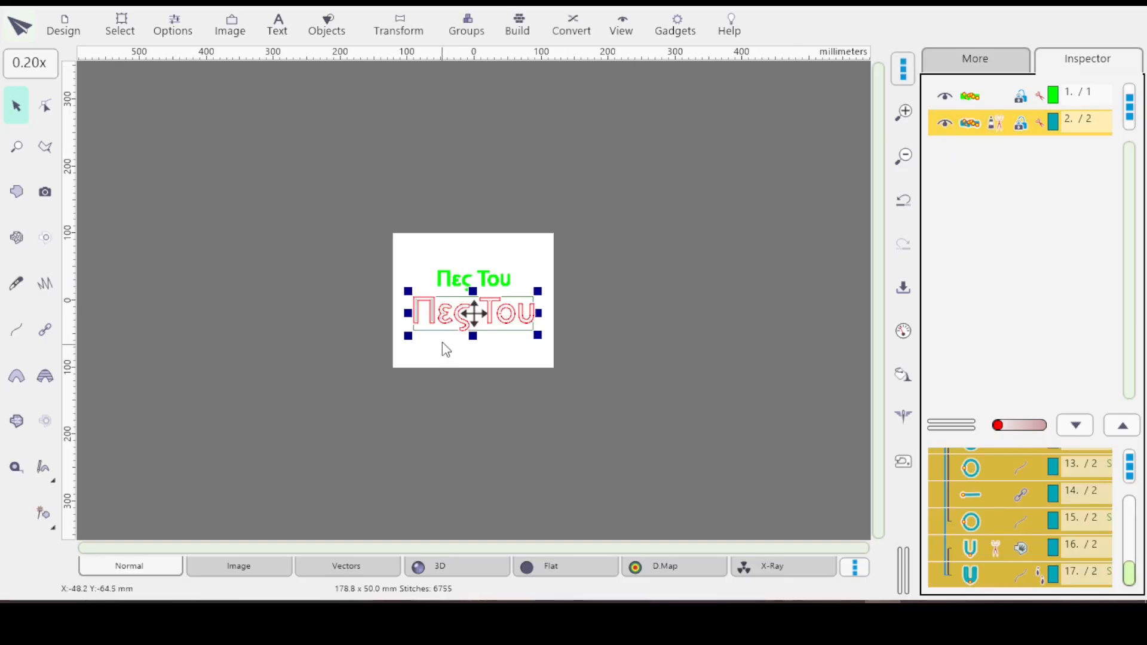
pyautogui.scroll(5, 446, 330)
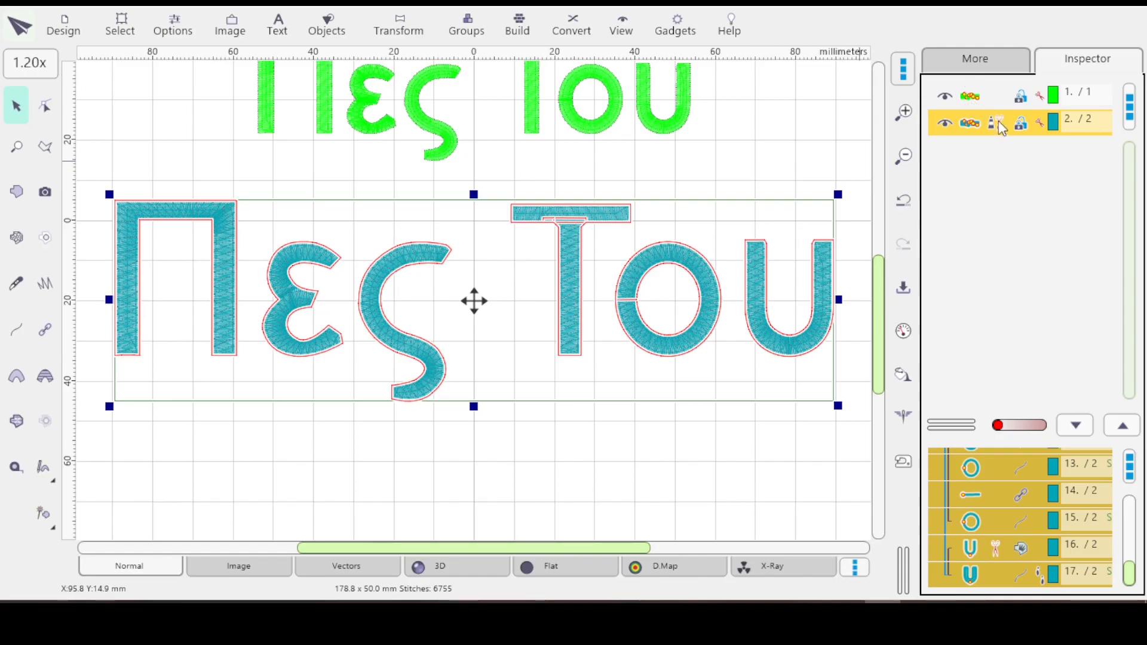
pyautogui.click(901, 332)
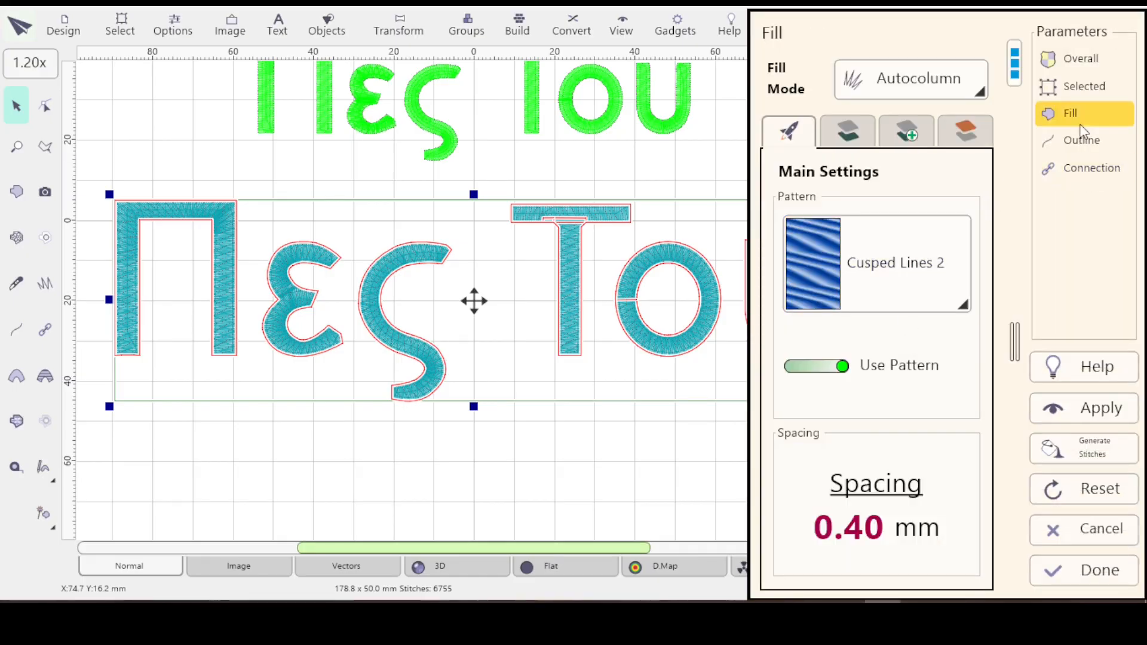
pyautogui.click(1073, 169)
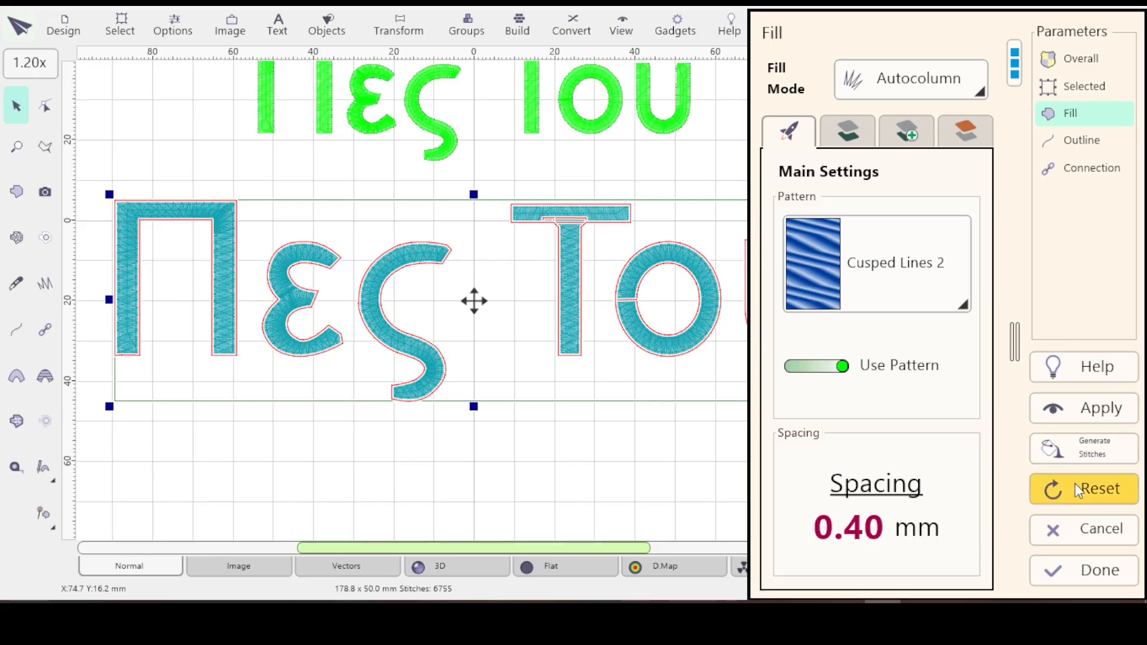
pyautogui.click(1070, 571)
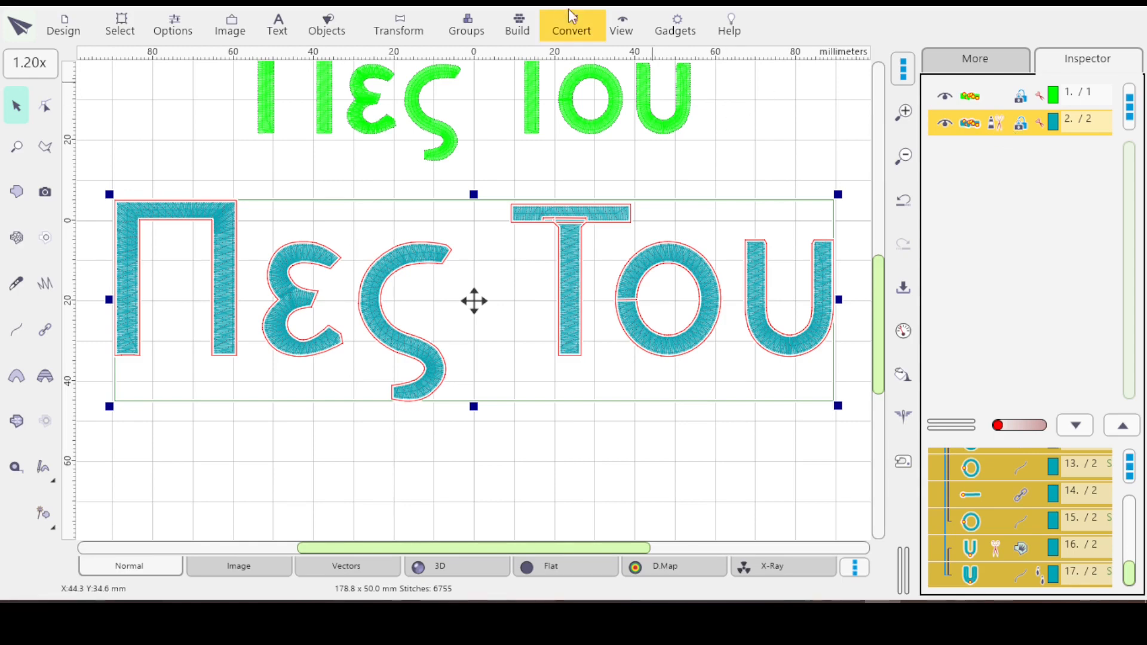
# Convert the selected teal lettering from Fill to Mesh.
pyautogui.click(582, 39)
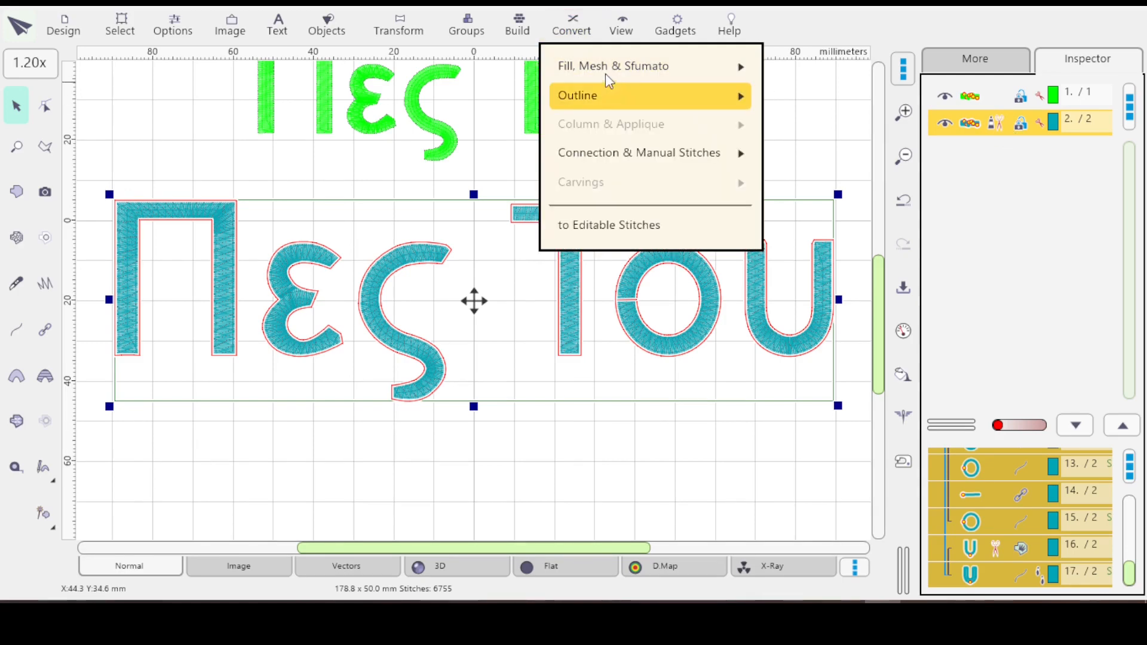
pyautogui.moveTo(597, 68)
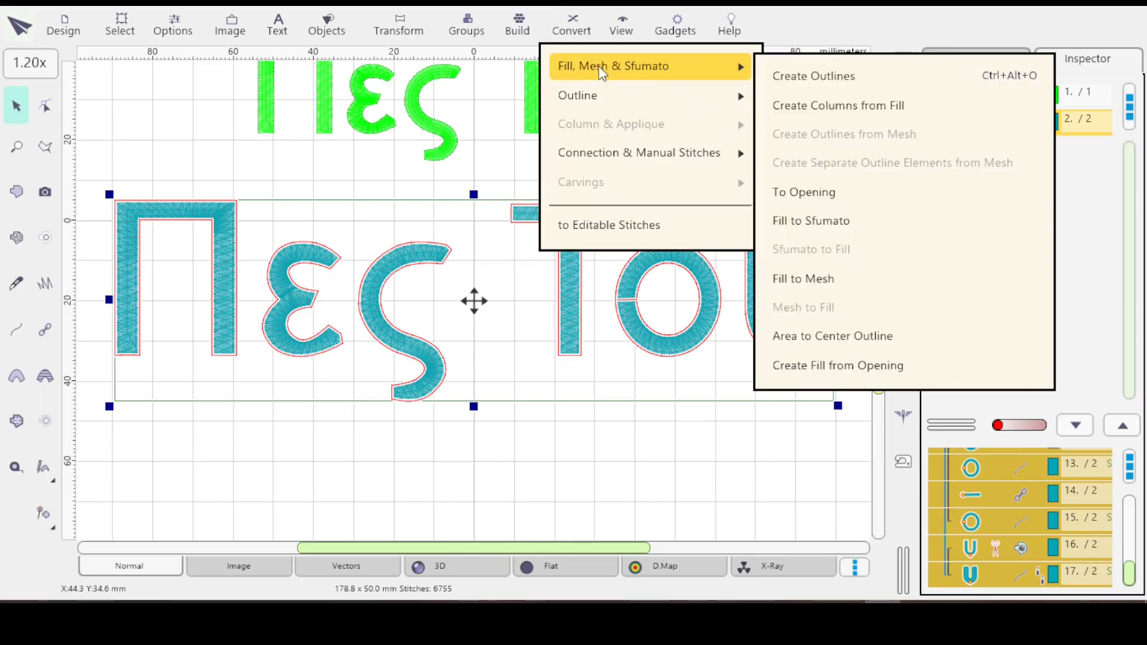
pyautogui.click(831, 286)
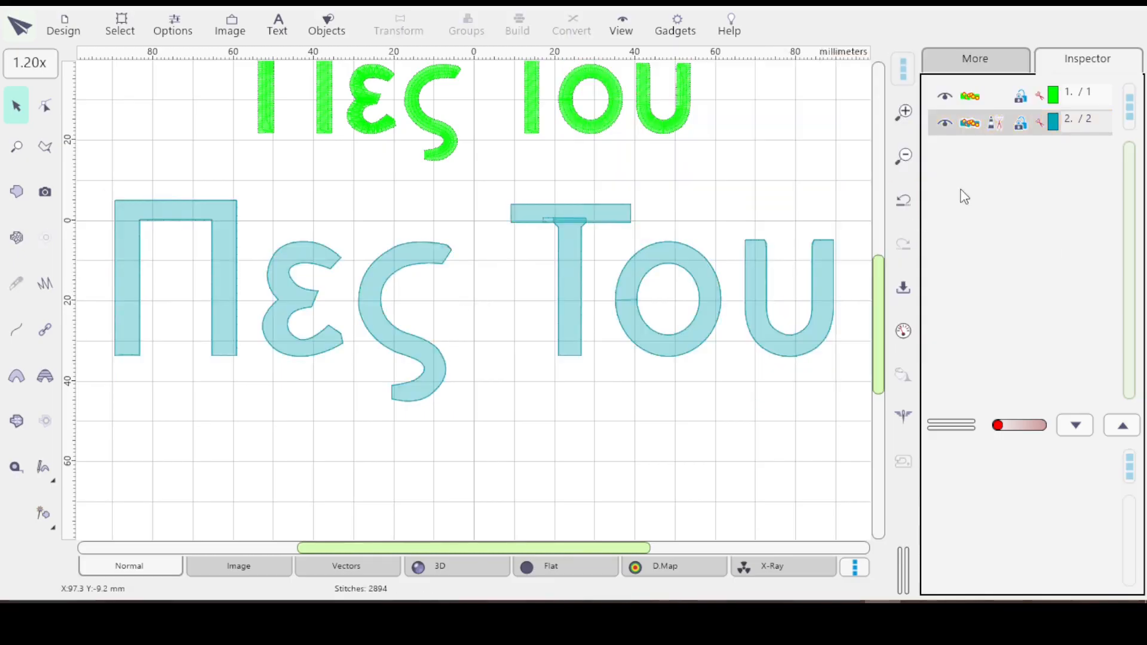
# Select the larger teal lettering and open its Mesh parameters.
pyautogui.click(1004, 128)
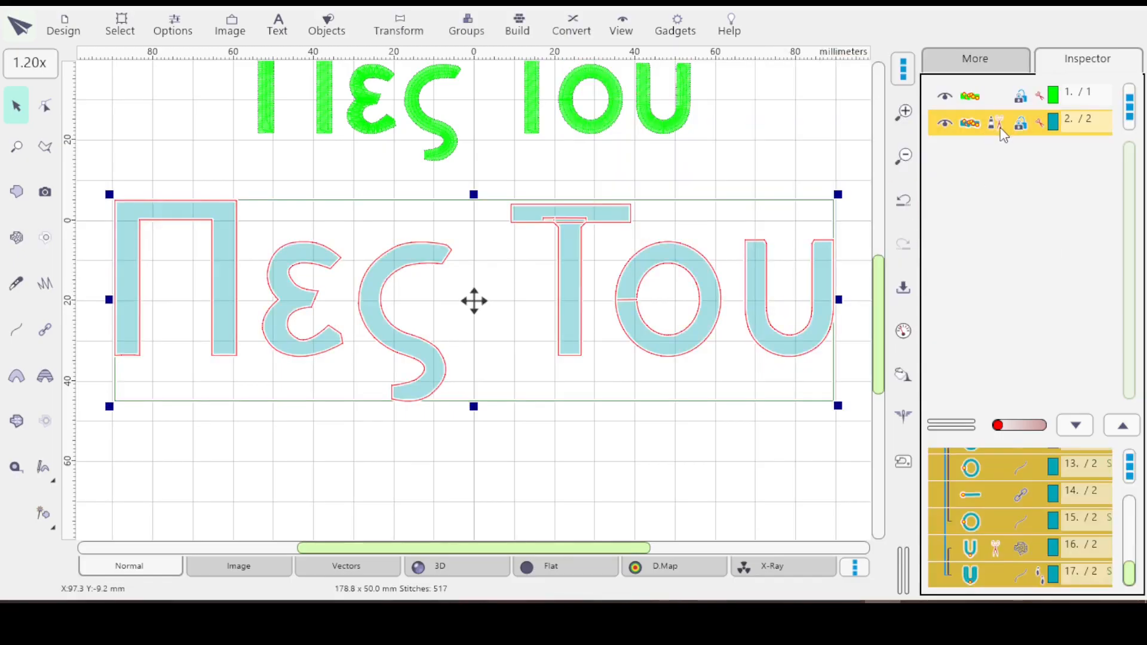
pyautogui.moveTo(1131, 575); pyautogui.dragTo(1118, 493)
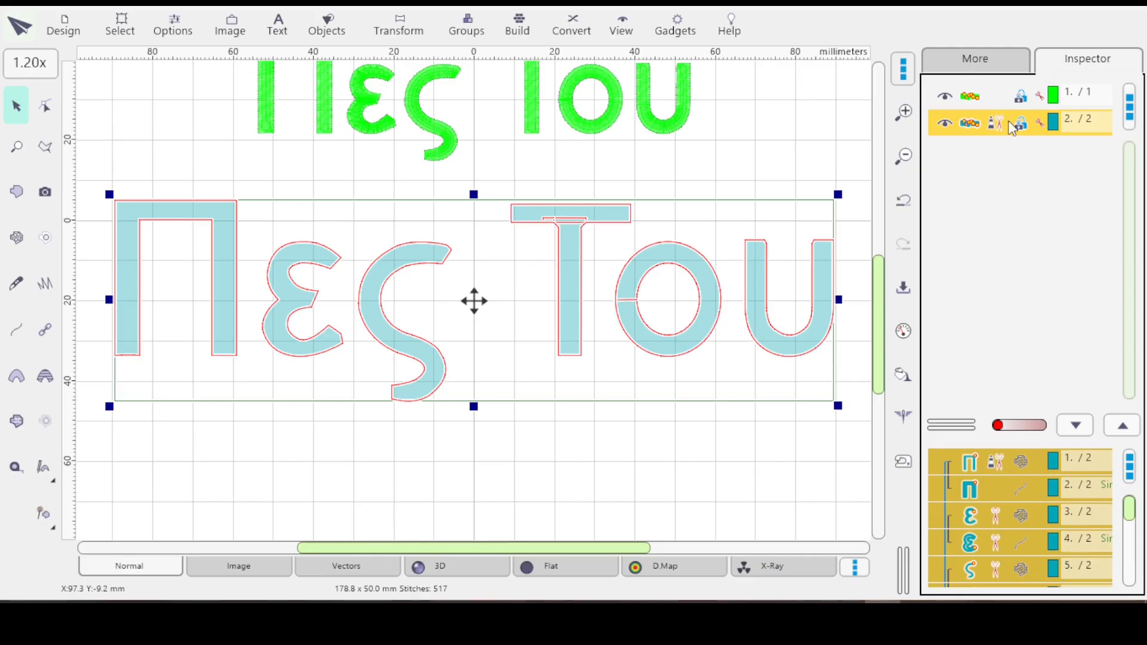
pyautogui.click(905, 323)
# Try the Tiles mesh mode and browse its Blackwork samples.
pyautogui.click(970, 74)
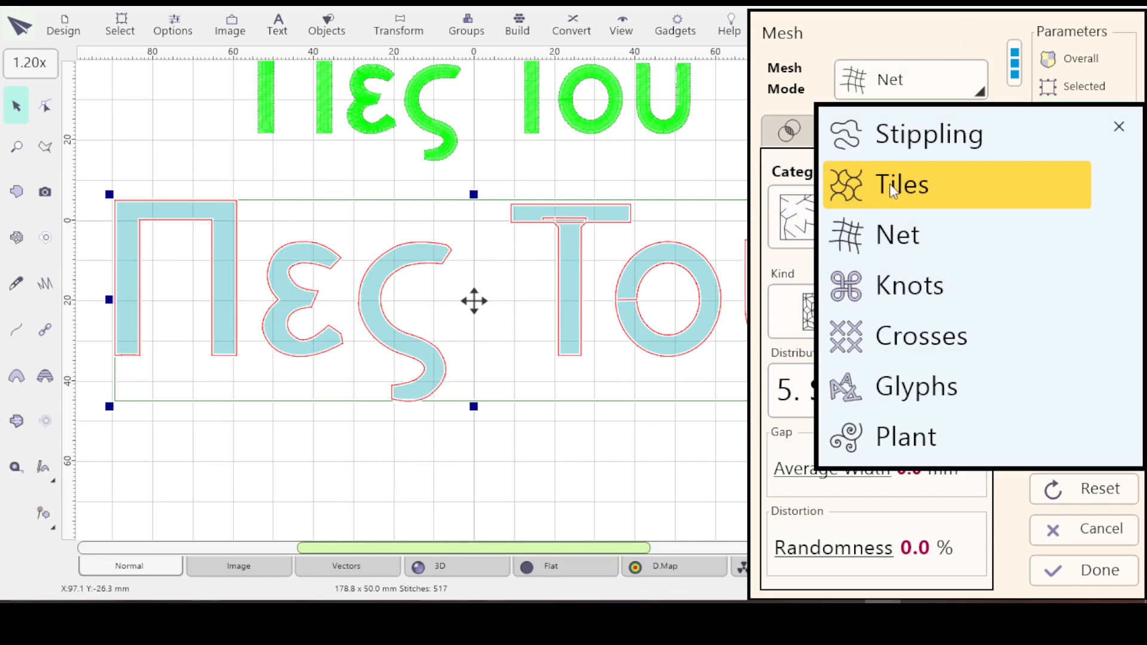
pyautogui.click(891, 197)
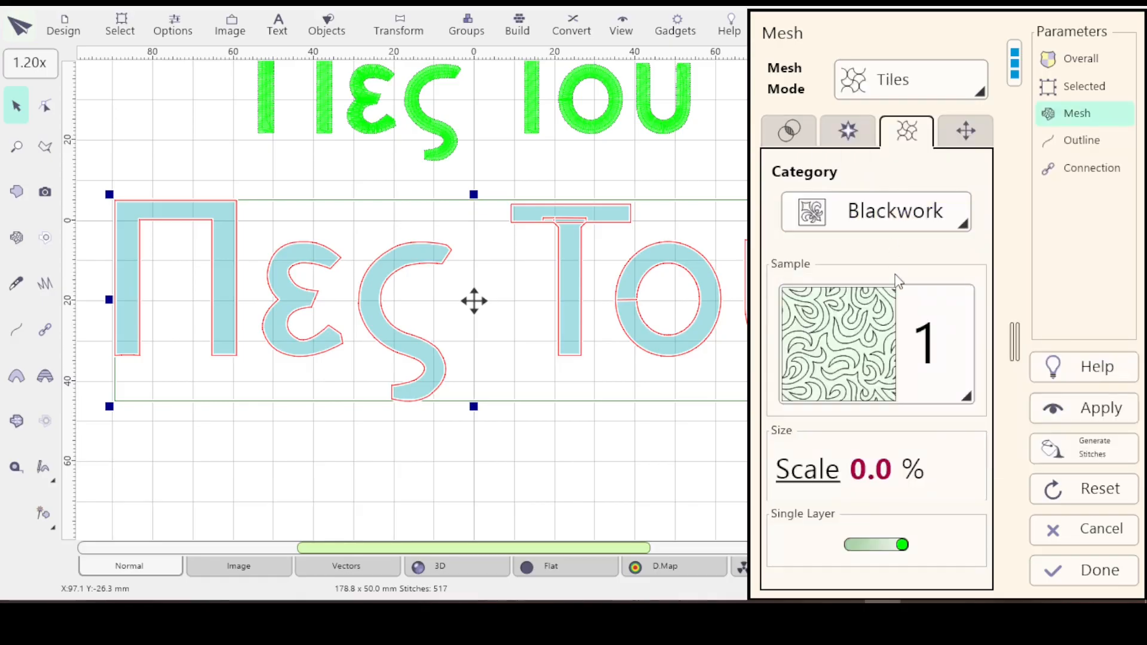
pyautogui.click(949, 389)
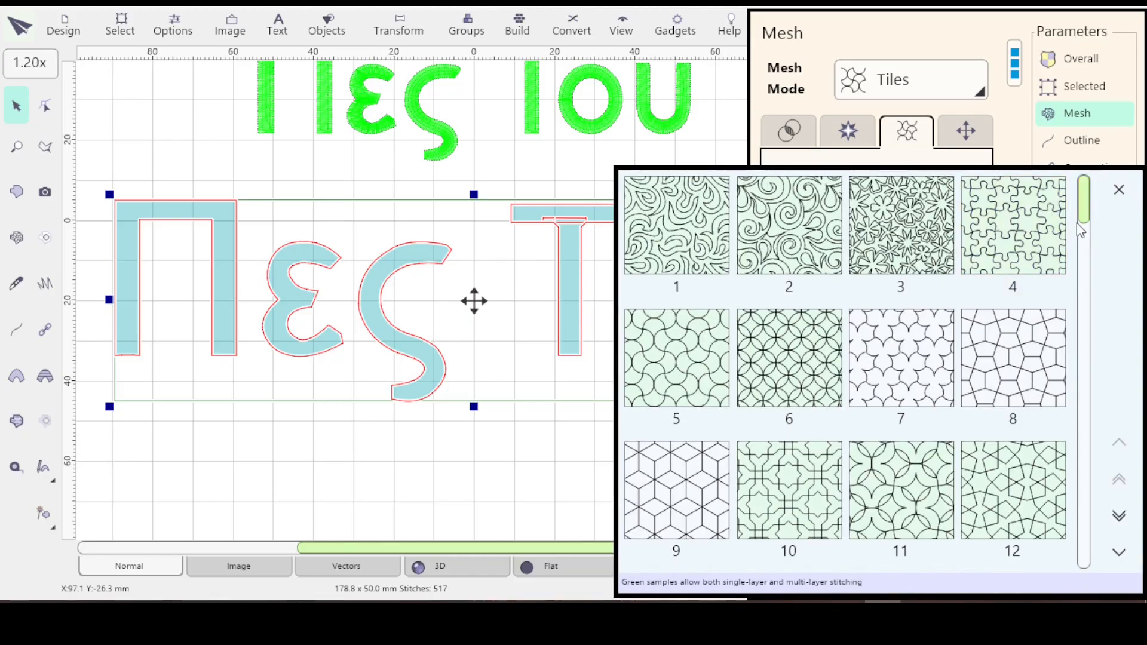
pyautogui.moveTo(1084, 213); pyautogui.dragTo(1083, 230)
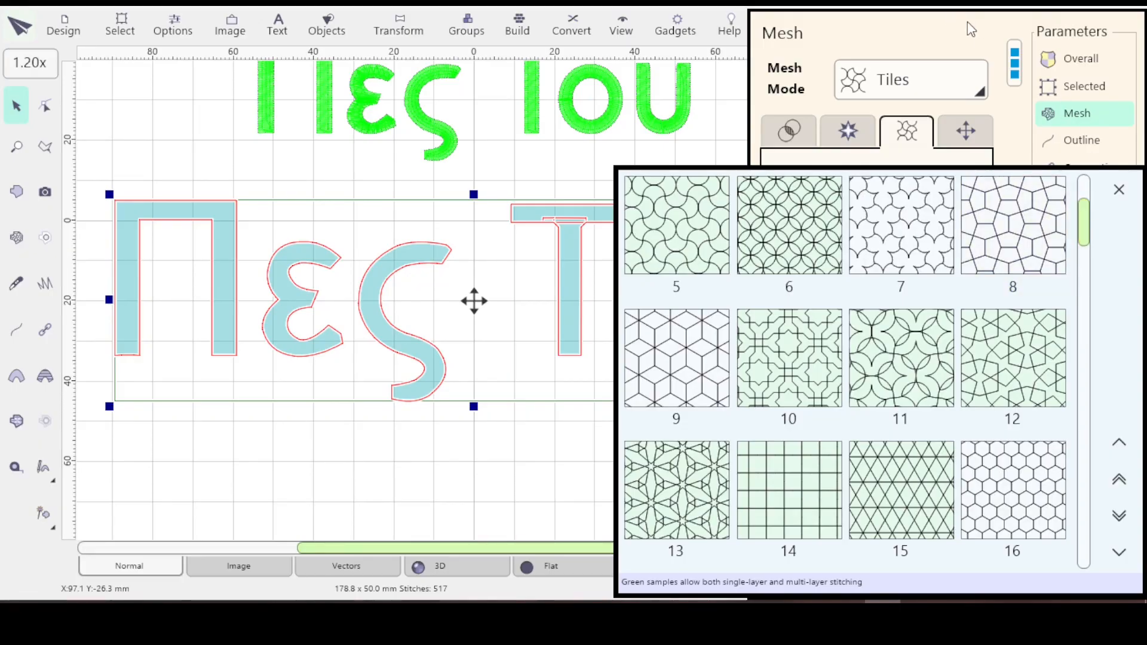
# Set the mesh mode to Net with the Fractal category and pattern kind 6.
pyautogui.click(971, 77)
pyautogui.click(972, 76)
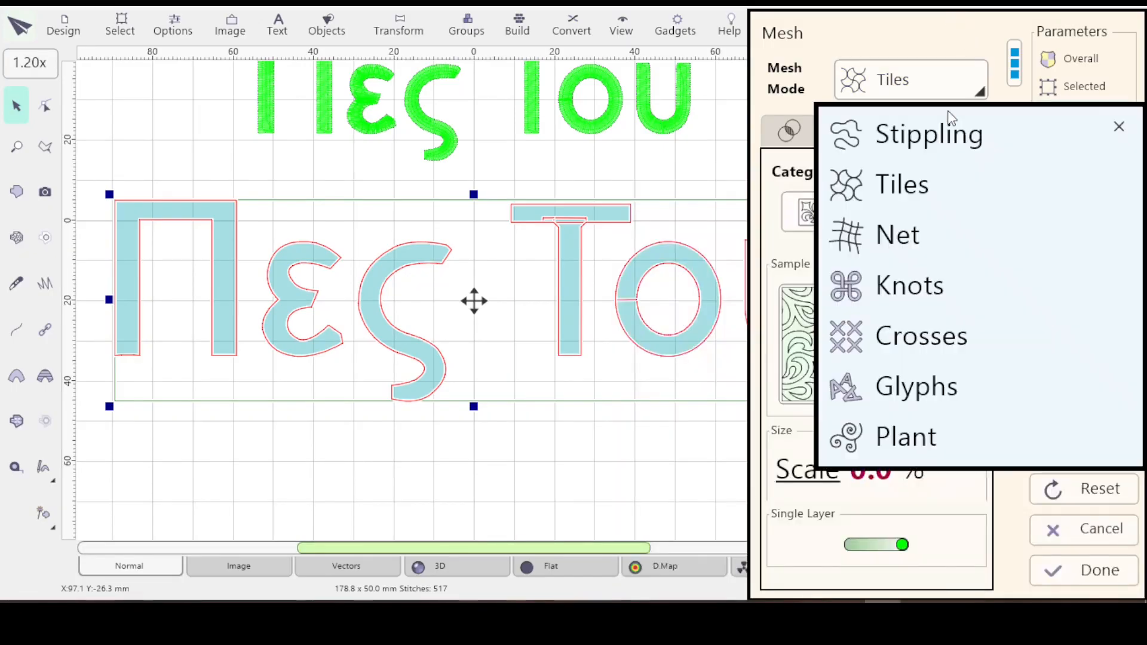
pyautogui.click(899, 239)
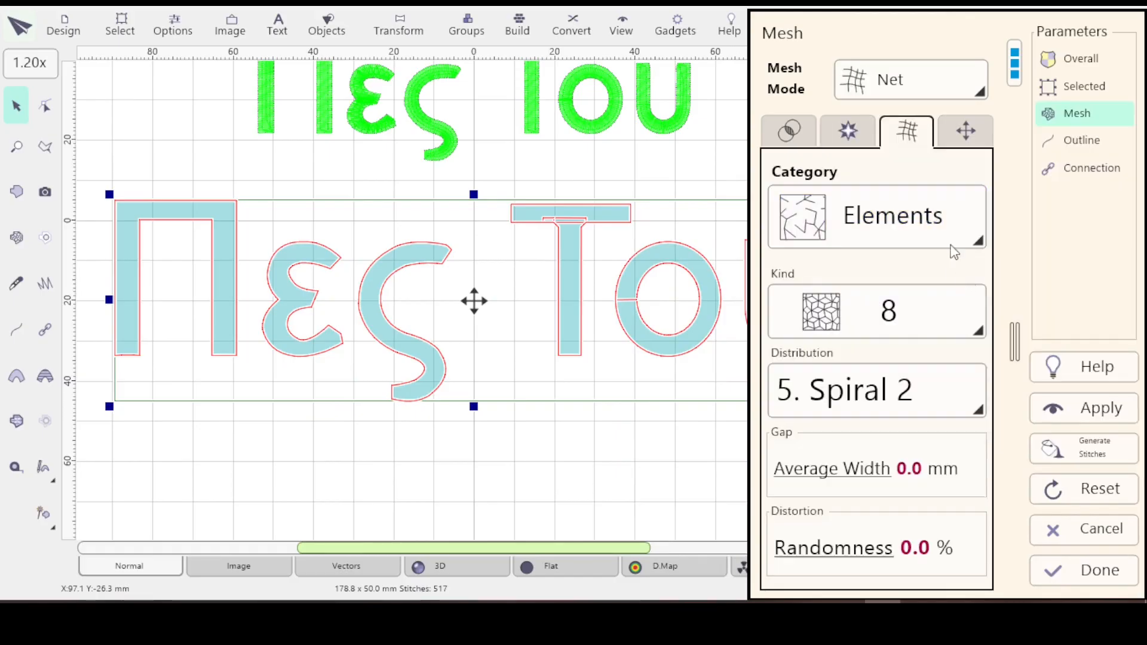
pyautogui.click(965, 229)
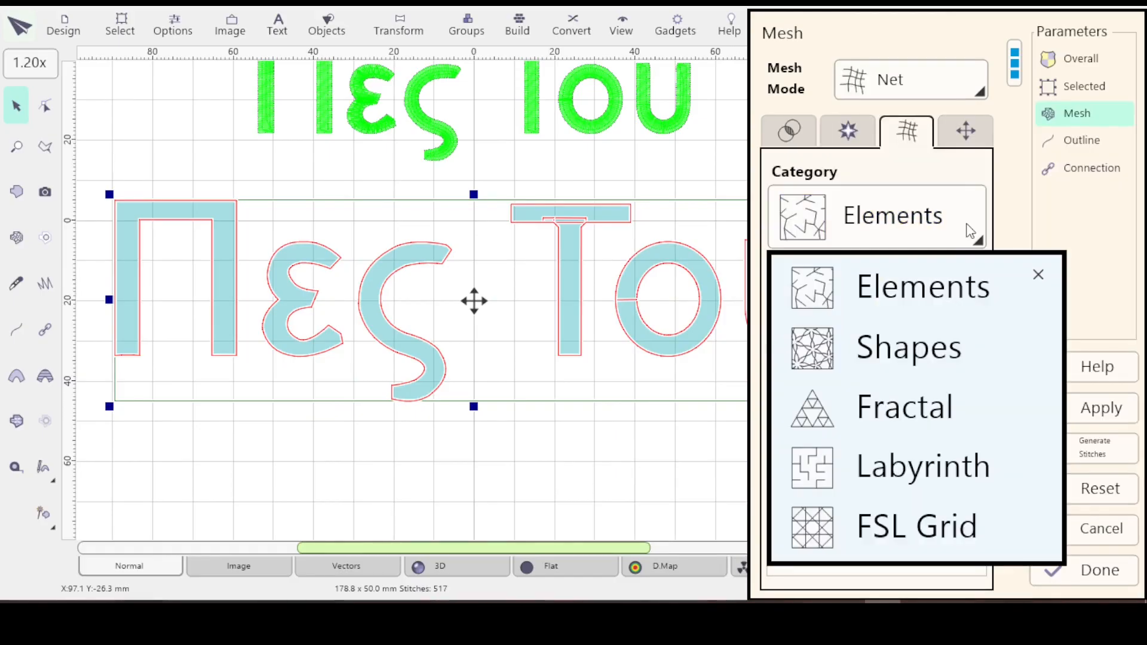
pyautogui.click(830, 418)
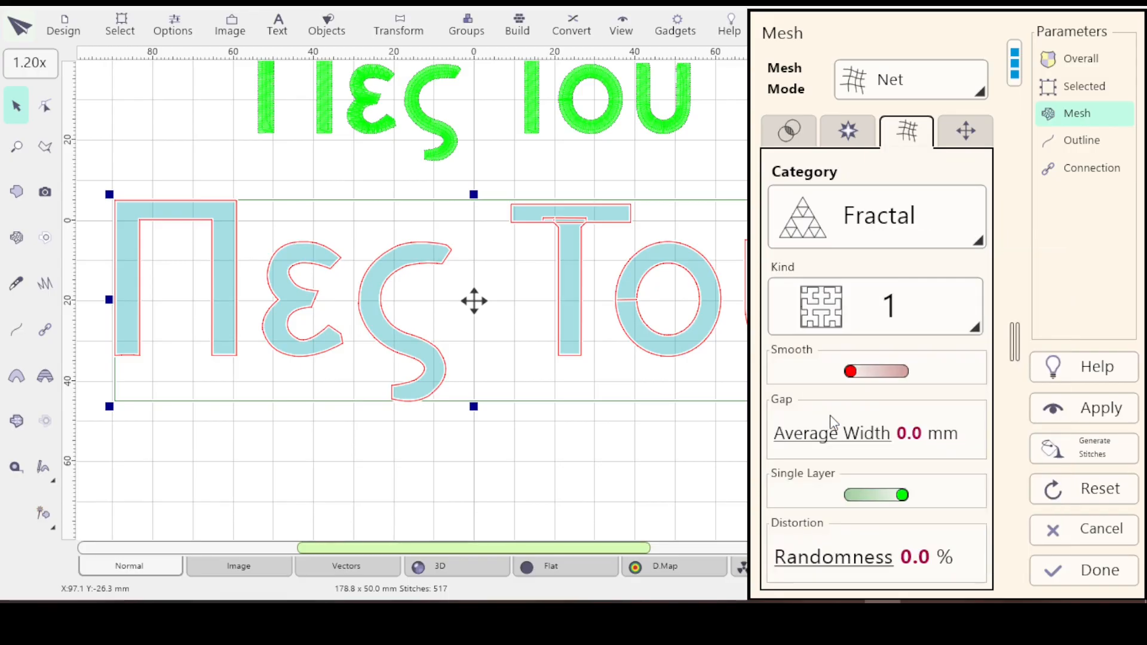
pyautogui.click(958, 325)
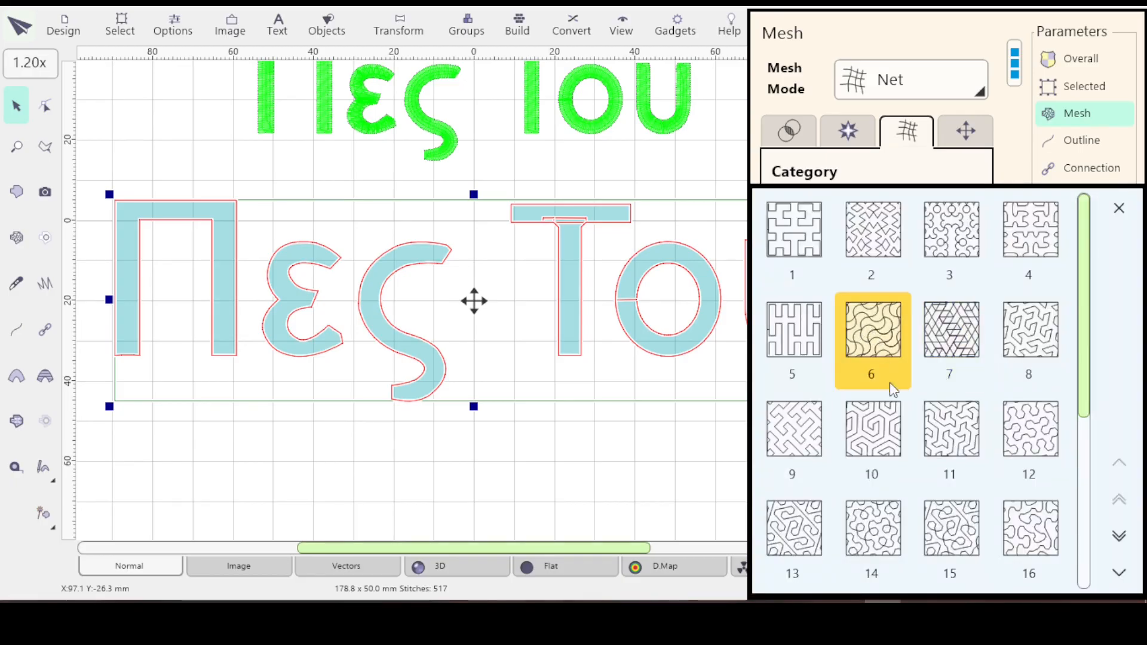
pyautogui.click(863, 356)
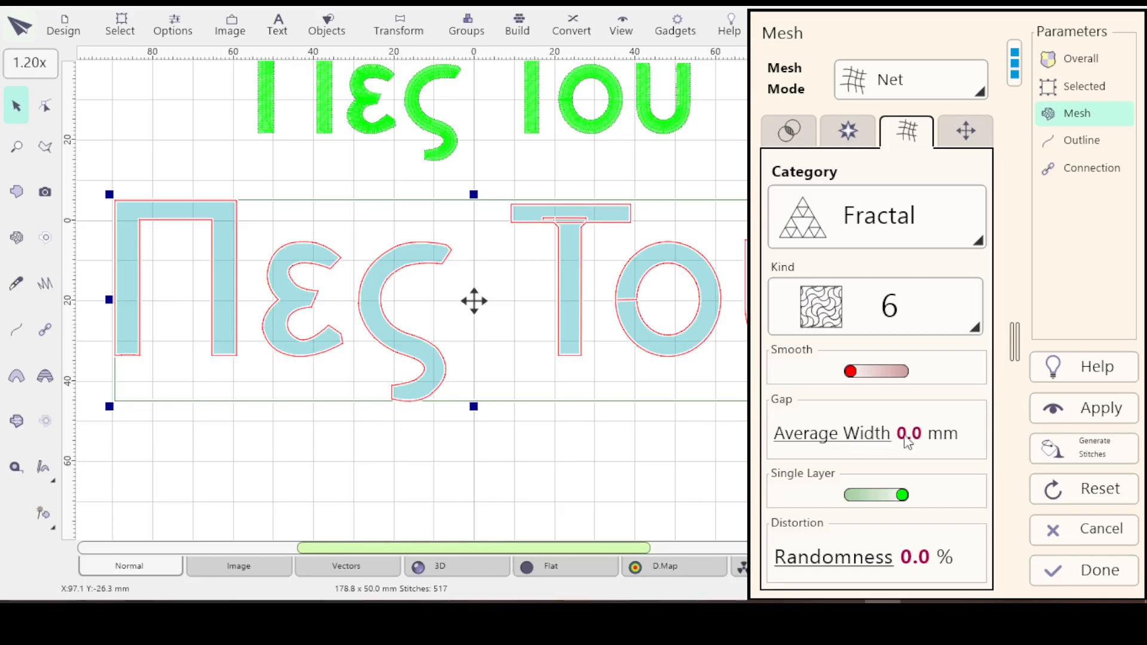
# Set the mesh gap's average width to 6.0 mm and turn off Single Layer.
pyautogui.click(824, 435)
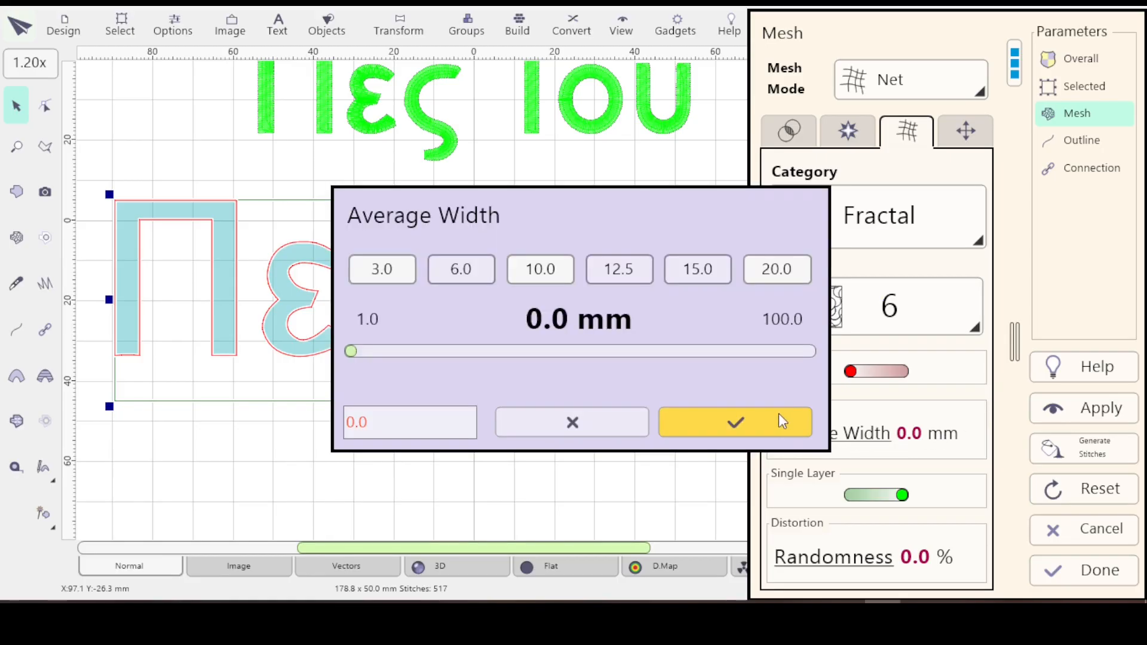
pyautogui.click(469, 273)
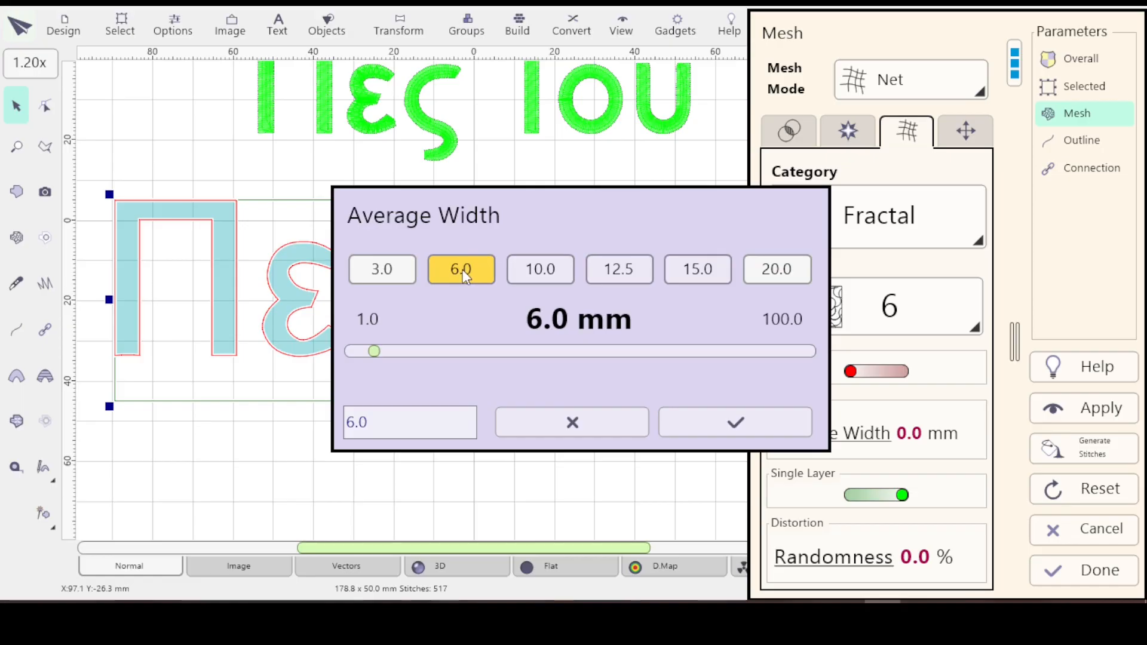
pyautogui.click(739, 417)
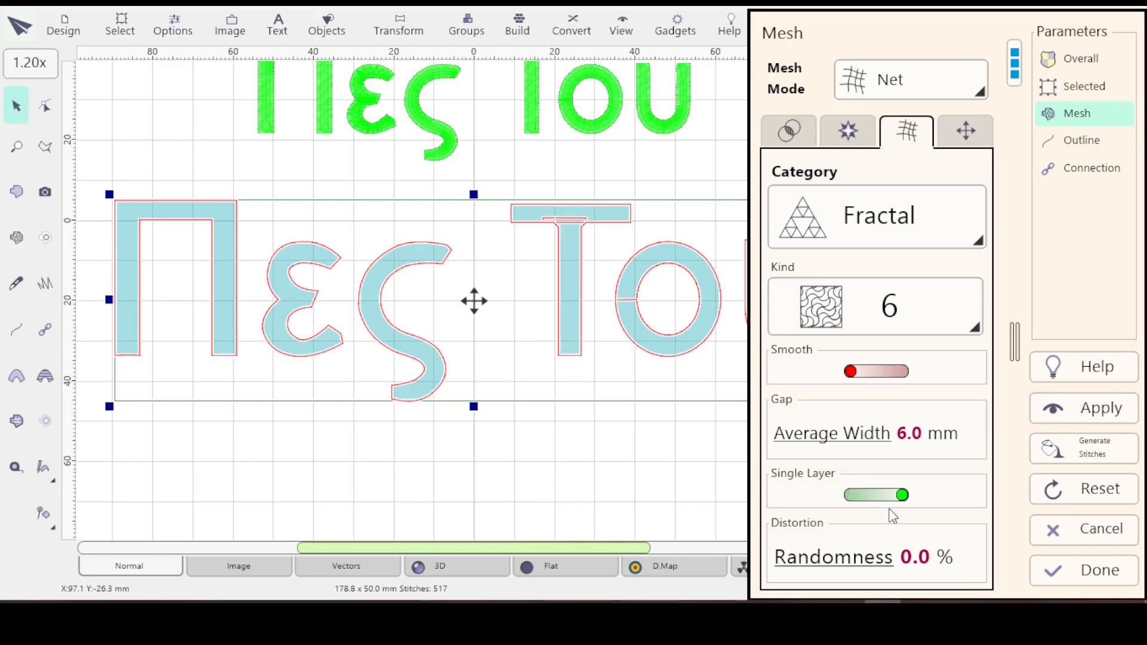
pyautogui.click(852, 501)
# Set the mesh's minimum stitch length to 1.5 mm and maximum stitch length to 2.0 mm in the common settings.
pyautogui.click(787, 137)
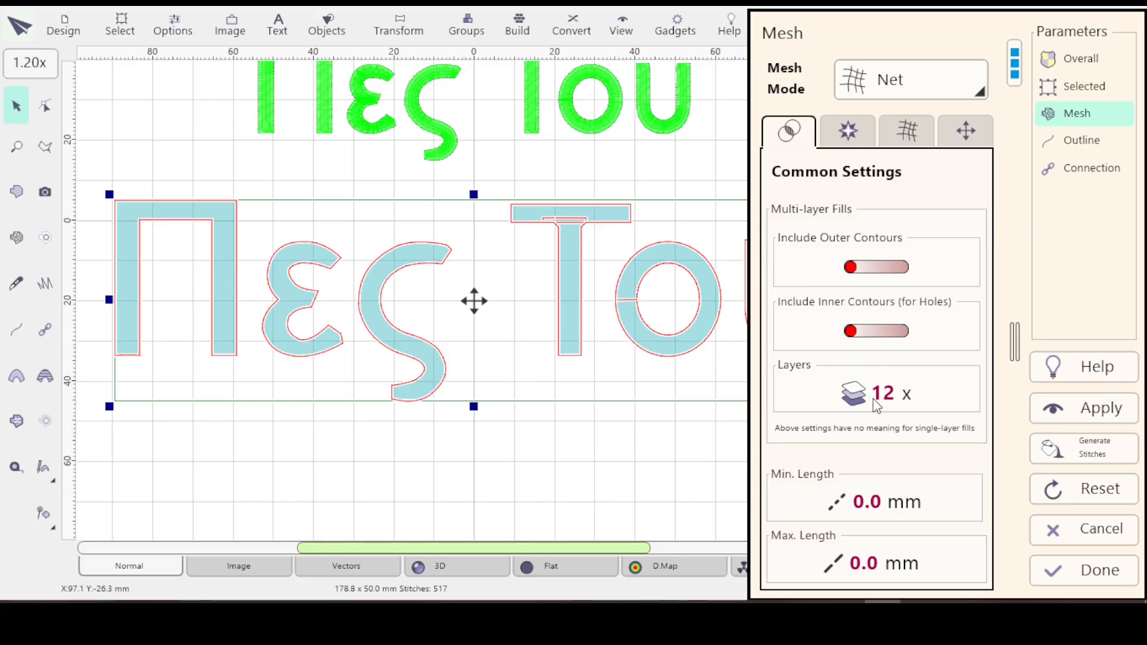
pyautogui.click(906, 130)
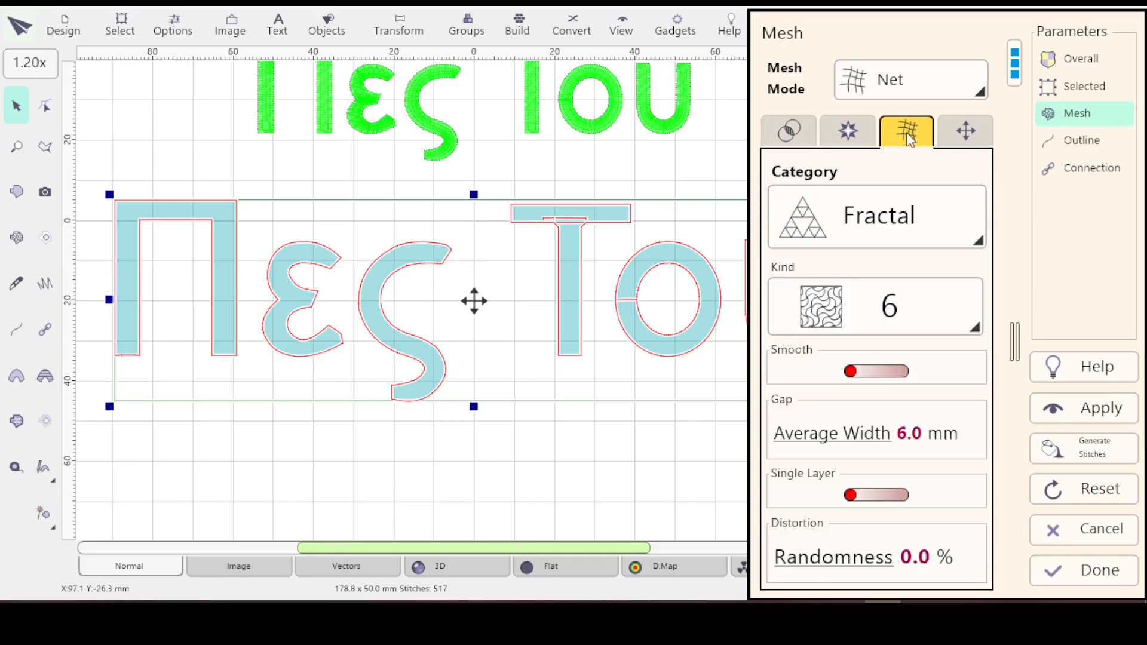
pyautogui.click(782, 122)
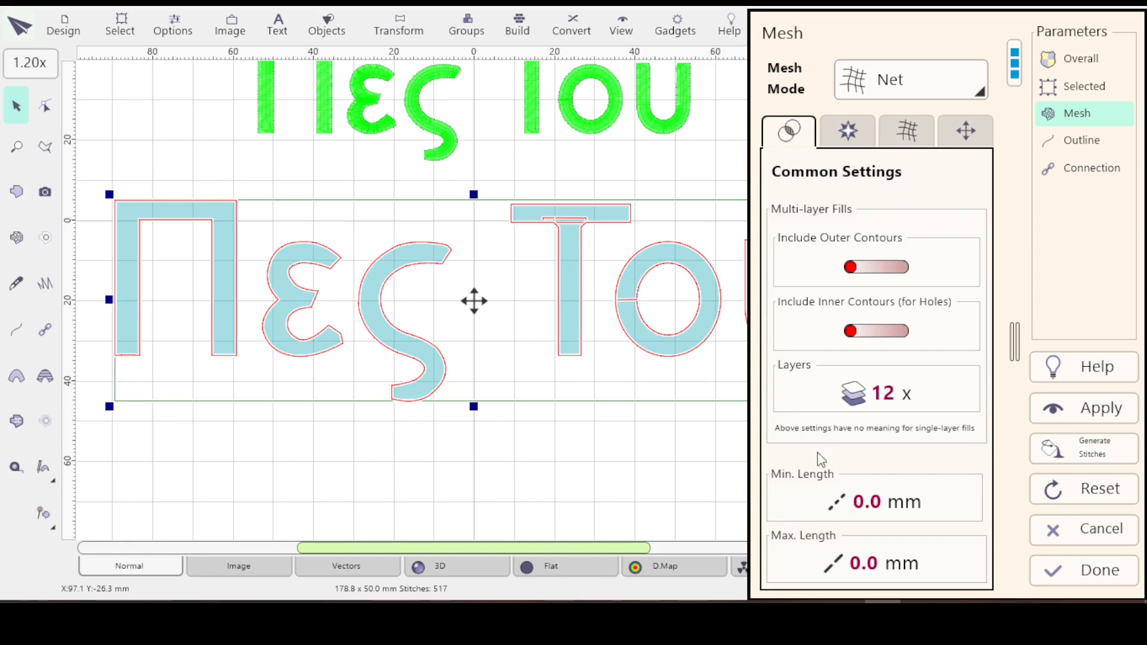
pyautogui.click(836, 506)
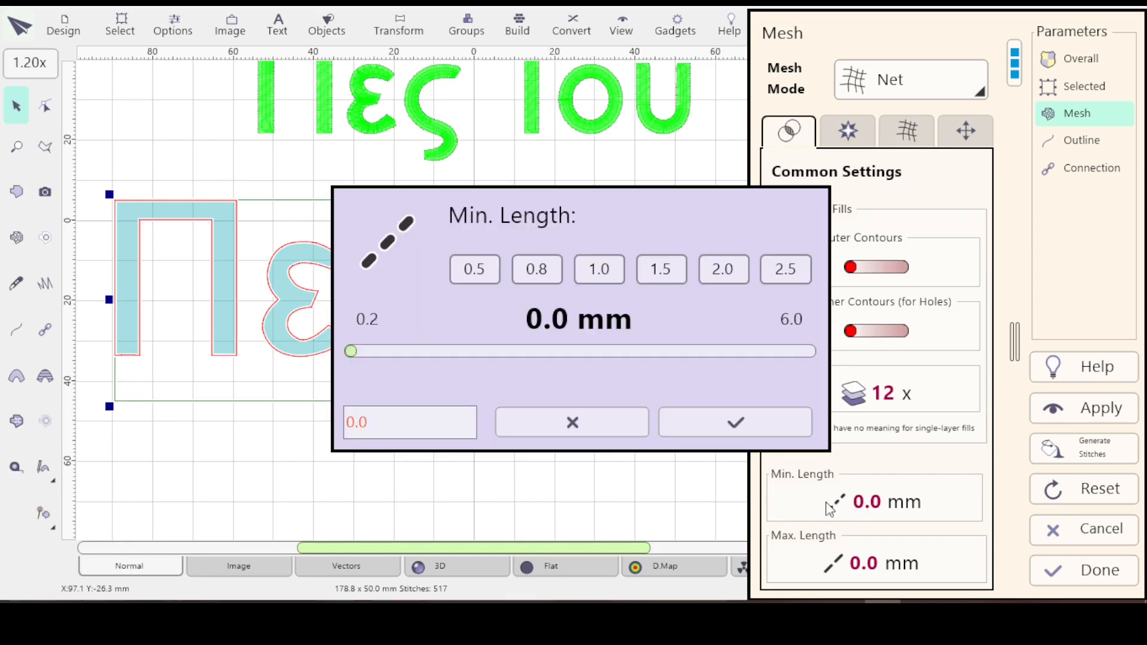
pyautogui.click(668, 270)
pyautogui.click(746, 420)
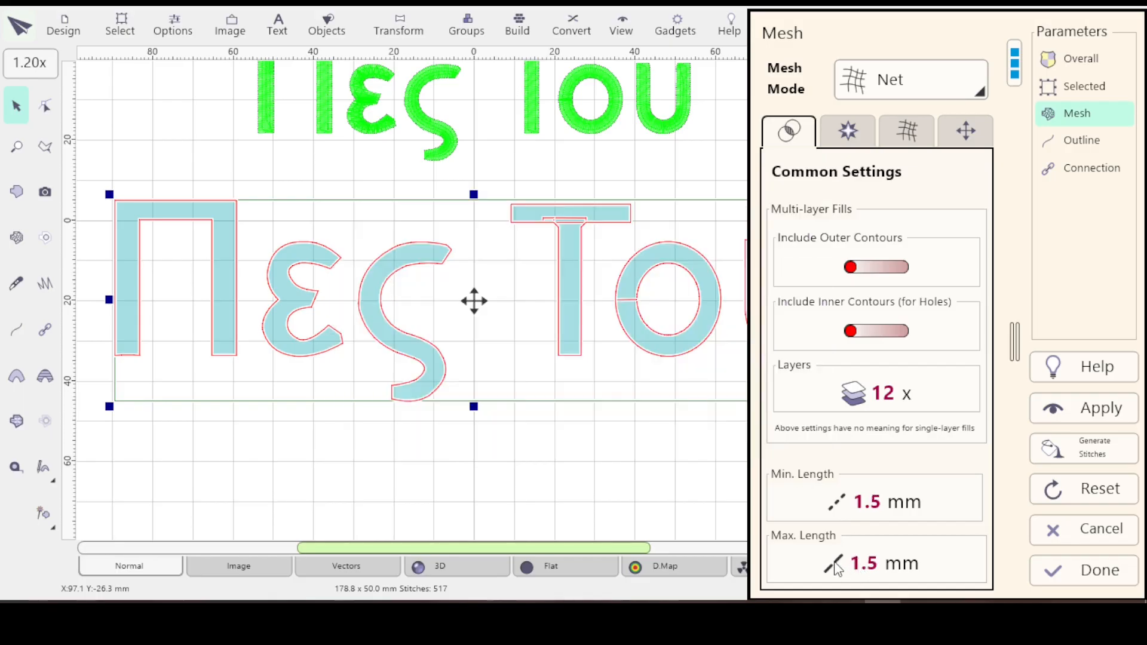
pyautogui.click(836, 565)
pyautogui.click(538, 270)
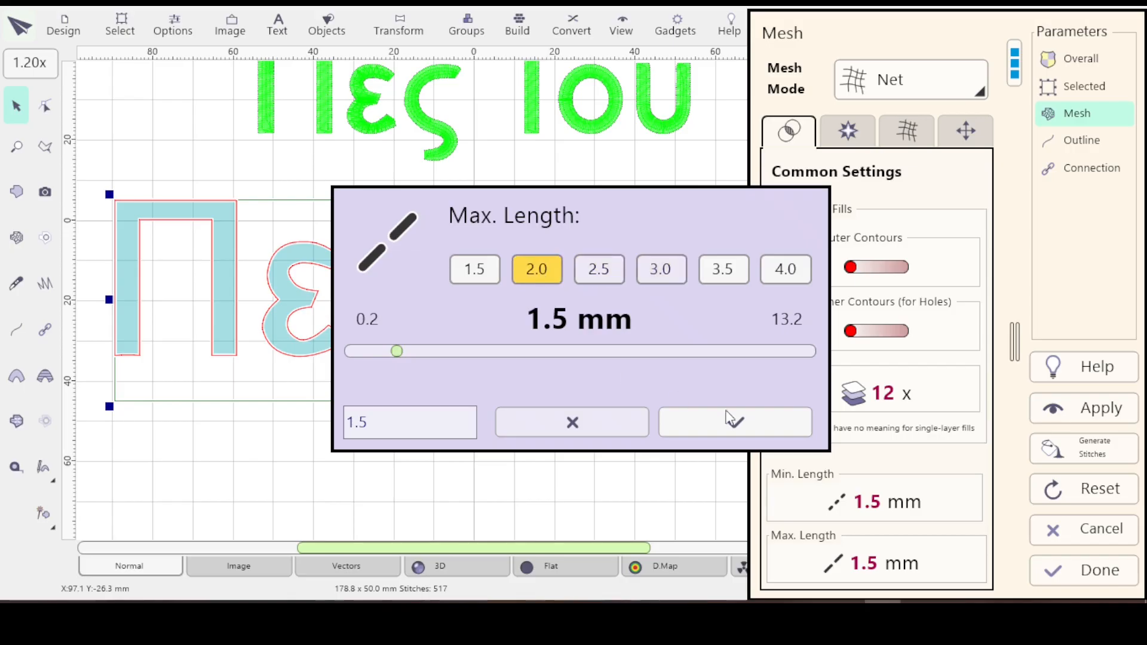
pyautogui.click(754, 422)
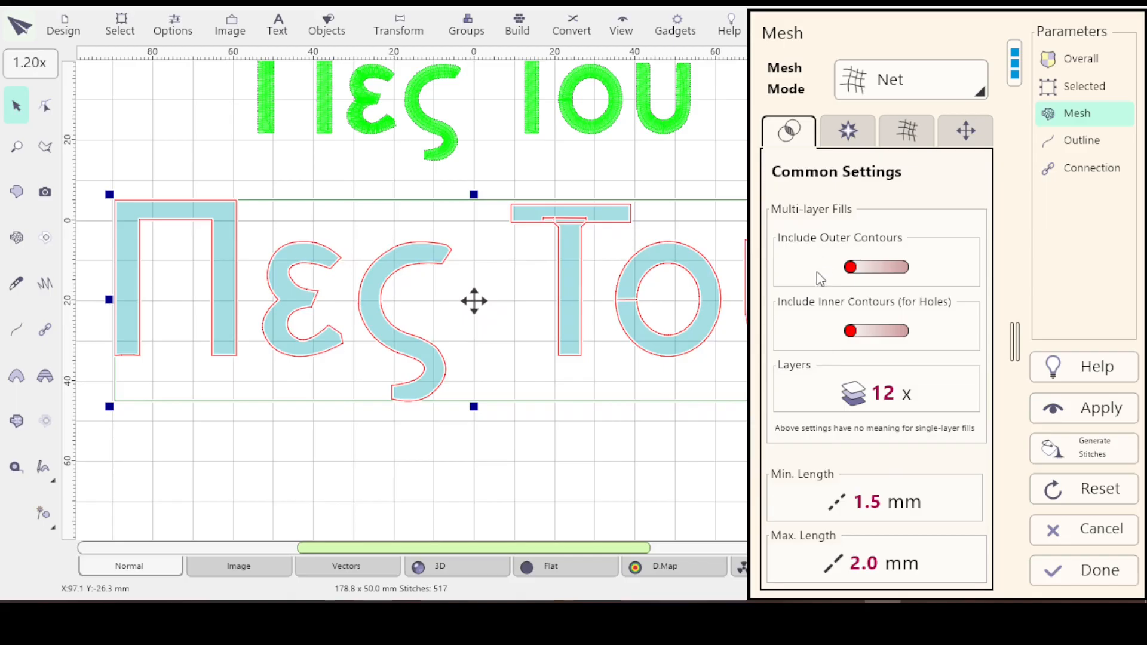
# Check the mesh Effect settings, leaving them unchanged, and apply the Fractal mesh to the lettering.
pyautogui.click(849, 135)
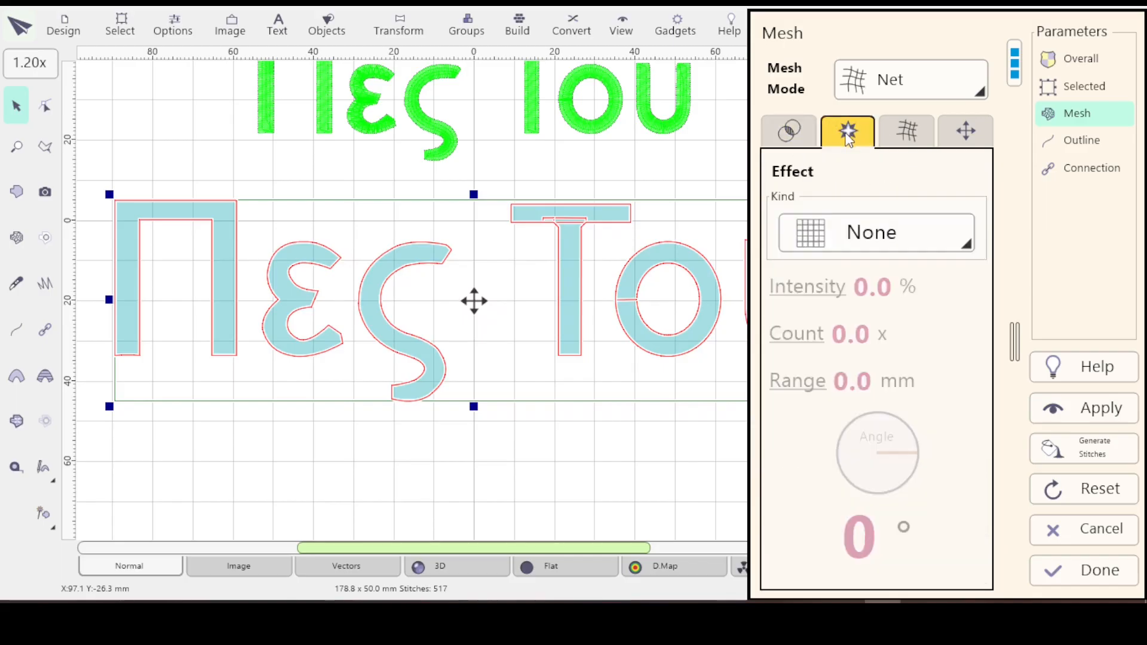
pyautogui.click(909, 137)
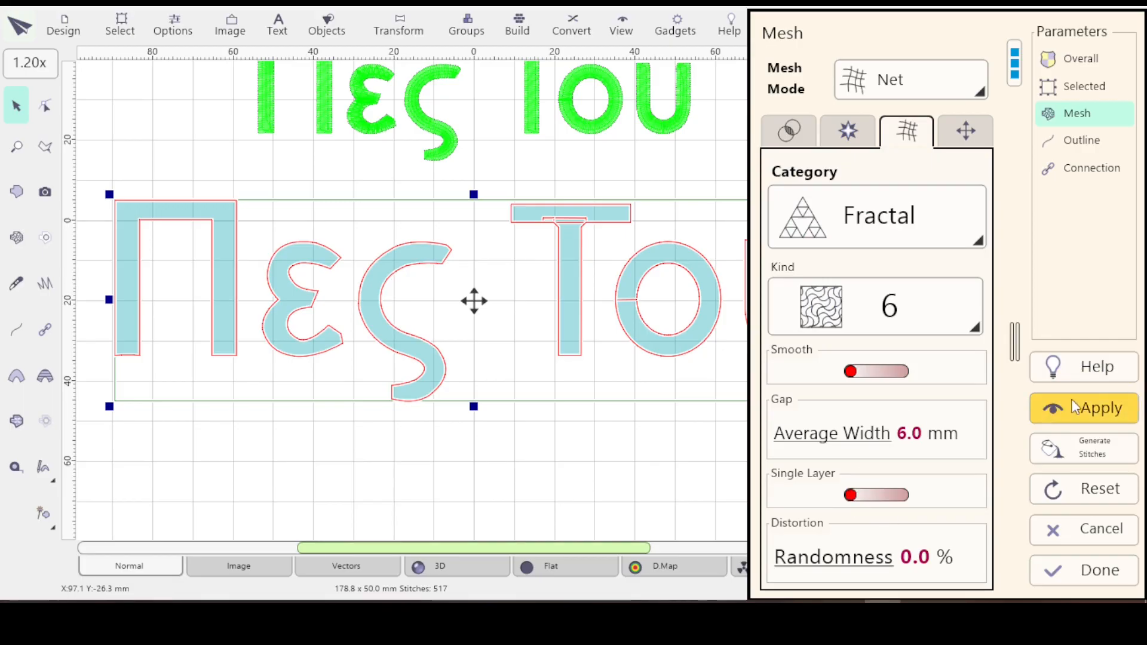
pyautogui.click(1084, 417)
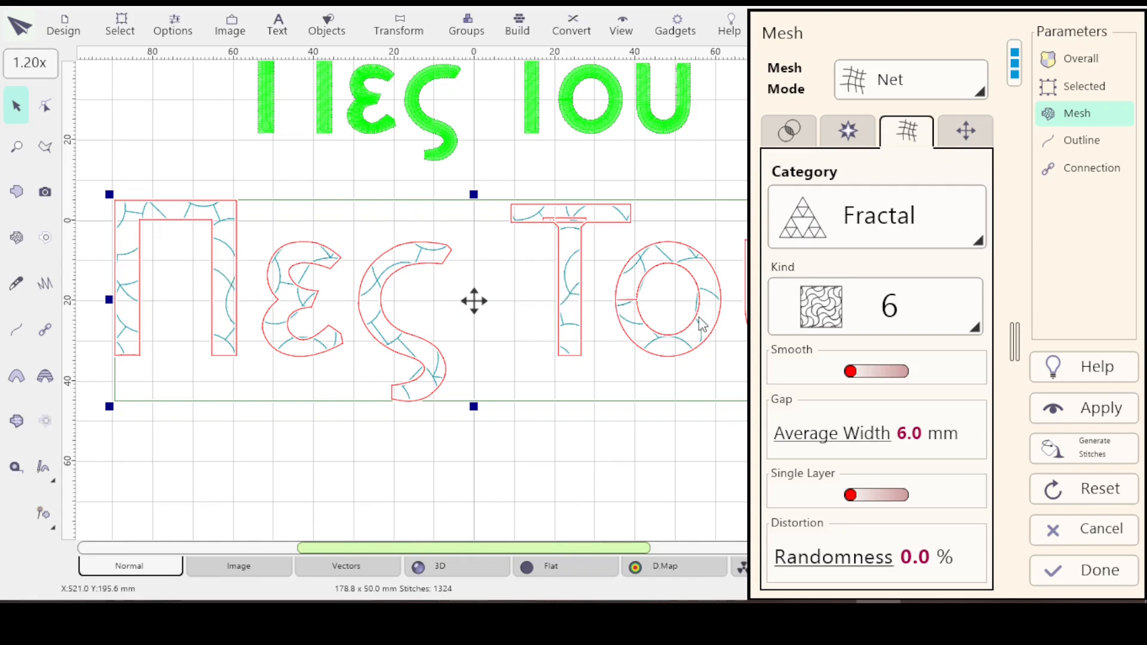
# Set the mesh gap's average width to 2.0 mm and apply it to the lettering.
pyautogui.click(866, 438)
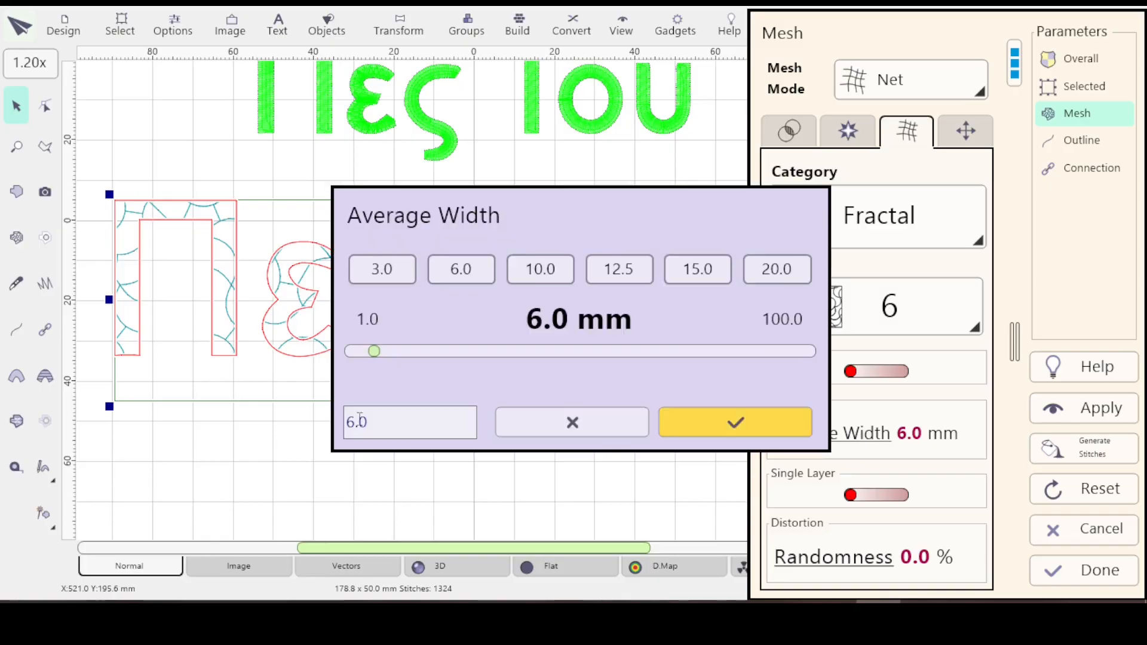
pyautogui.press('BackSpace')
pyautogui.press('BackSpace')
pyautogui.press('BackSpace')
pyautogui.write('2')
pyautogui.click(744, 422)
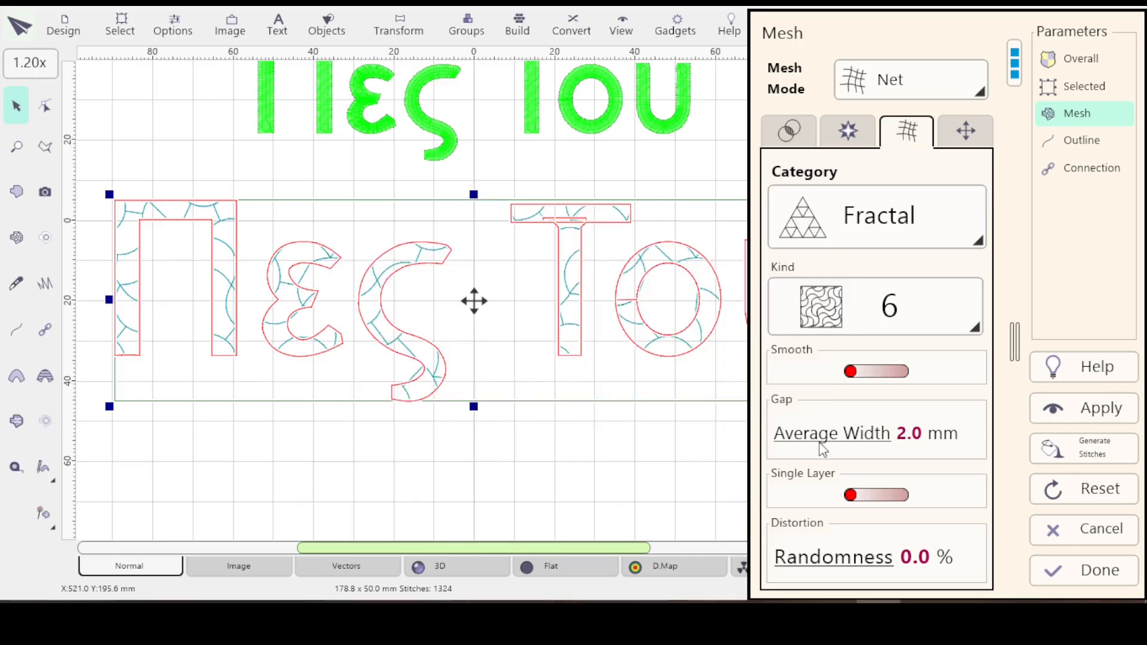
pyautogui.click(1077, 411)
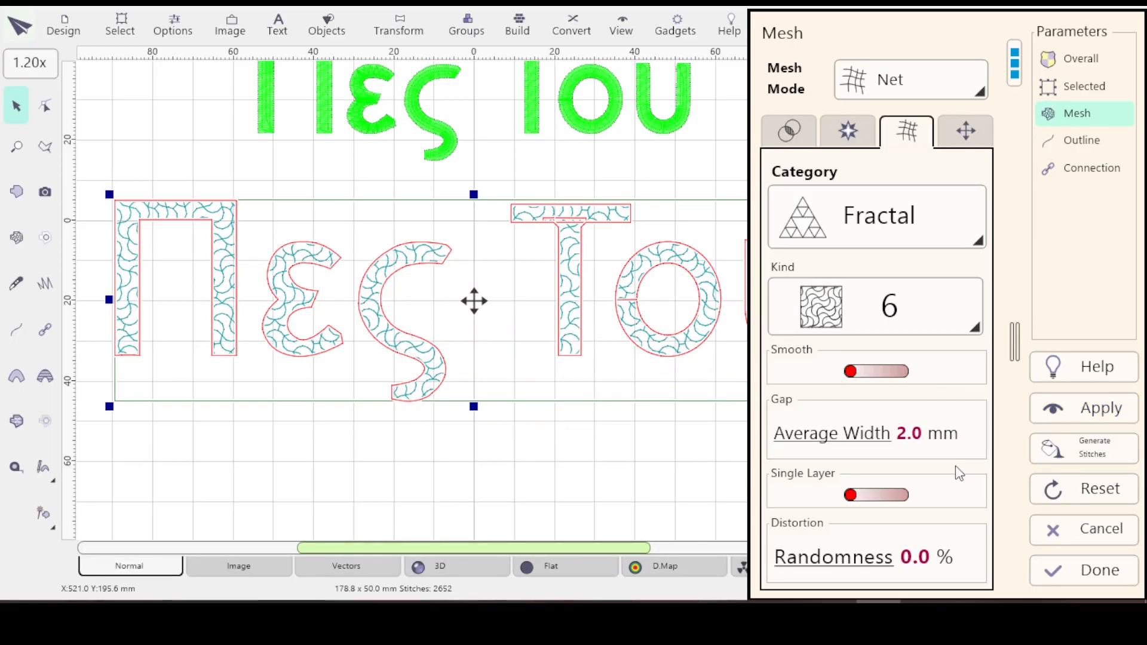
# Show the design in 3D mode and accept the lettering's mesh parameters.
pyautogui.click(454, 570)
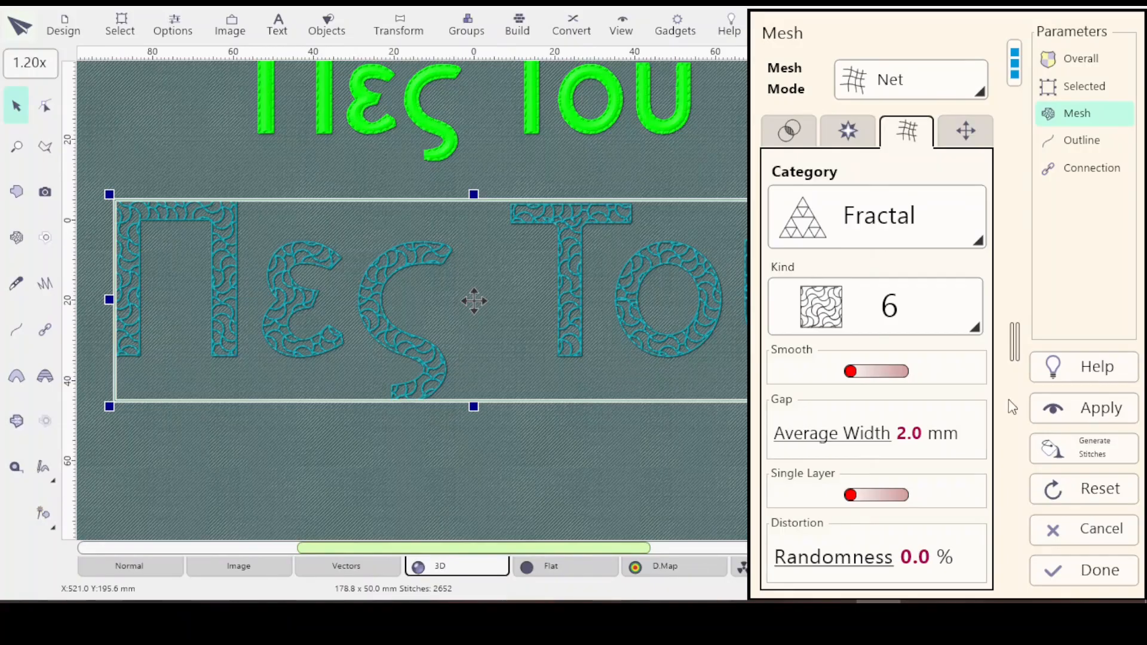
pyautogui.click(1080, 570)
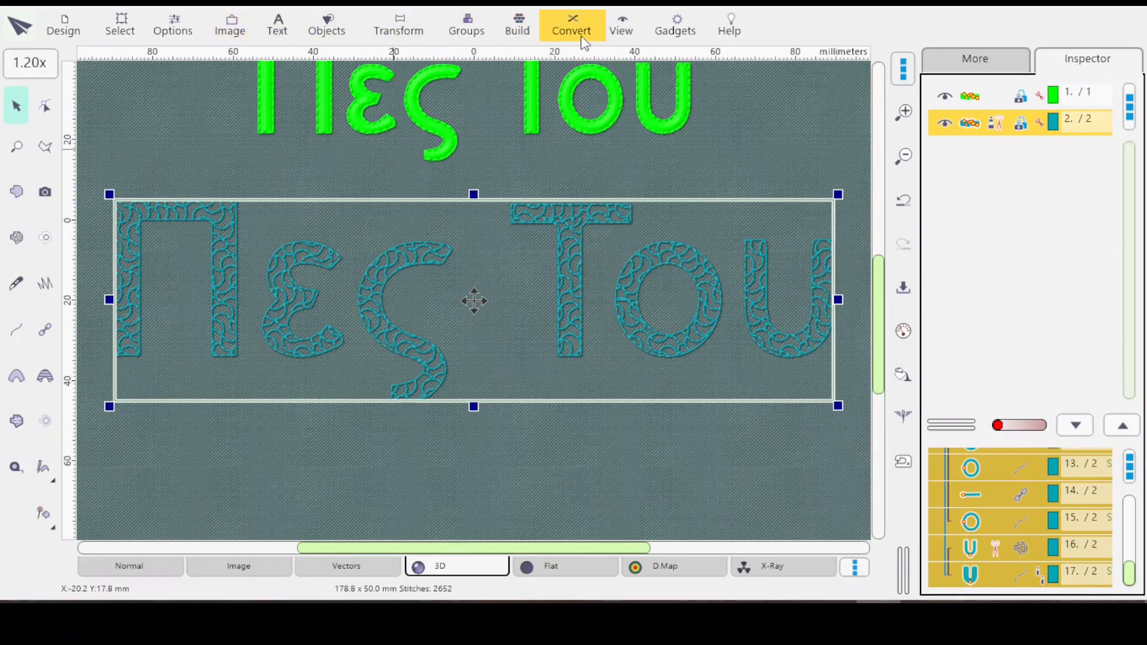
# Set the 3D mode fabric color to beige (red 213, green 204, blue 173) in the rendering settings.
pyautogui.click(173, 27)
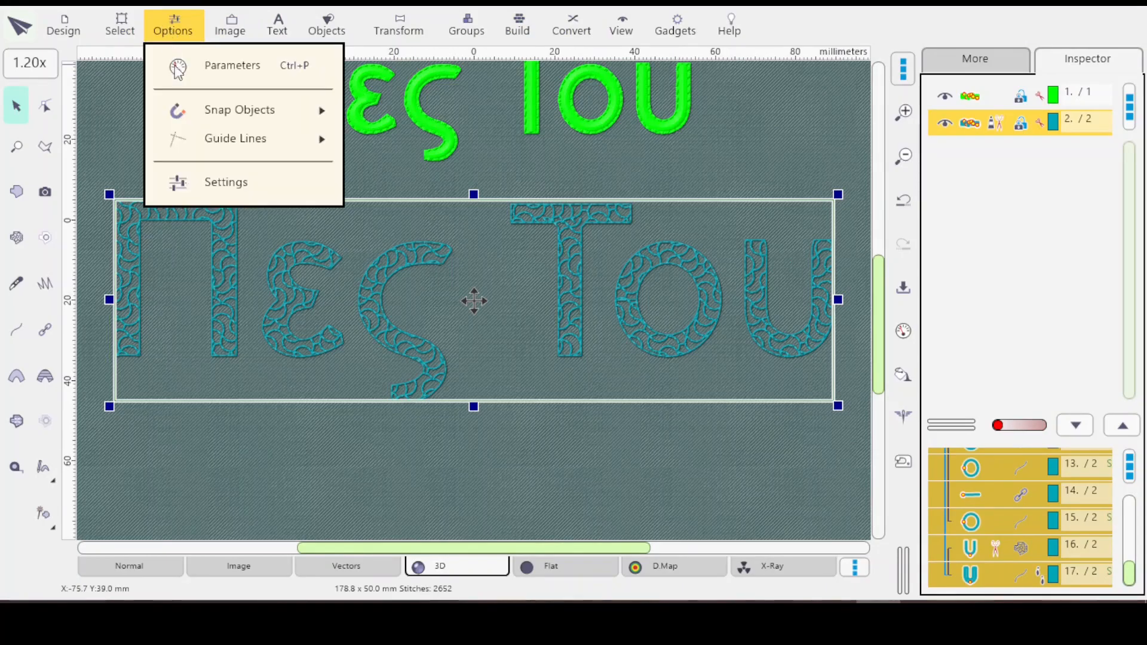
pyautogui.click(225, 181)
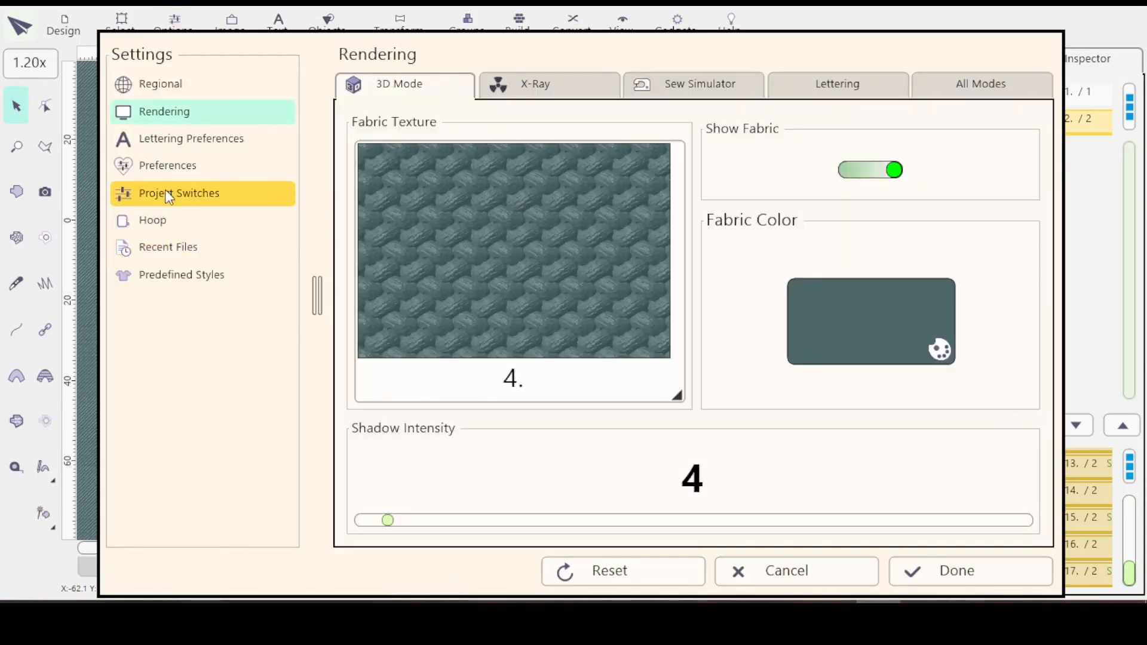
pyautogui.click(871, 326)
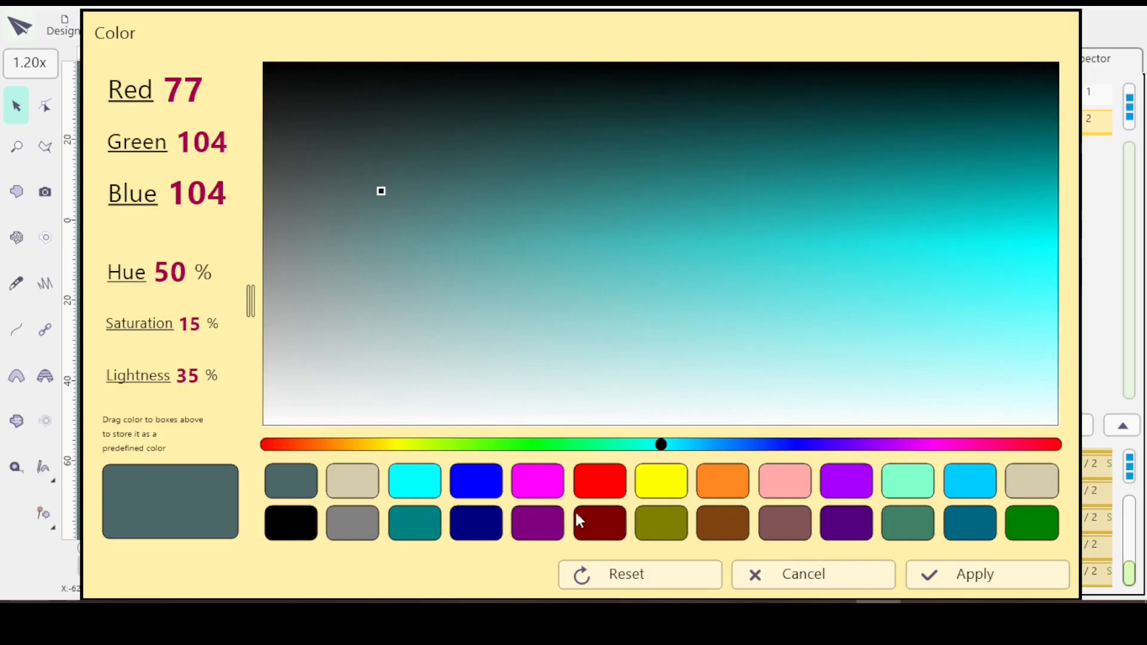
pyautogui.click(353, 481)
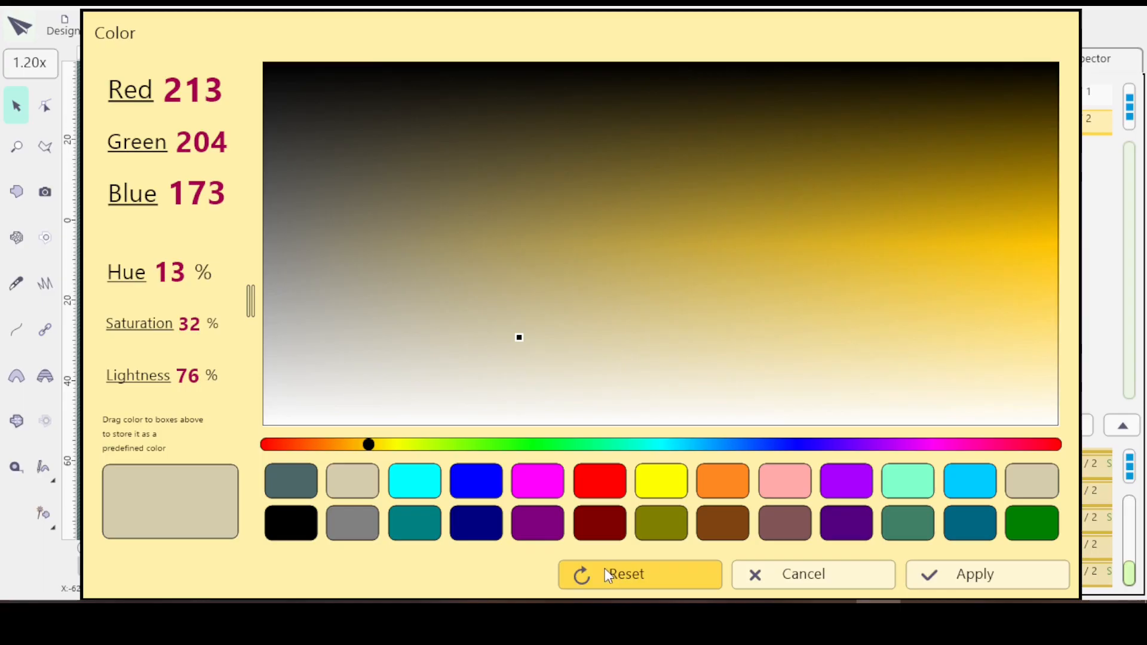
pyautogui.click(972, 574)
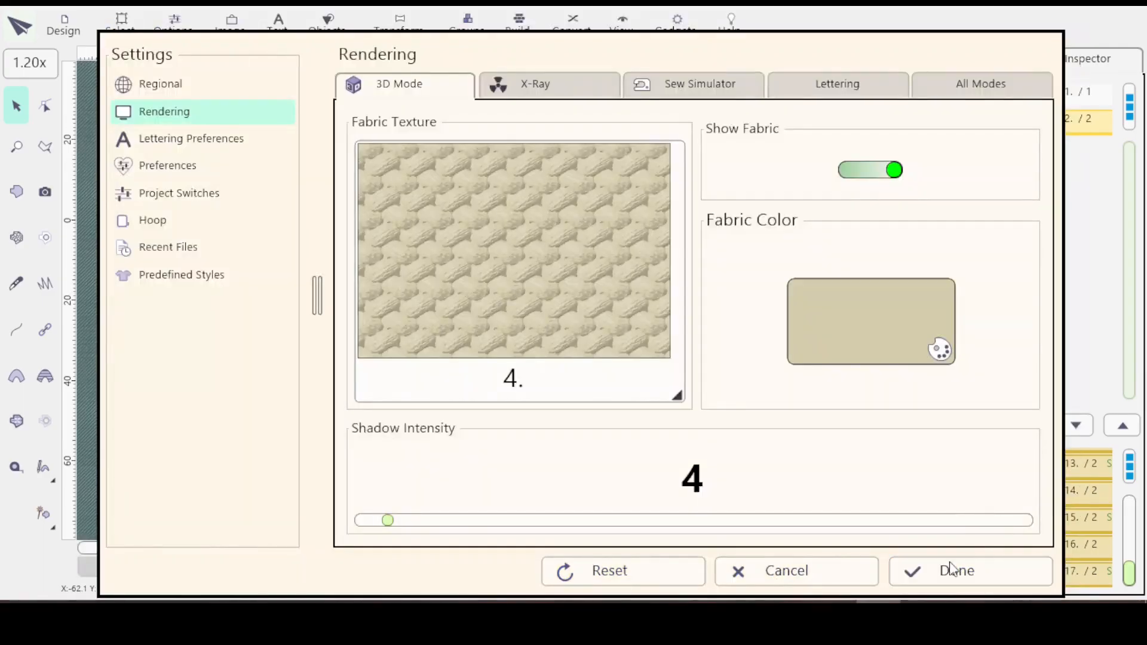
pyautogui.click(1021, 585)
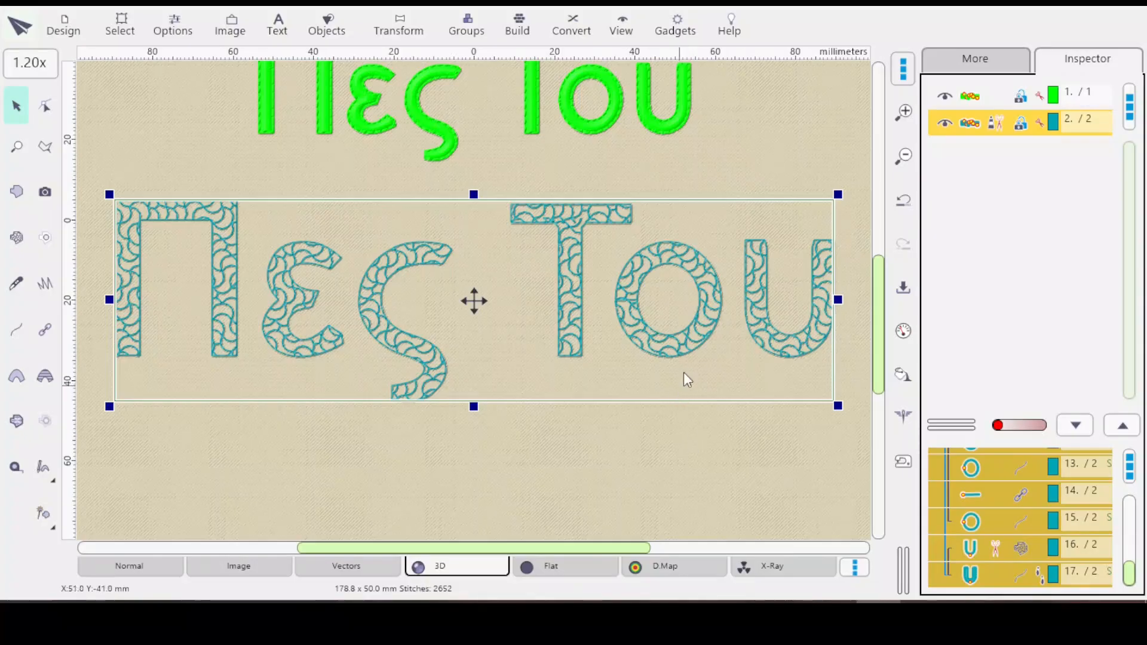
# Open the lettering's outline parameters and look through the available decorative stitch samples for the outline.
pyautogui.click(905, 329)
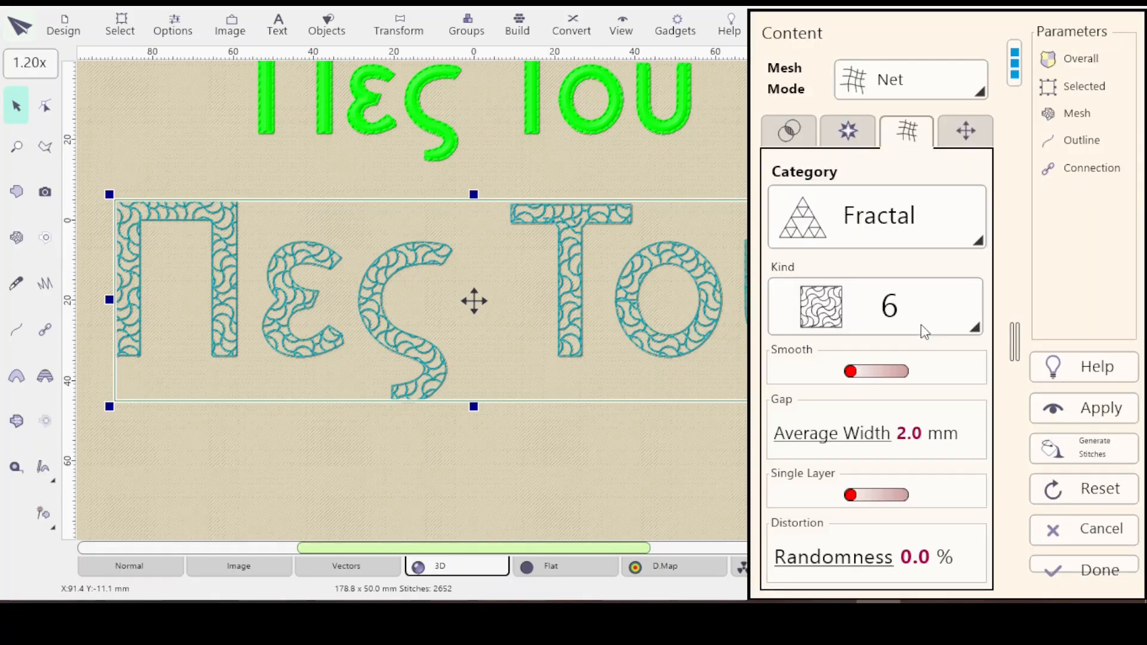
pyautogui.click(1079, 144)
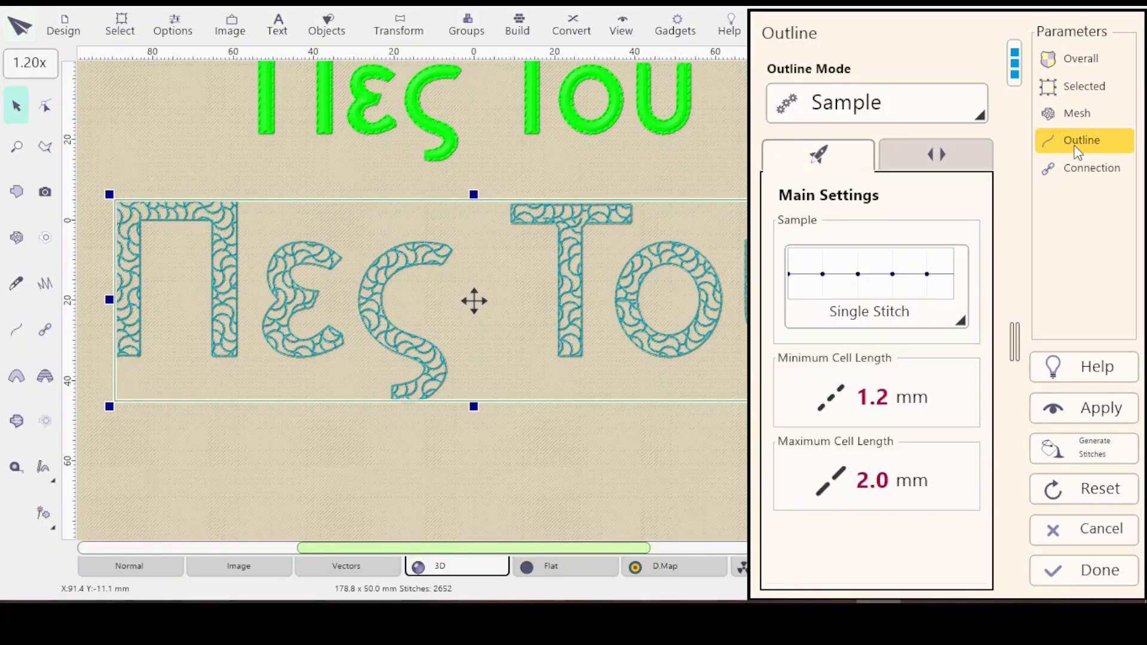
pyautogui.click(960, 324)
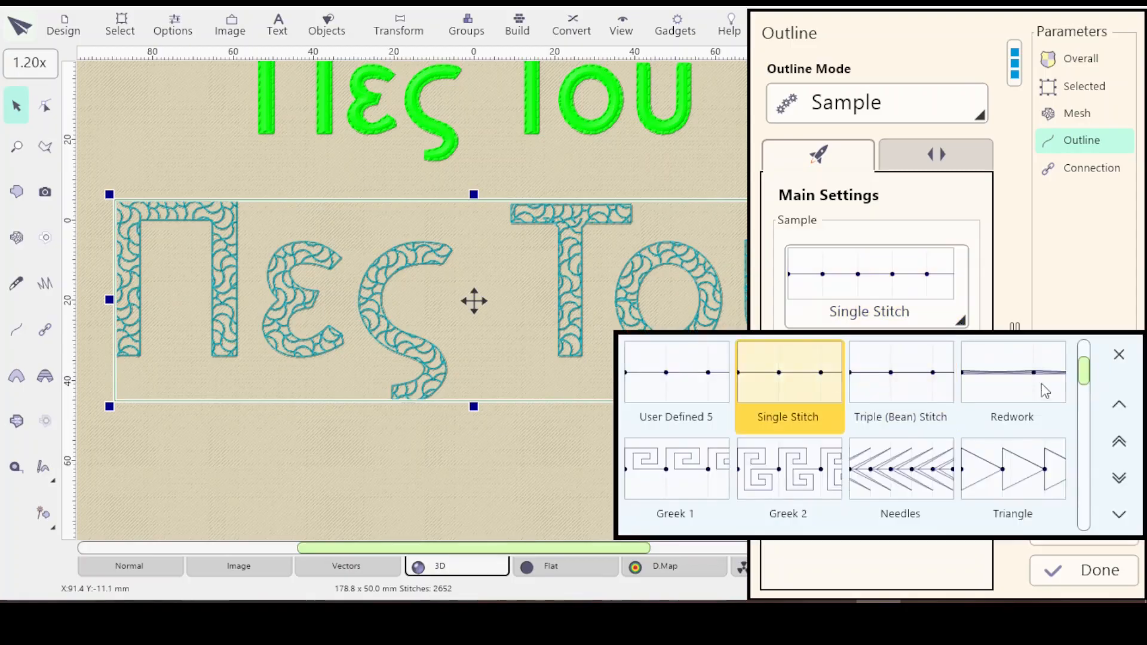
pyautogui.moveTo(1085, 358); pyautogui.dragTo(1087, 382)
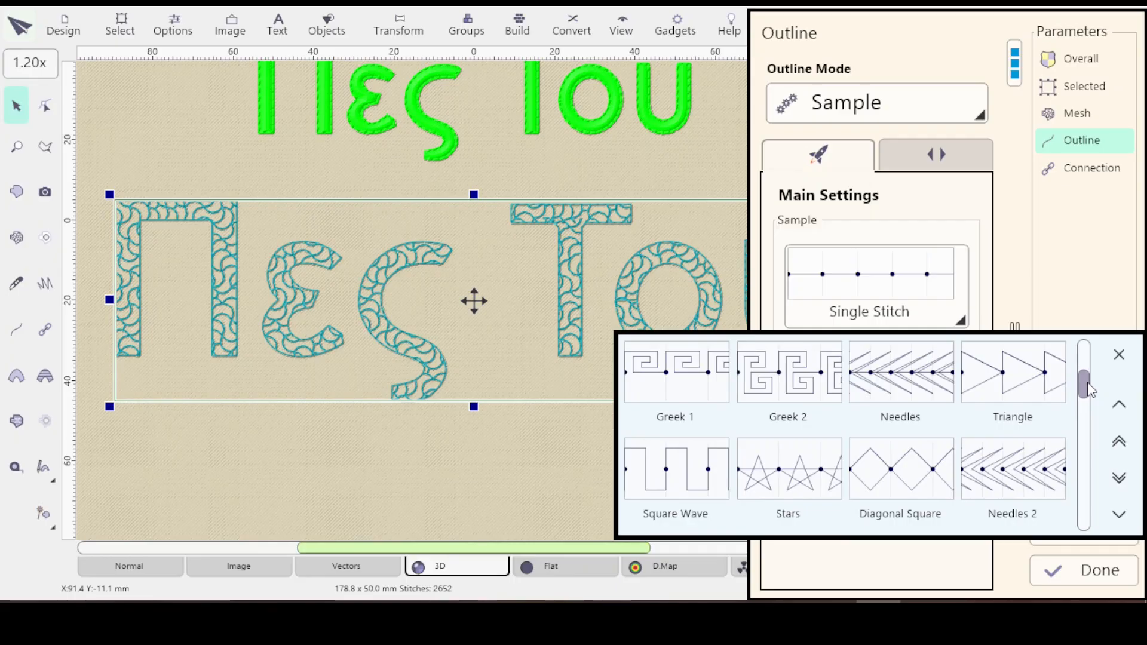
pyautogui.moveTo(1088, 385); pyautogui.dragTo(1084, 356)
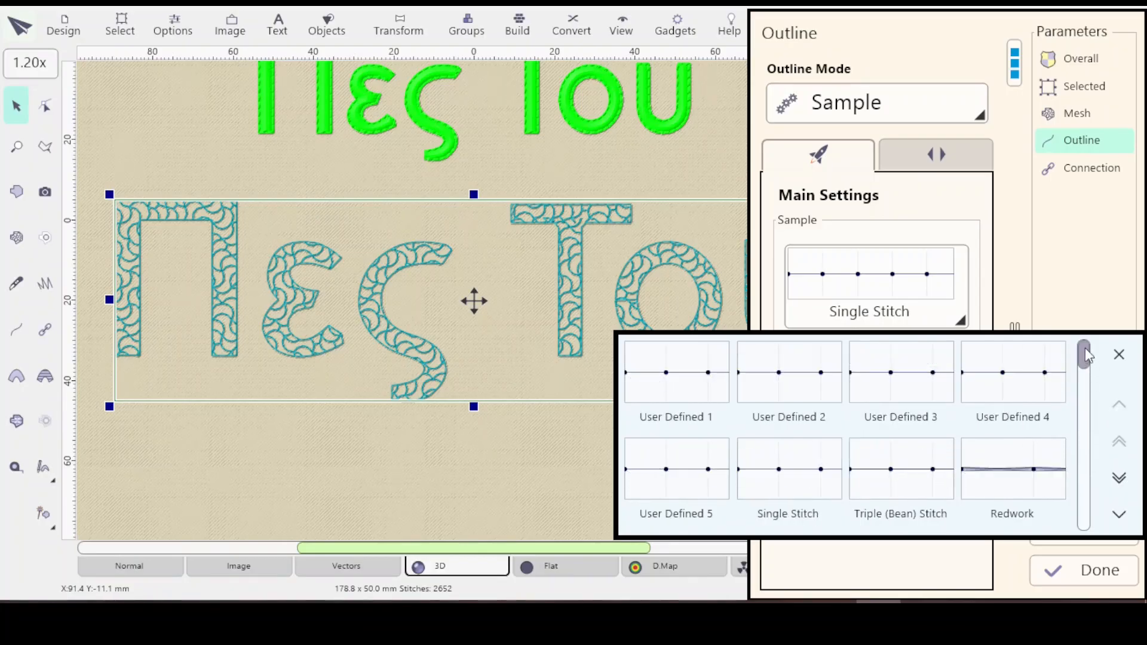
pyautogui.click(1119, 480)
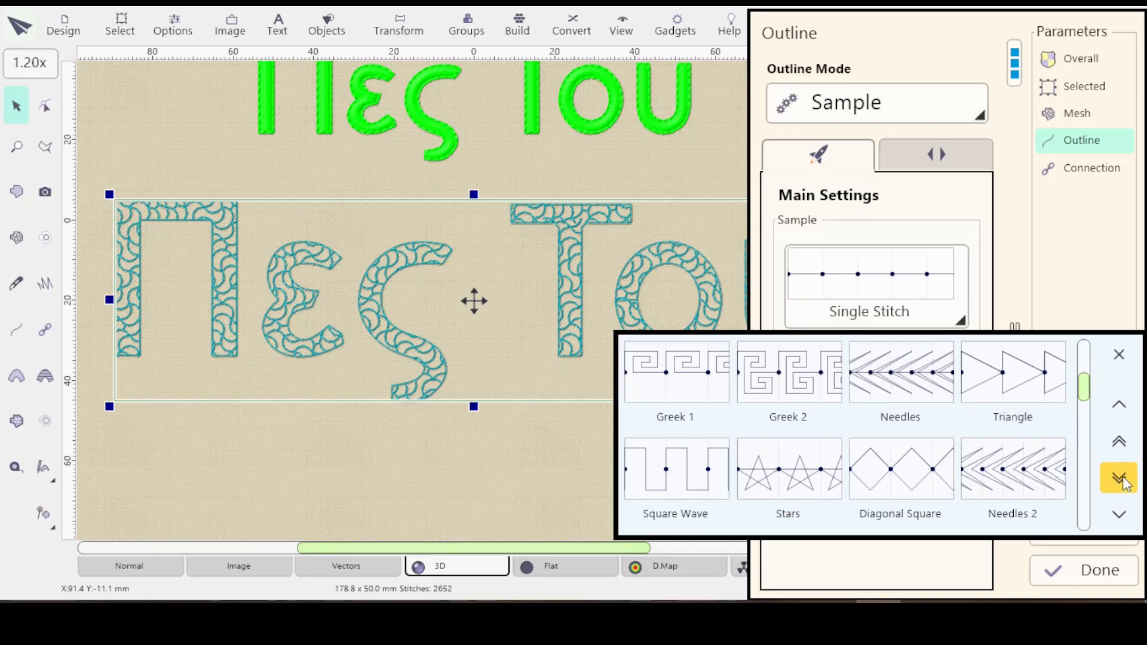
pyautogui.moveTo(1082, 427); pyautogui.dragTo(1091, 455)
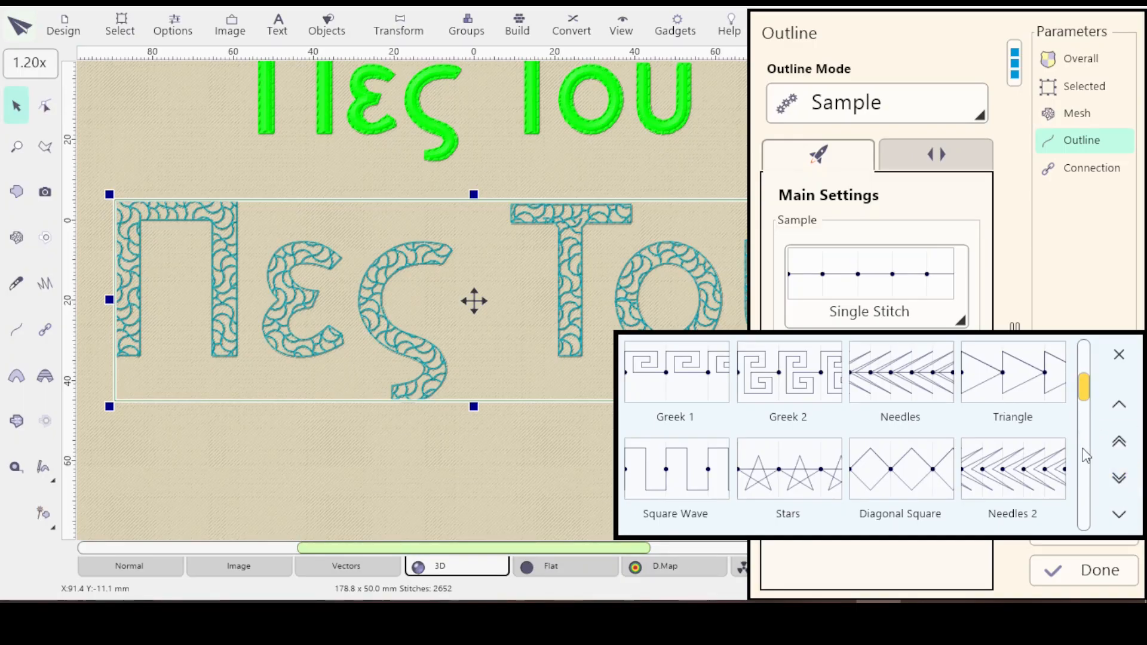
pyautogui.click(1124, 447)
pyautogui.click(1124, 445)
pyautogui.click(1125, 443)
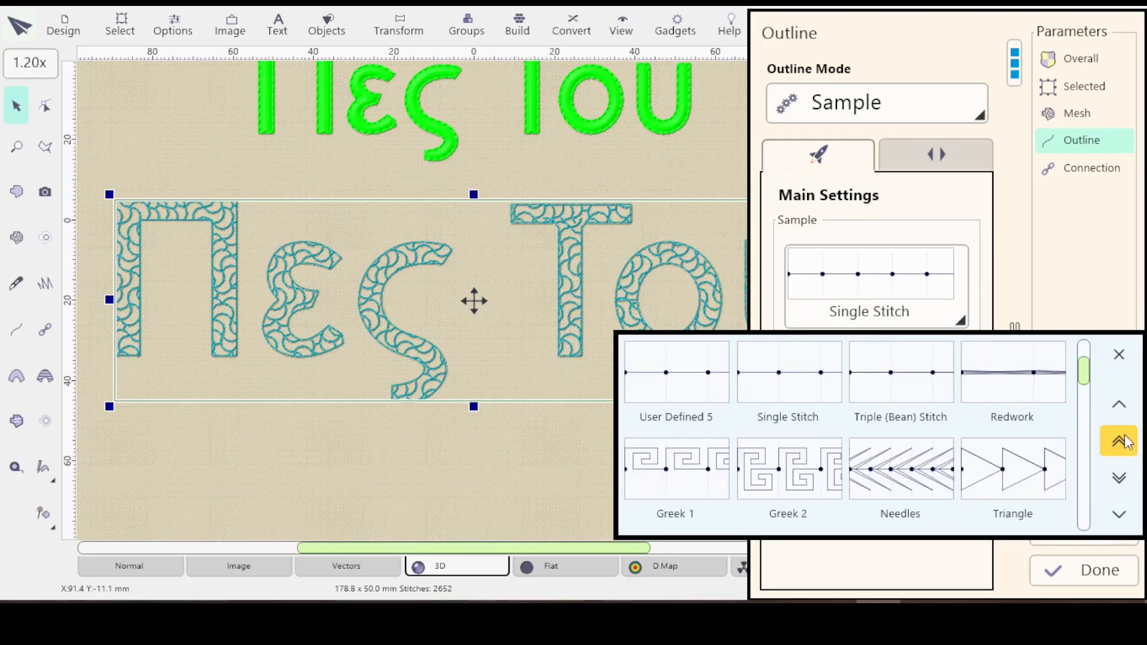
pyautogui.click(1126, 442)
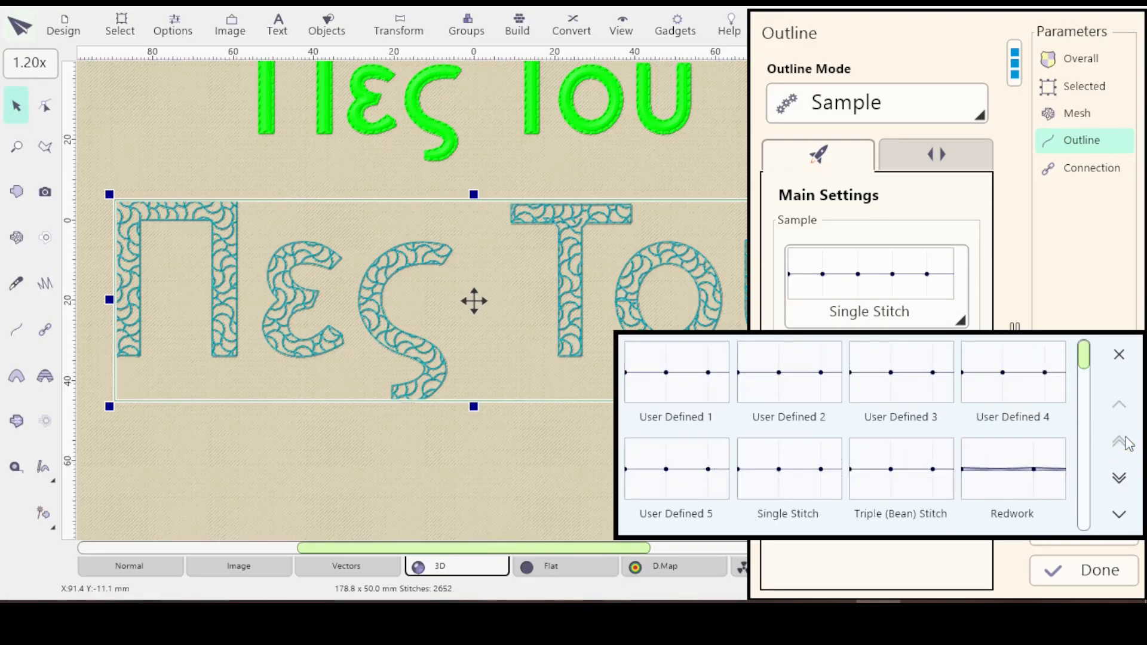
# Change the lettering's outline sample to FRA_014, check its side settings, and apply it.
pyautogui.click(1121, 485)
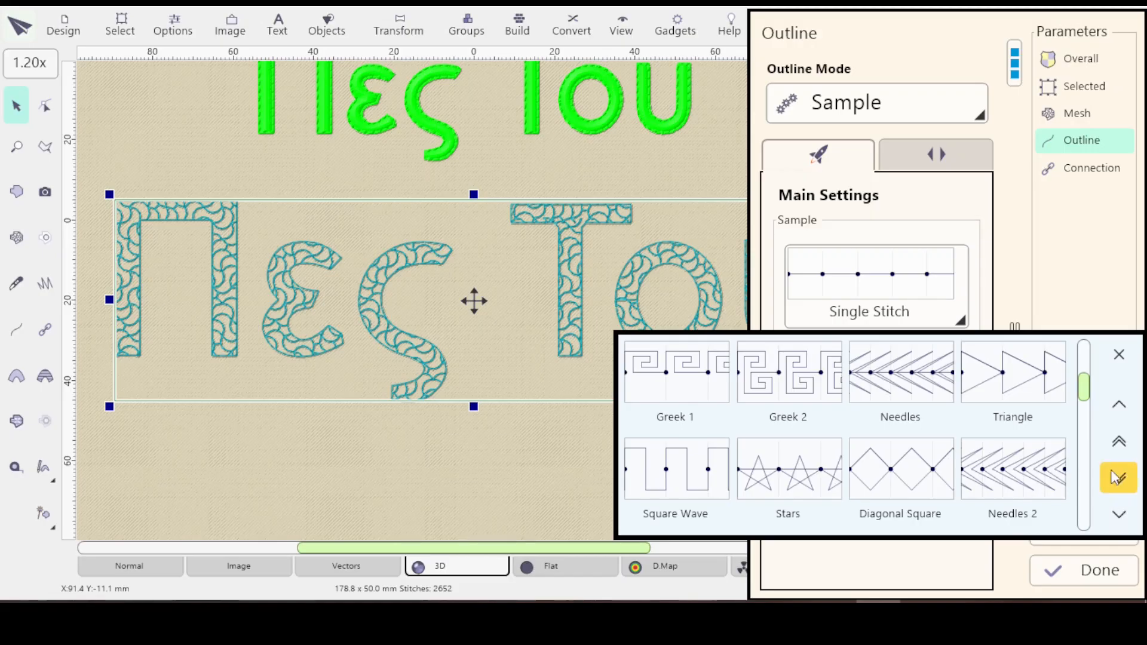
pyautogui.click(1120, 482)
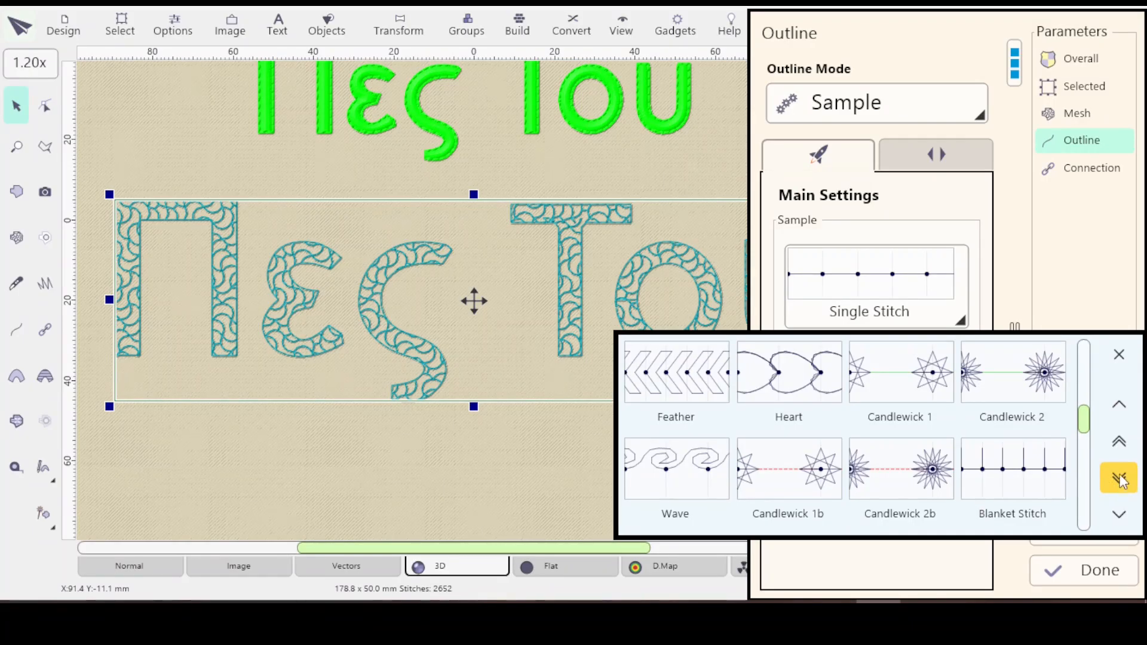
pyautogui.click(1119, 478)
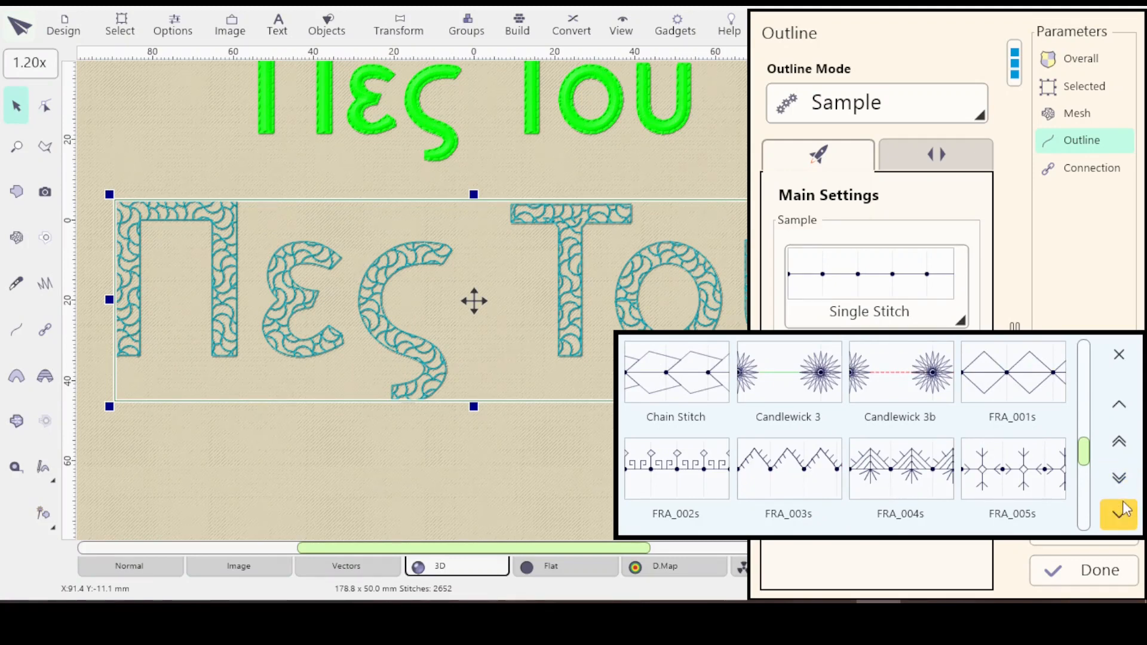
pyautogui.click(1122, 481)
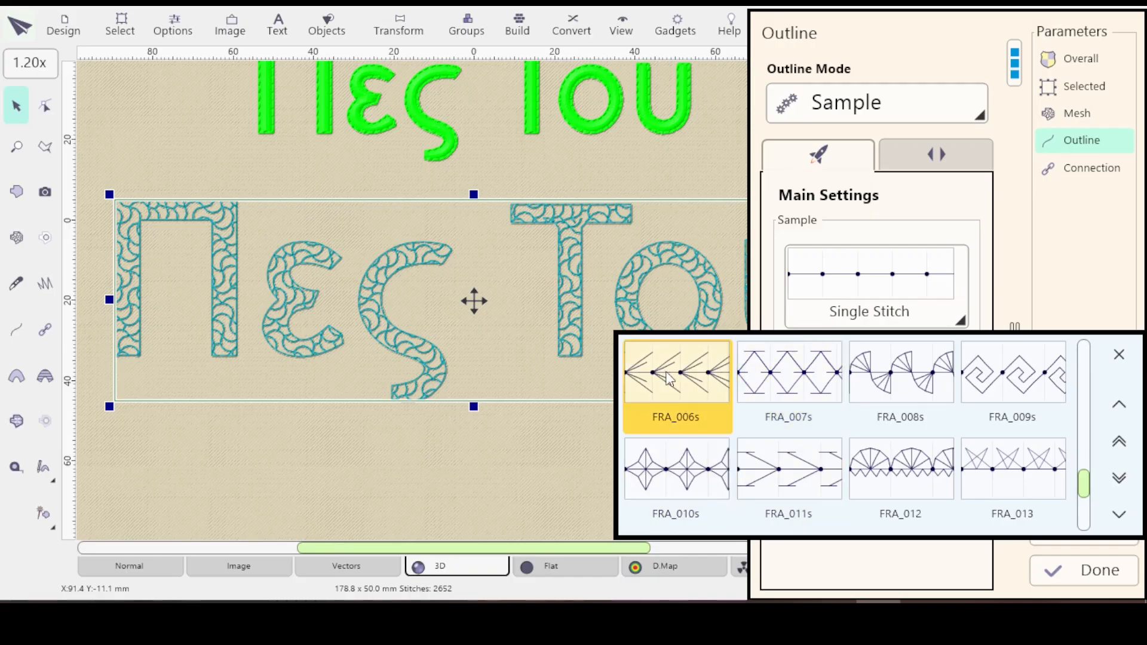
pyautogui.click(1124, 509)
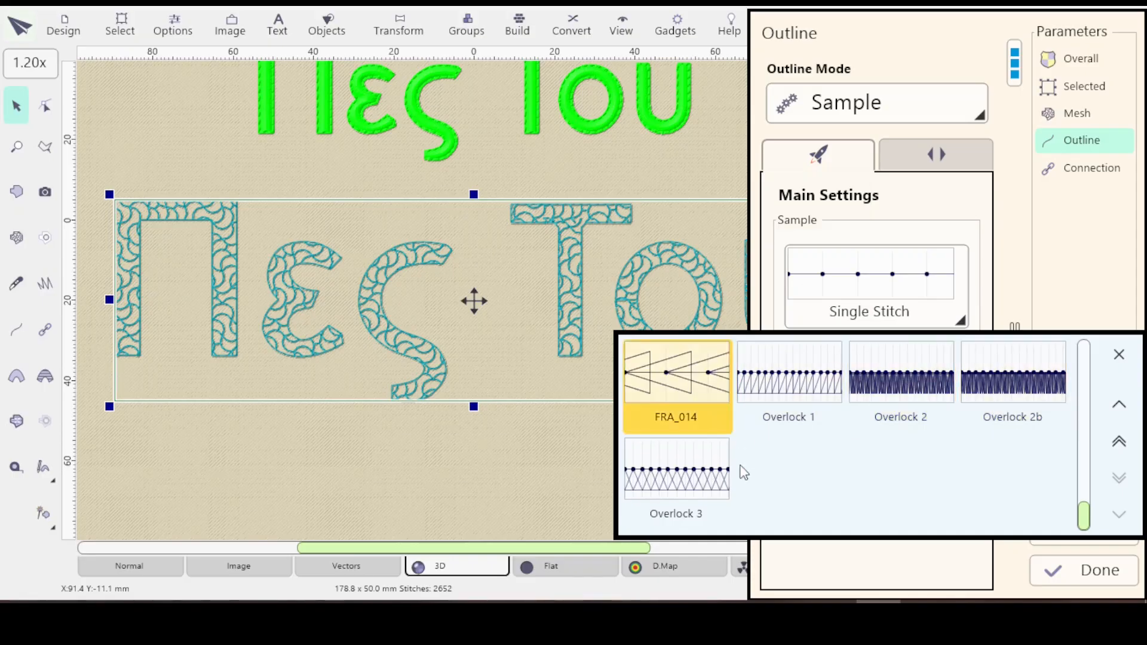
pyautogui.click(672, 385)
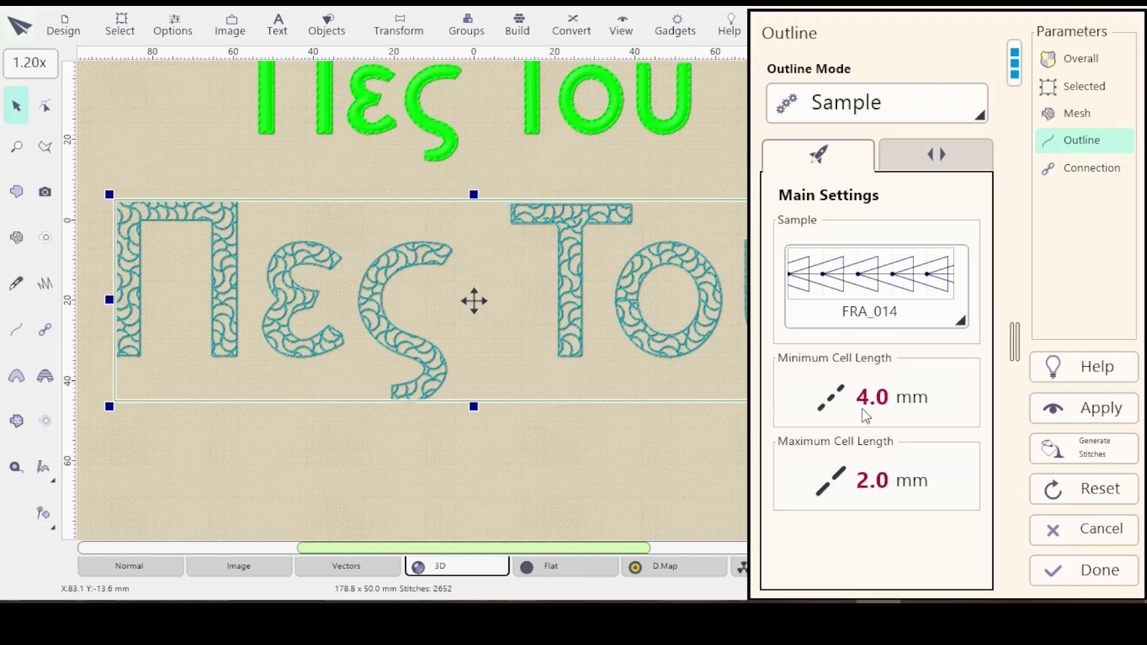
pyautogui.click(934, 154)
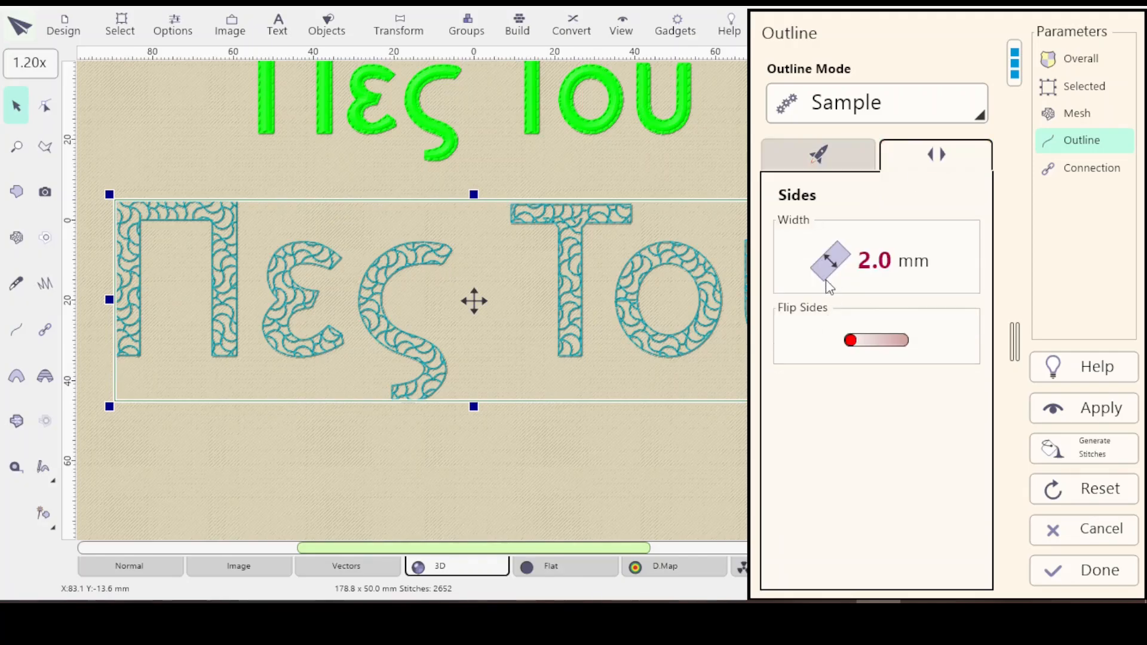
pyautogui.click(1074, 400)
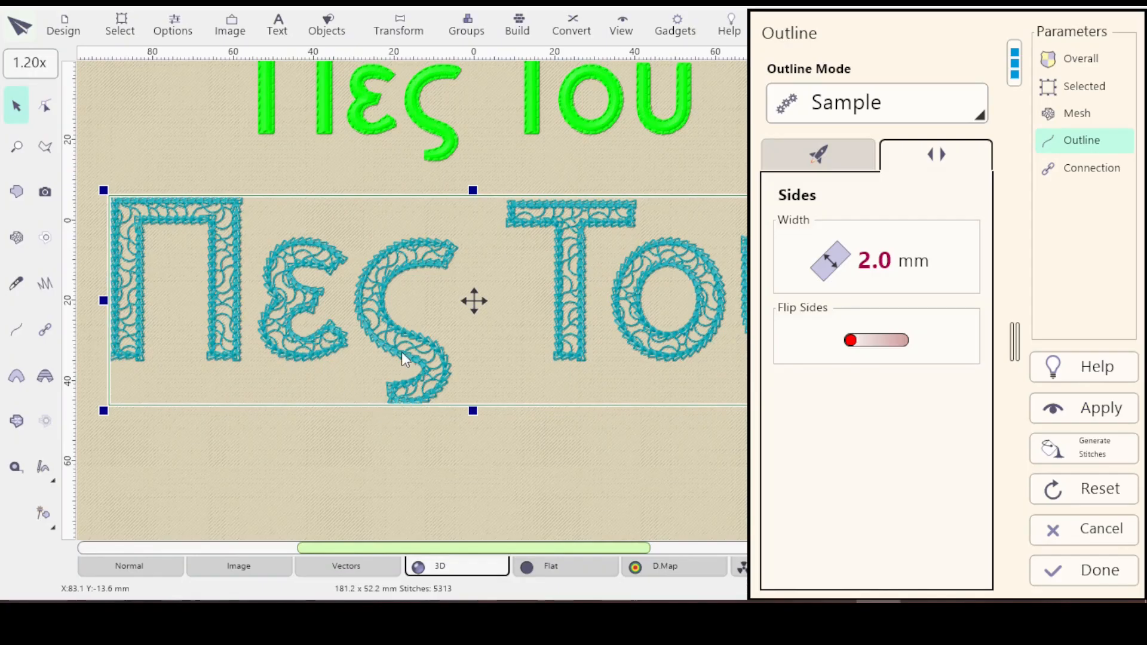
# Examine the lettering's decorative outline up close in 3D and check the letters' stitch density in the density map.
pyautogui.scroll(1, 404, 349)
pyautogui.scroll(9, 402, 349)
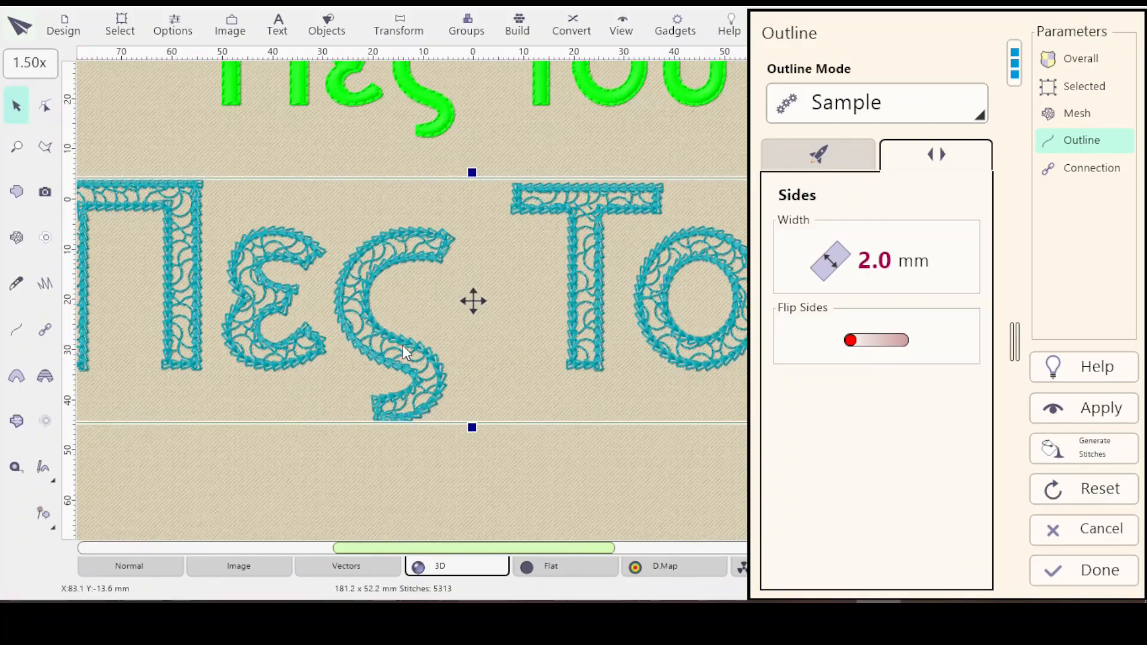
pyautogui.scroll(1, 404, 348)
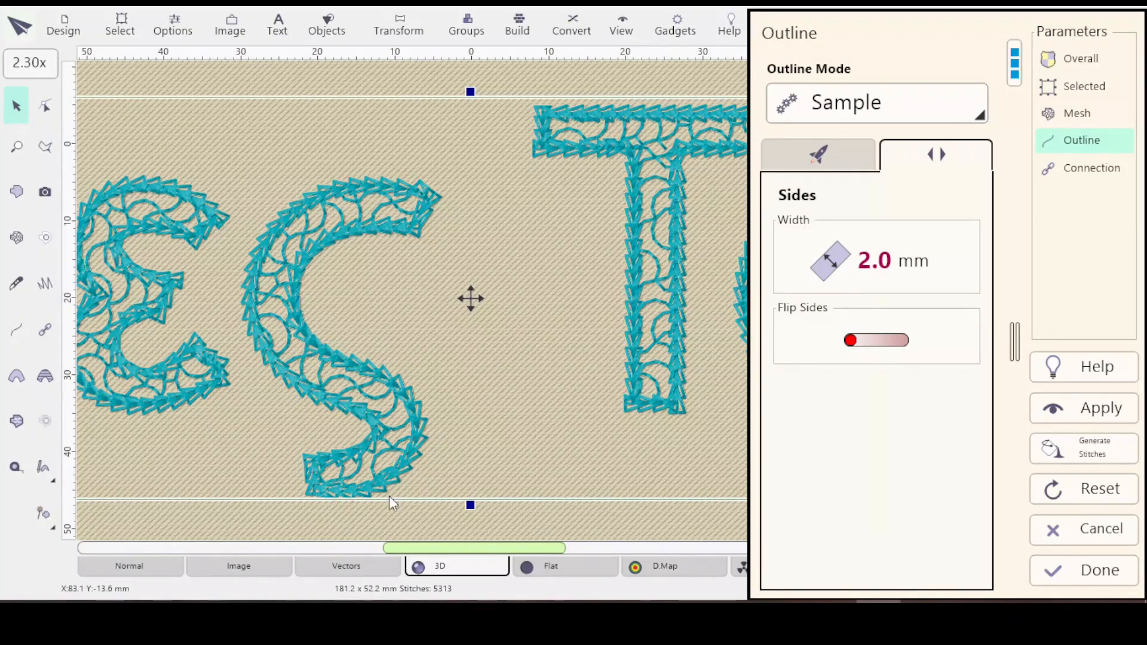
pyautogui.click(668, 566)
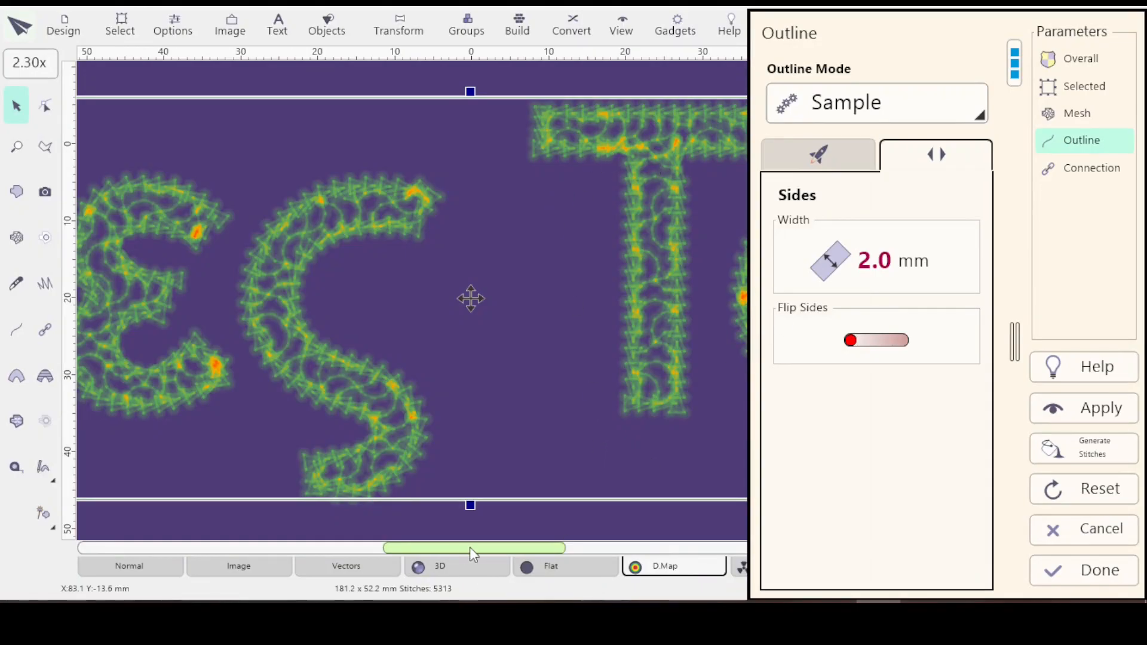
pyautogui.moveTo(574, 438); pyautogui.dragTo(290, 418)
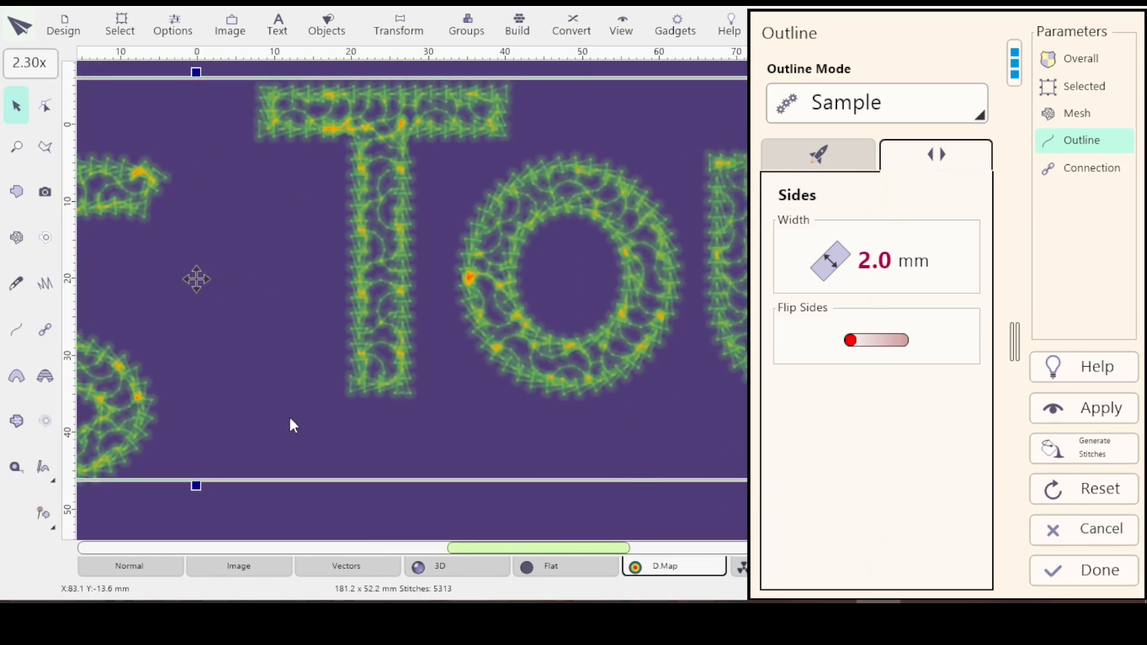
pyautogui.moveTo(458, 323); pyautogui.dragTo(798, 403)
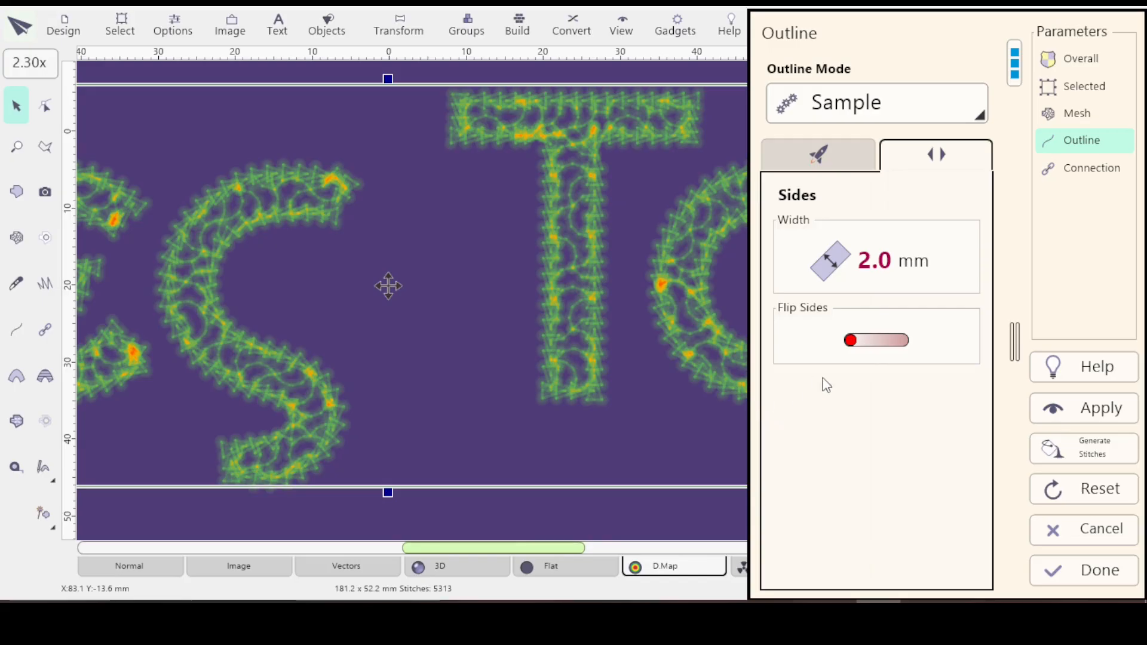
# Accept the outline parameters, show the whole lettering in 3D, and deselect it.
pyautogui.click(1090, 566)
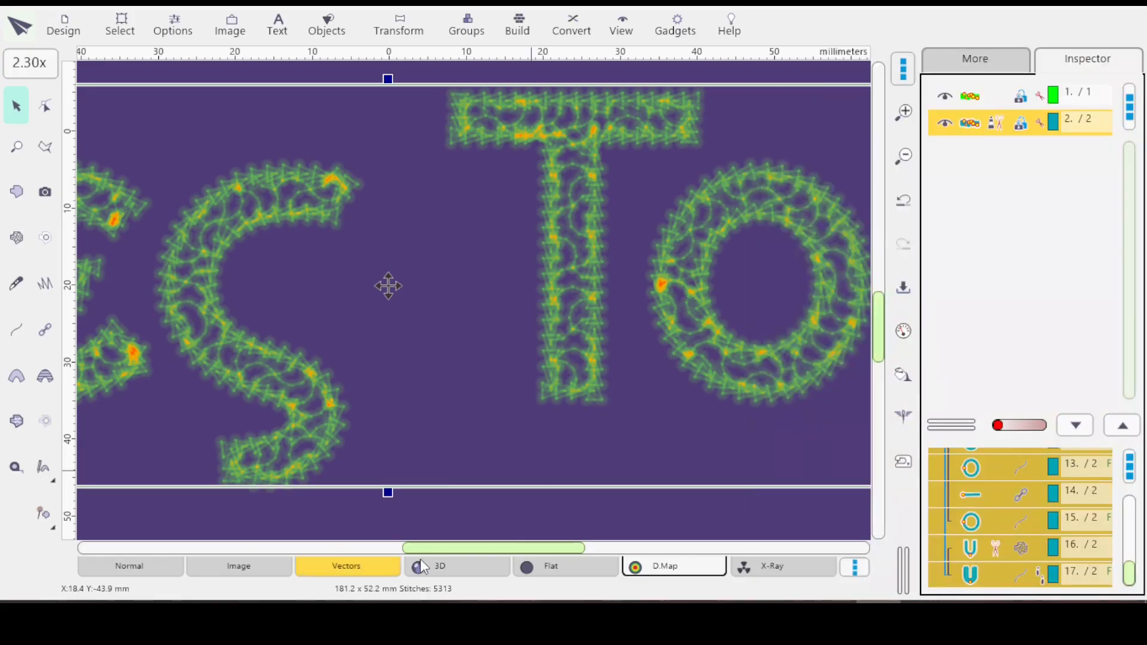
pyautogui.click(438, 568)
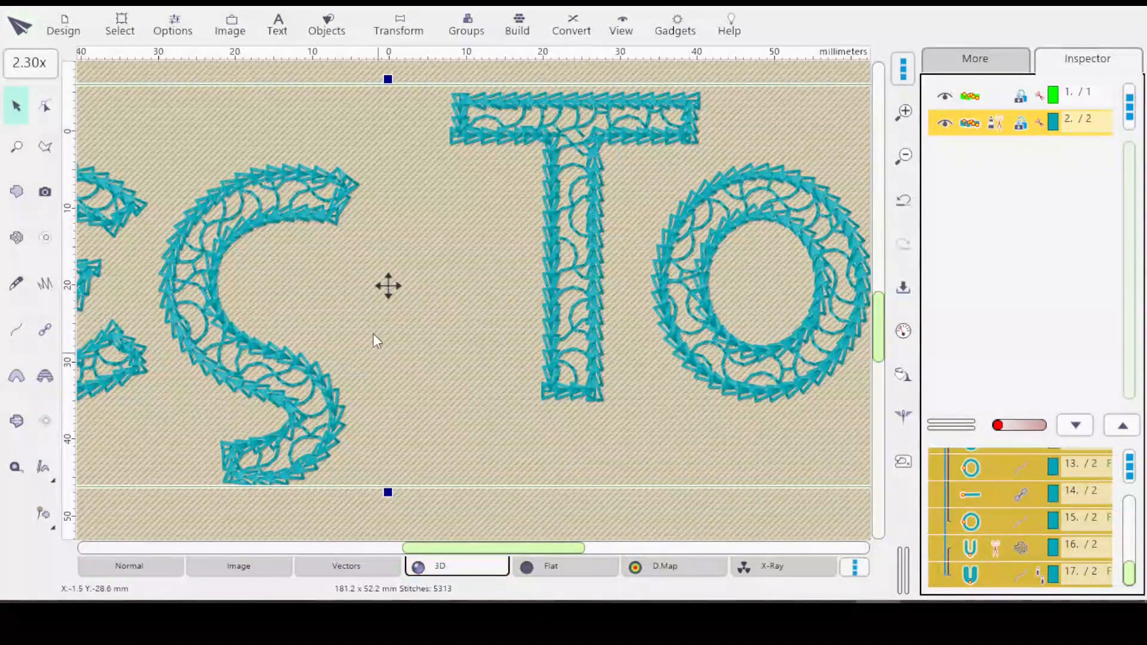
pyautogui.press('0')
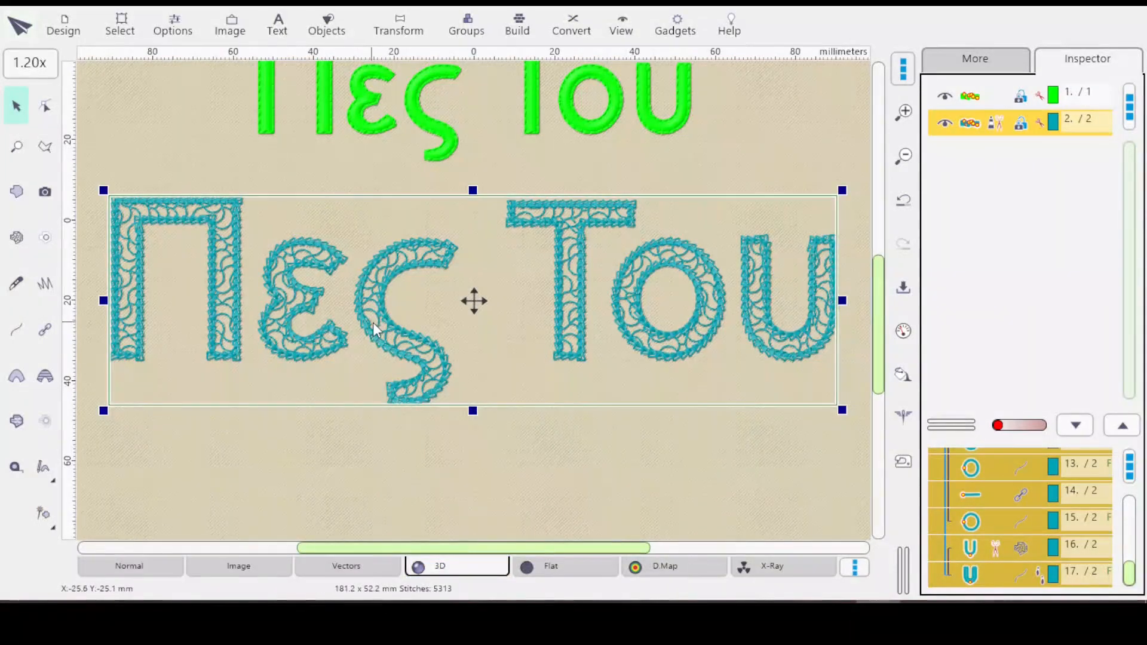
pyautogui.click(524, 484)
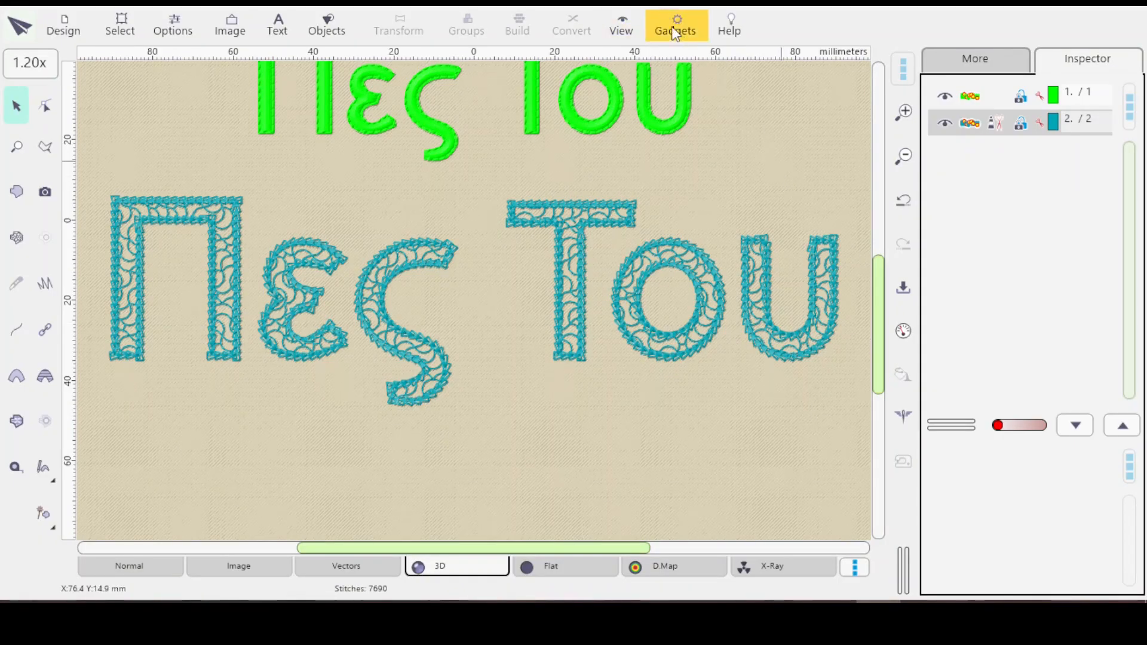
# Open the User Samples editor and select user-defined sample 1 for editing.
pyautogui.click(685, 41)
pyautogui.click(722, 77)
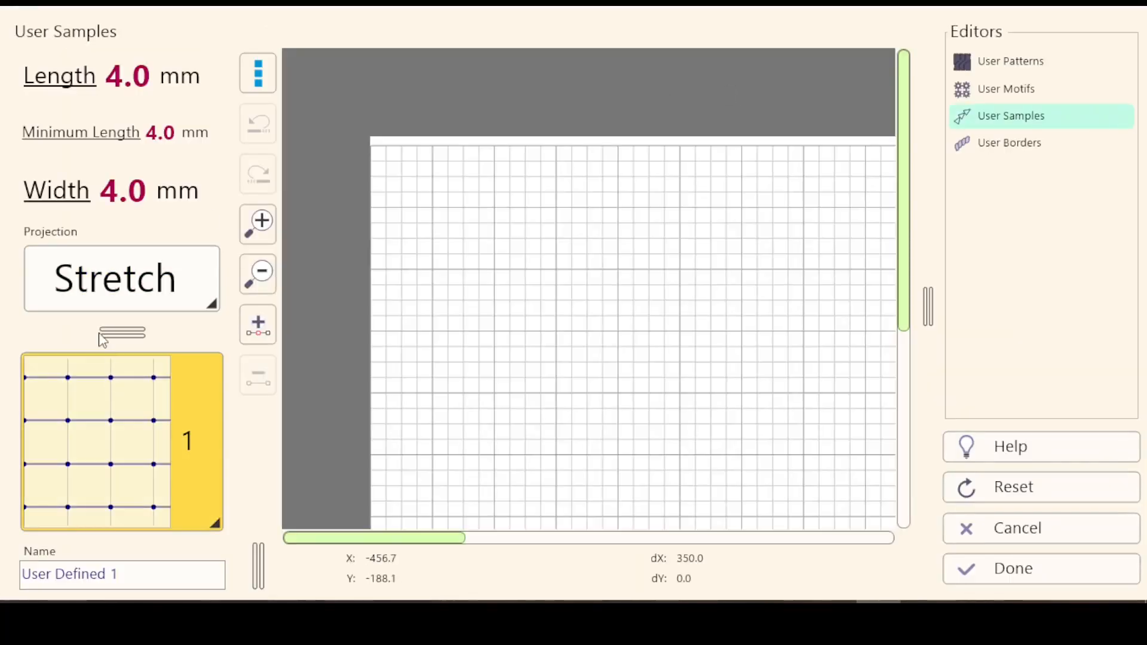
pyautogui.click(258, 73)
pyautogui.click(221, 513)
pyautogui.click(222, 512)
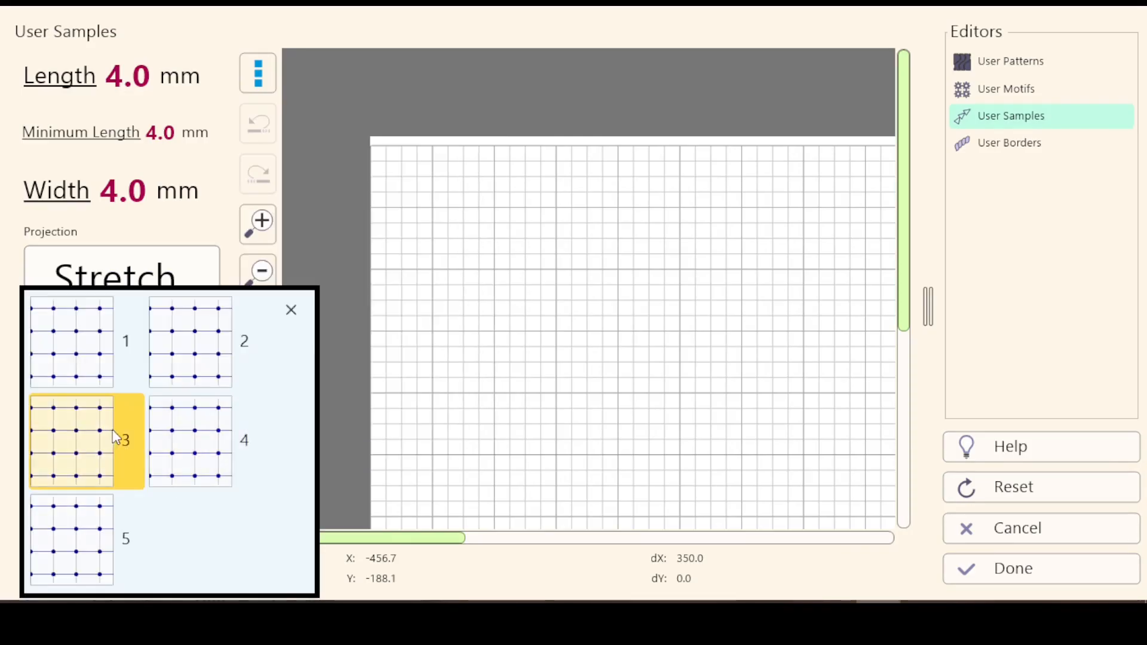
pyautogui.click(65, 345)
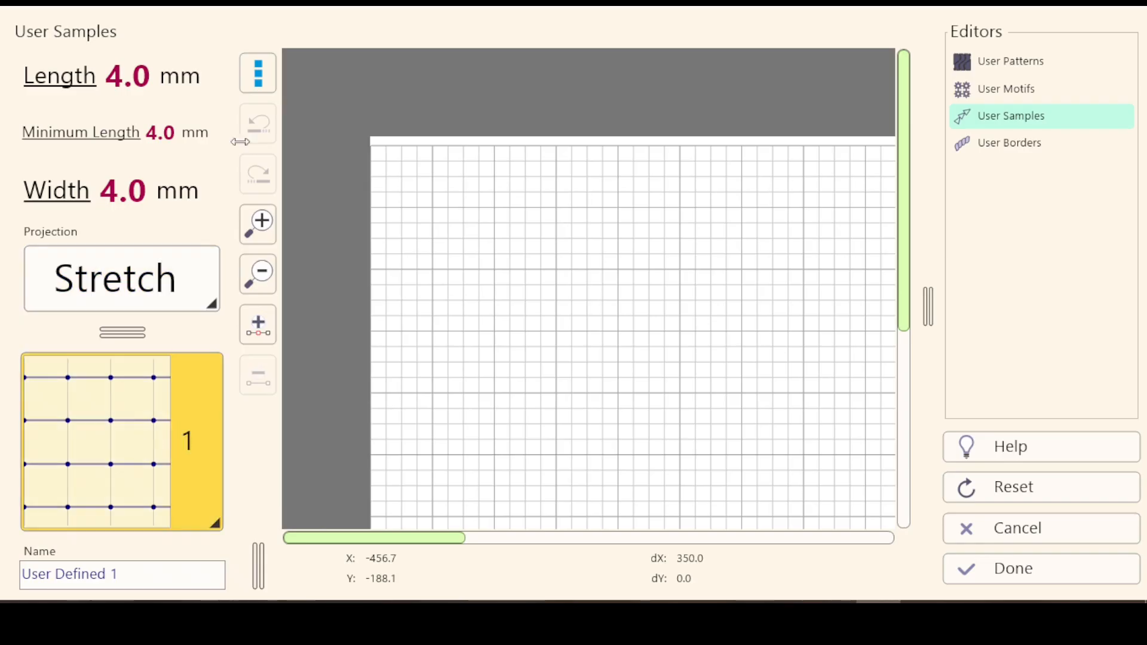
# Sort the saved outline sample files by name in ascending order and load ArrowHead6mm into user sample 1.
pyautogui.click(261, 75)
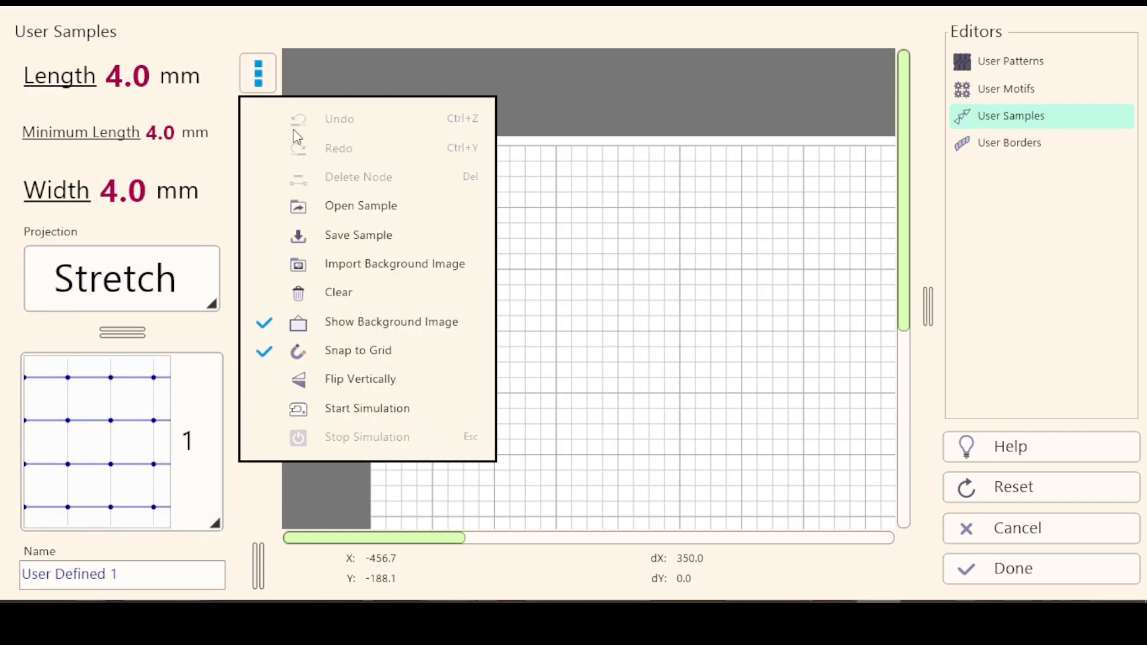
pyautogui.click(379, 210)
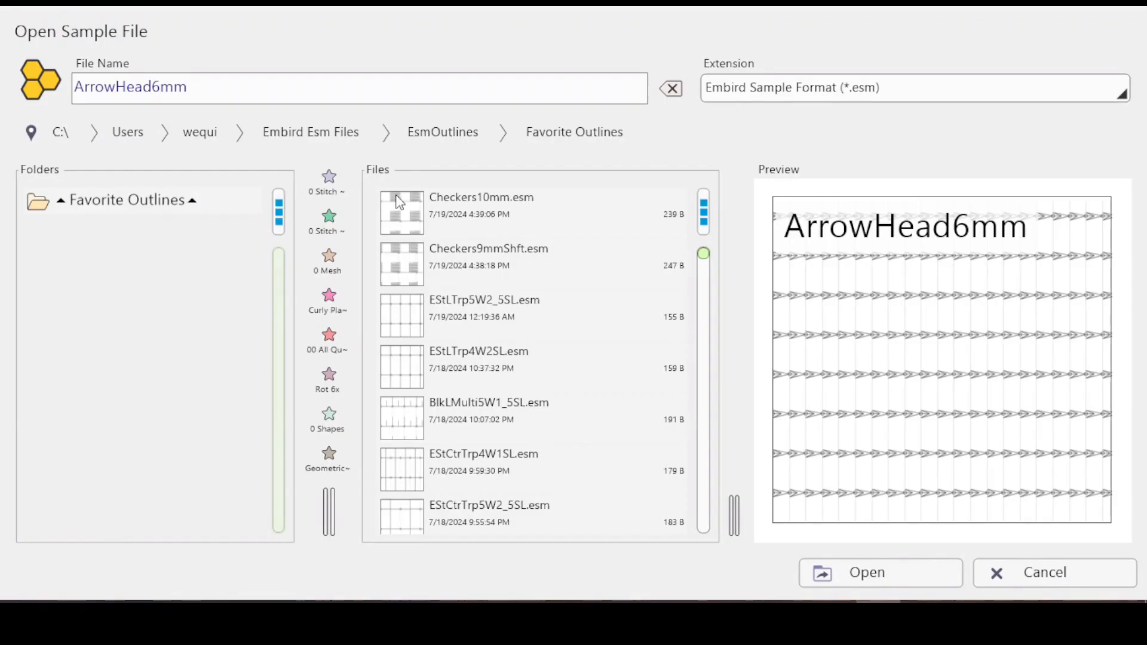
pyautogui.rightClick(706, 226)
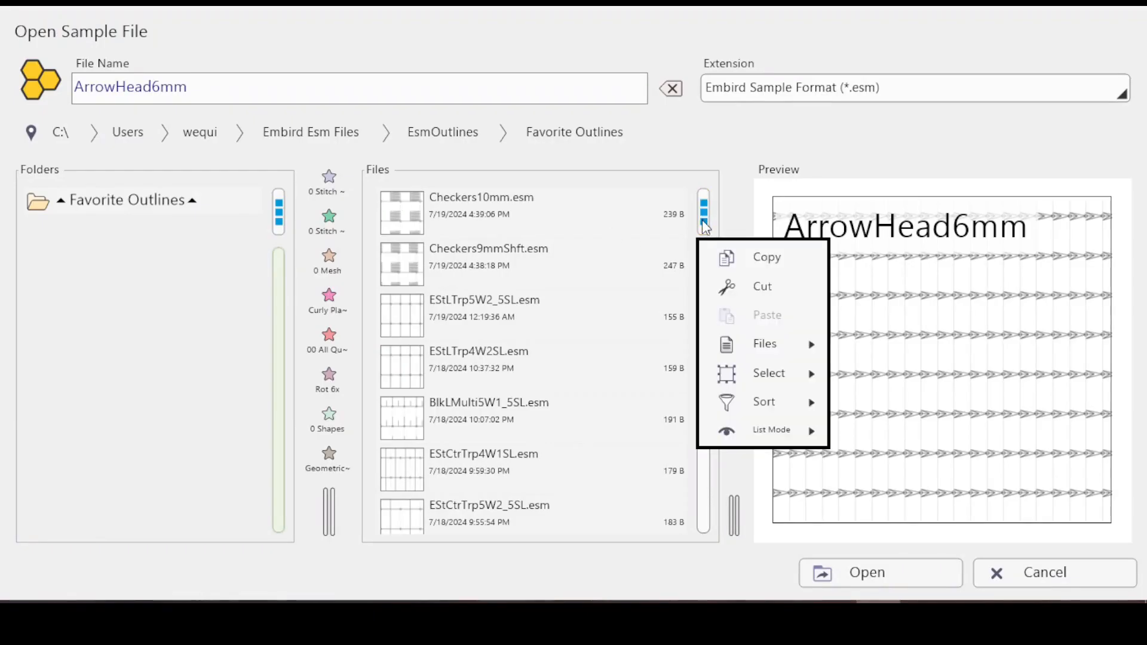
pyautogui.moveTo(778, 400)
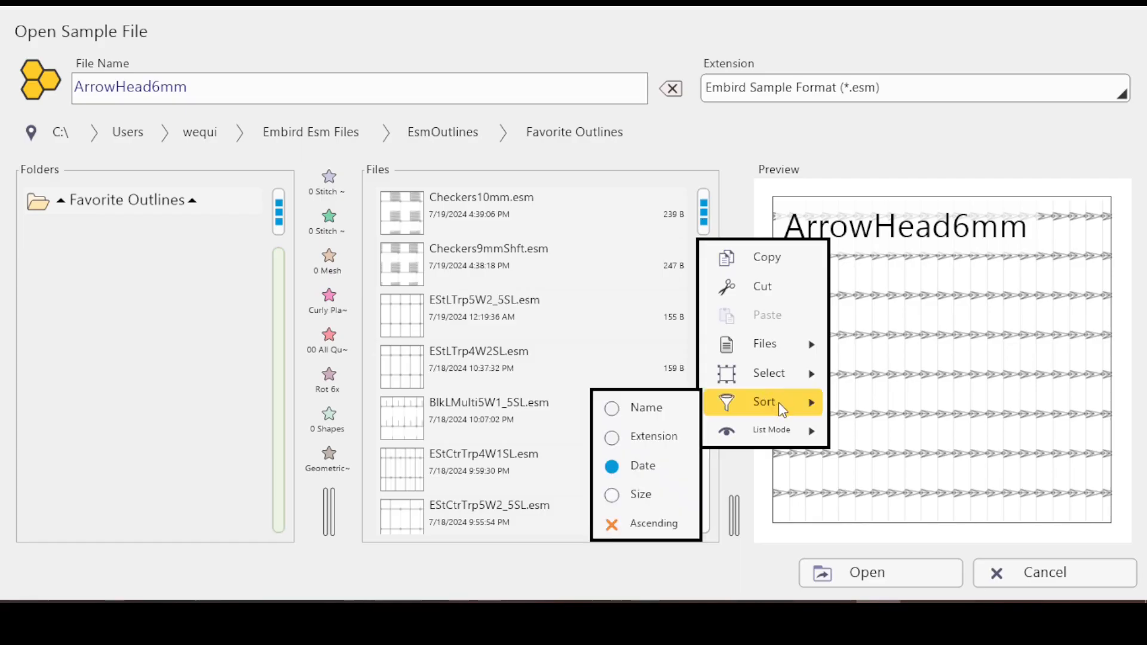
pyautogui.click(644, 412)
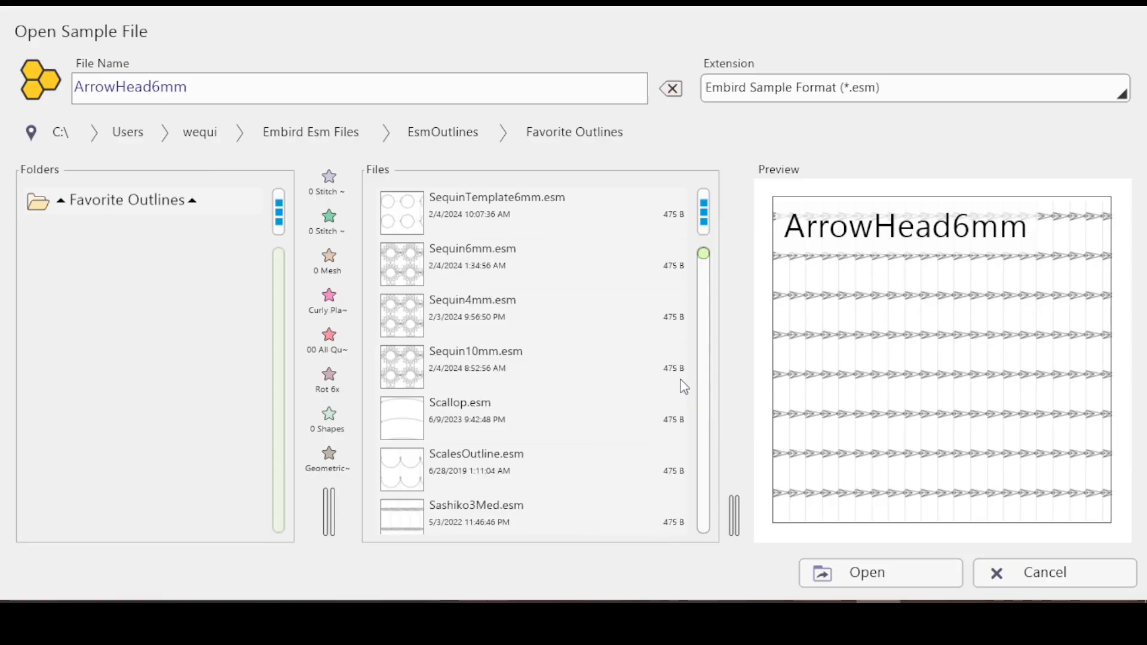
pyautogui.rightClick(705, 227)
pyautogui.moveTo(758, 408)
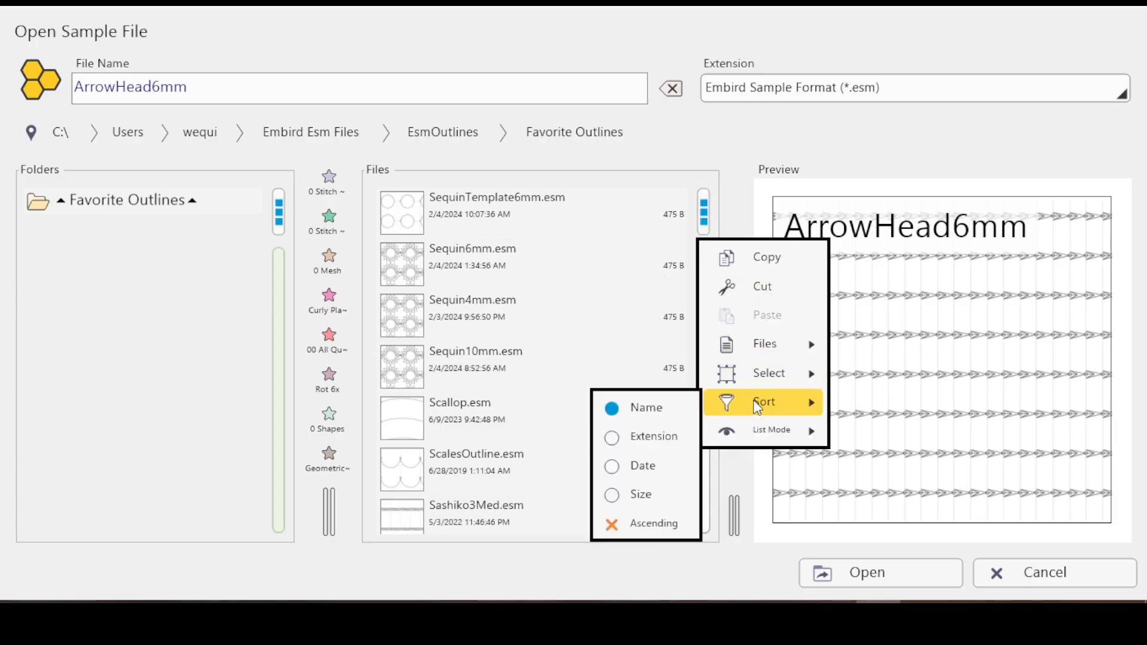
pyautogui.click(643, 528)
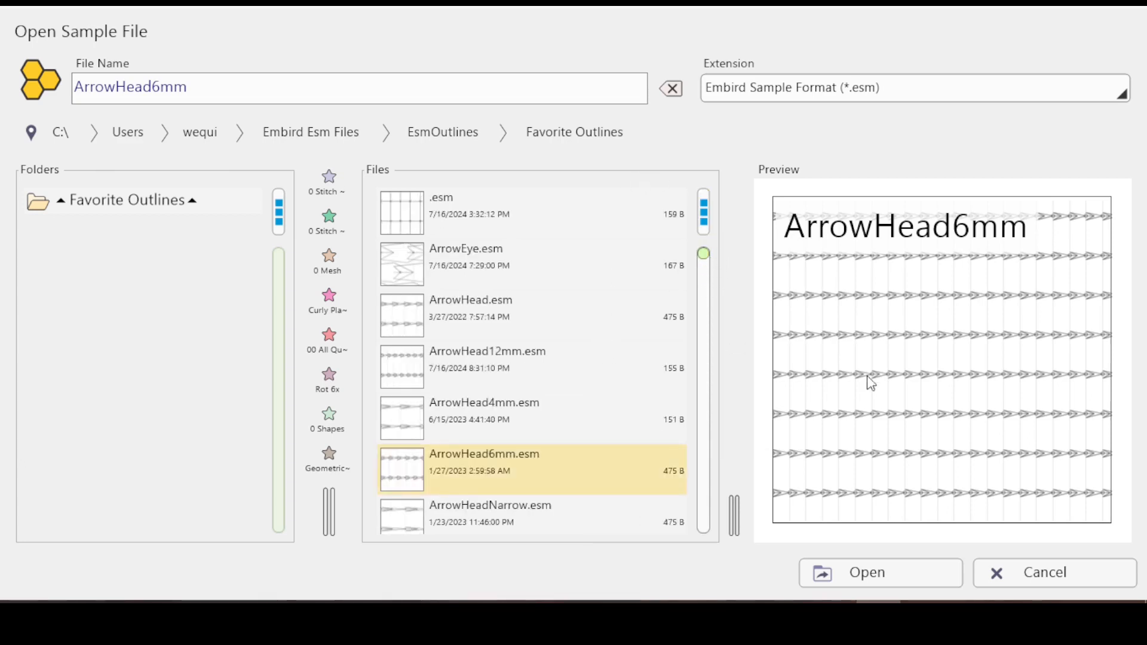
pyautogui.click(467, 472)
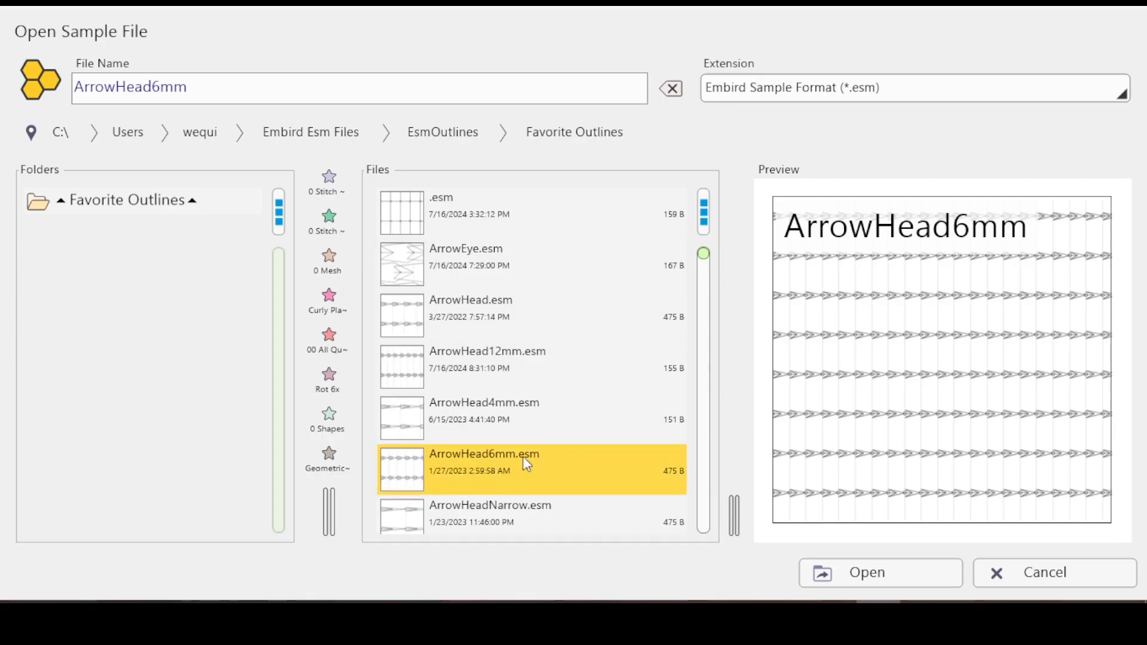
pyautogui.click(845, 581)
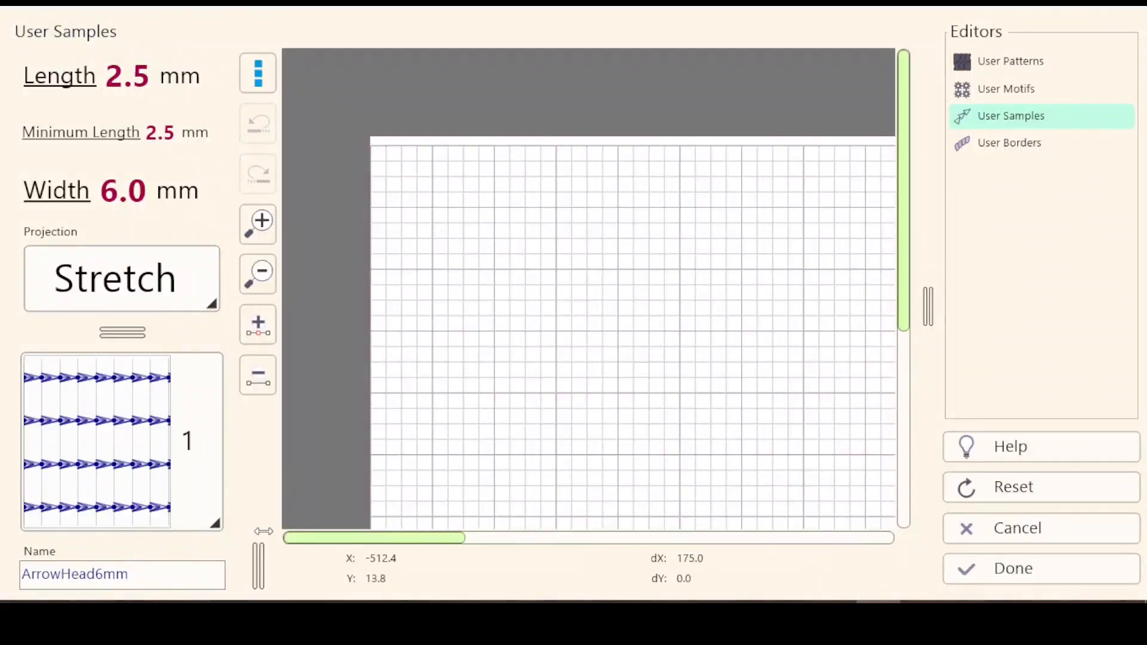
# Switch to user sample 2 and preview the ArrowEye file from the Favorite Outlines folder.
pyautogui.click(187, 512)
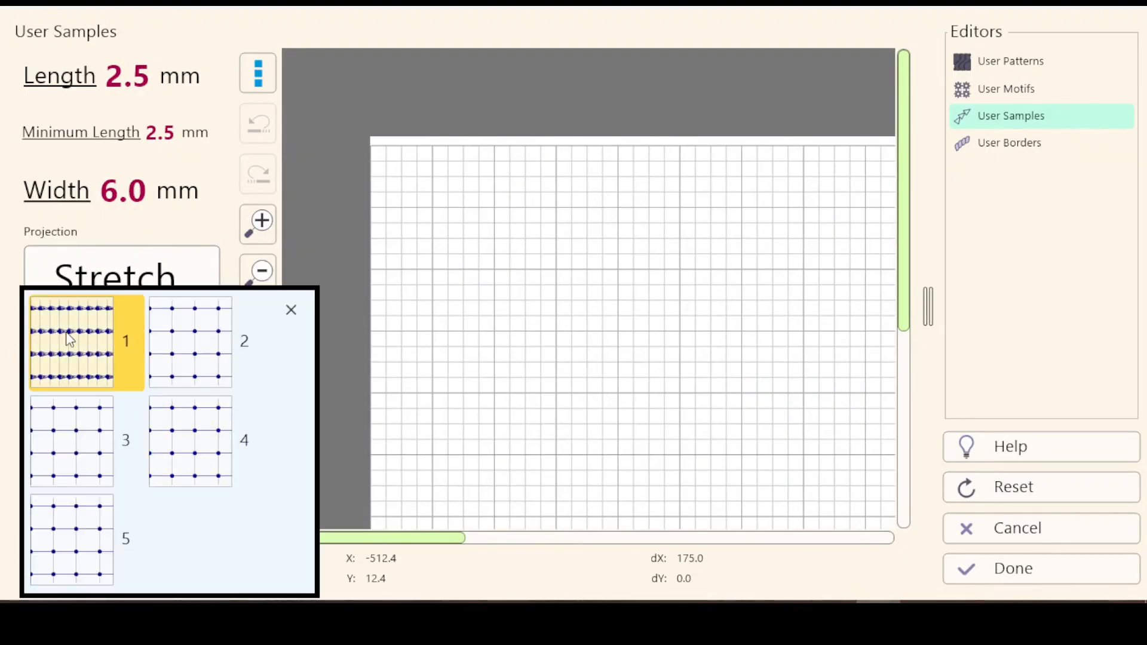
pyautogui.click(195, 364)
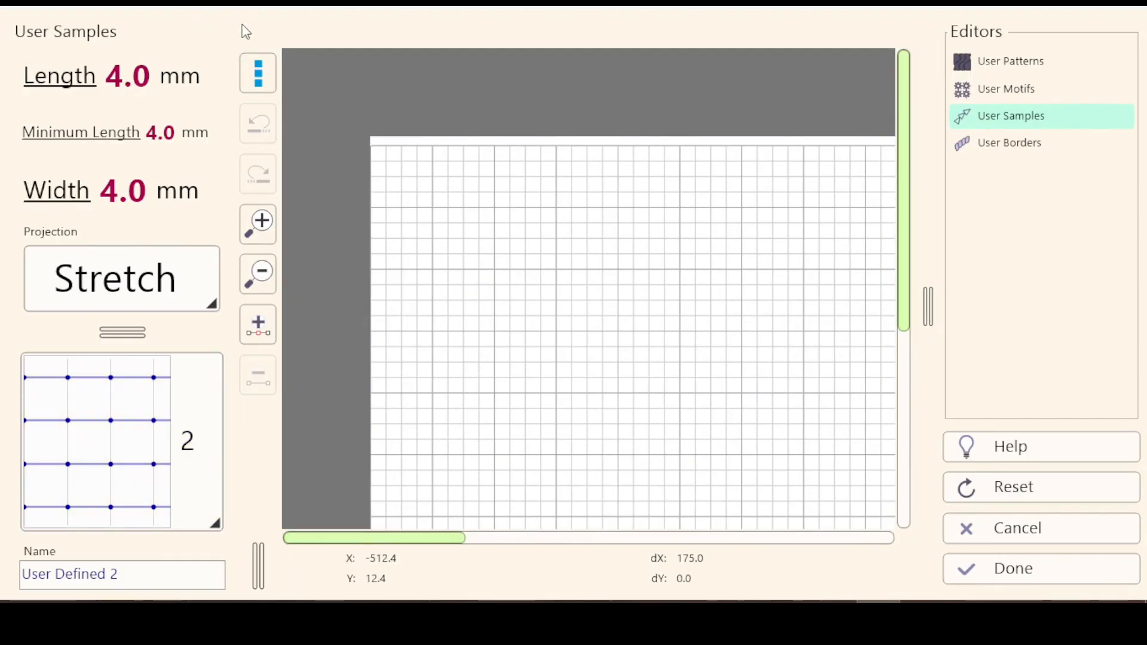
pyautogui.click(258, 74)
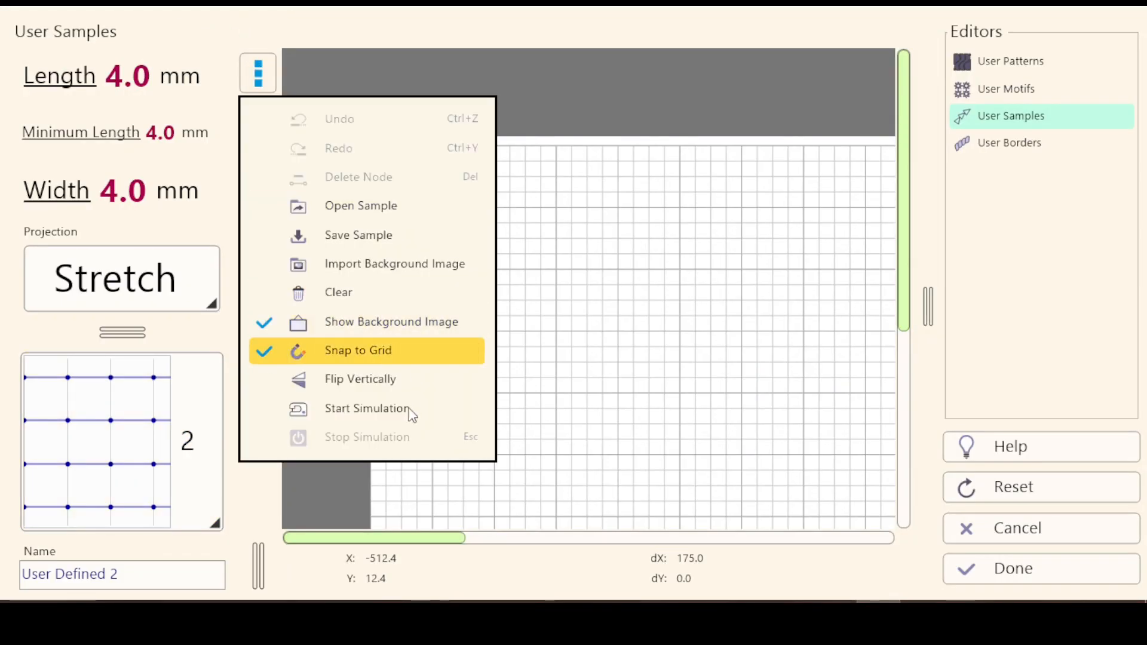
pyautogui.click(387, 213)
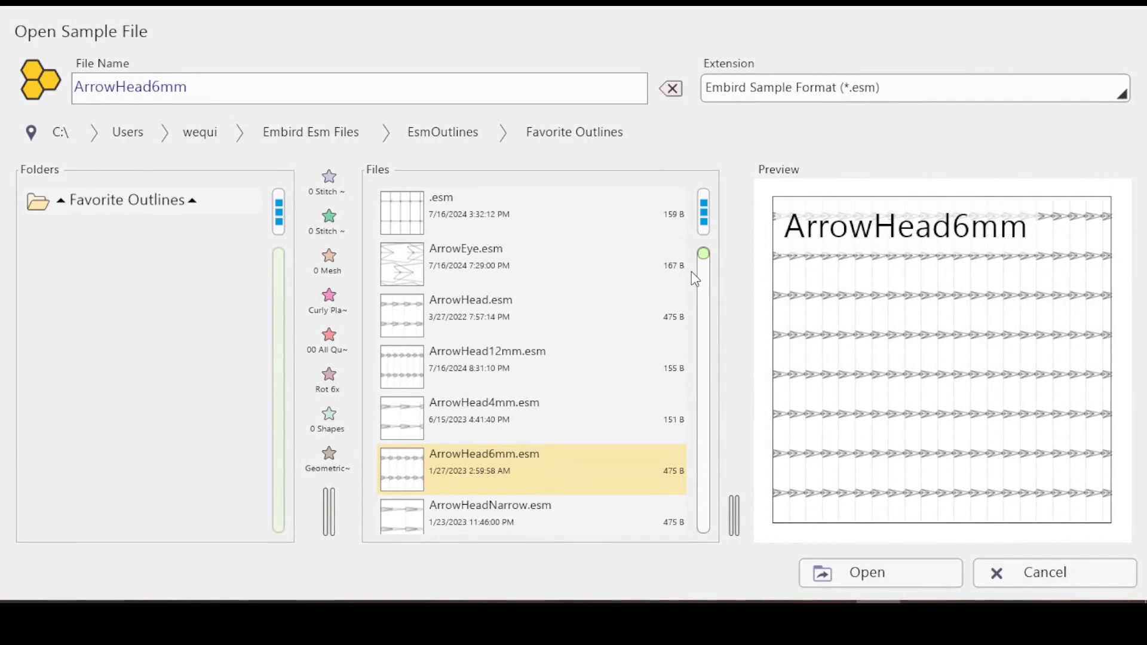
pyautogui.click(412, 270)
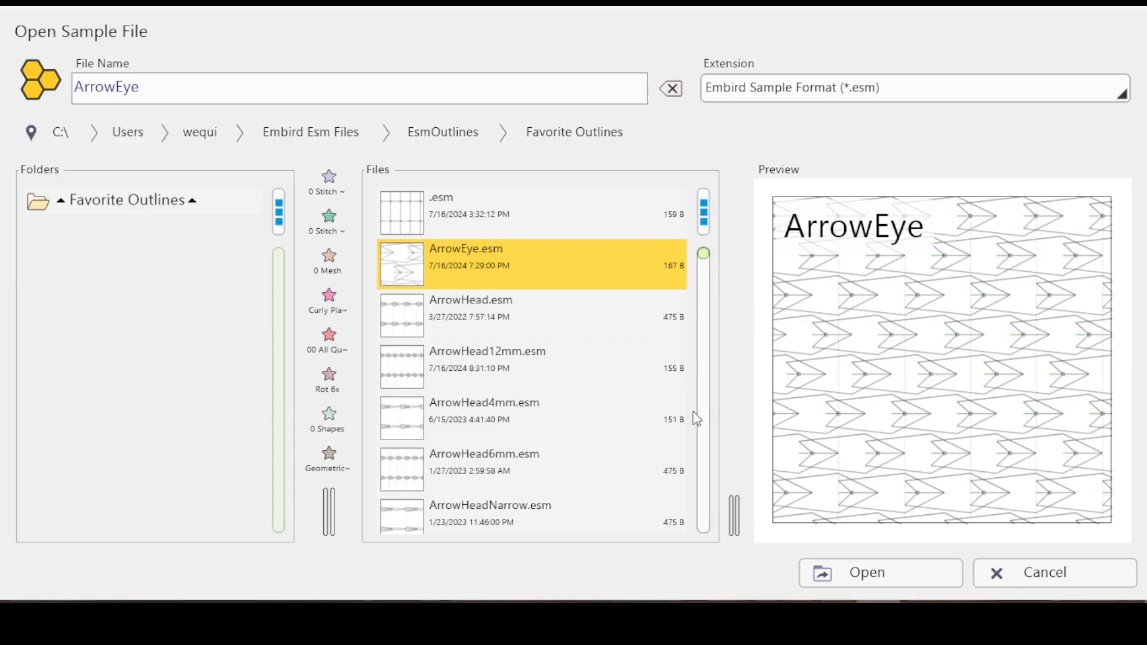
# Compare the previews of BikeChainThin and BikeChainBig, and load BikeChainBig into user sample 2.
pyautogui.scroll(-3, 712, 463)
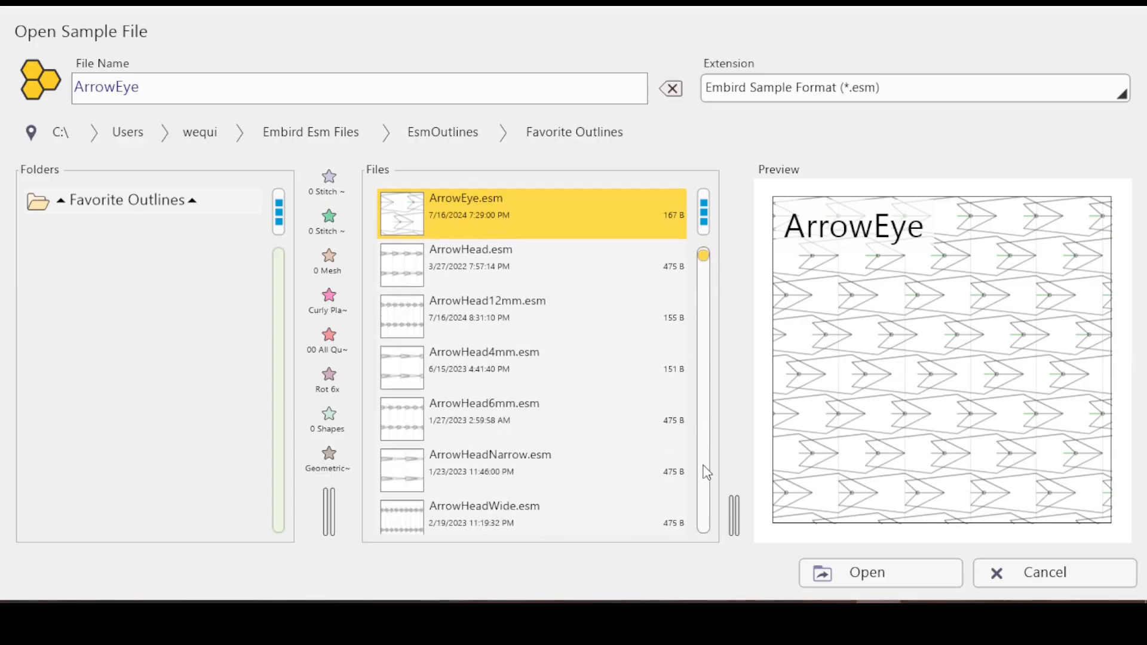
pyautogui.scroll(-1, 706, 472)
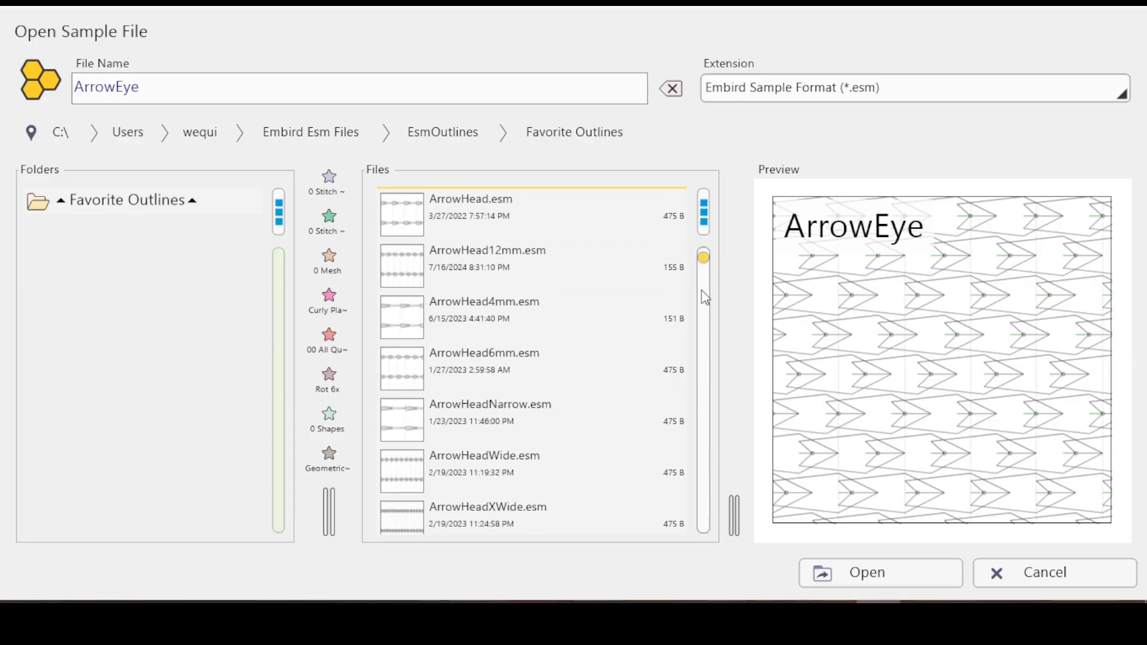
pyautogui.scroll(-1, 703, 299)
pyautogui.moveTo(704, 266); pyautogui.dragTo(710, 330)
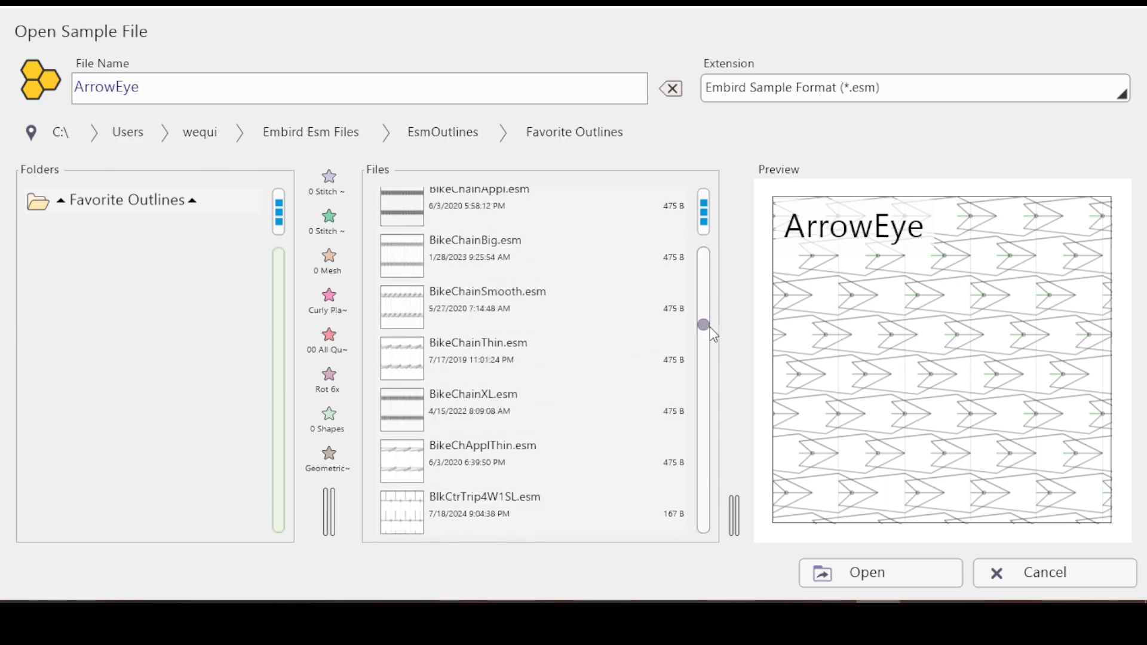
pyautogui.click(408, 365)
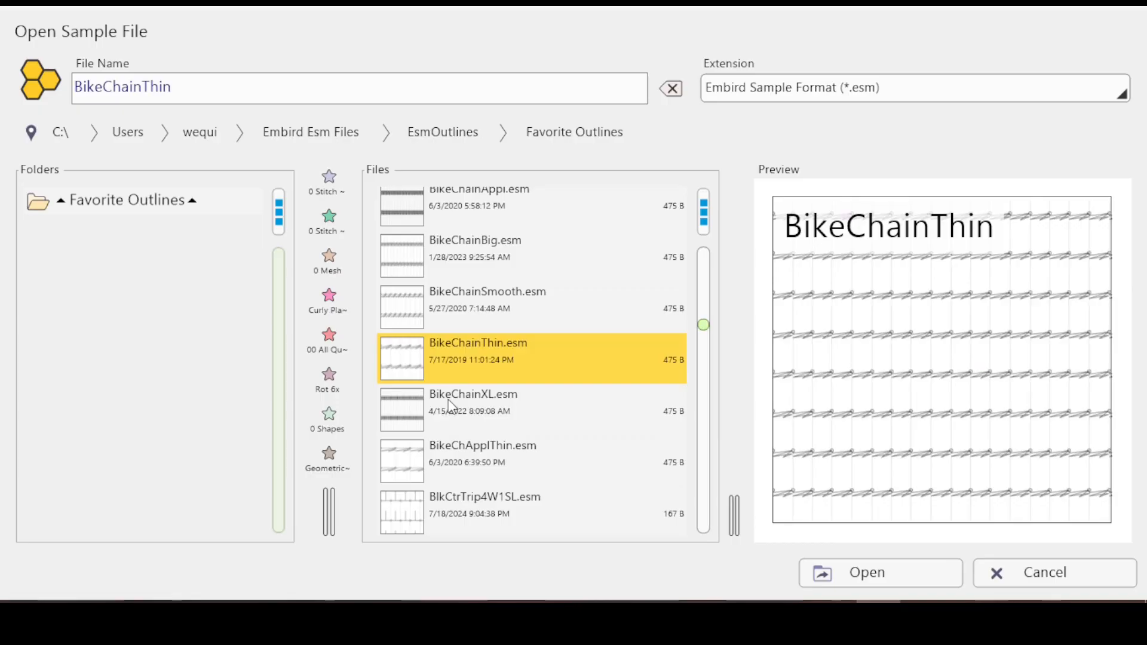
pyautogui.click(403, 278)
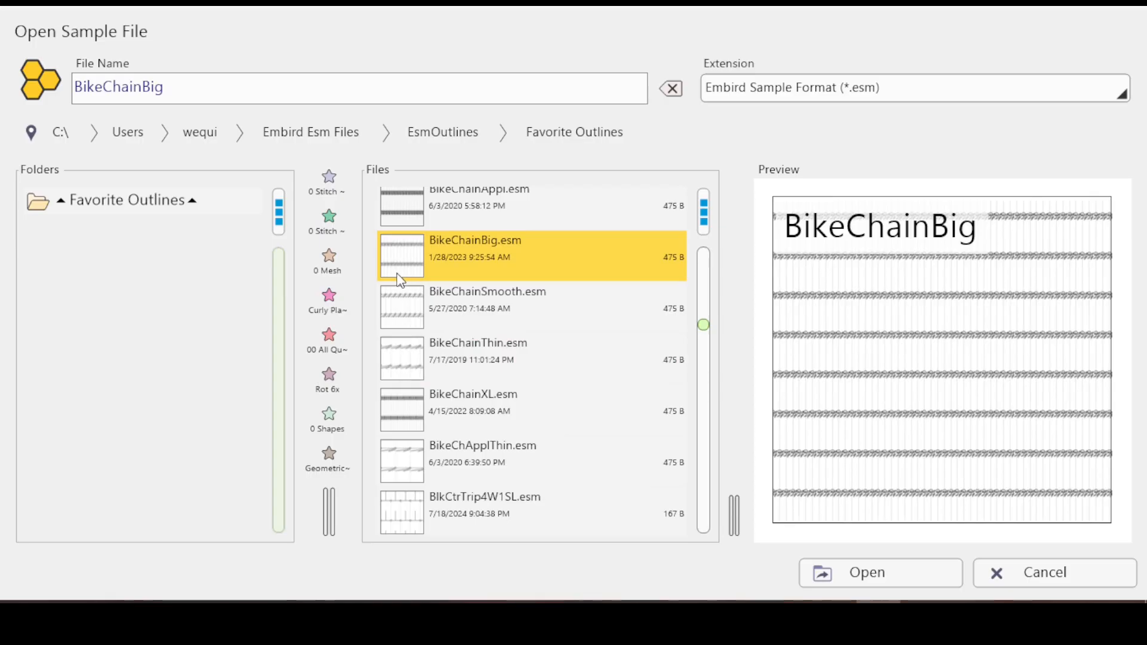
pyautogui.click(409, 361)
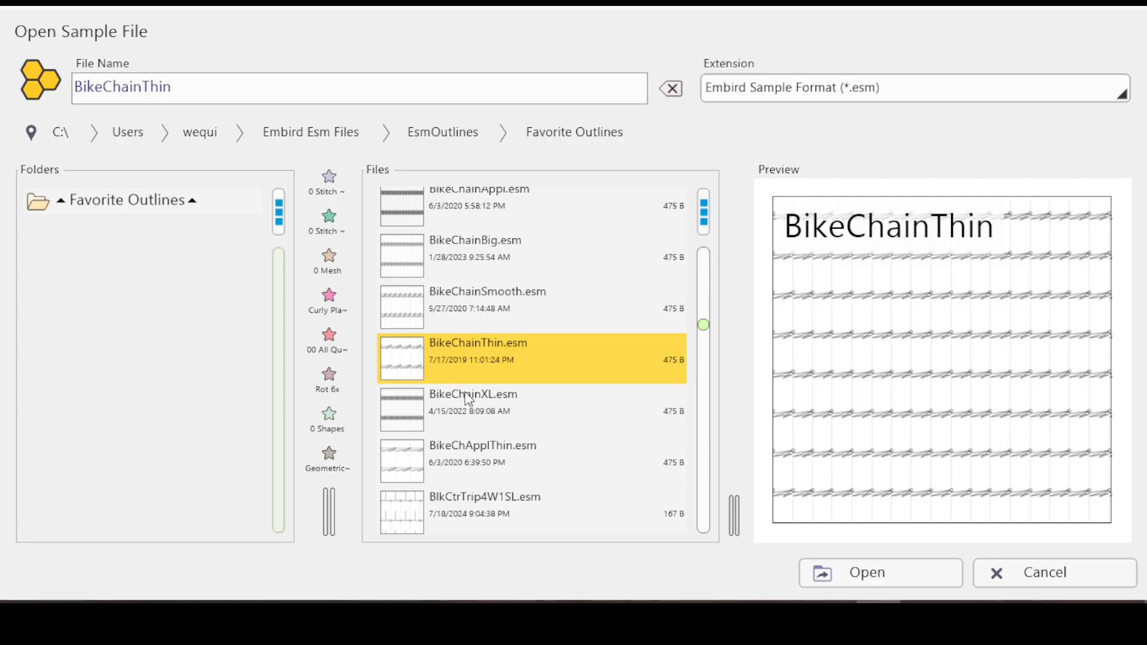
pyautogui.click(408, 261)
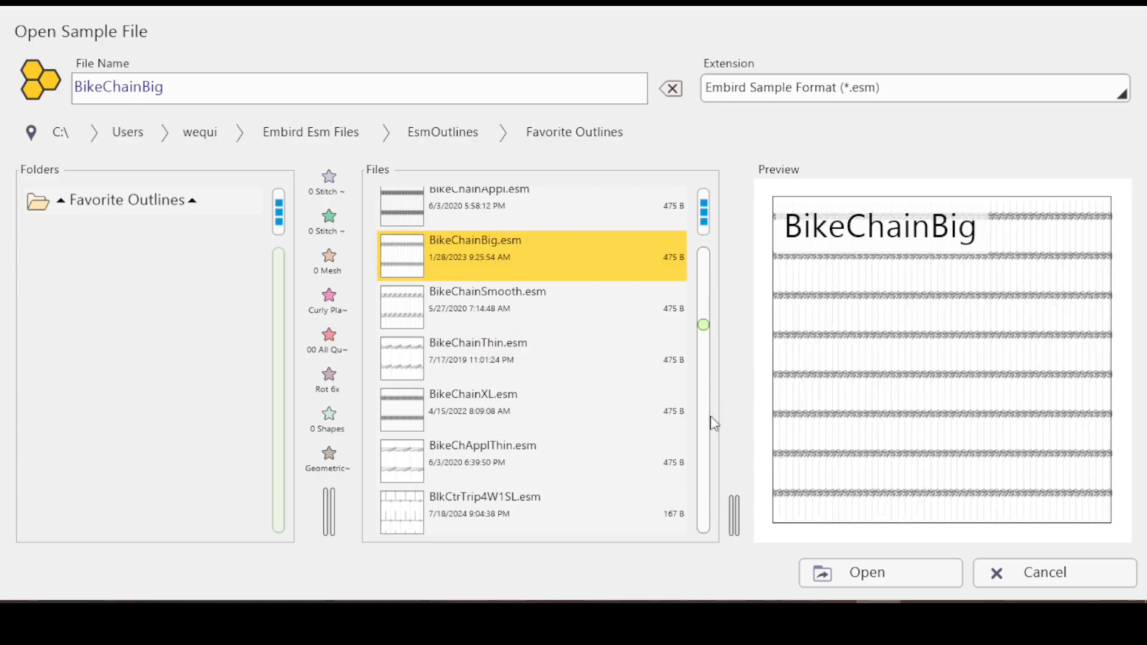
pyautogui.click(845, 571)
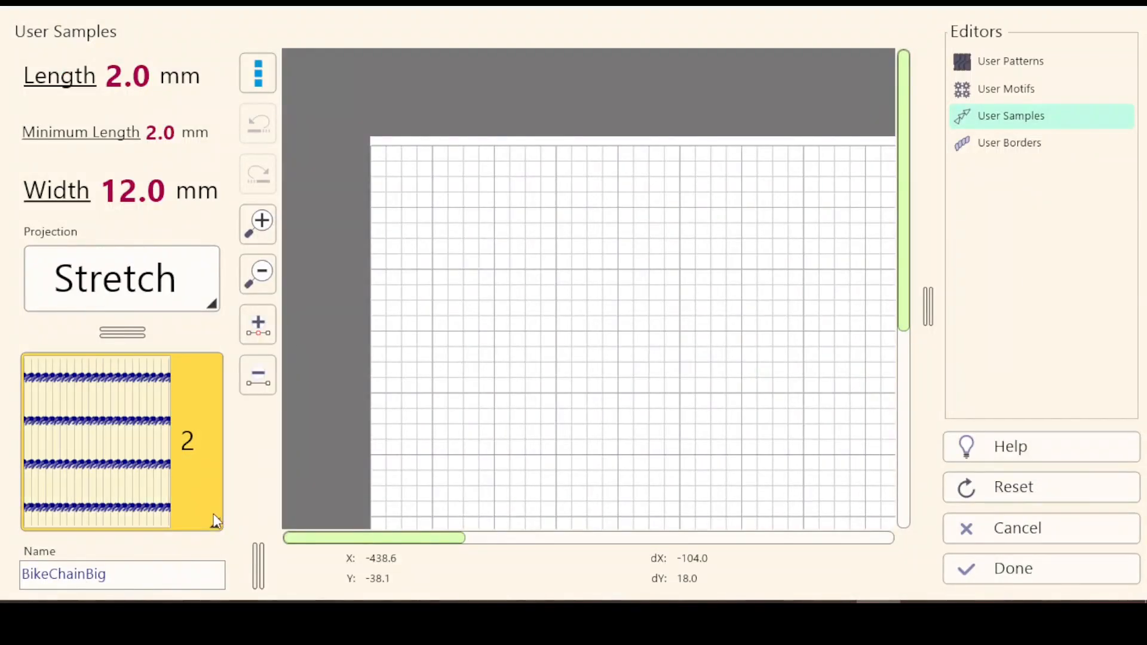
# Switch to user sample 3 and load the BikeChainThin sample file into it.
pyautogui.click(217, 521)
pyautogui.click(82, 441)
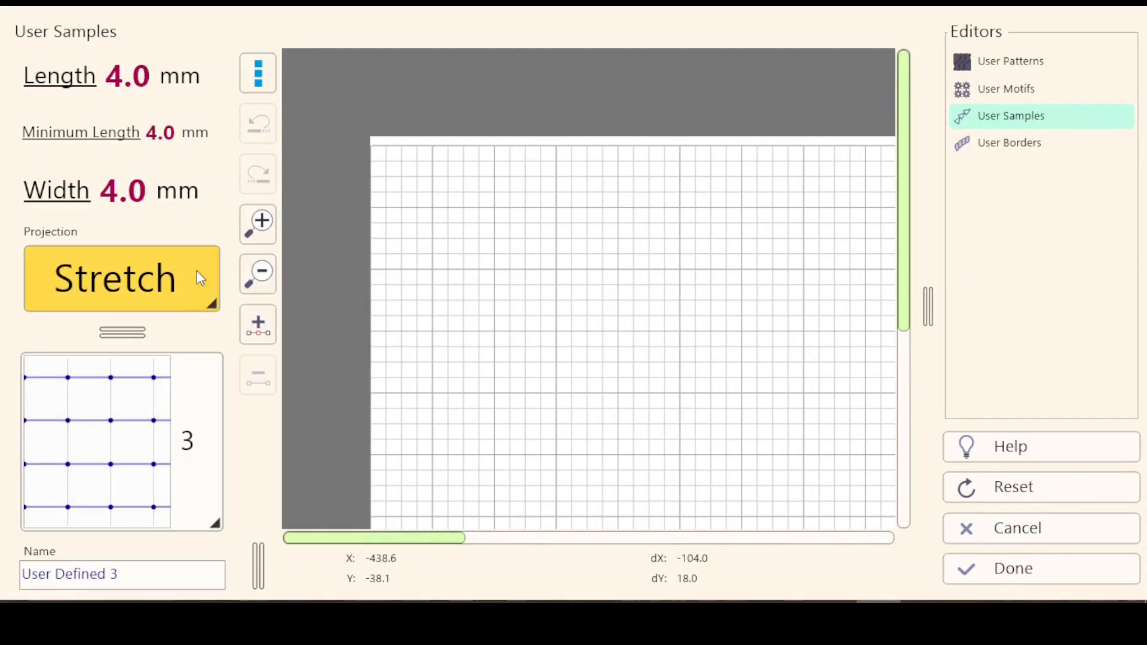
pyautogui.click(258, 72)
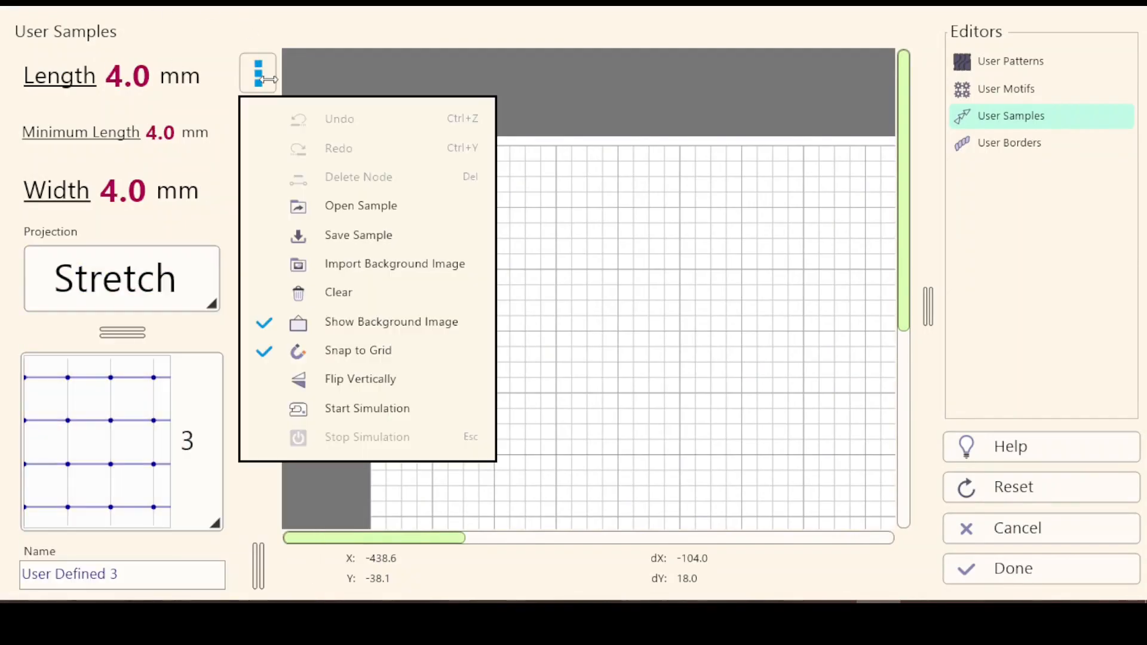
pyautogui.click(364, 209)
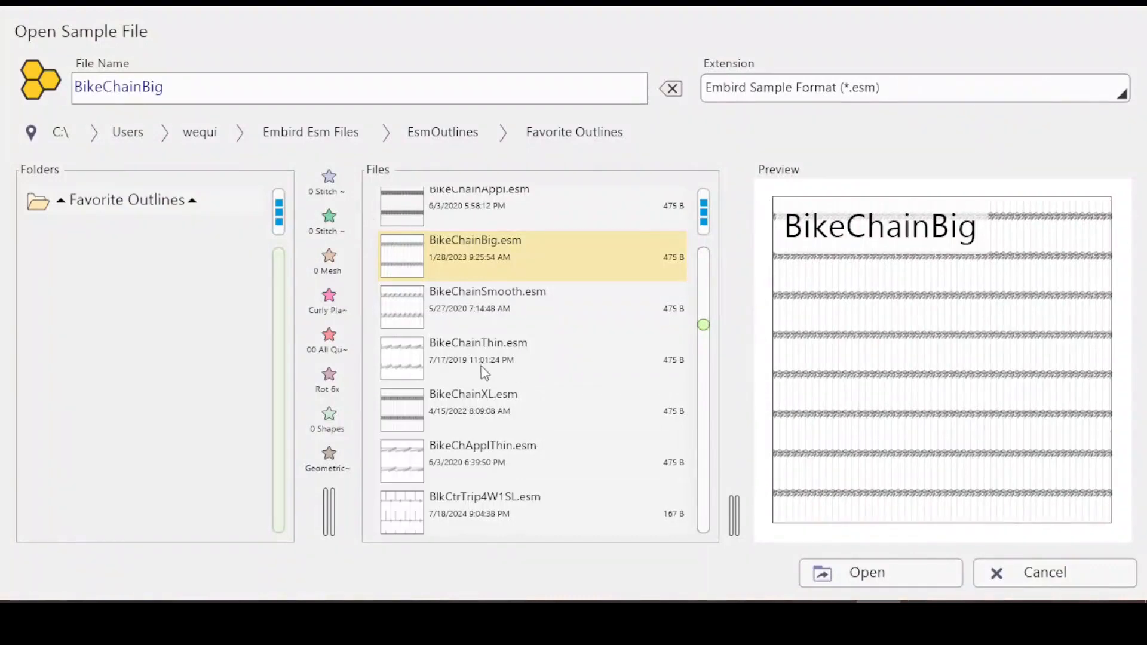
pyautogui.click(429, 375)
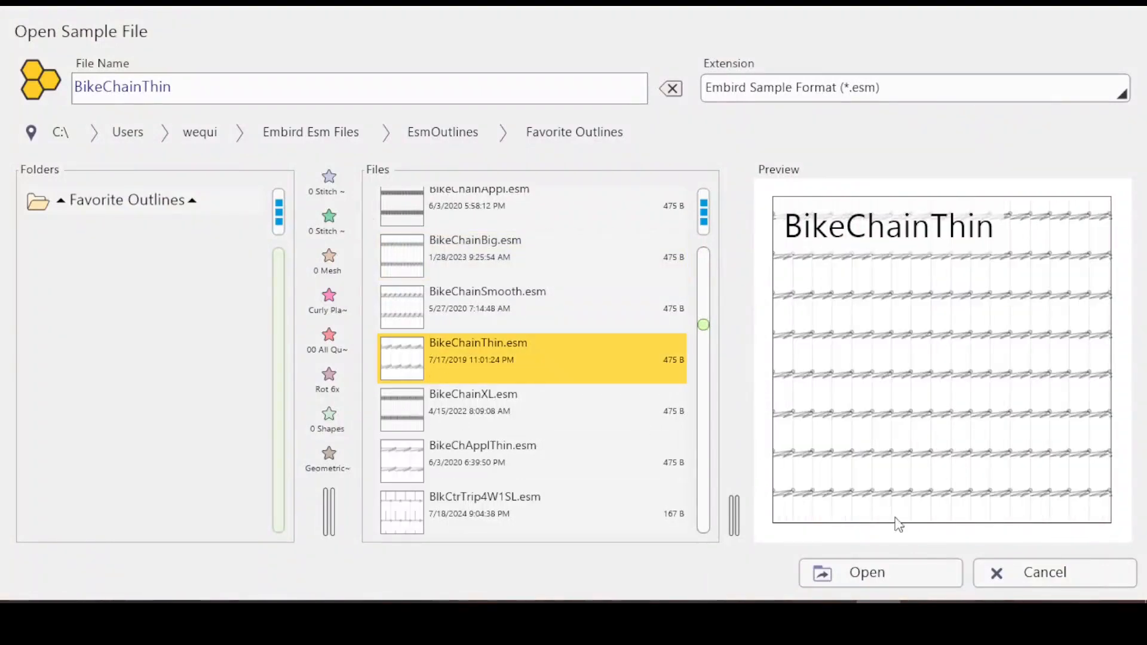
pyautogui.click(859, 570)
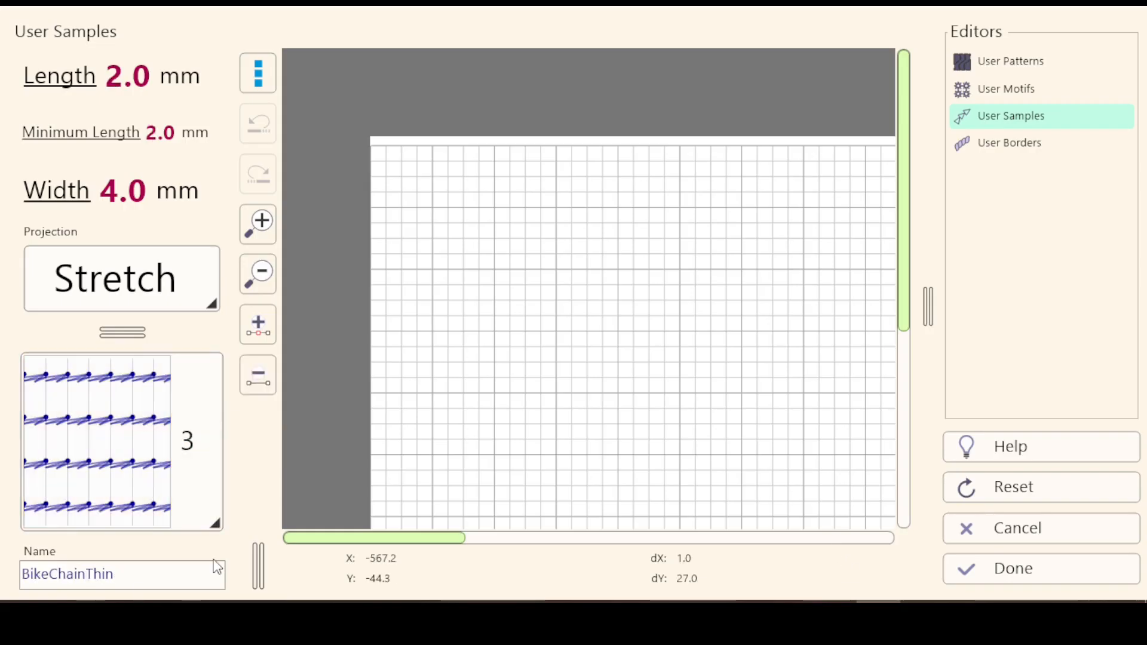
# Switch to user sample 4, preview ChStSimp, and load the ChStSimp2mm sample file into it.
pyautogui.click(214, 525)
pyautogui.click(170, 440)
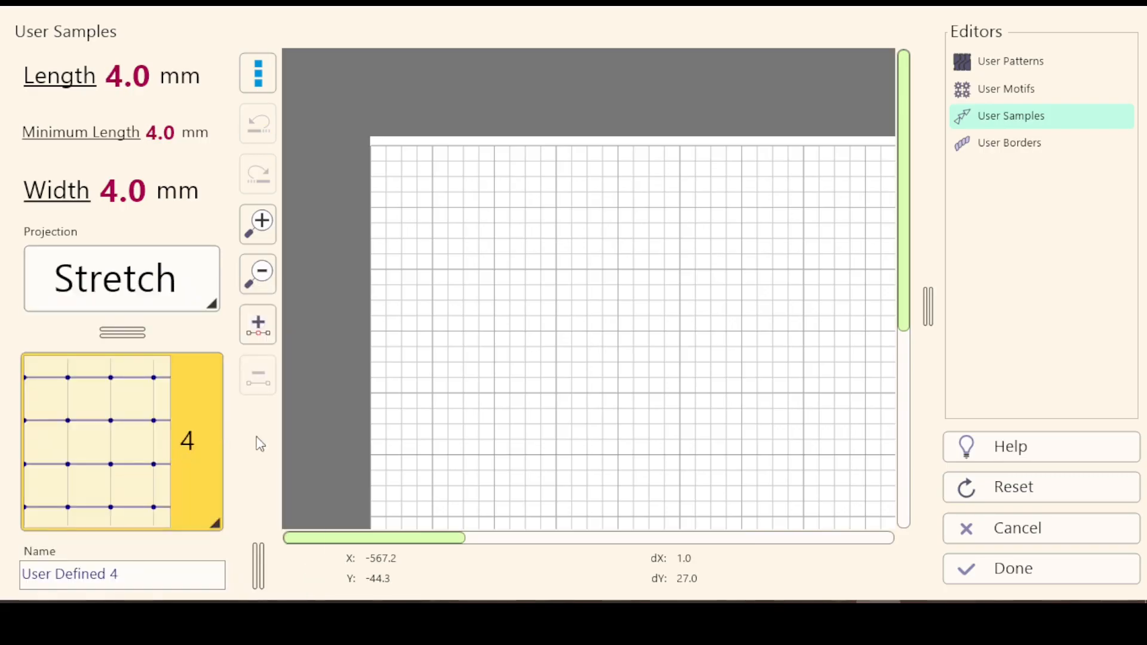
pyautogui.click(269, 79)
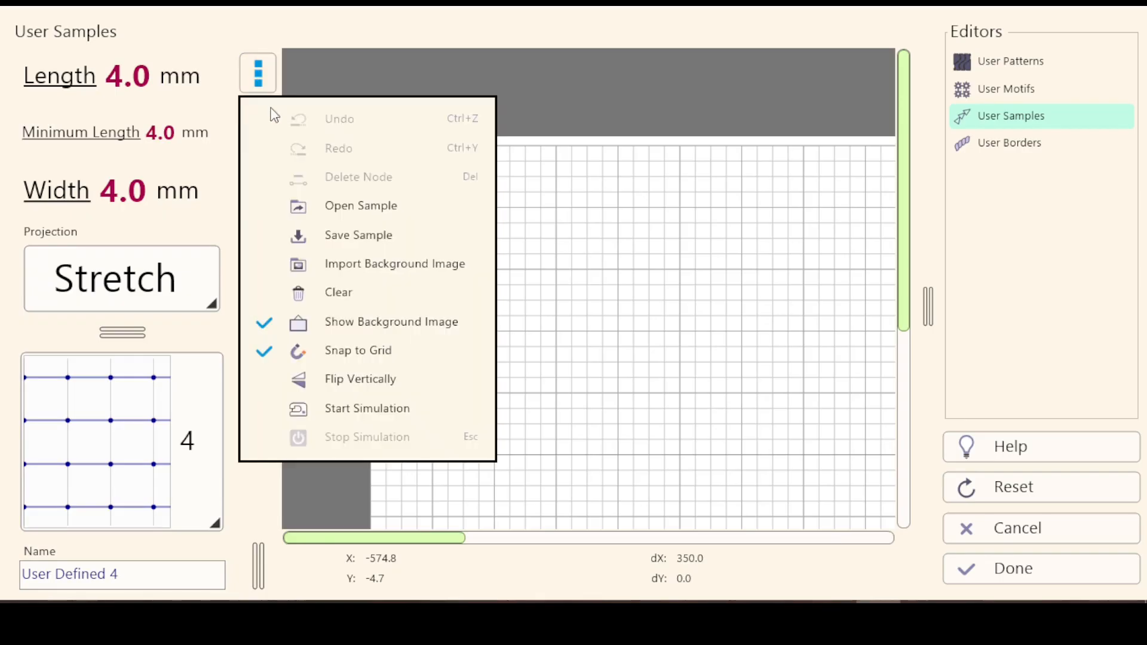
pyautogui.click(337, 208)
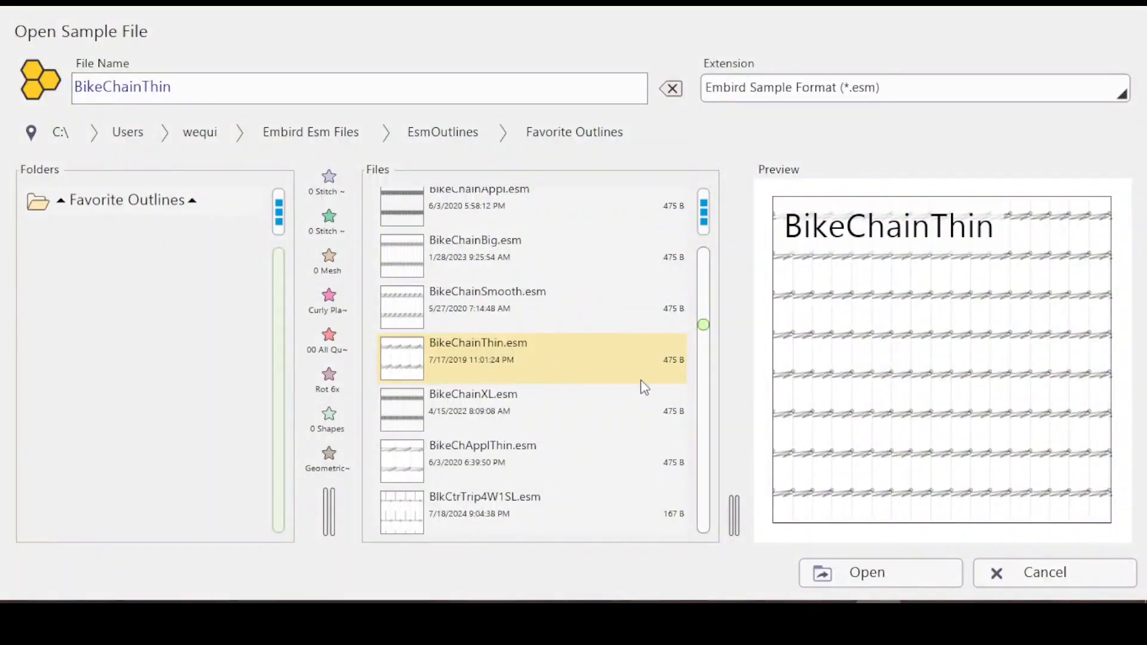
pyautogui.moveTo(704, 325); pyautogui.dragTo(708, 360)
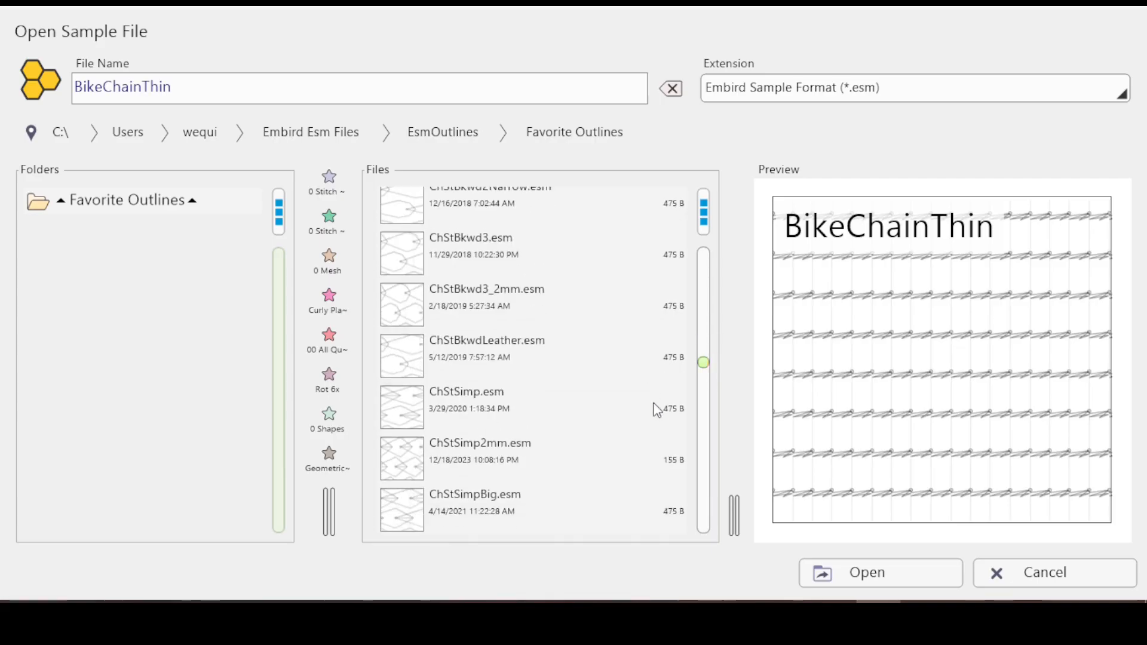
pyautogui.click(398, 413)
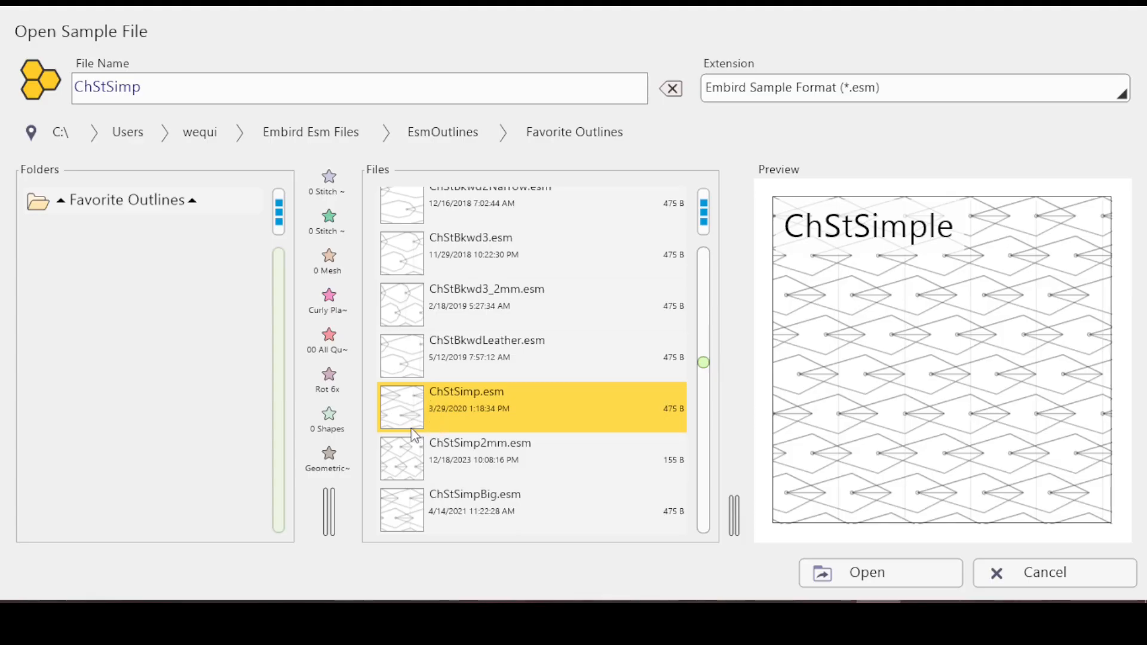
pyautogui.click(407, 468)
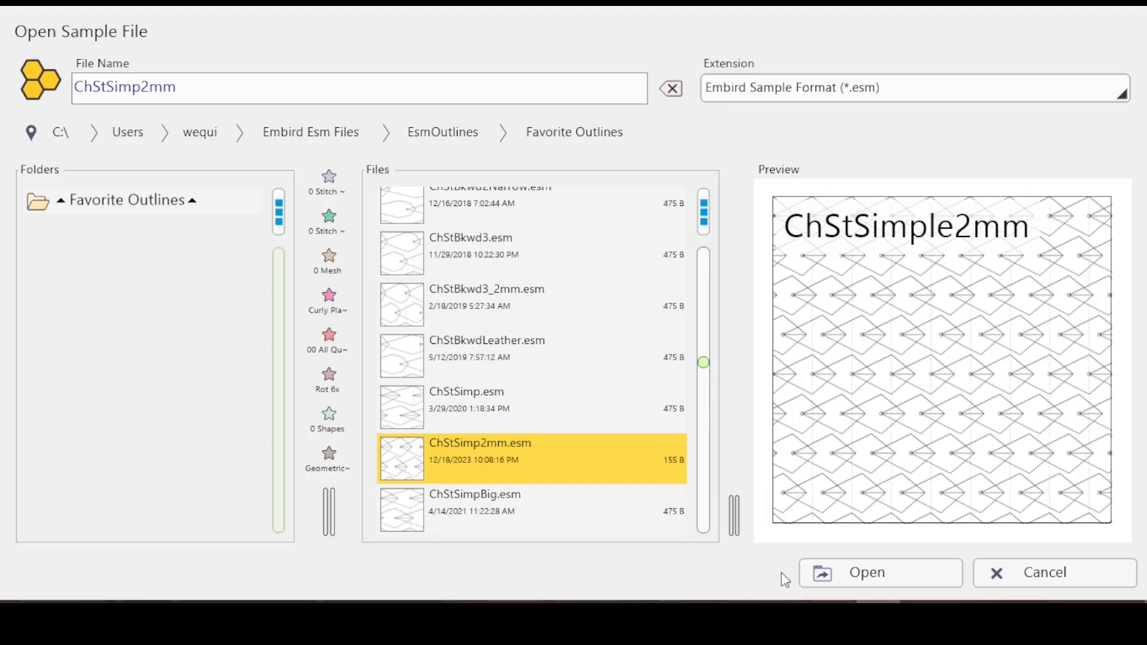
pyautogui.click(855, 571)
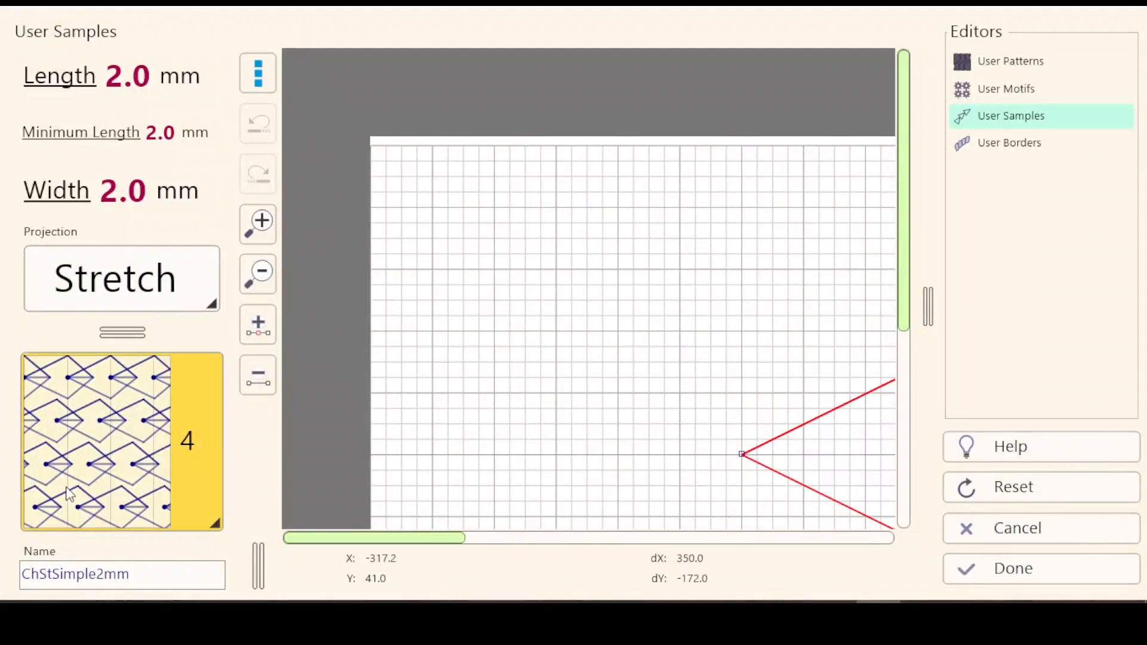
# Switch to user sample 5 and preview the FlamesShort sample file from the Favorite Outlines folder.
pyautogui.click(214, 519)
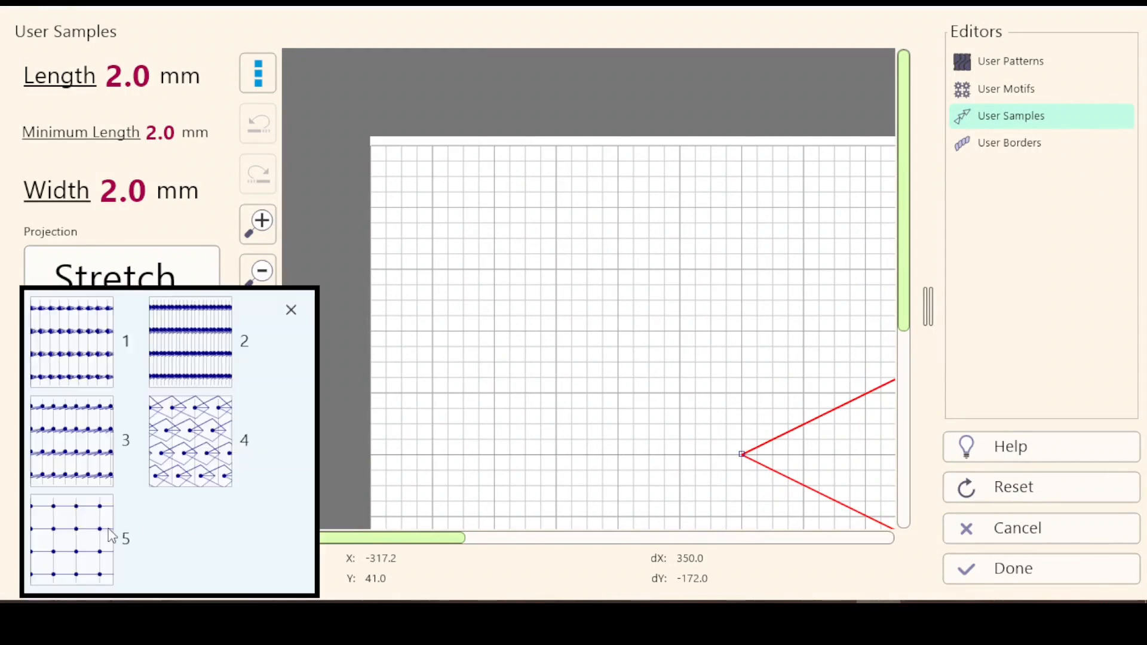
pyautogui.click(59, 541)
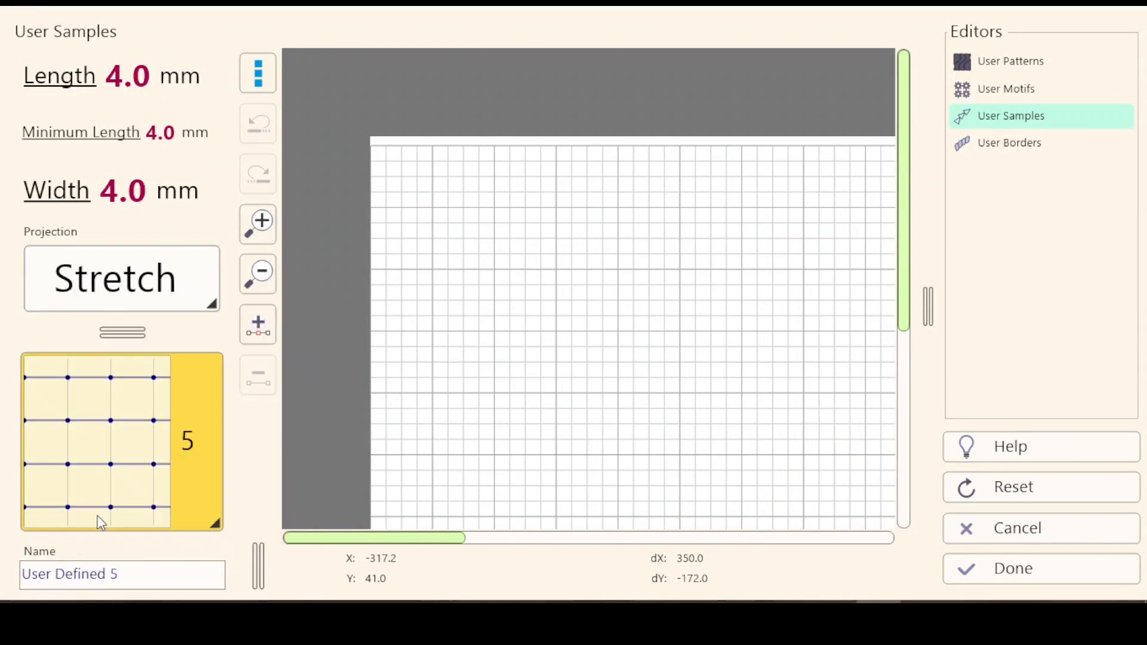
pyautogui.click(259, 74)
pyautogui.click(363, 214)
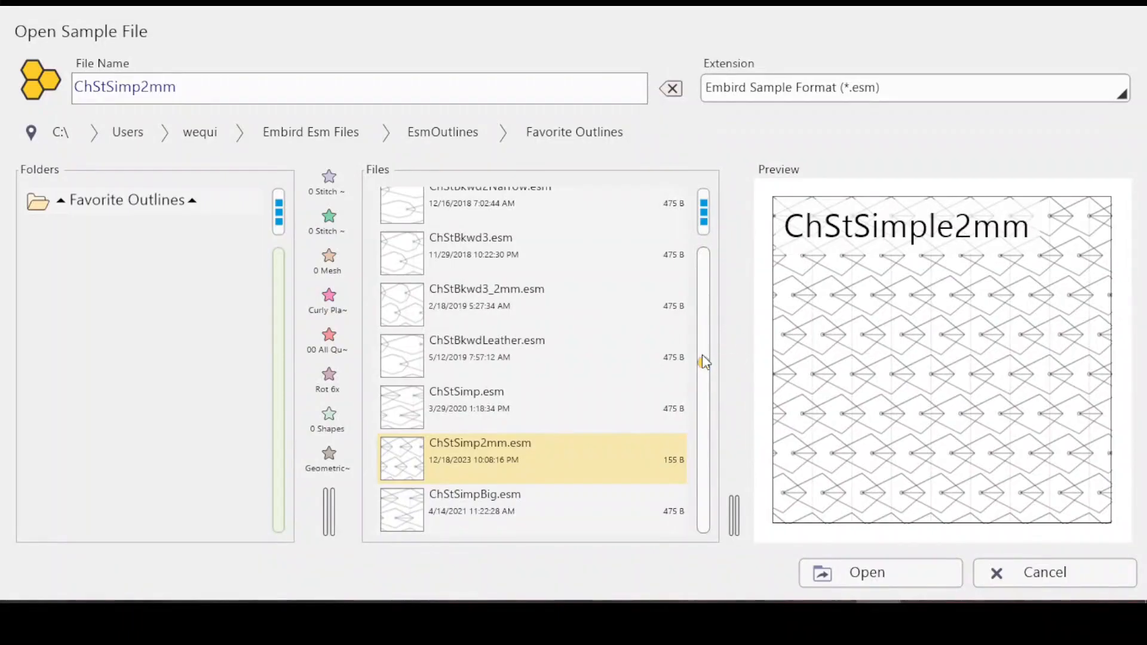
pyautogui.moveTo(702, 364); pyautogui.dragTo(708, 427)
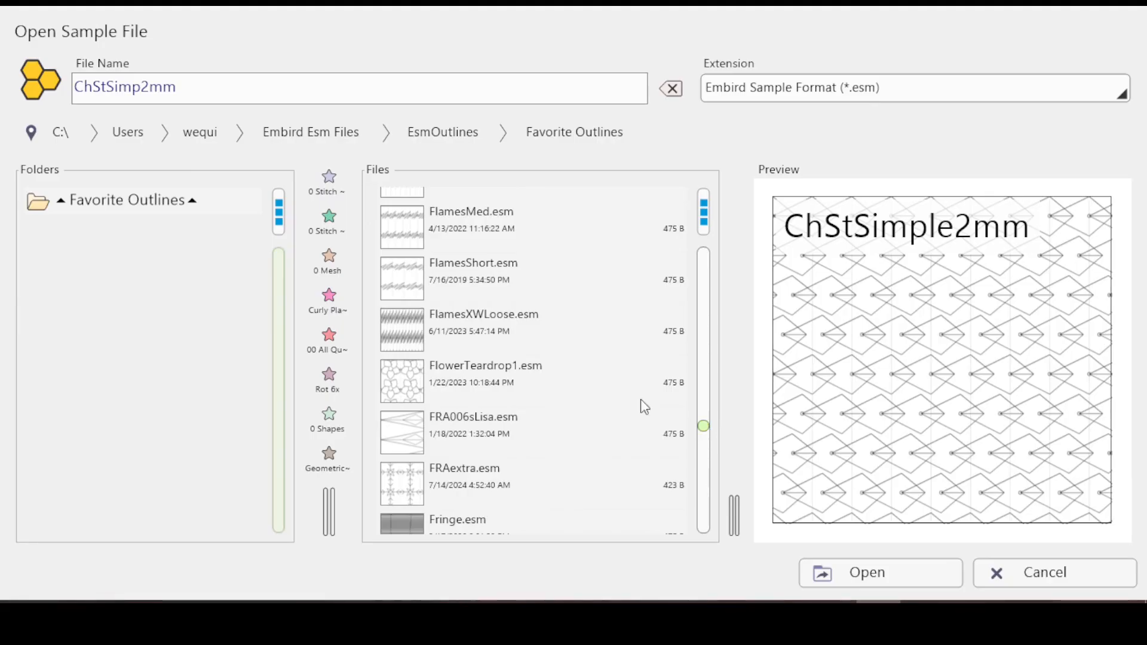
pyautogui.click(427, 285)
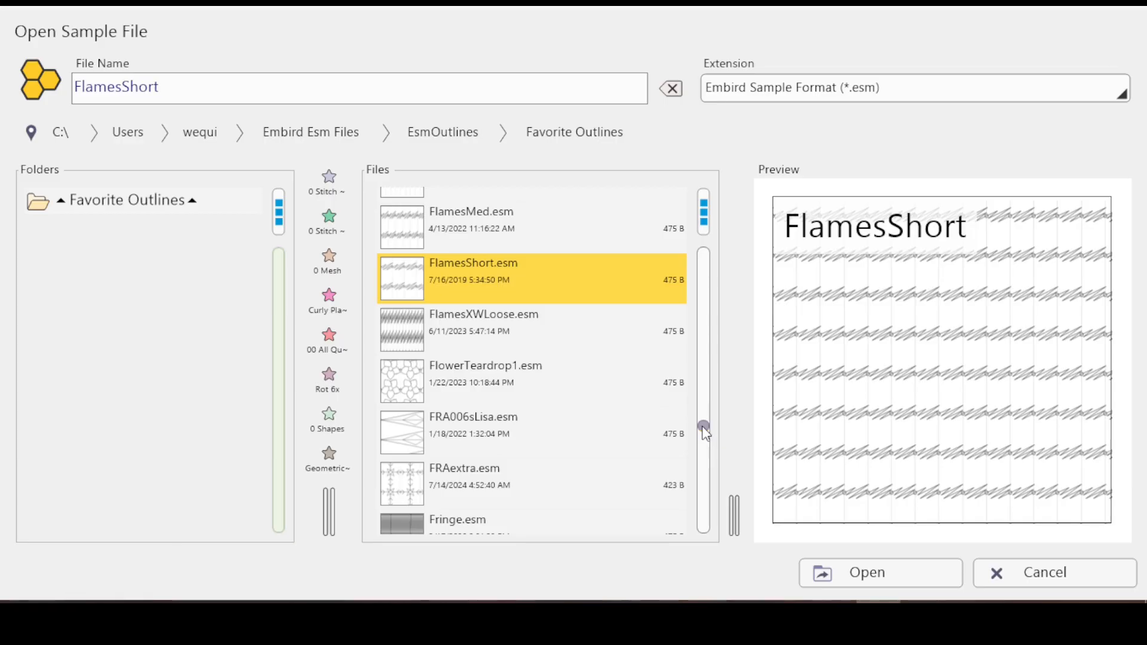
# Compare the previews of HeartbeatMed, HeartbeatMedDense, HeartbeatNarrow and HeartbeatPoints, load HeartbeatPoints into user sample 5, and finish editing the user samples.
pyautogui.moveTo(702, 426); pyautogui.dragTo(704, 444)
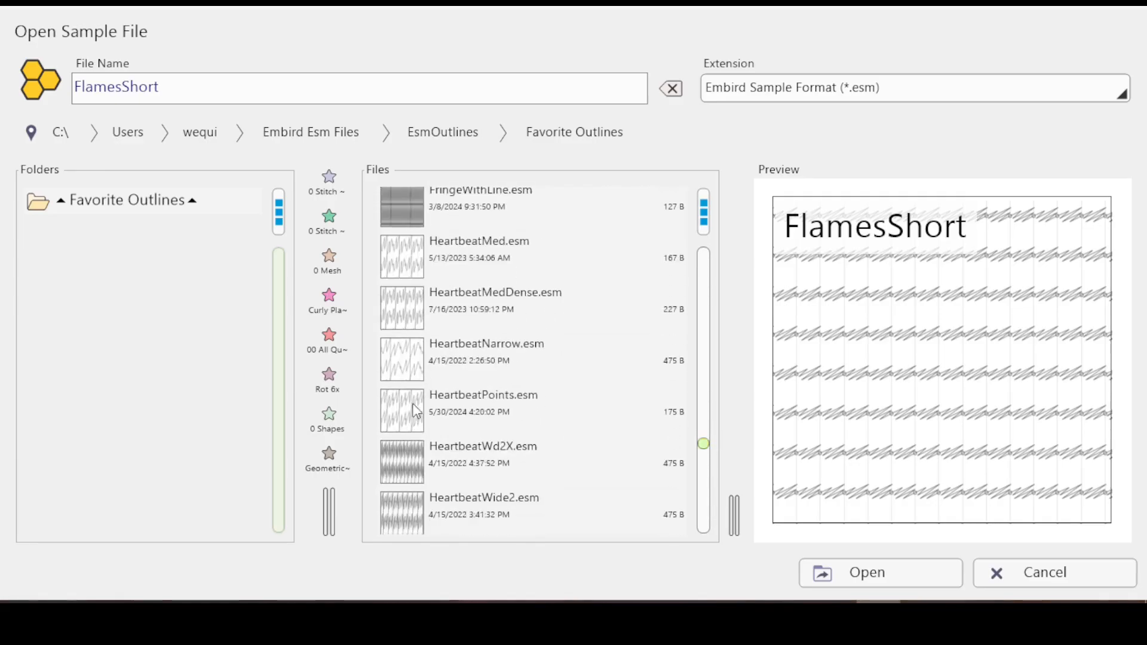
pyautogui.click(409, 262)
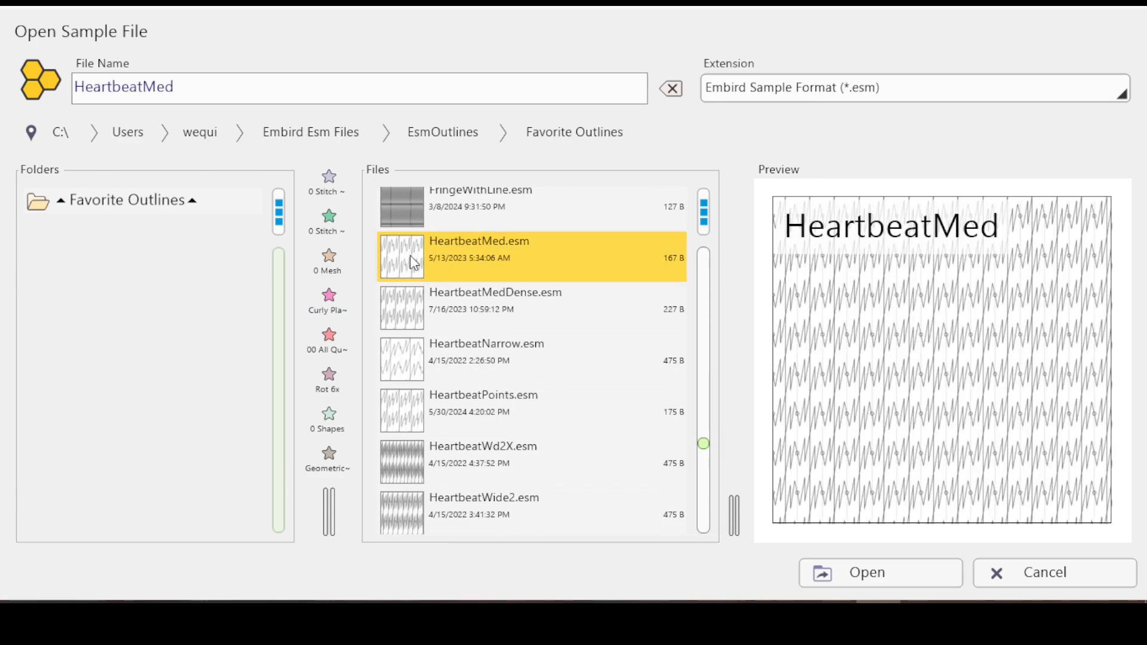
pyautogui.click(411, 308)
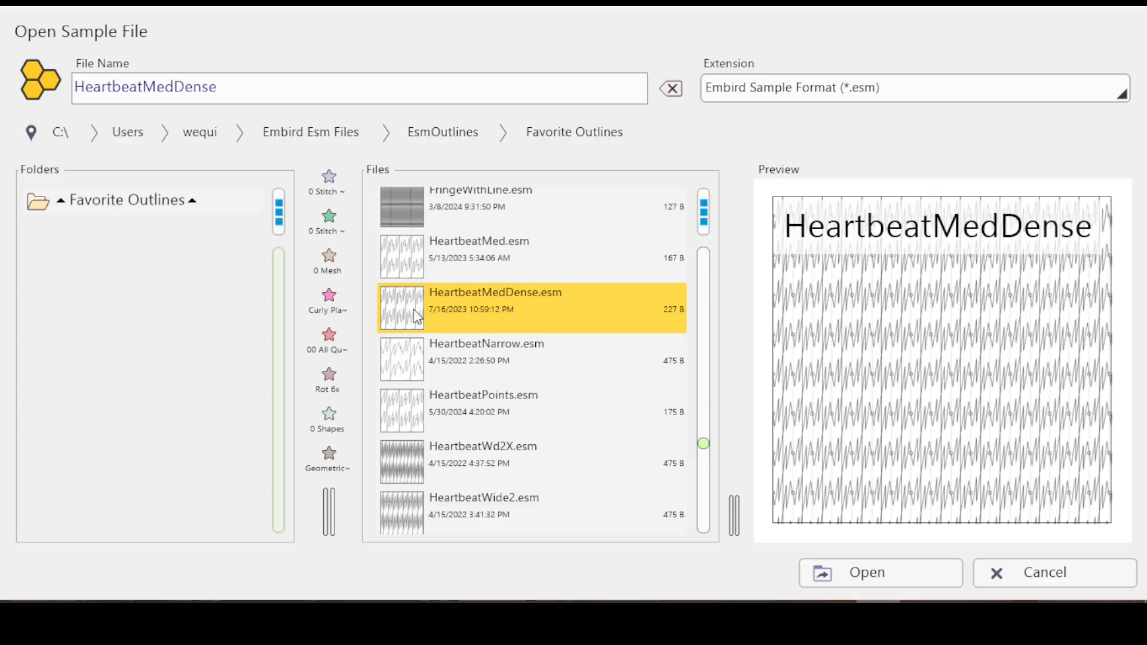
pyautogui.click(398, 362)
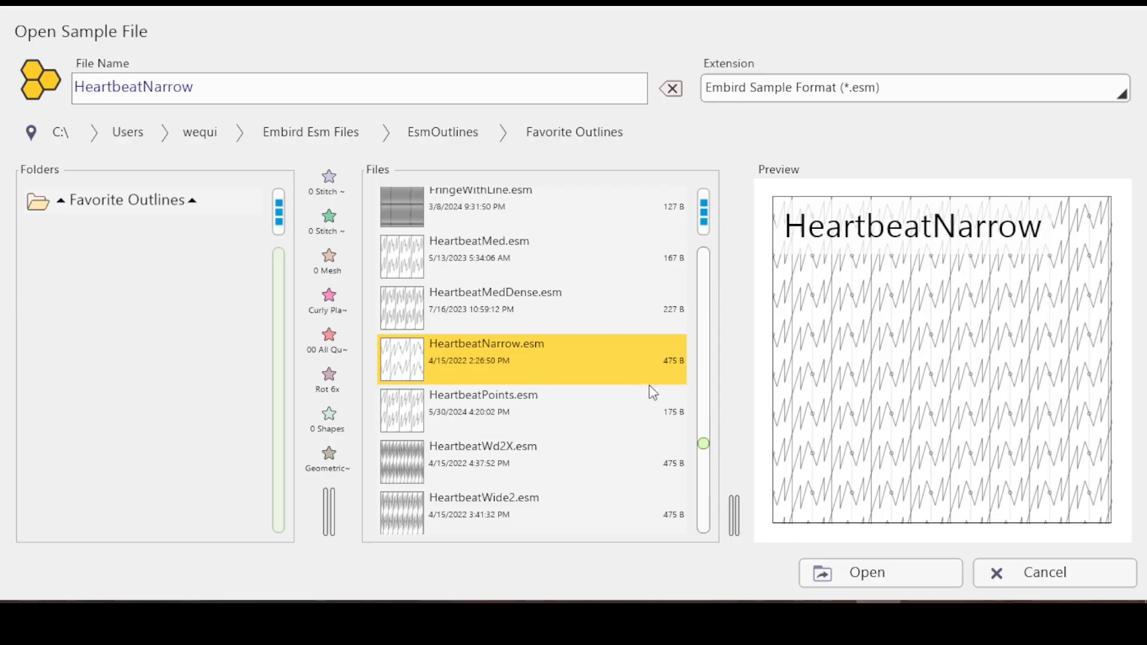
pyautogui.click(412, 415)
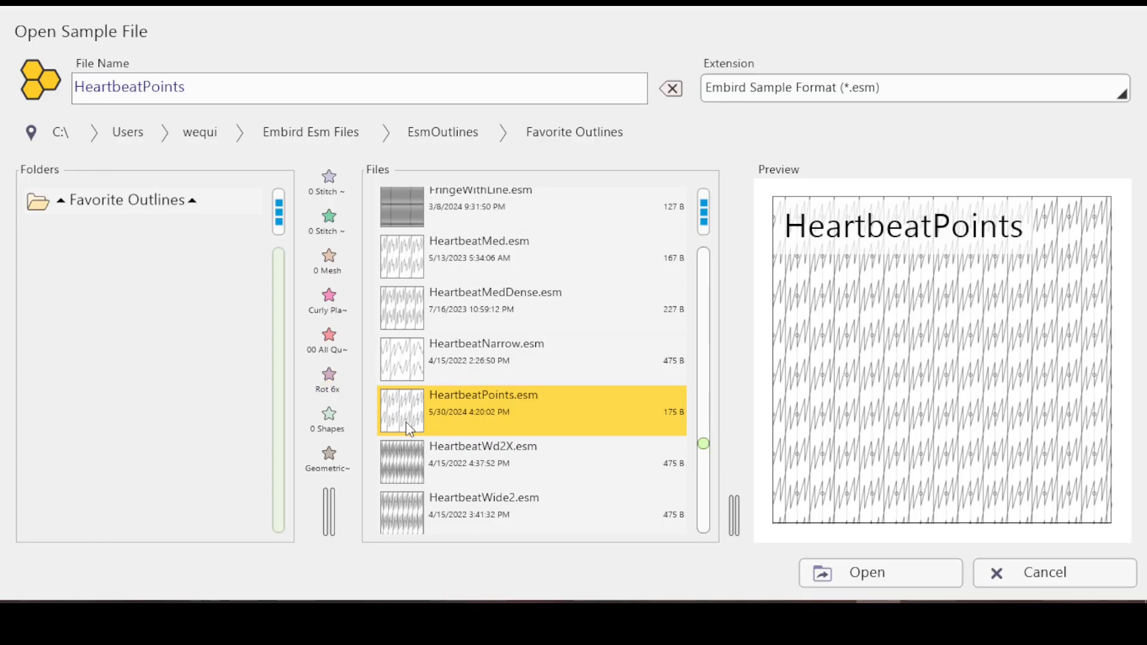
pyautogui.click(874, 584)
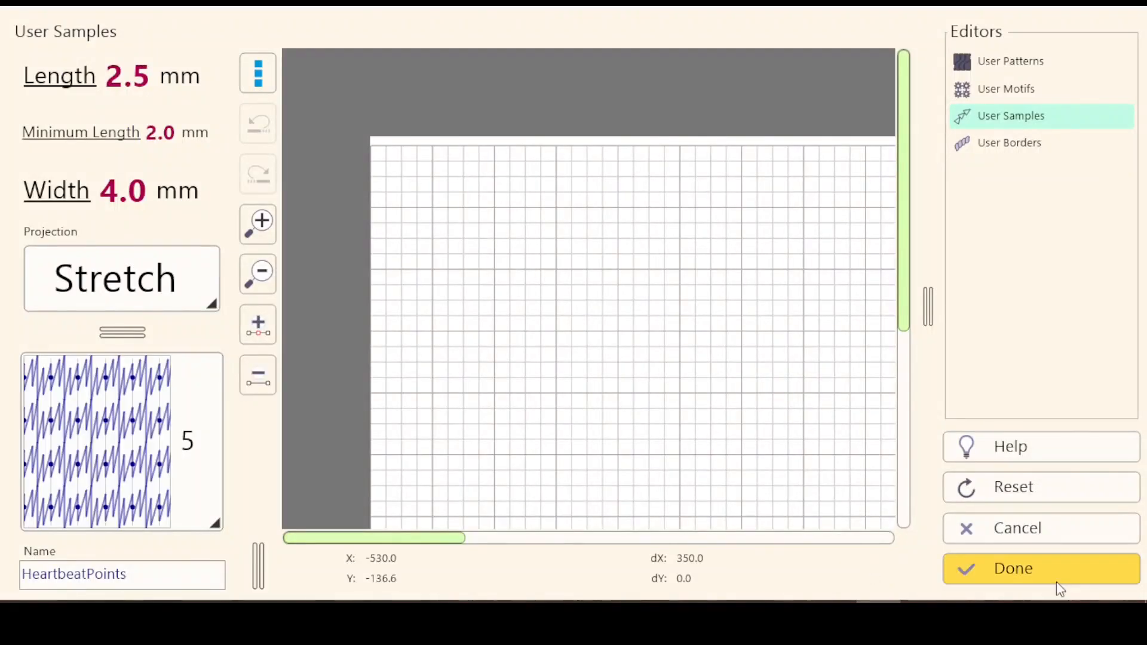
pyautogui.click(999, 570)
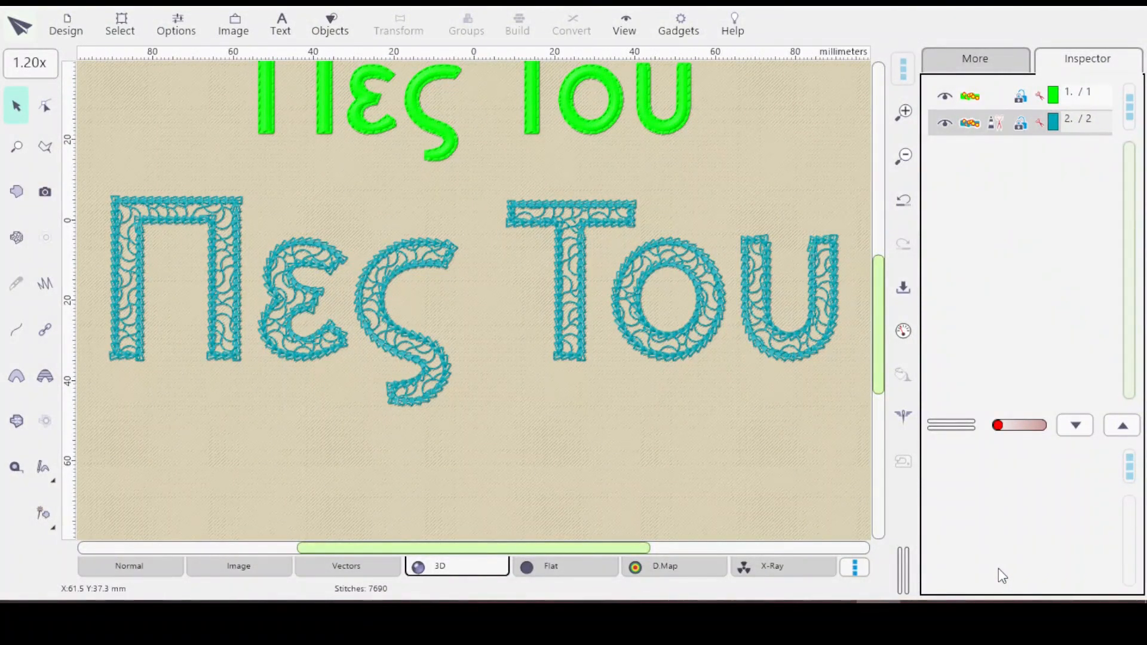
# Select the teal mesh lettering and apply the ArrowHead6mm sample to its outline.
pyautogui.click(1003, 123)
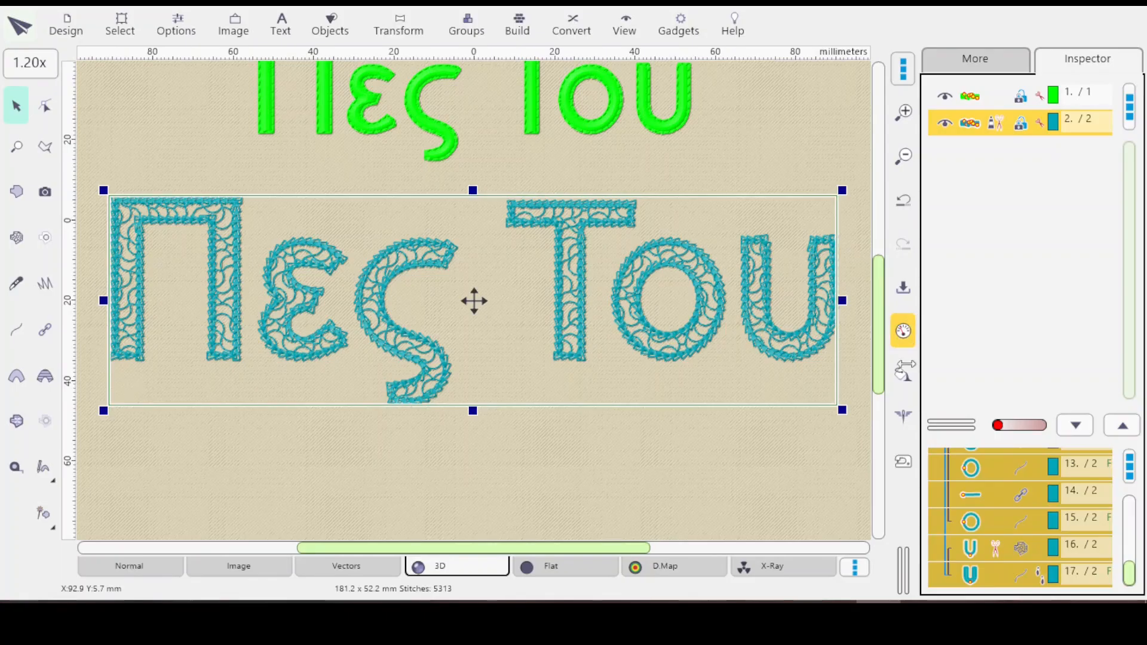
pyautogui.click(910, 333)
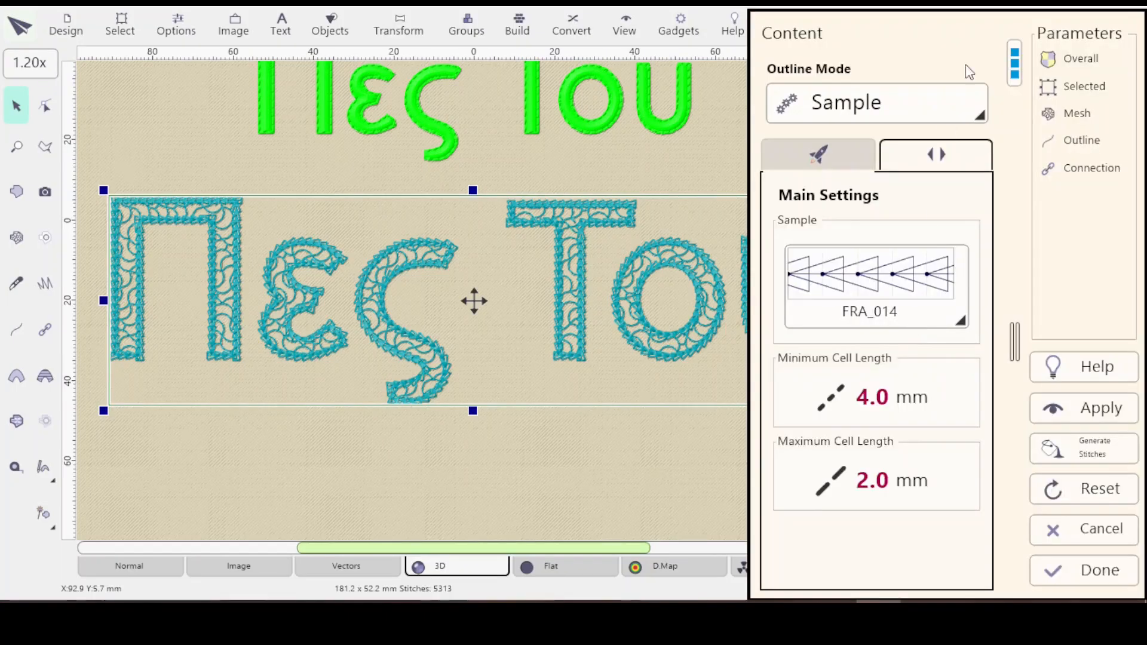
pyautogui.click(1081, 141)
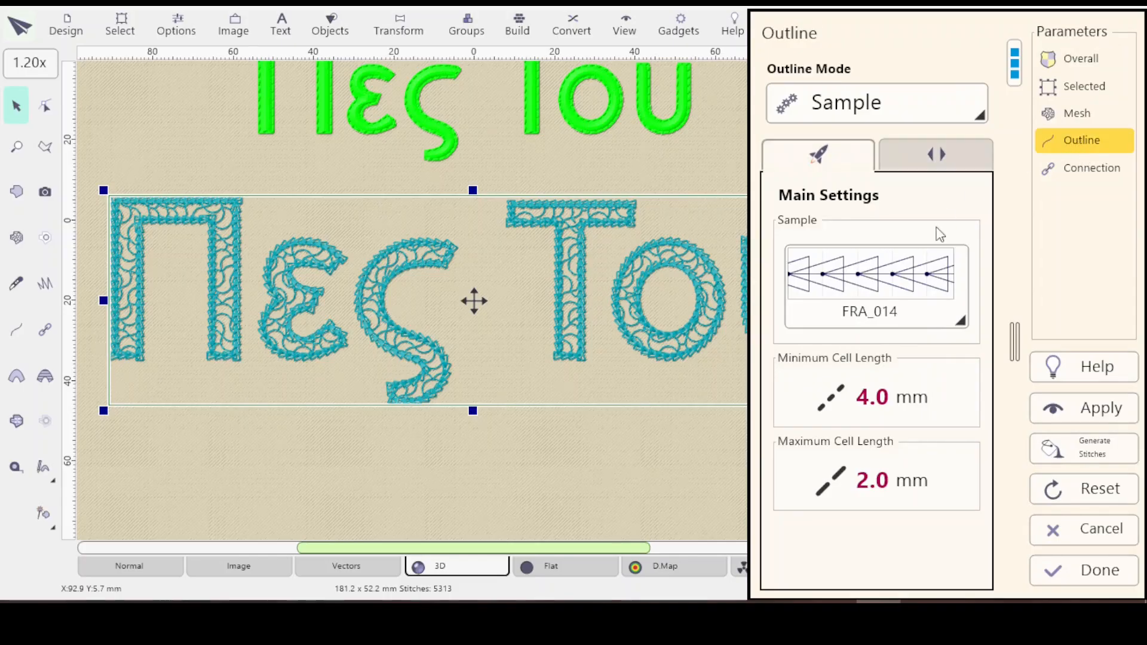
pyautogui.click(959, 322)
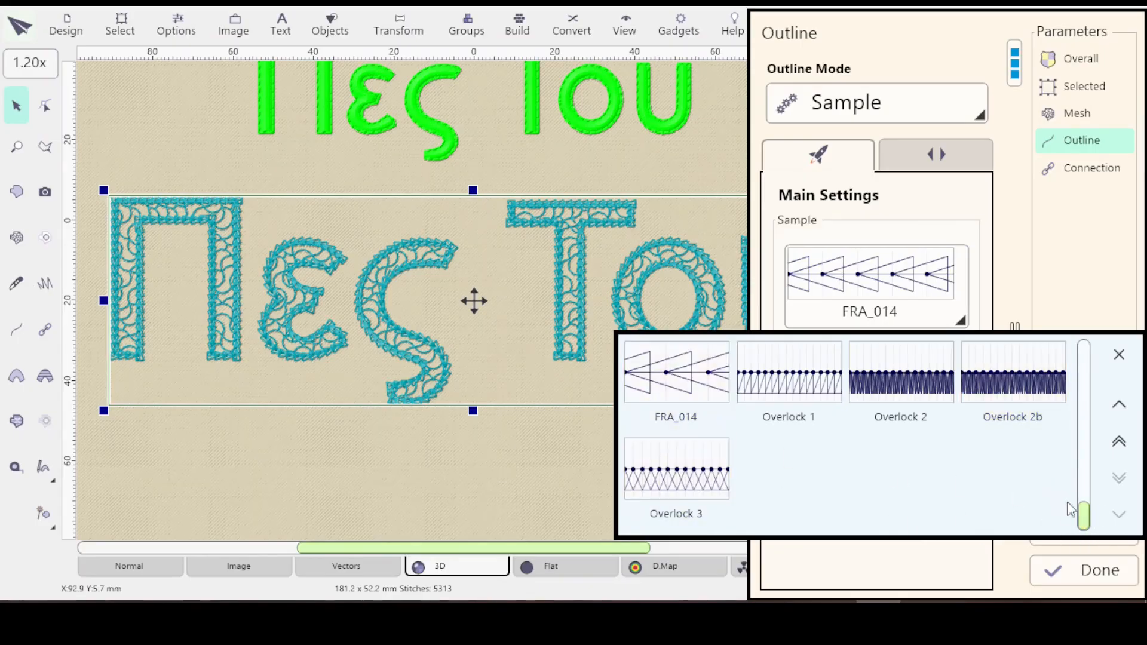
pyautogui.moveTo(1082, 512); pyautogui.dragTo(1058, 370)
pyautogui.scroll(3, 1056, 370)
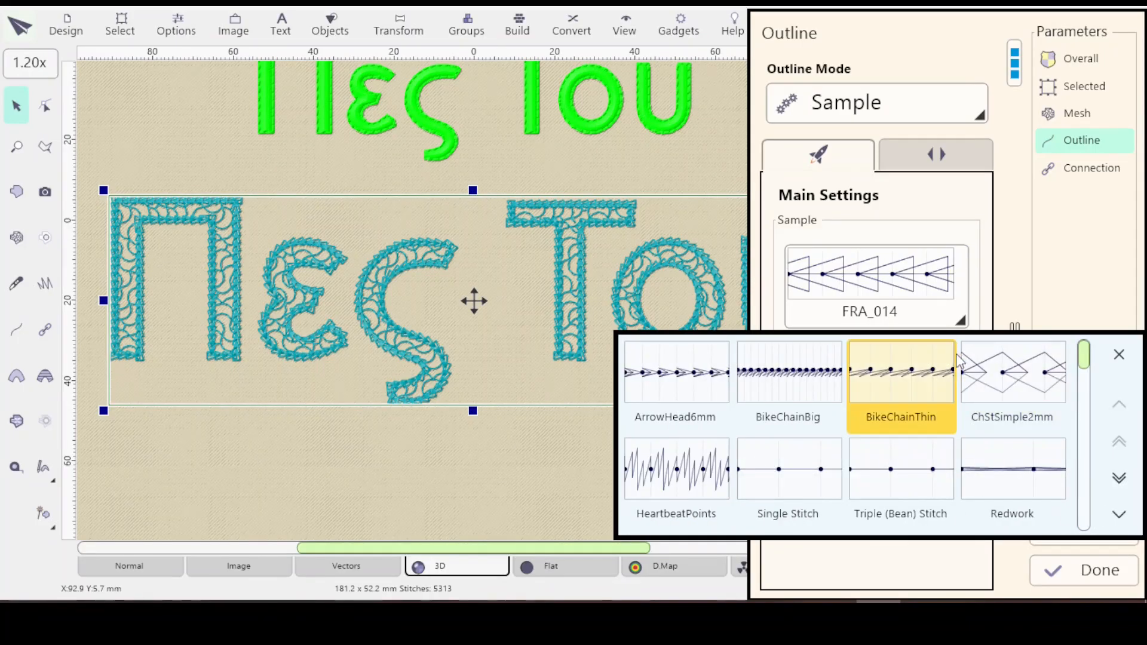
pyautogui.click(657, 393)
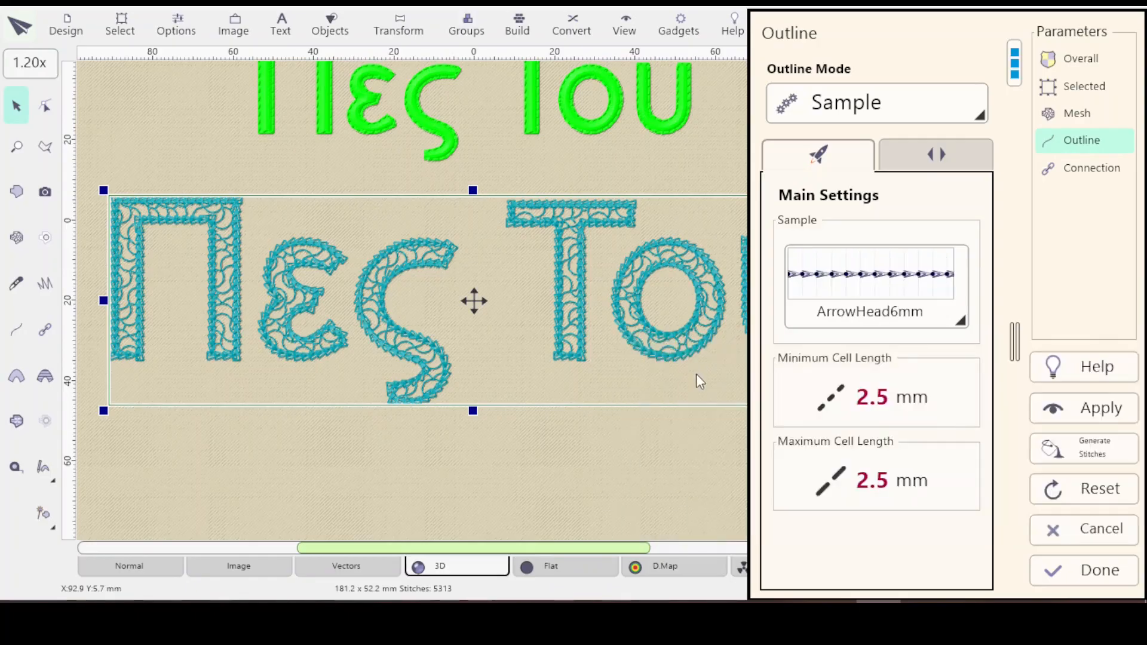
pyautogui.click(1069, 406)
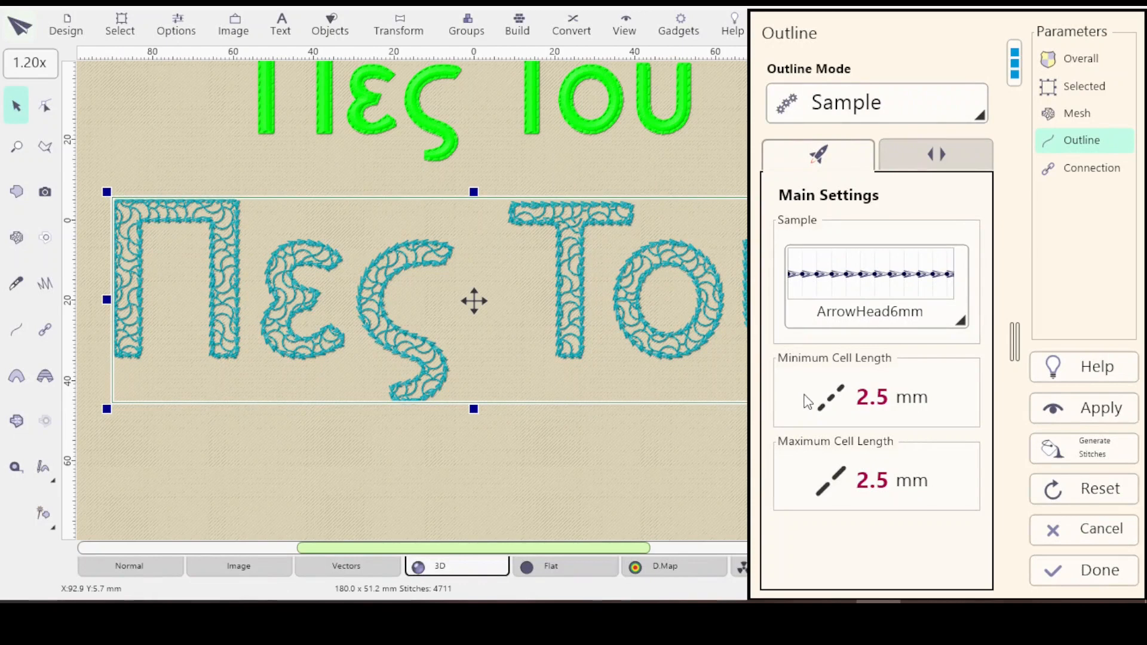
# Check the outline's side settings and examine the ArrowHead6mm outline in the density map and 3D view.
pyautogui.click(968, 154)
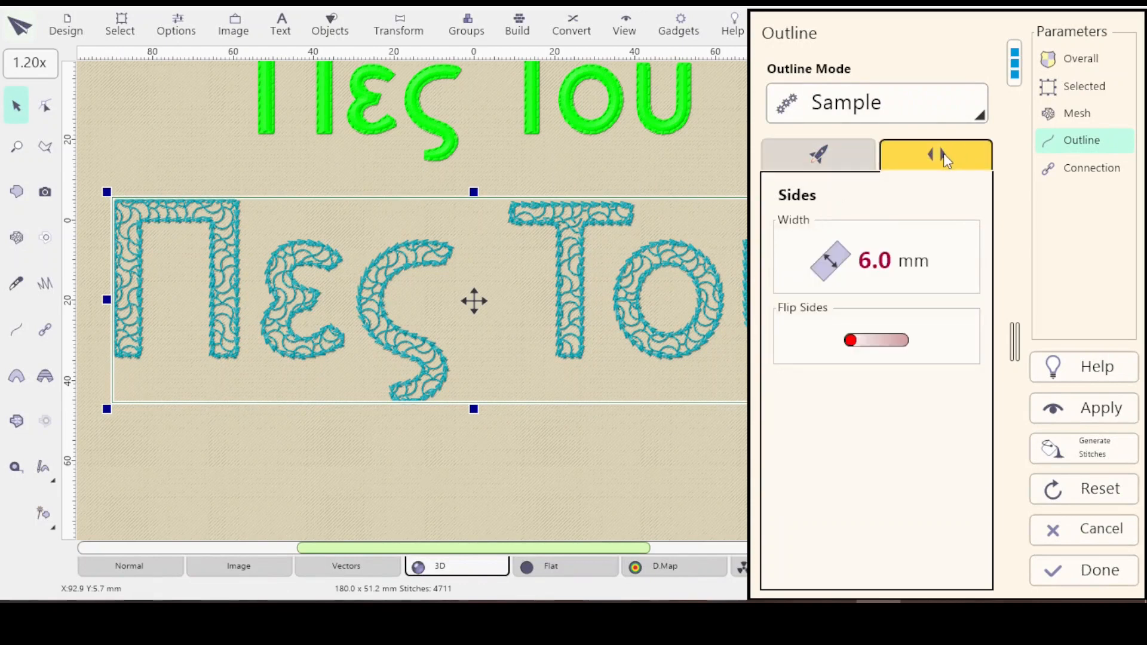
pyautogui.click(818, 157)
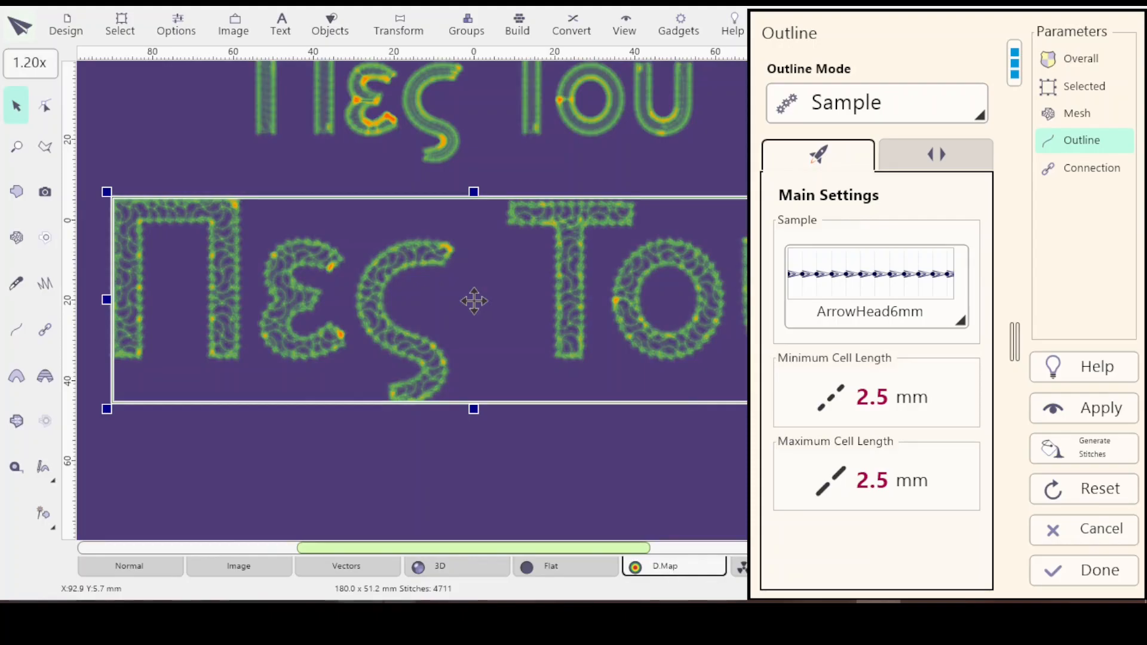
pyautogui.click(440, 573)
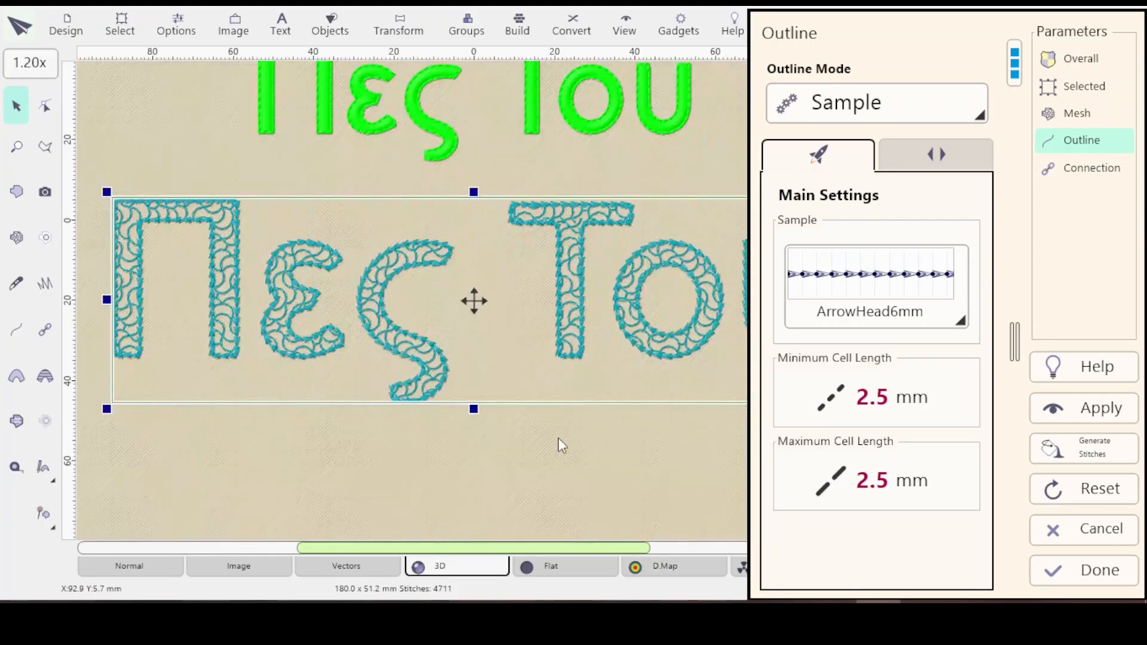
pyautogui.scroll(3, 479, 290)
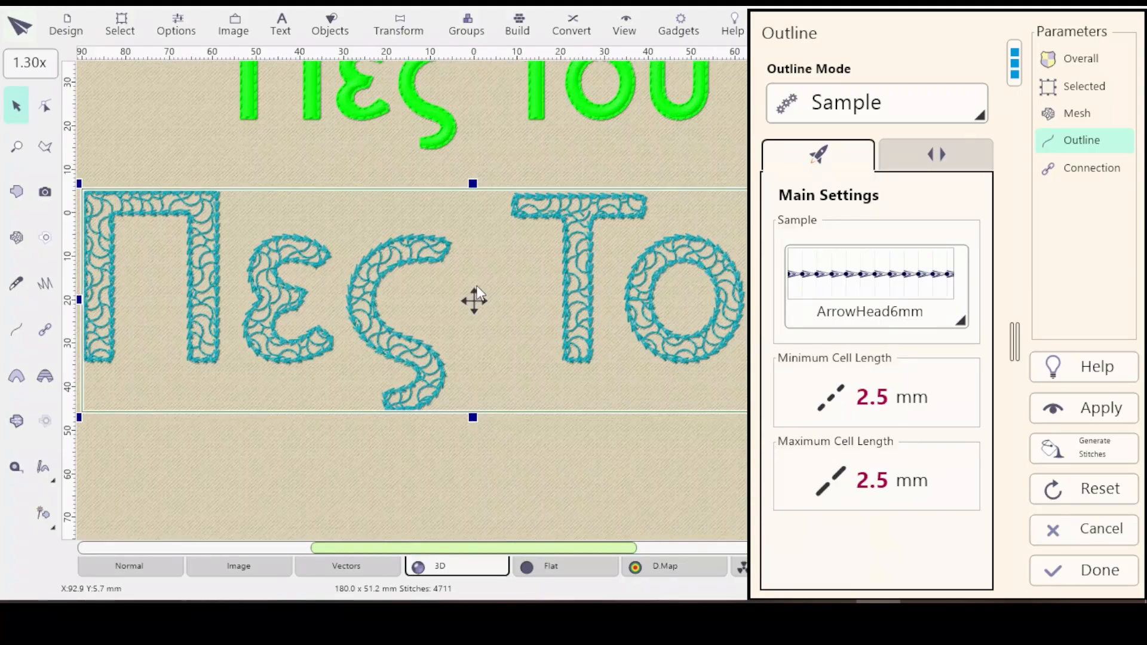
pyautogui.scroll(1, 488, 284)
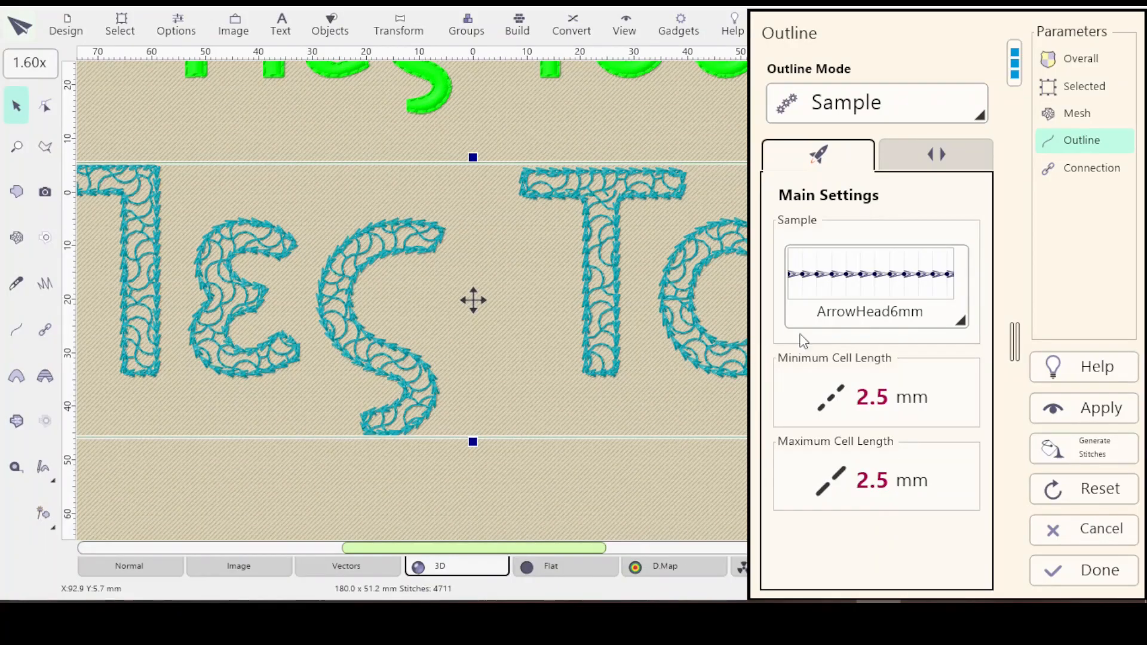
pyautogui.moveTo(1016, 340); pyautogui.dragTo(1070, 350)
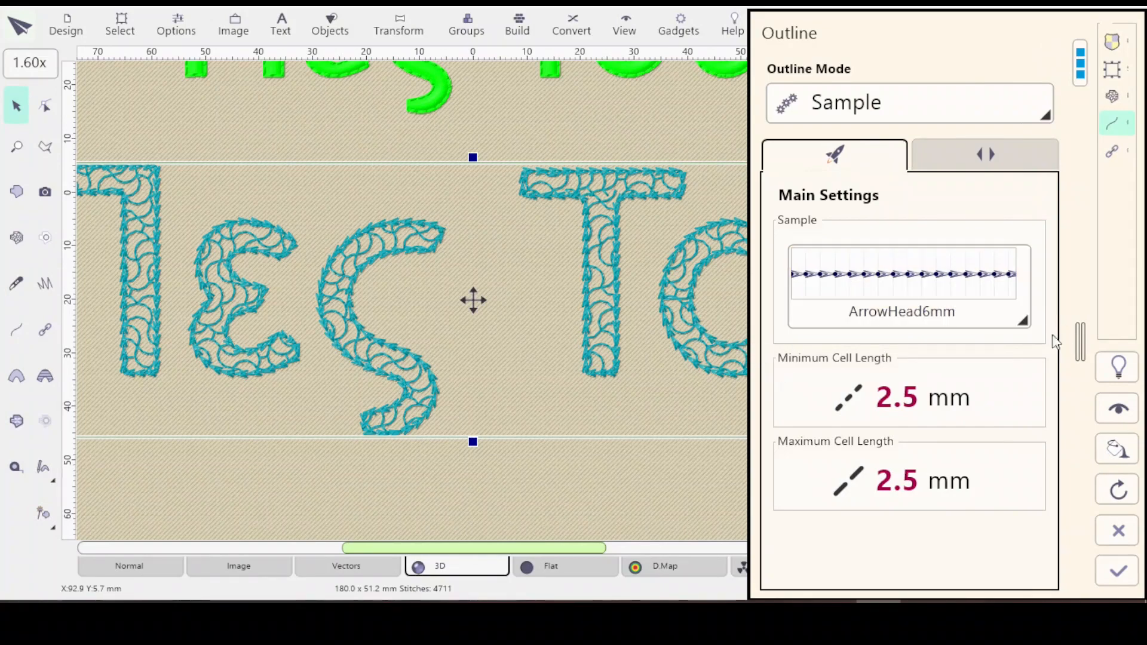
pyautogui.moveTo(1084, 345); pyautogui.dragTo(1019, 339)
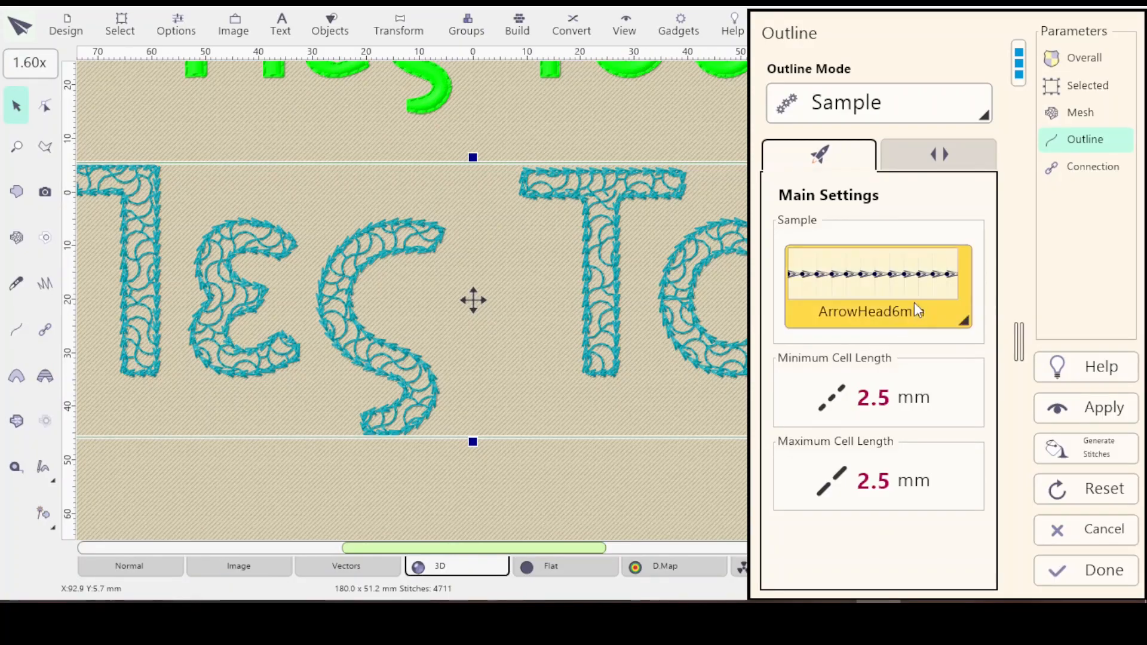
# Apply the BikeChainBig sample to the lettering's outline and check its stitch density map, returning to the 3D view.
pyautogui.click(940, 328)
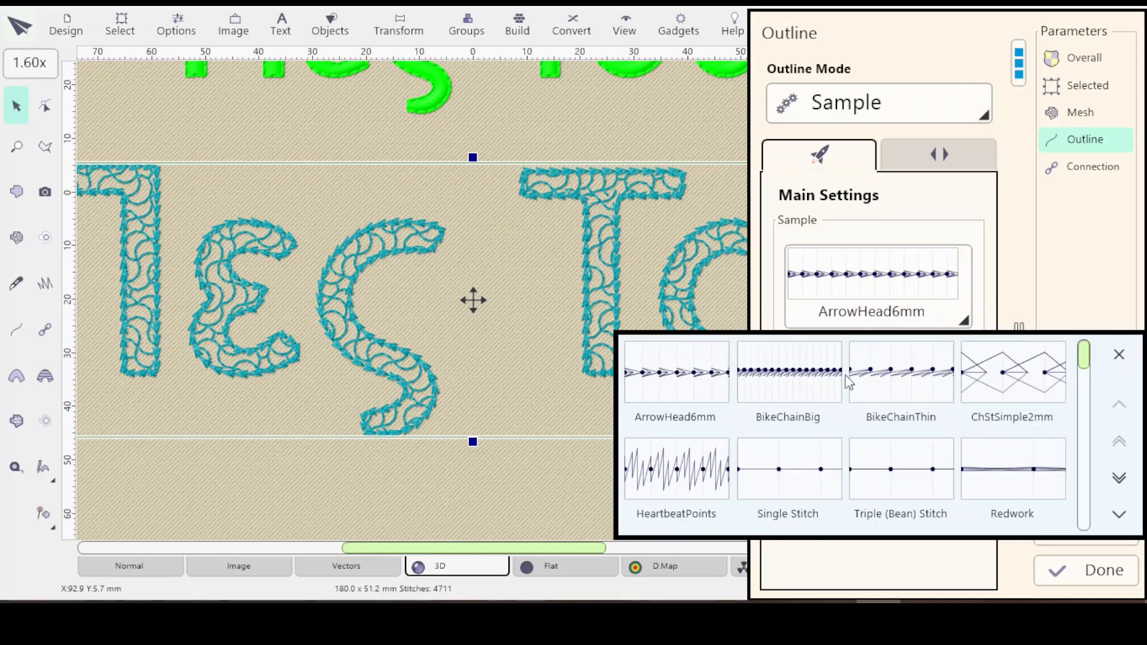
pyautogui.click(774, 395)
pyautogui.click(1067, 405)
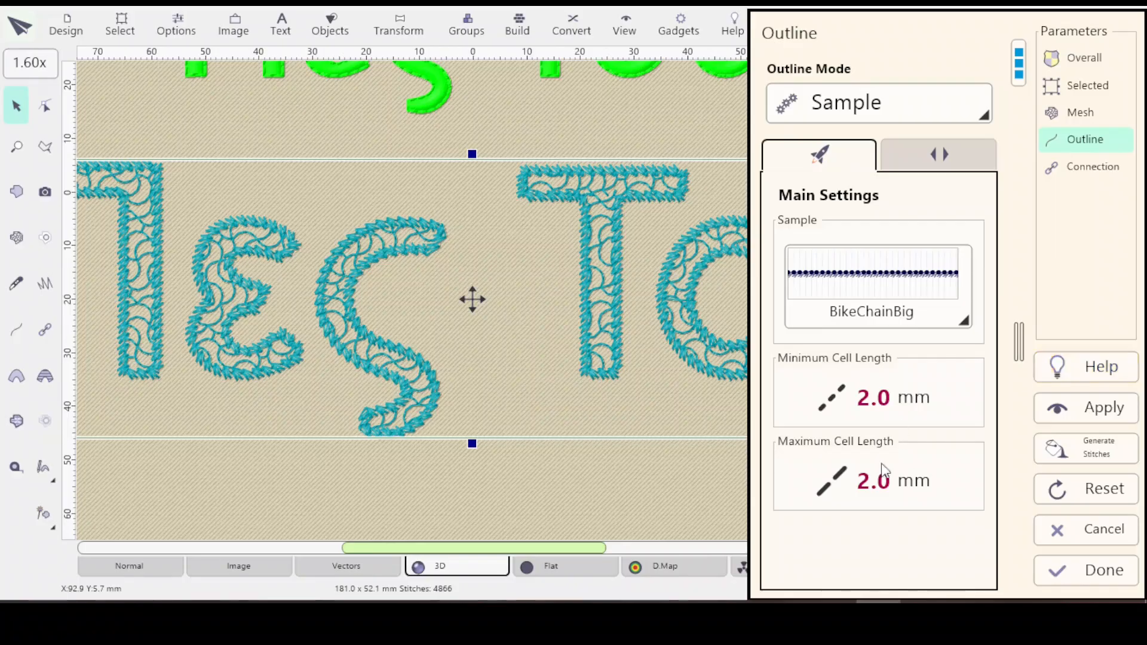
pyautogui.click(662, 566)
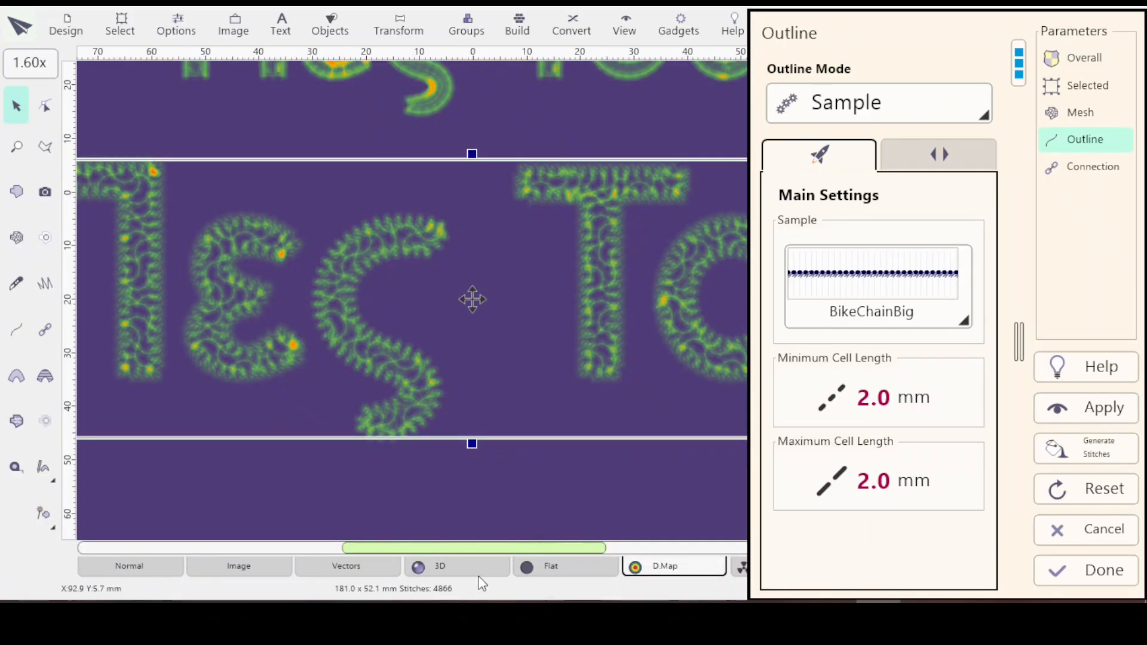
pyautogui.click(441, 567)
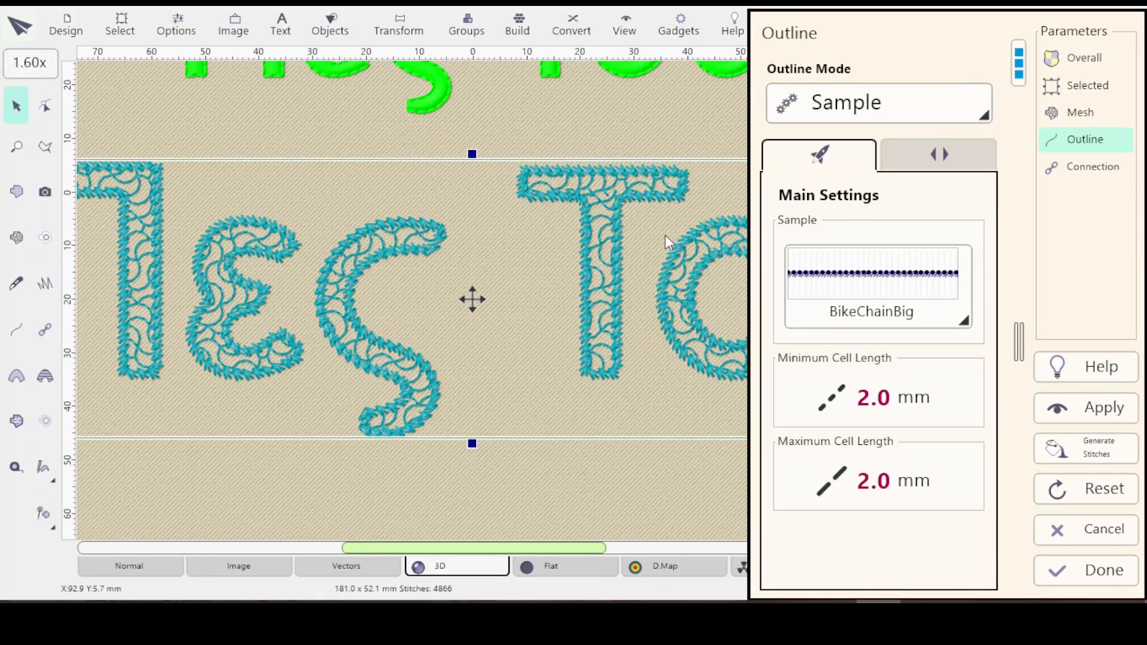
# Examine the whole lettering at 1:1, and apply the BikeChainThin sample to its outline.
pyautogui.scroll(-1, 547, 245)
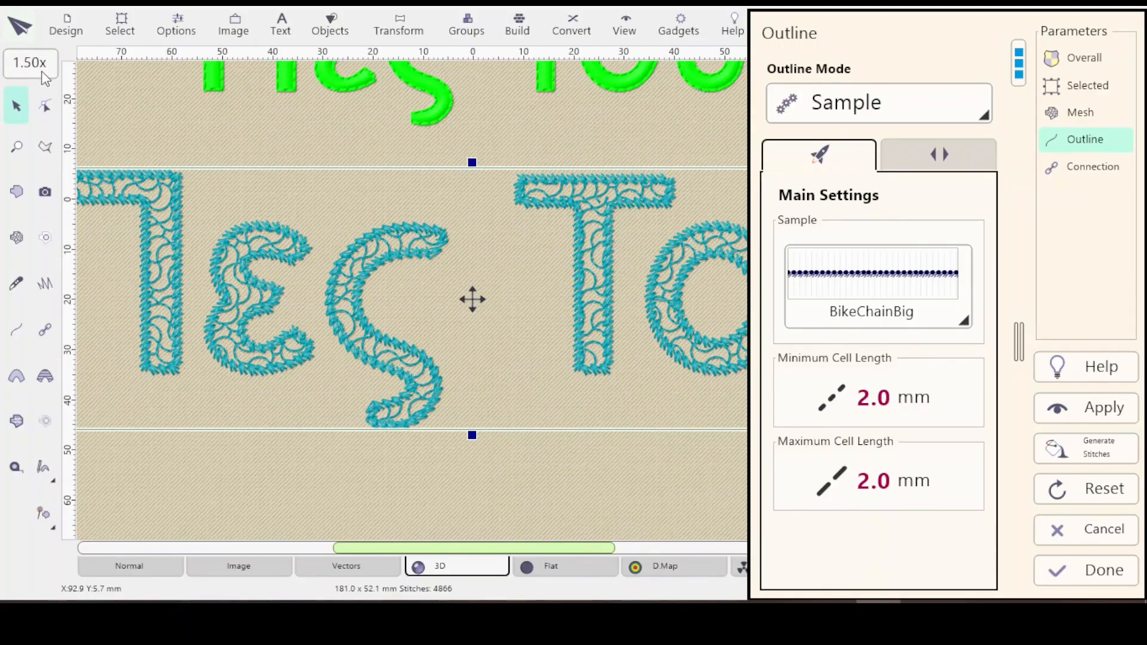
pyautogui.scroll(-3, 42, 71)
pyautogui.scroll(-4, 36, 64)
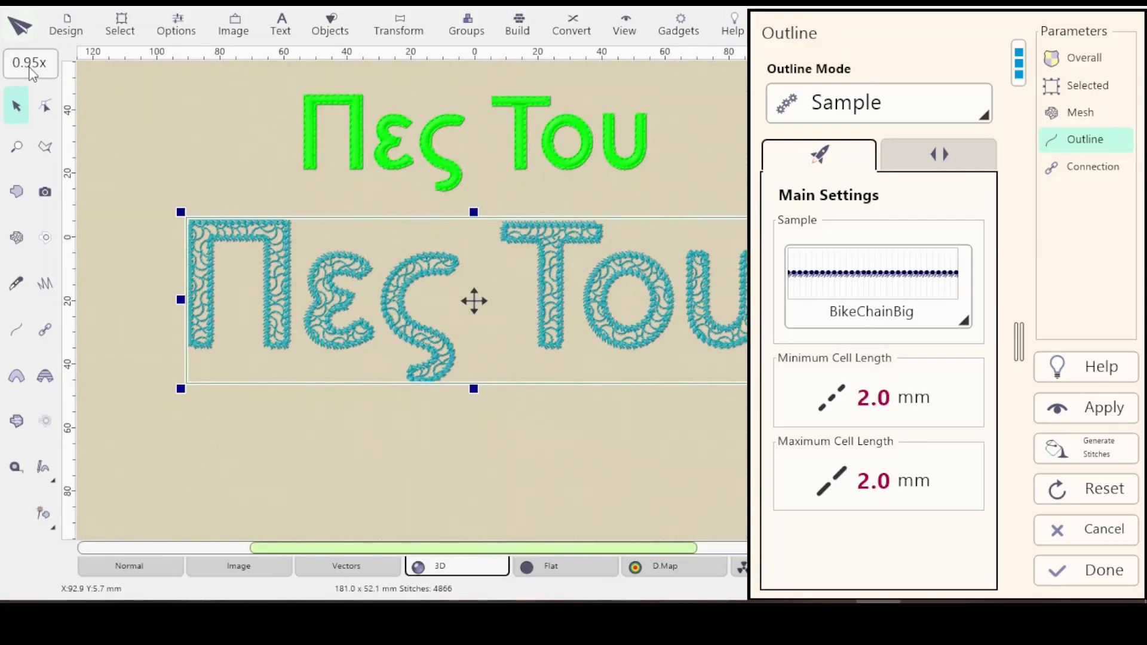
pyautogui.scroll(1, 28, 67)
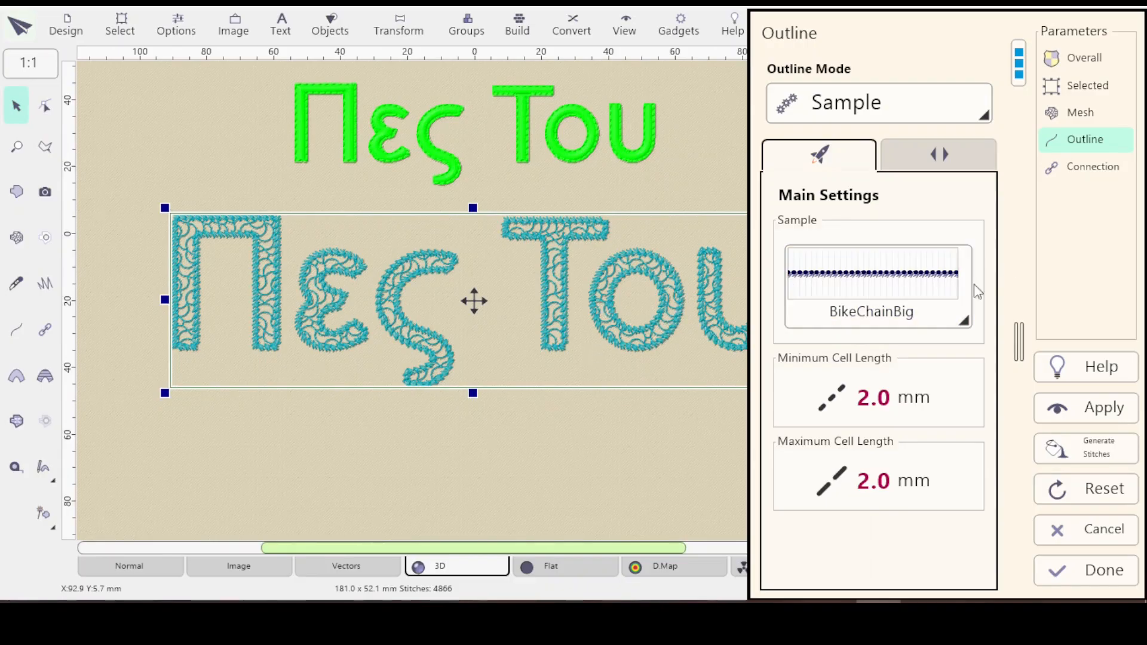
pyautogui.click(965, 328)
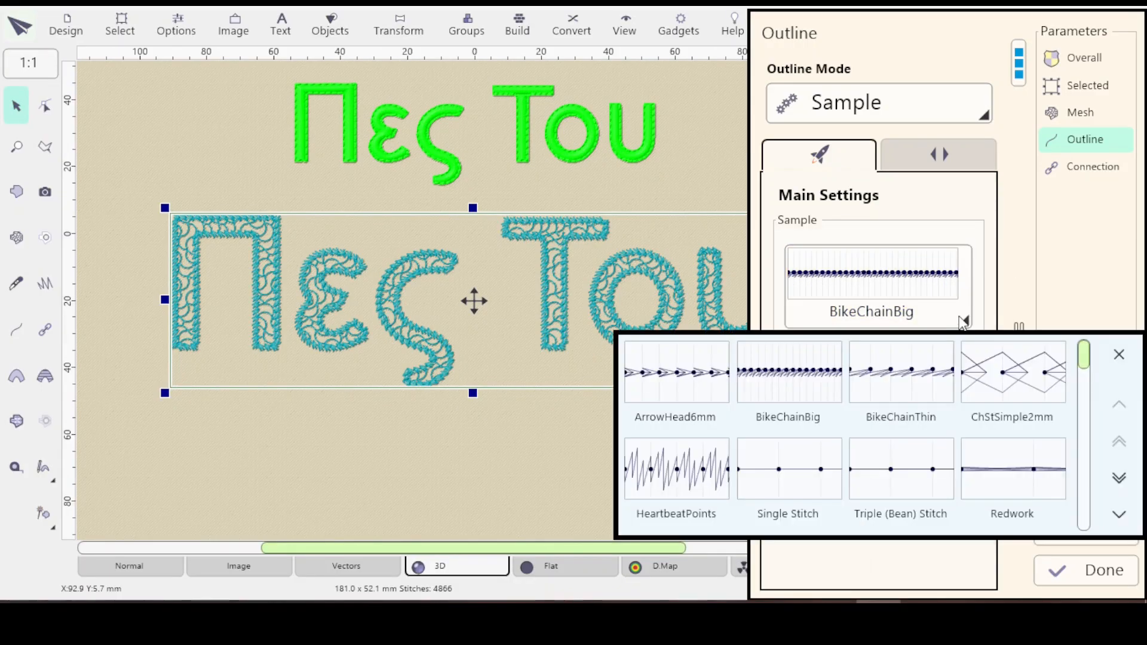
pyautogui.click(895, 391)
pyautogui.click(1060, 407)
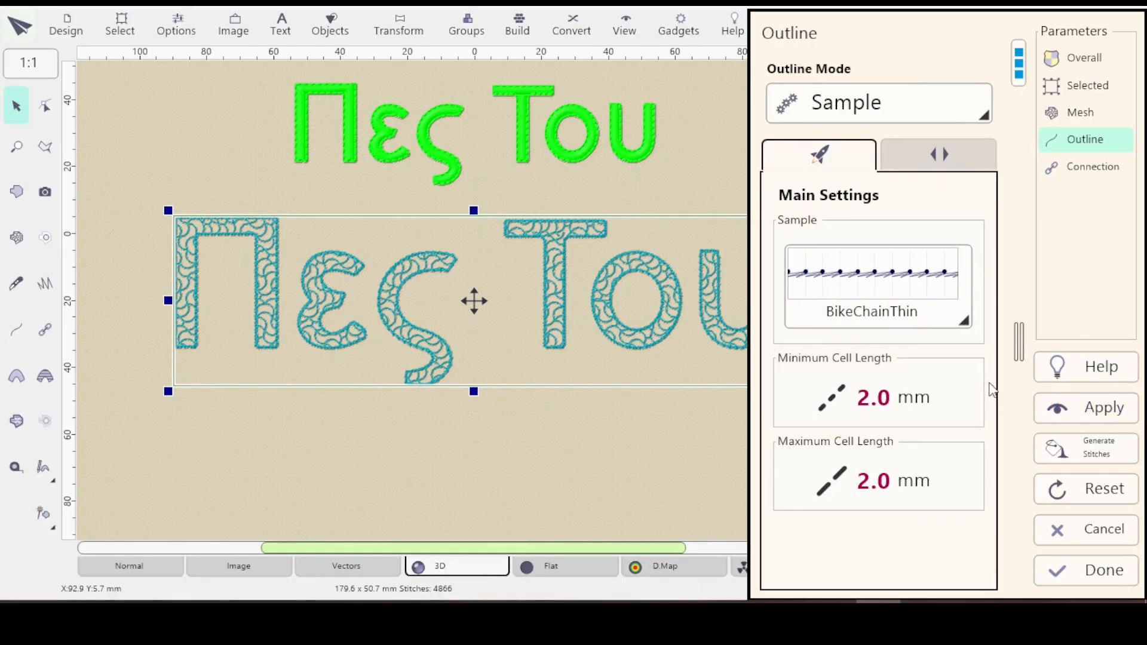
# Take a closer look at the BikeChainThin outline, and apply the ChStSimple2mm sample to the lettering's outline.
pyautogui.scroll(1, 994, 383)
pyautogui.scroll(3, 995, 387)
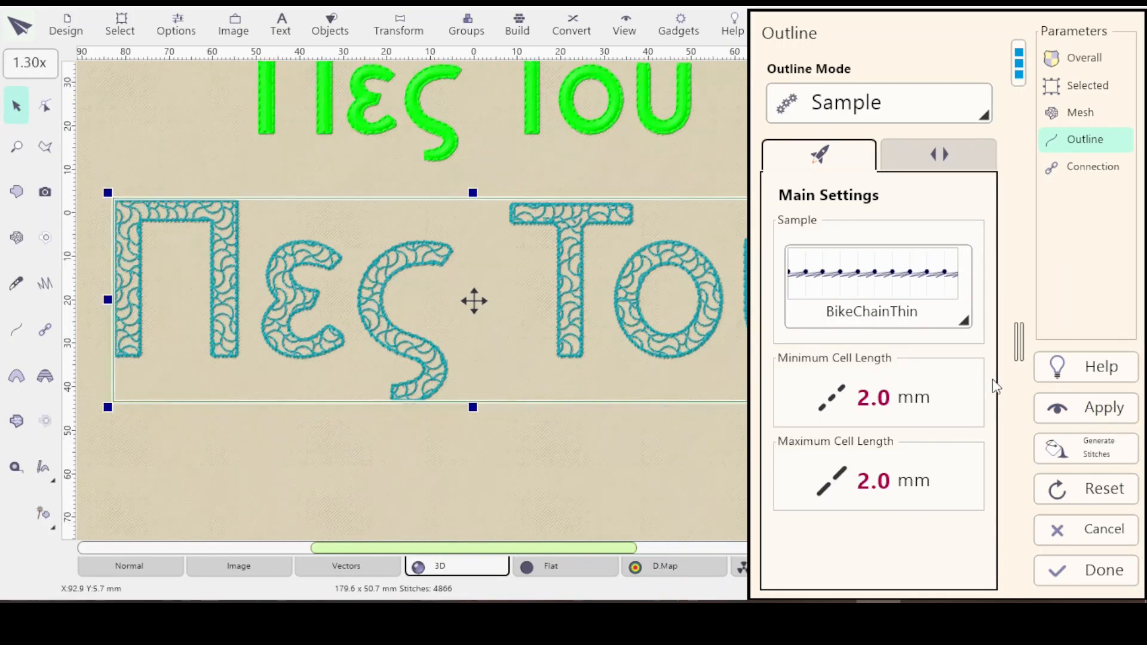
pyautogui.scroll(4, 996, 387)
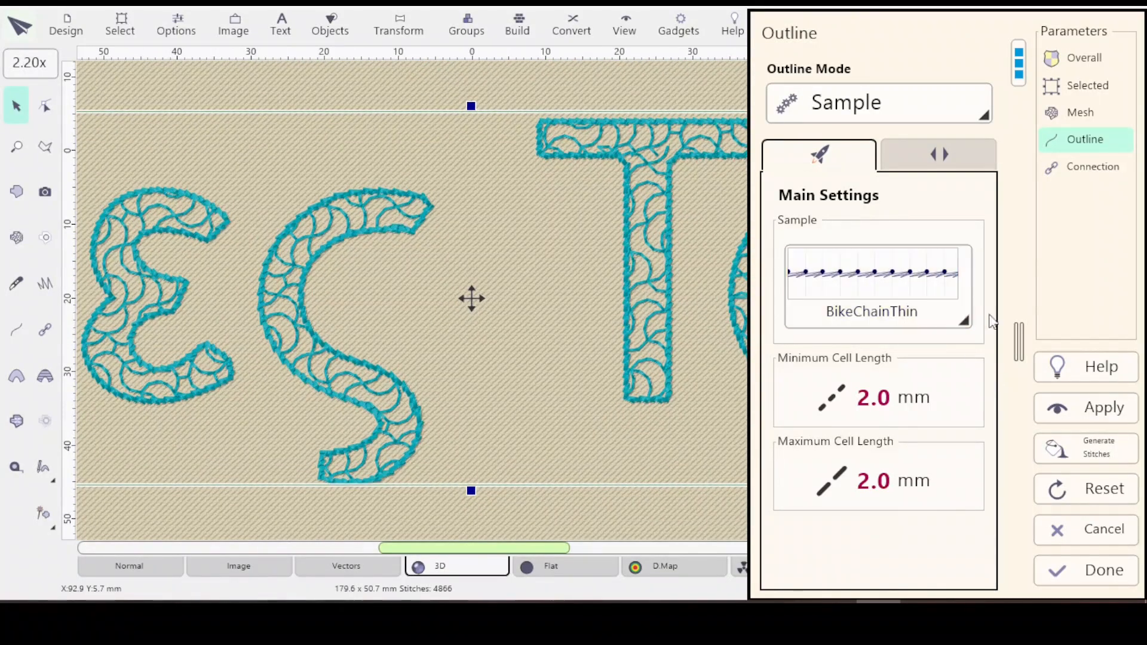
pyautogui.click(961, 317)
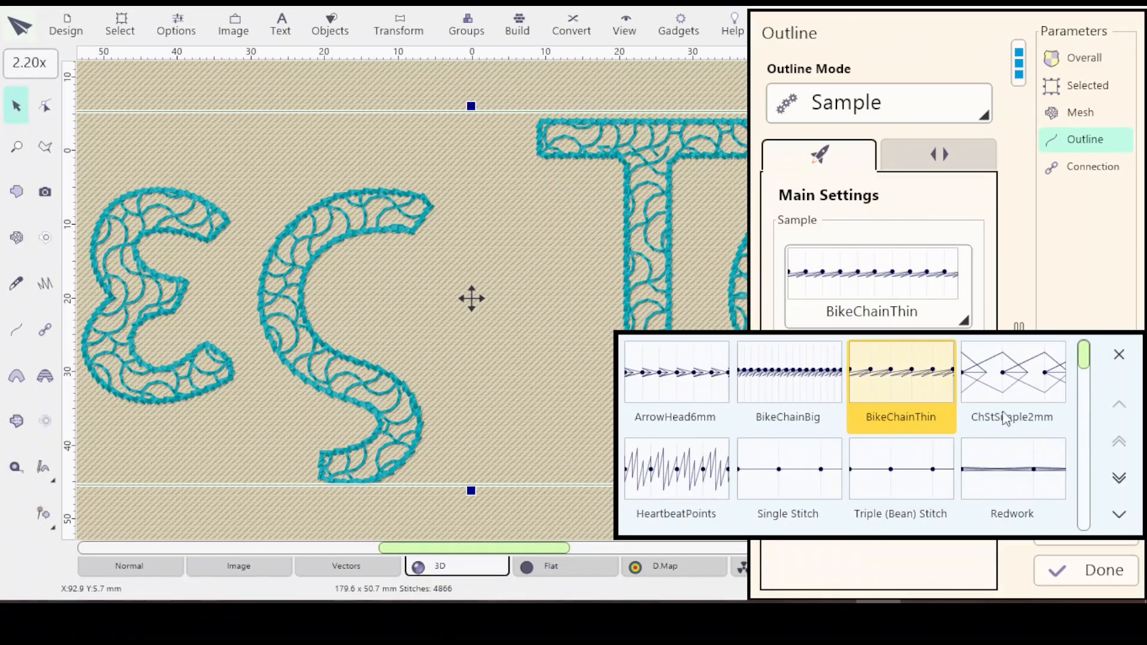
pyautogui.click(1001, 411)
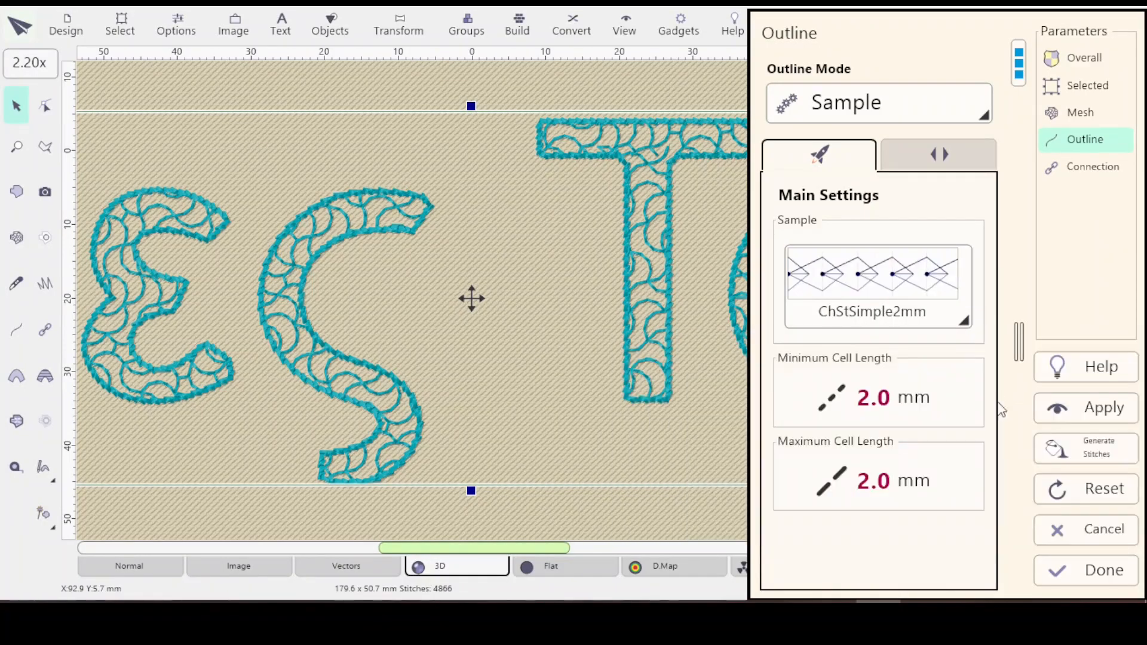
pyautogui.click(1059, 408)
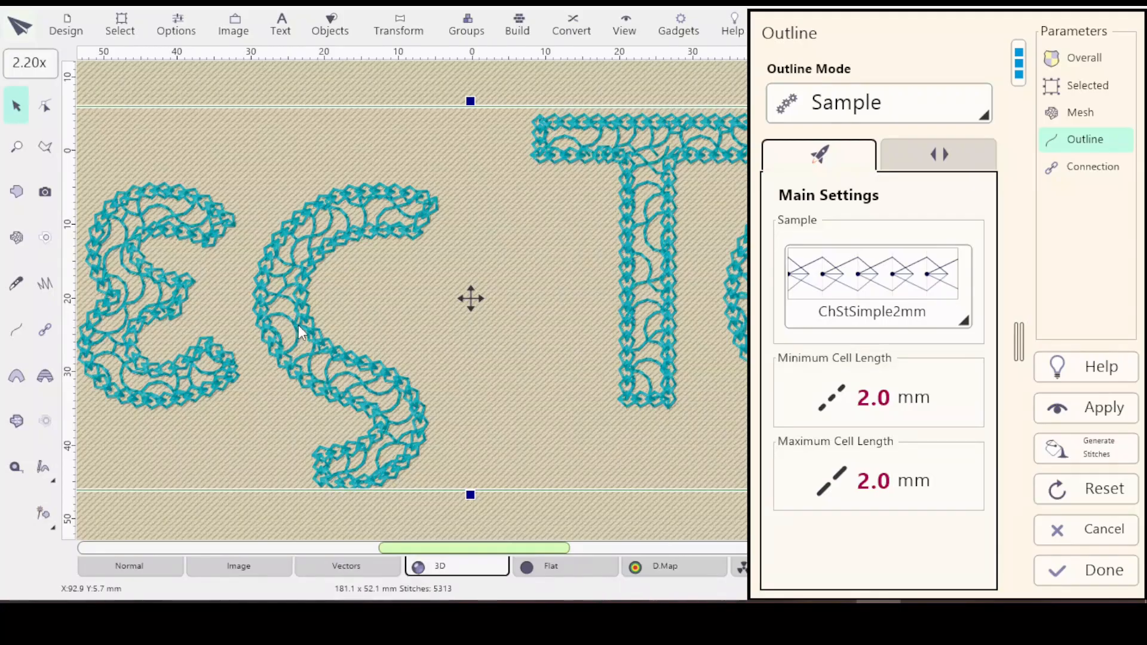
# Examine the ChStSimple2mm outline close up around the final sigma and across the whole lettering at 1:1.
pyautogui.scroll(1, 302, 334)
pyautogui.scroll(4, 303, 334)
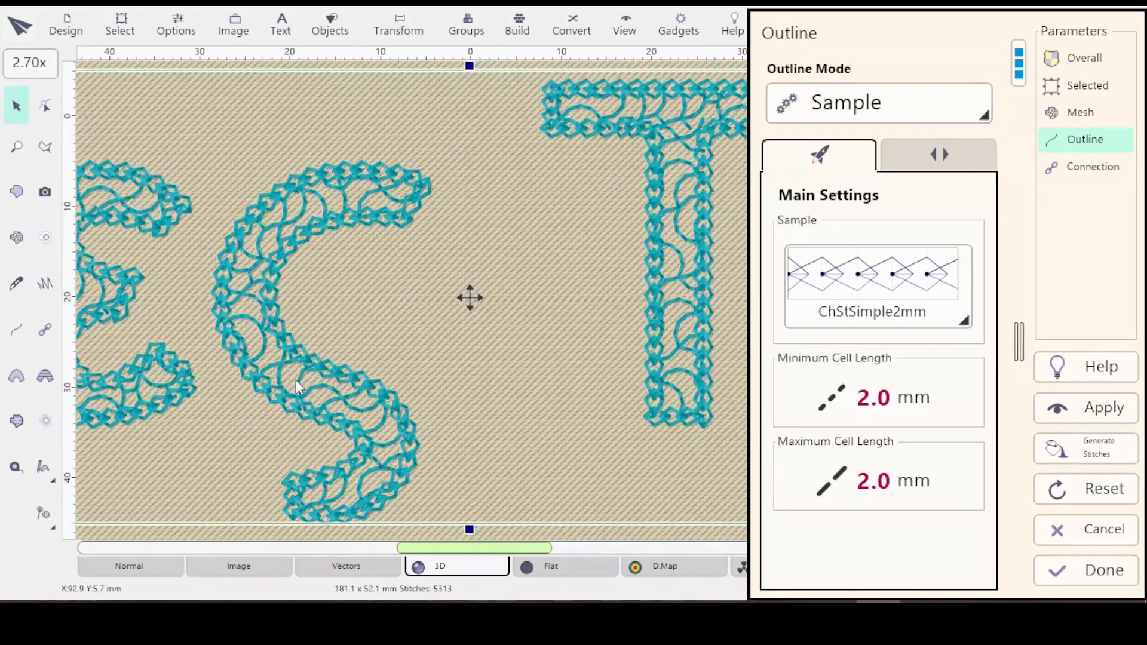
pyautogui.scroll(1, 300, 421)
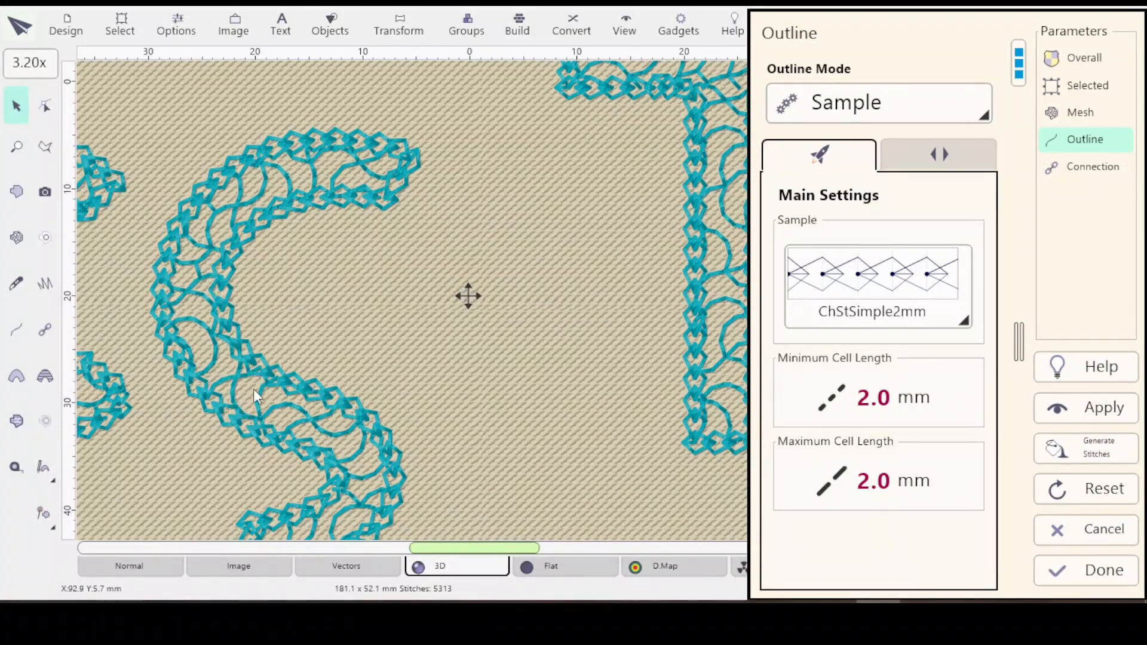
pyautogui.scroll(4, 273, 410)
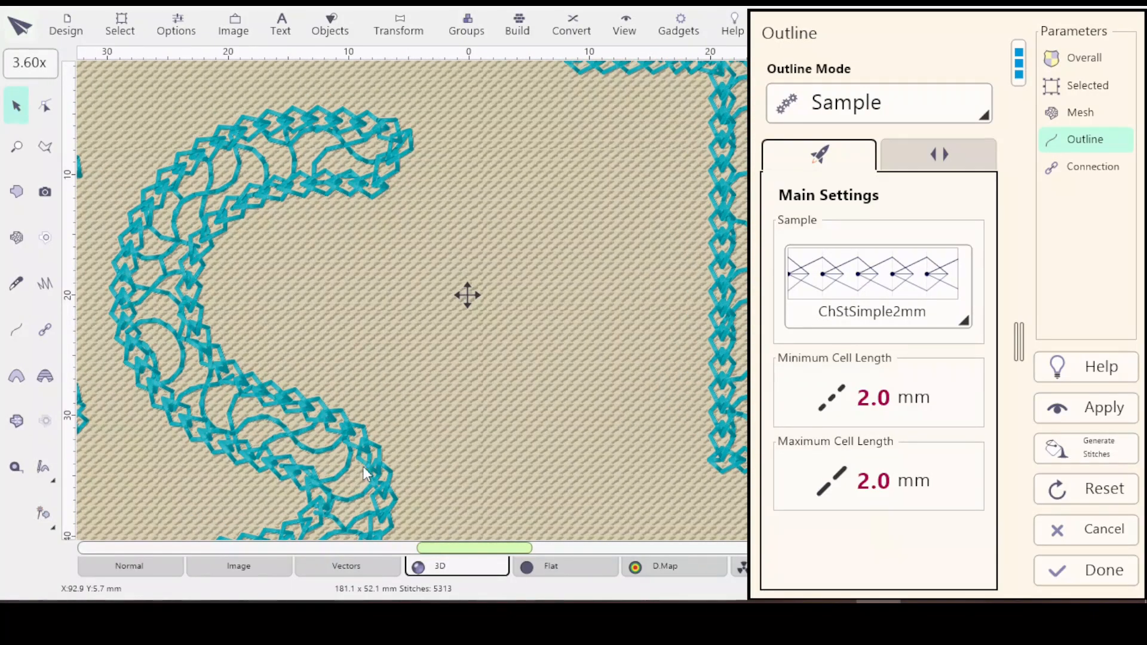
pyautogui.scroll(1, 359, 468)
pyautogui.scroll(-1, 366, 461)
pyautogui.scroll(-10, 366, 466)
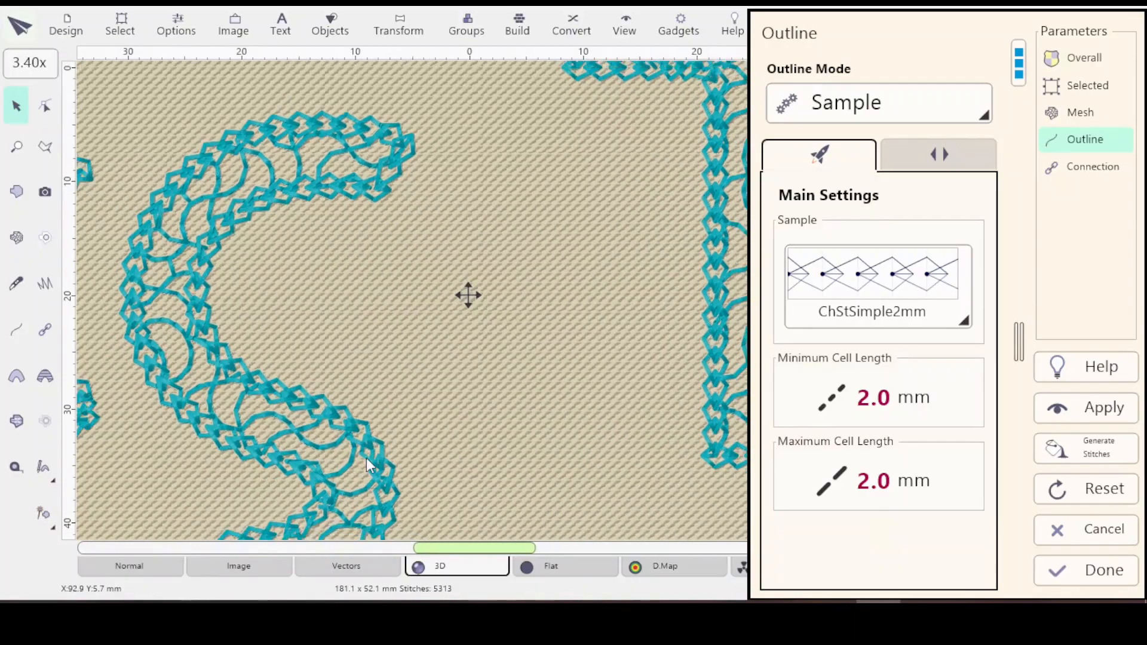
pyautogui.scroll(-4, 367, 458)
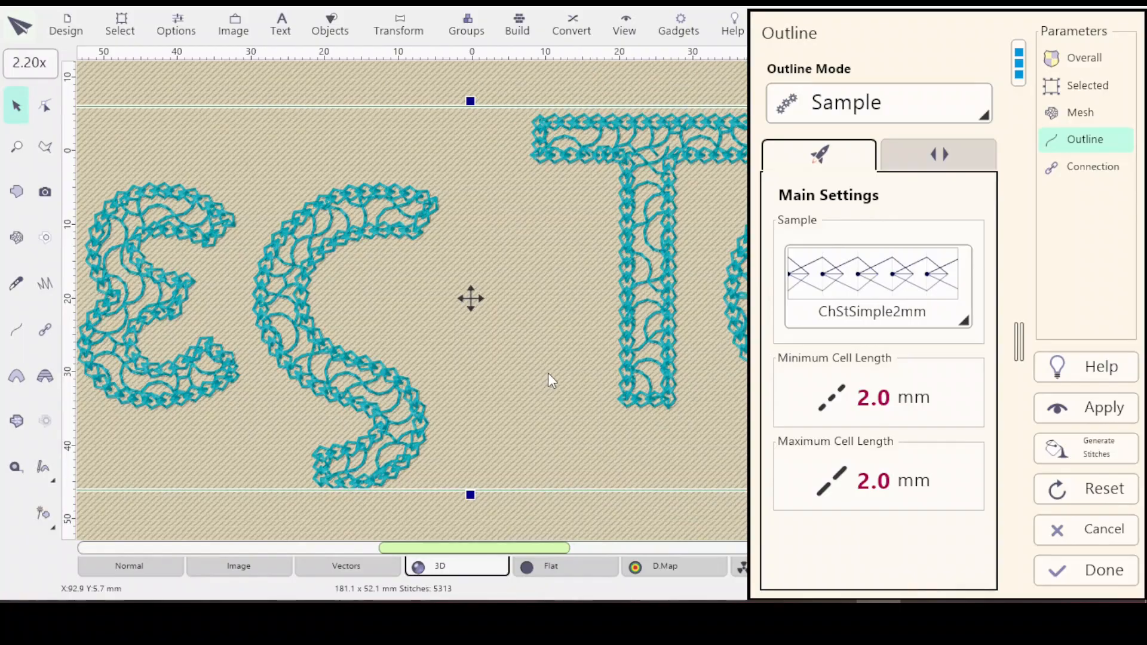
pyautogui.scroll(-3, 546, 377)
pyautogui.scroll(-6, 530, 373)
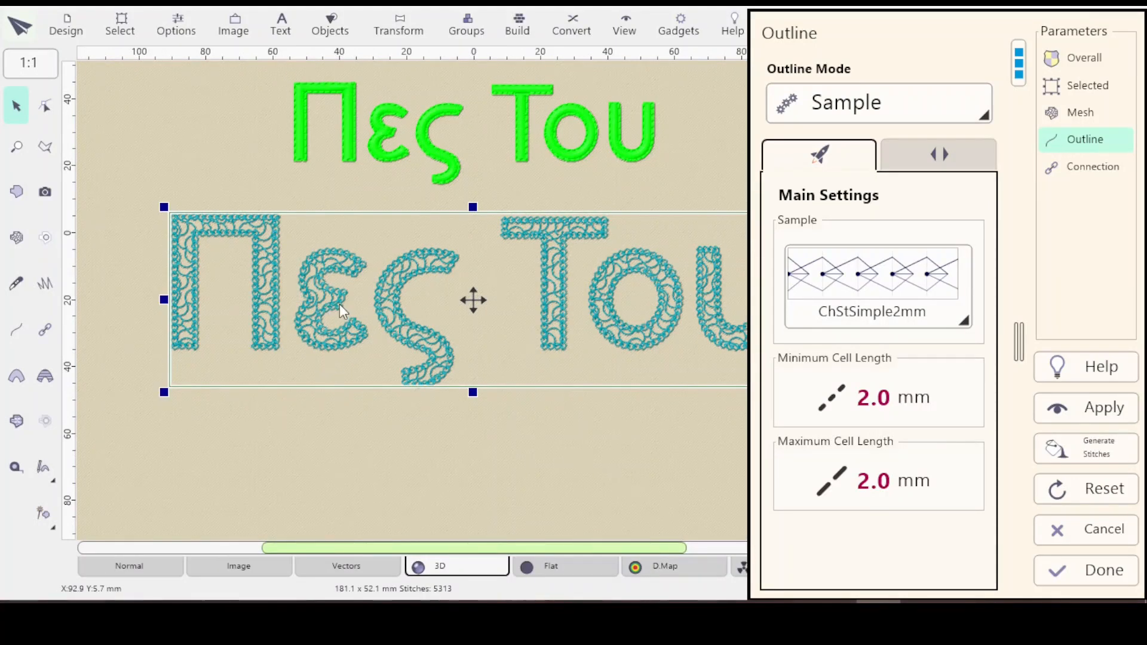
pyautogui.scroll(3, 600, 303)
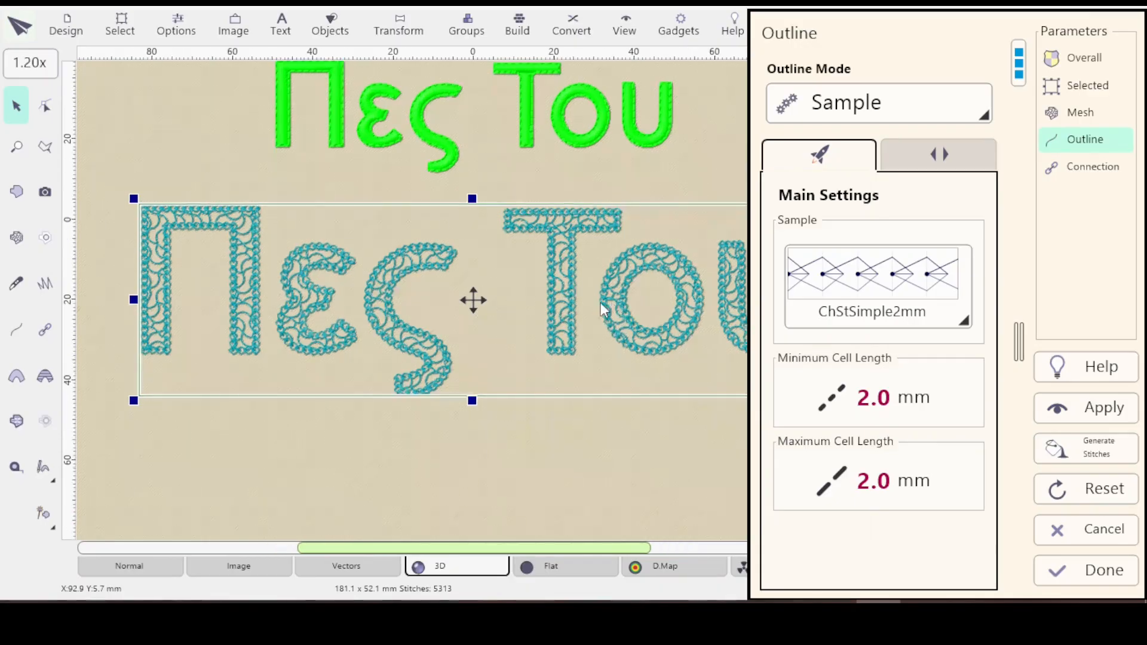
pyautogui.scroll(1, 625, 267)
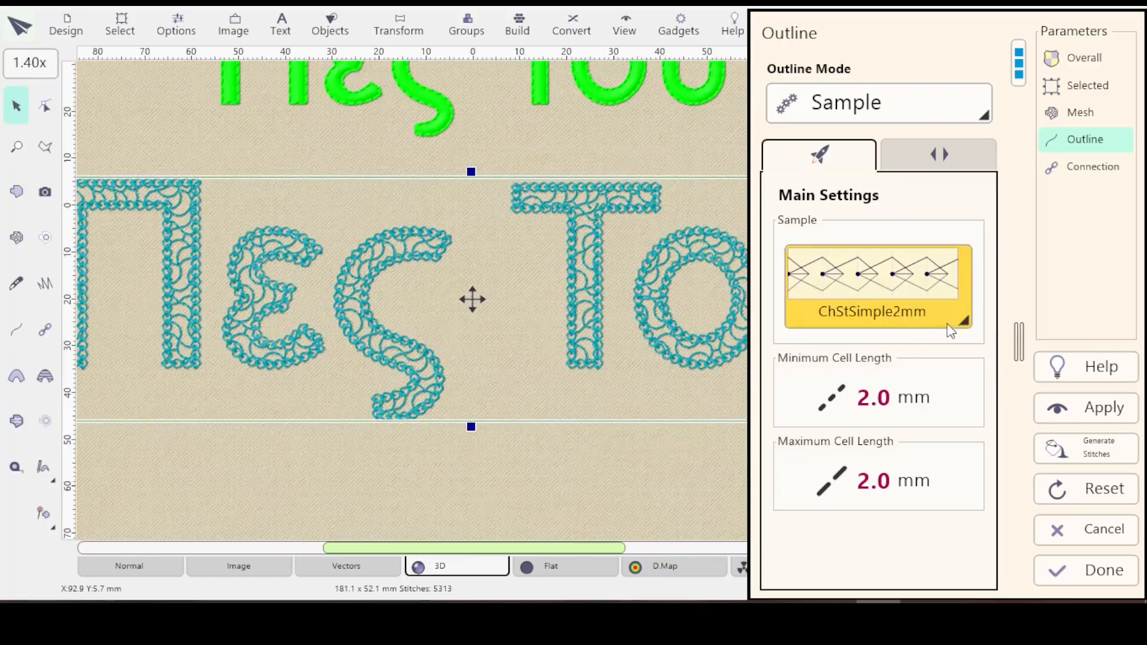
# Apply the HeartbeatPoints sample to the lettering's outline.
pyautogui.click(943, 327)
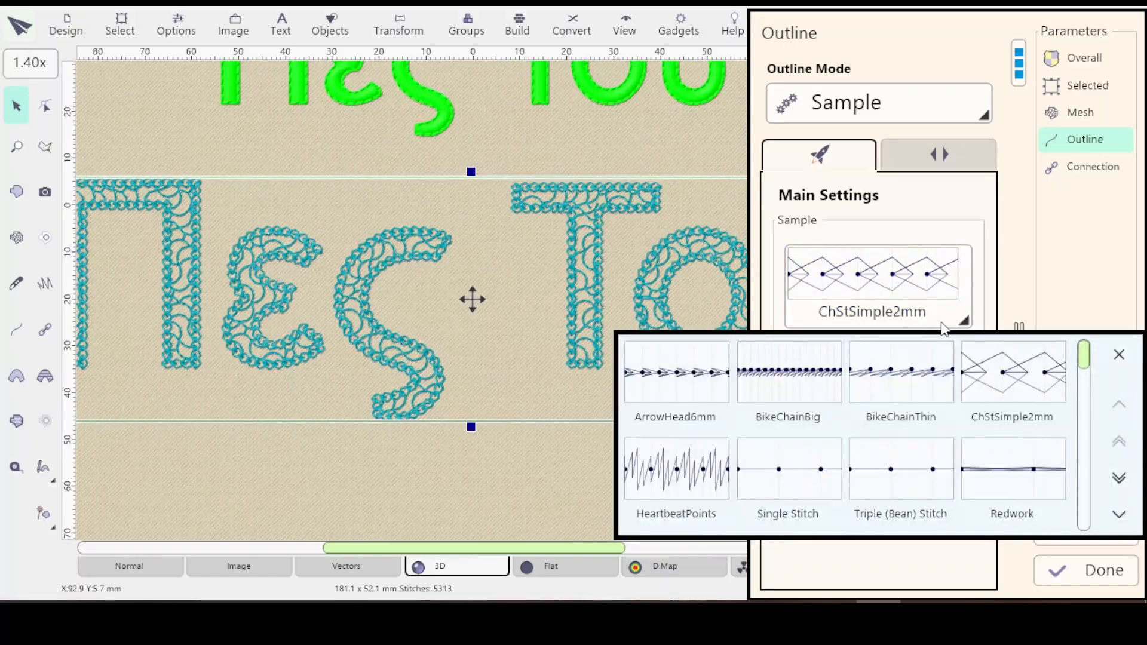
pyautogui.click(672, 484)
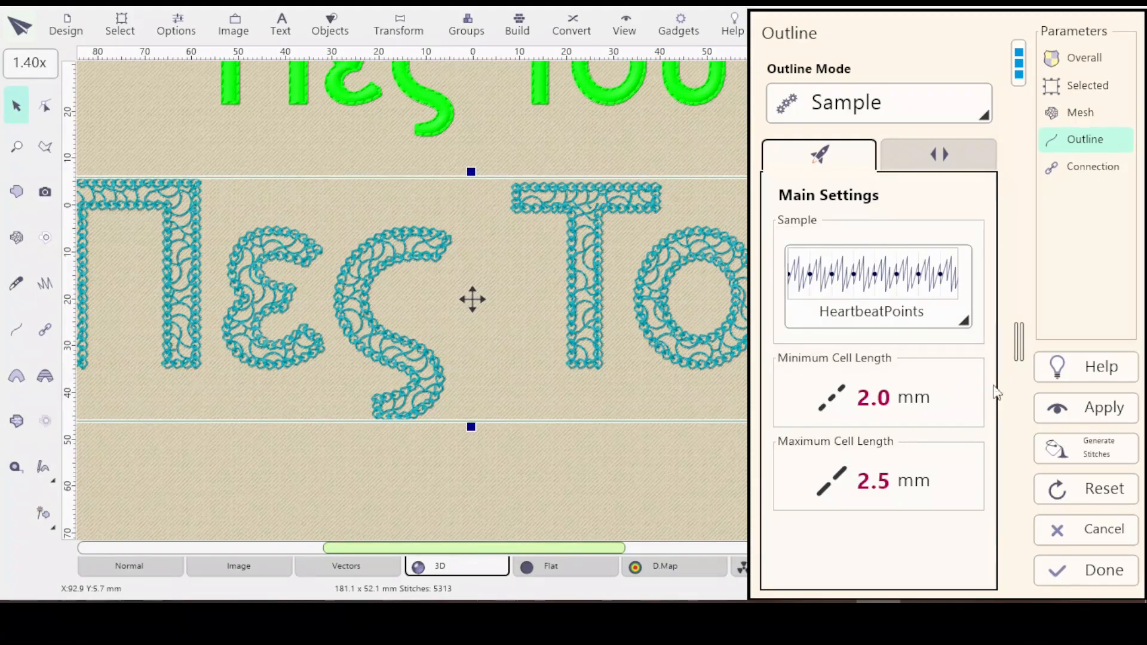
pyautogui.click(1085, 407)
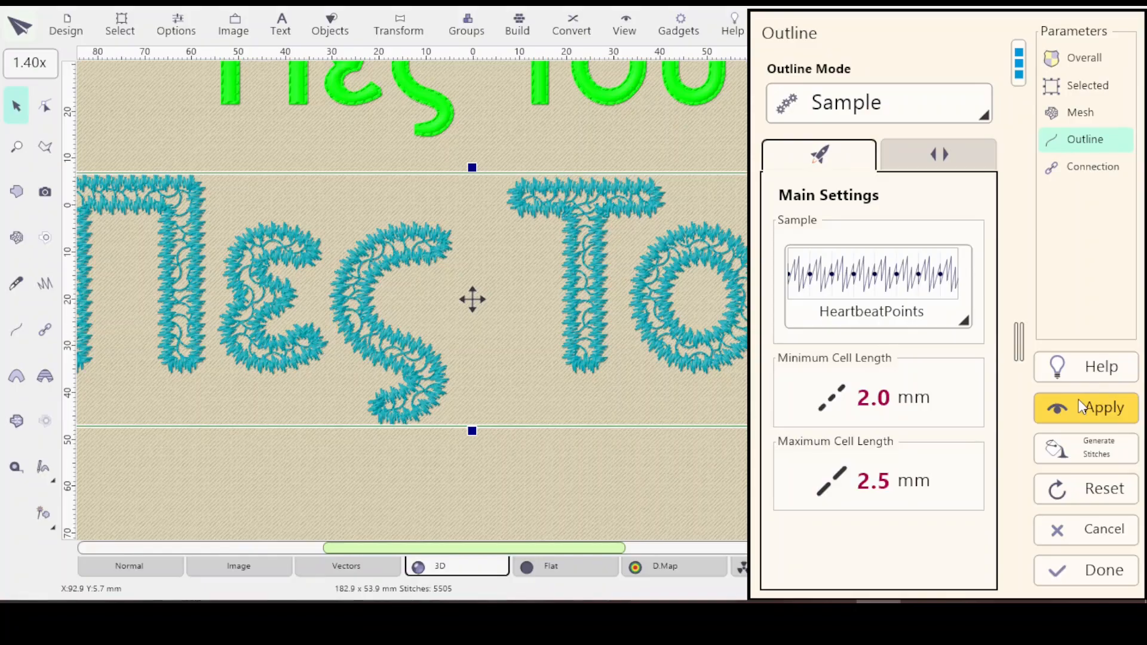
# Set the HeartbeatPoints outline's side width to 3 mm and apply it to the lettering.
pyautogui.click(930, 162)
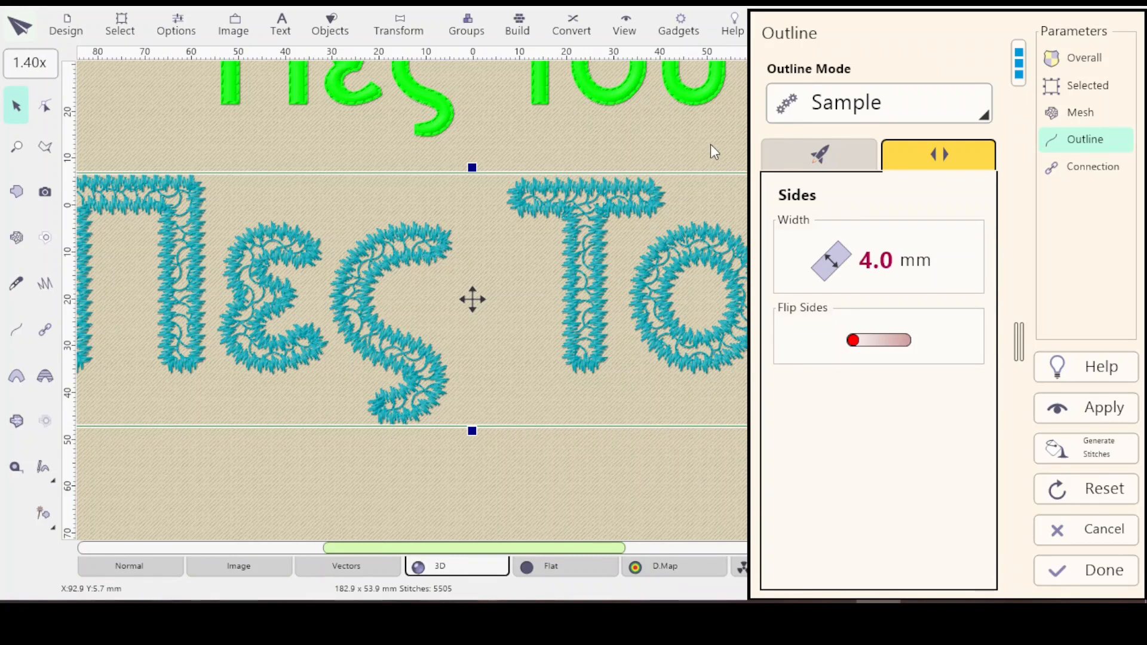
pyautogui.scroll(-1, 707, 139)
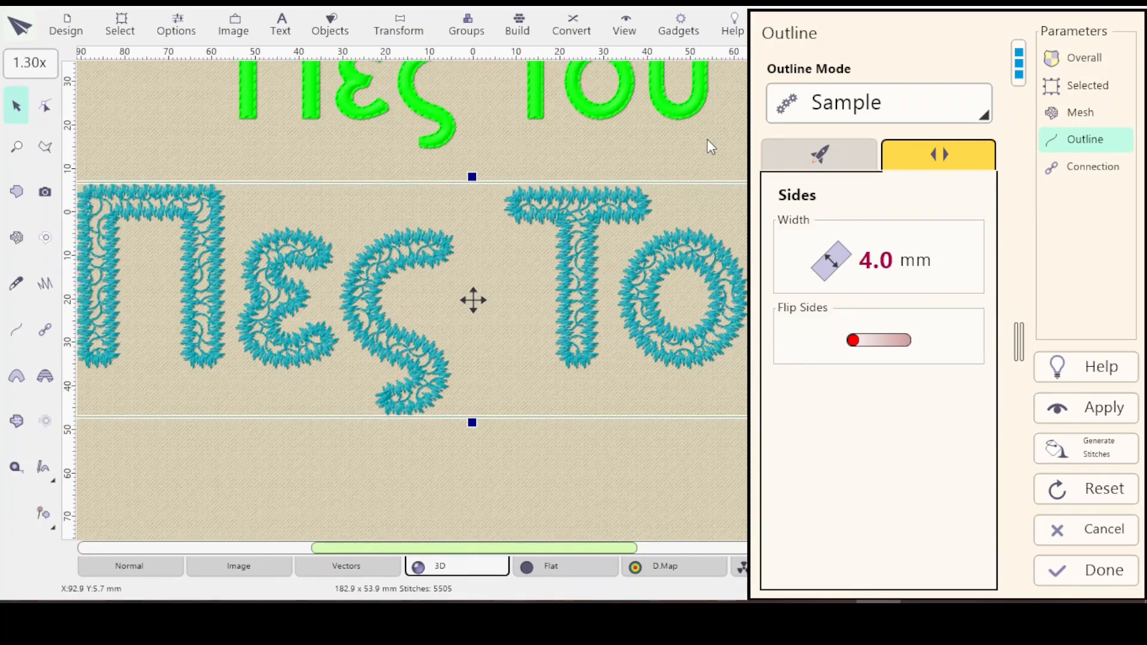
pyautogui.scroll(-1, 708, 139)
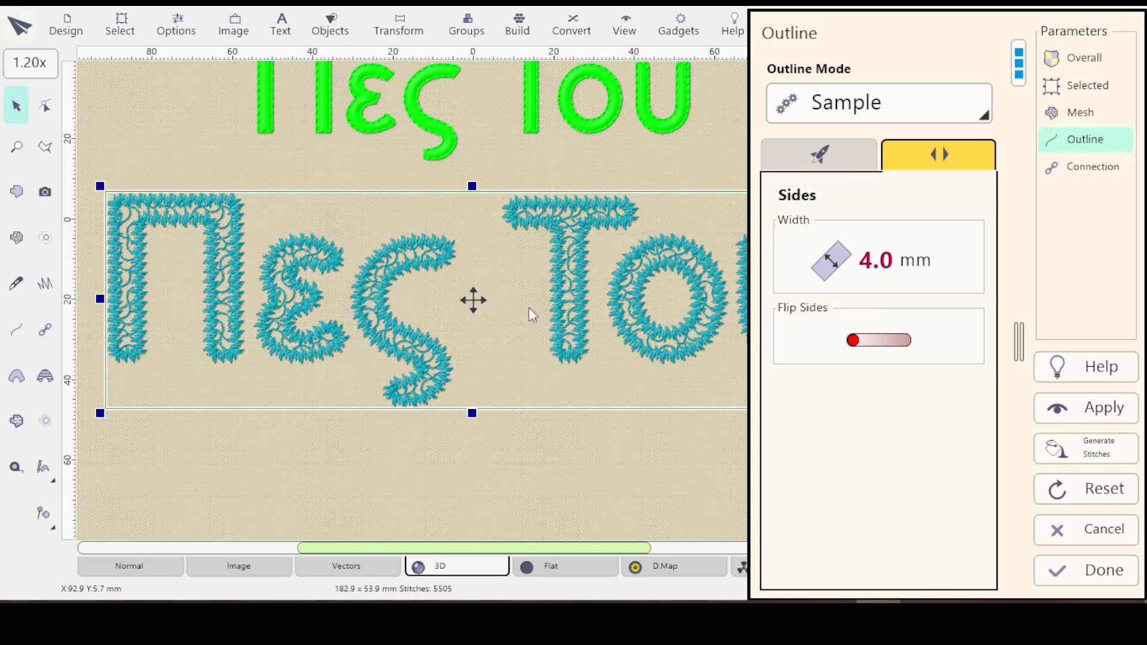
pyautogui.click(832, 263)
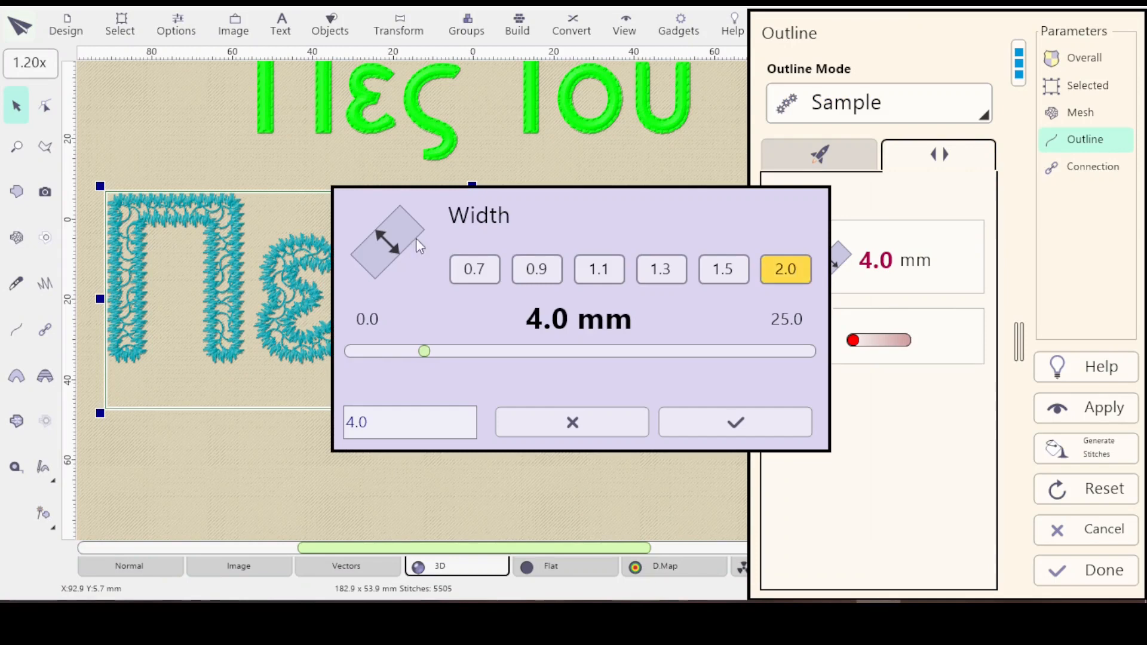
pyautogui.moveTo(355, 421); pyautogui.dragTo(370, 421)
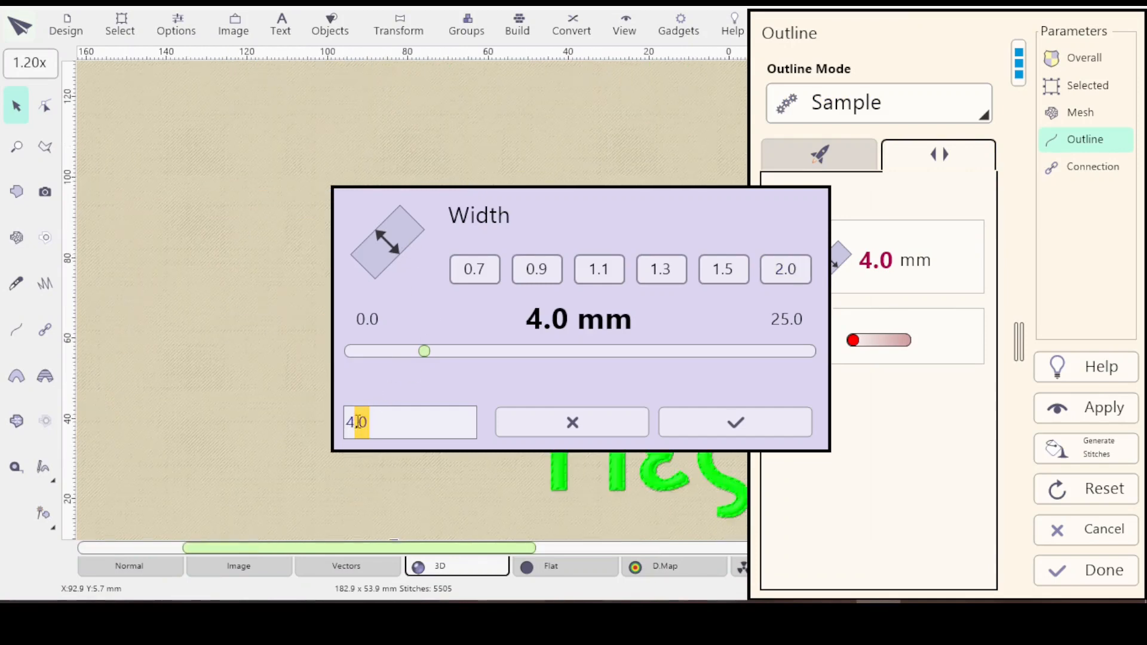
pyautogui.press('BackSpace')
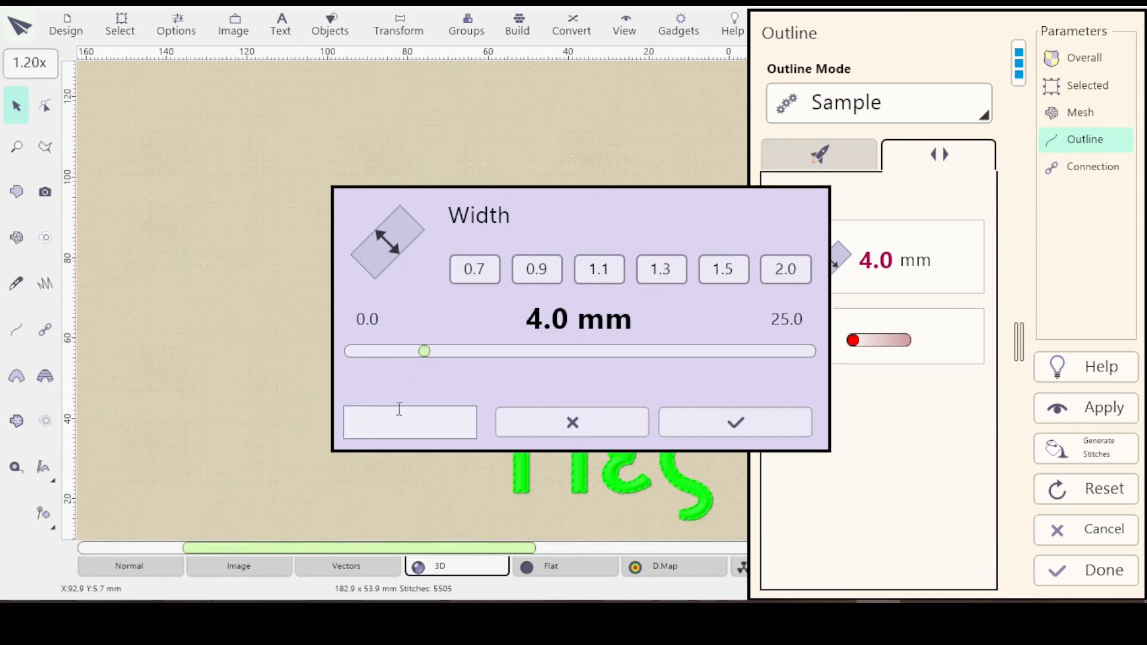
pyautogui.write('3')
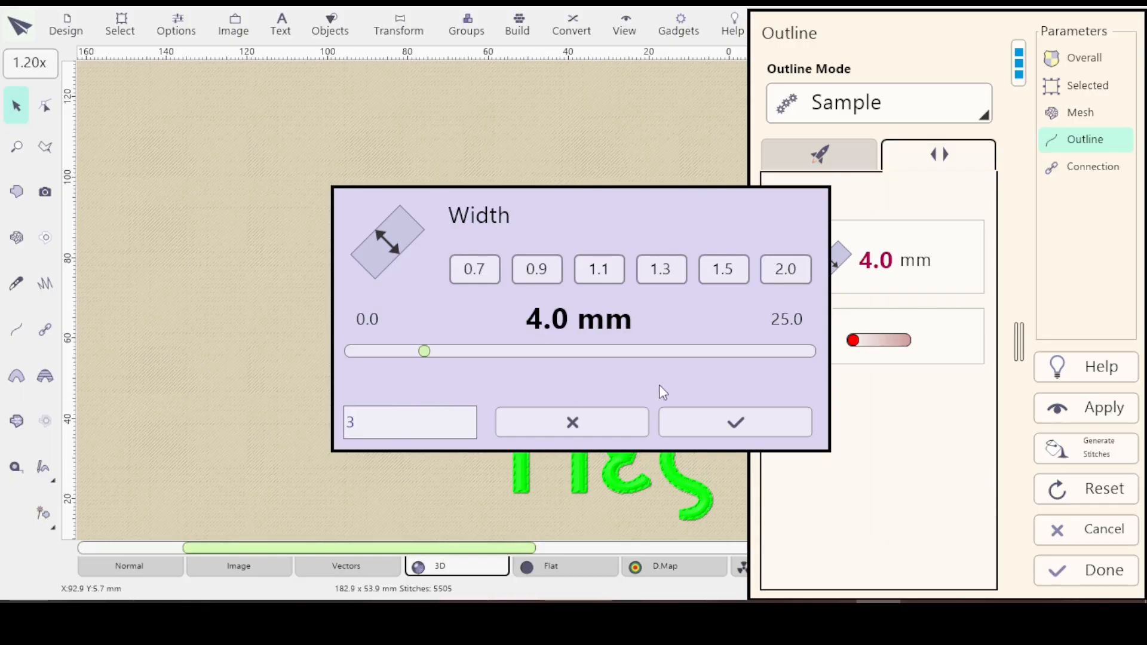
pyautogui.press('Return')
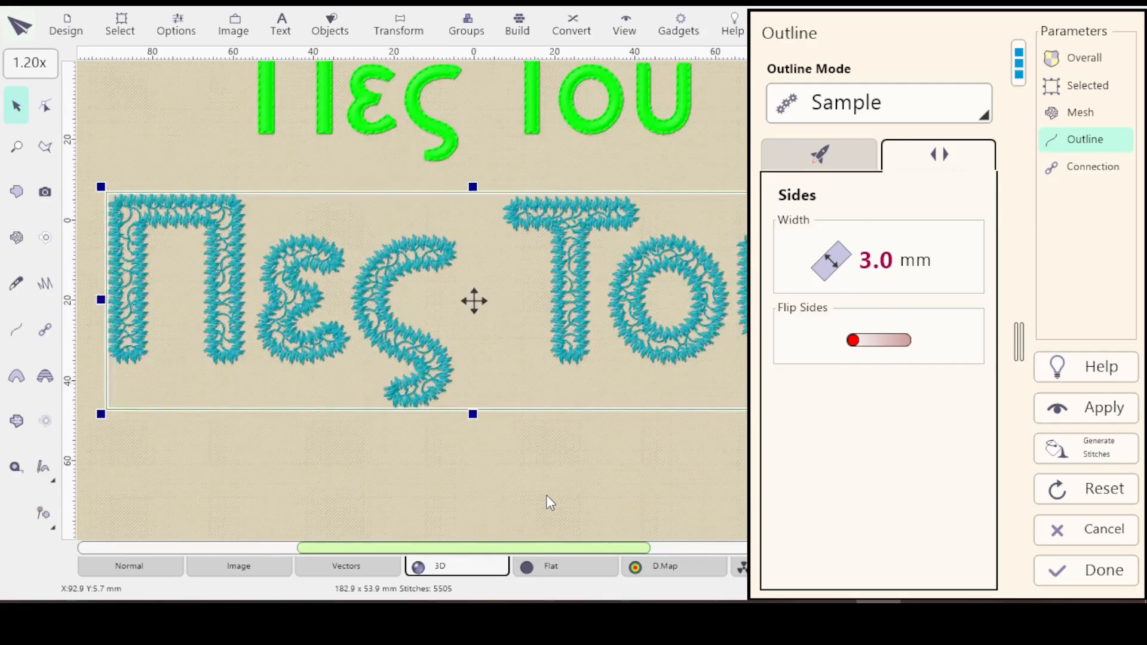
pyautogui.click(1098, 410)
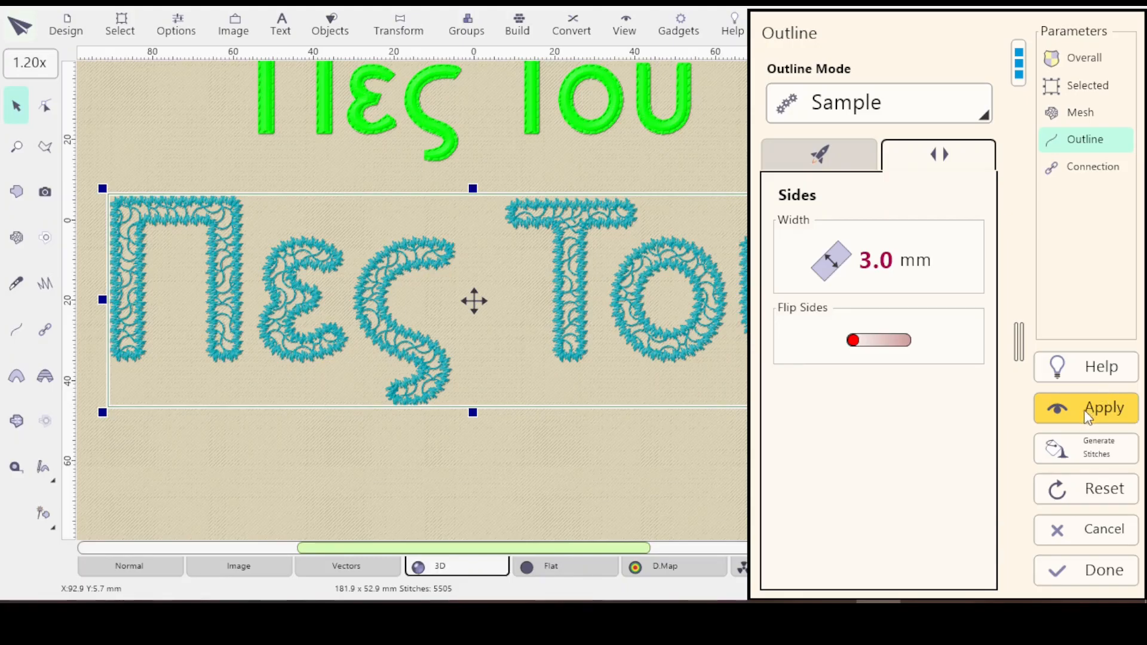
# Reapply the BikeChainBig sample to the lettering's outline and examine its stitches around the letter T.
pyautogui.click(815, 149)
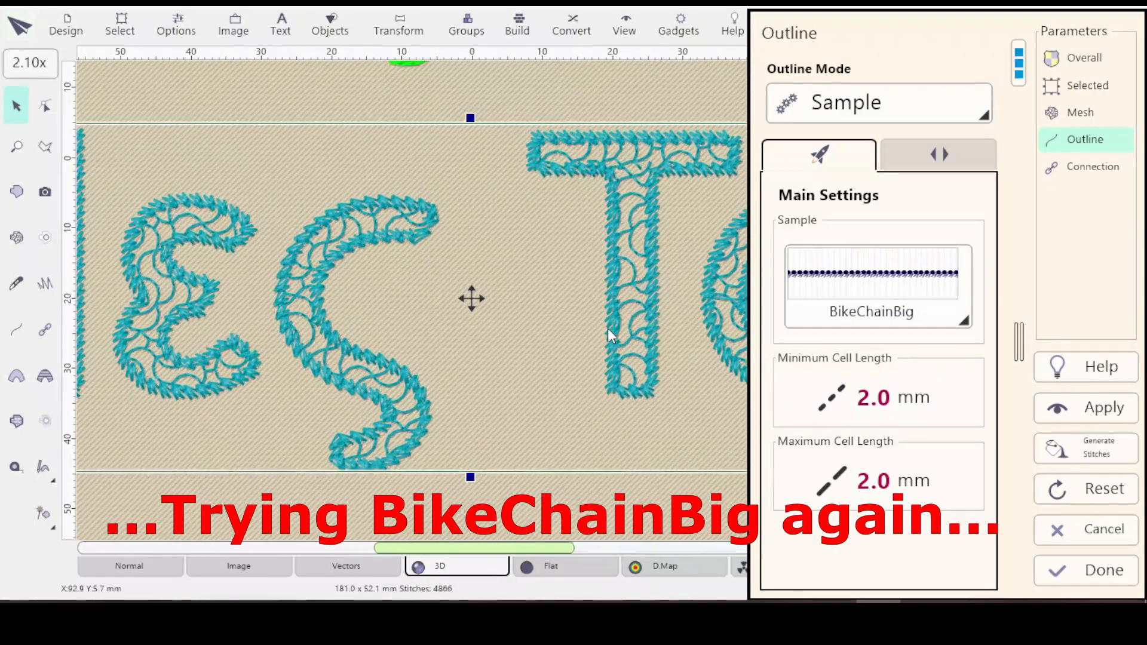
pyautogui.scroll(7, 608, 328)
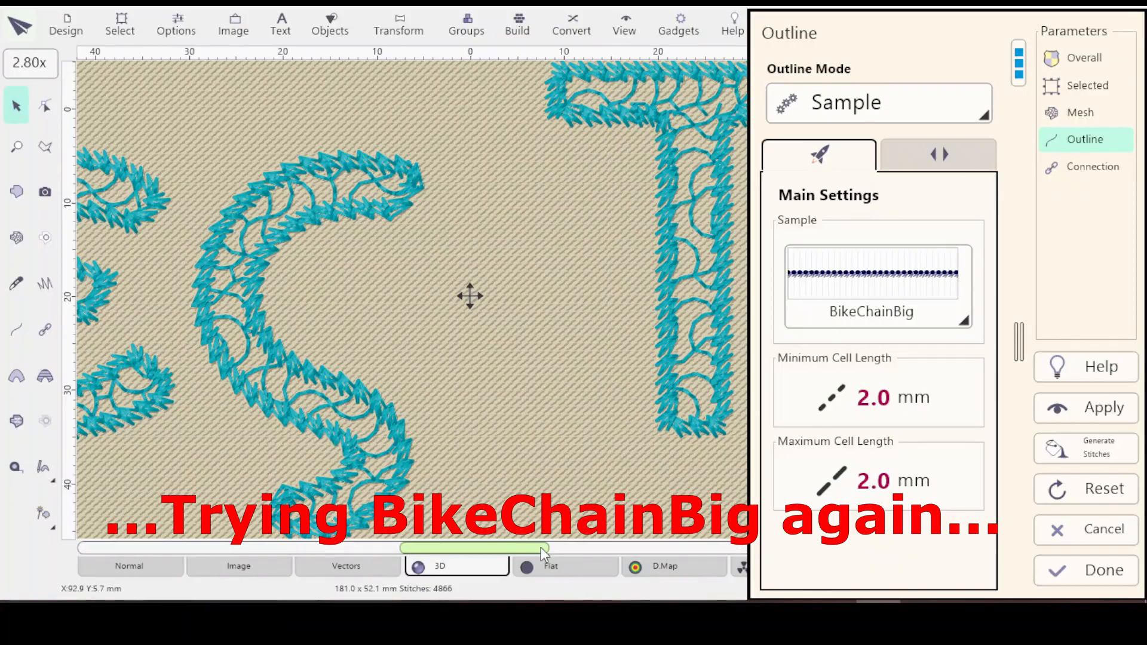
pyautogui.moveTo(608, 457); pyautogui.dragTo(400, 519)
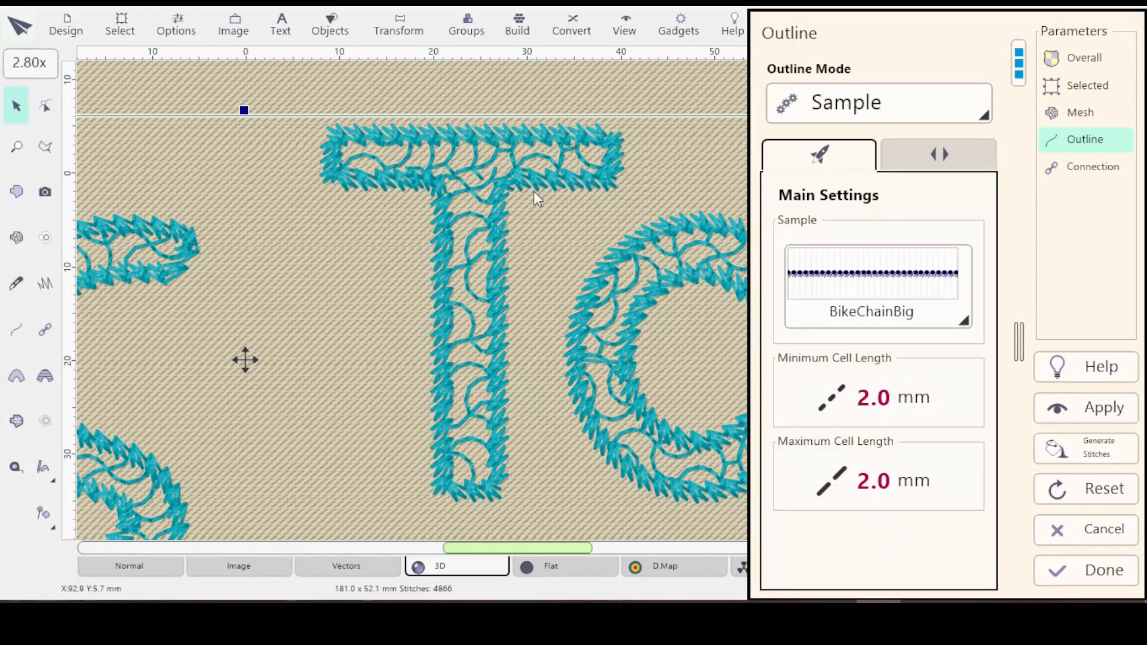
# Select the HeartbeatPoints sample to check its side settings, and restore BikeChainBig as the outline sample.
pyautogui.click(963, 321)
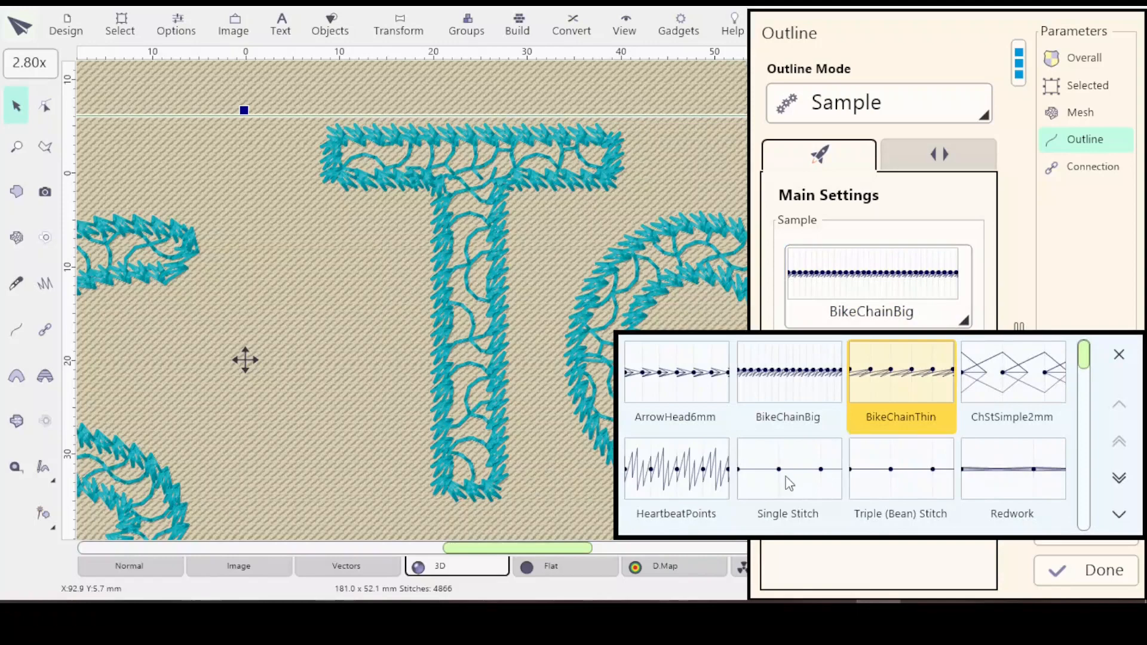
pyautogui.click(674, 473)
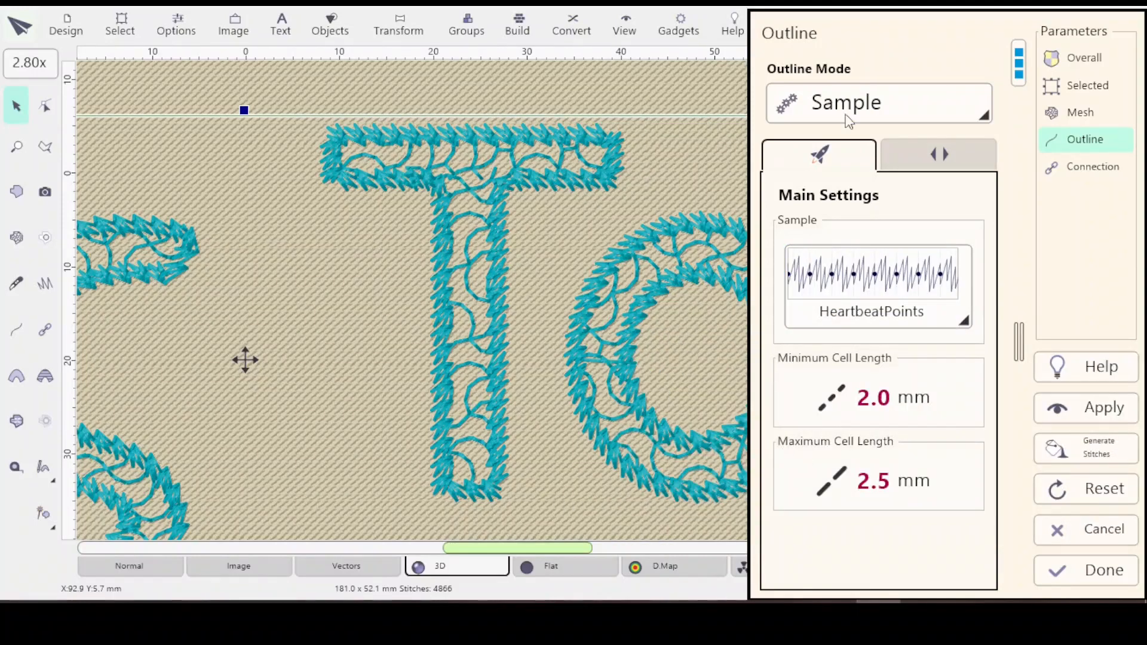
pyautogui.click(914, 151)
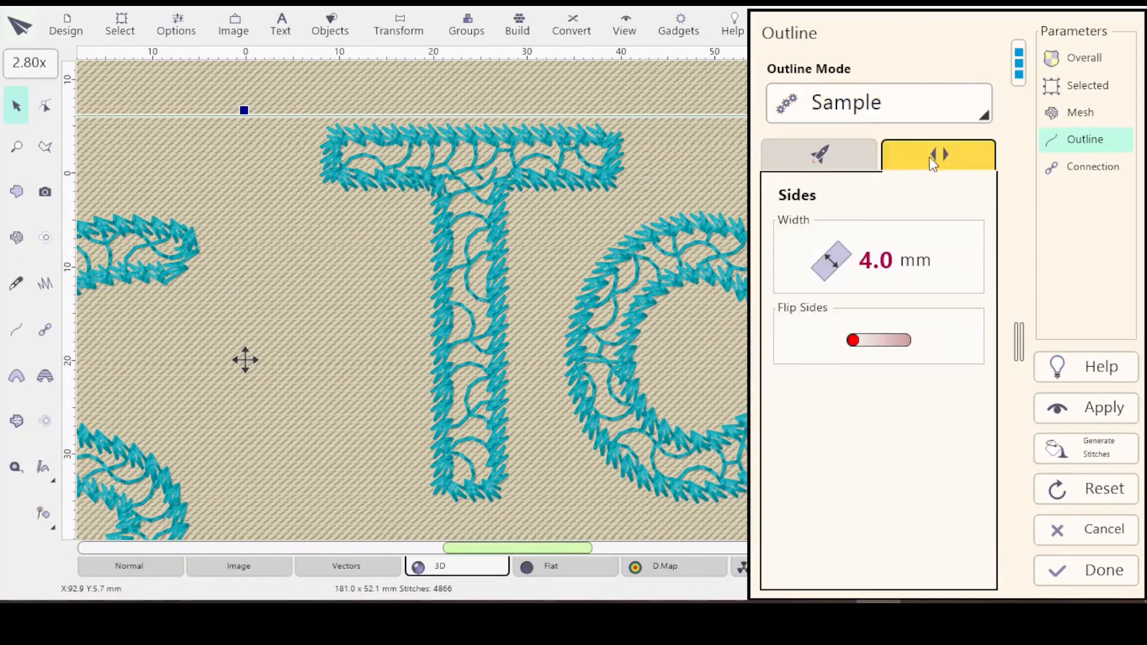
pyautogui.click(821, 153)
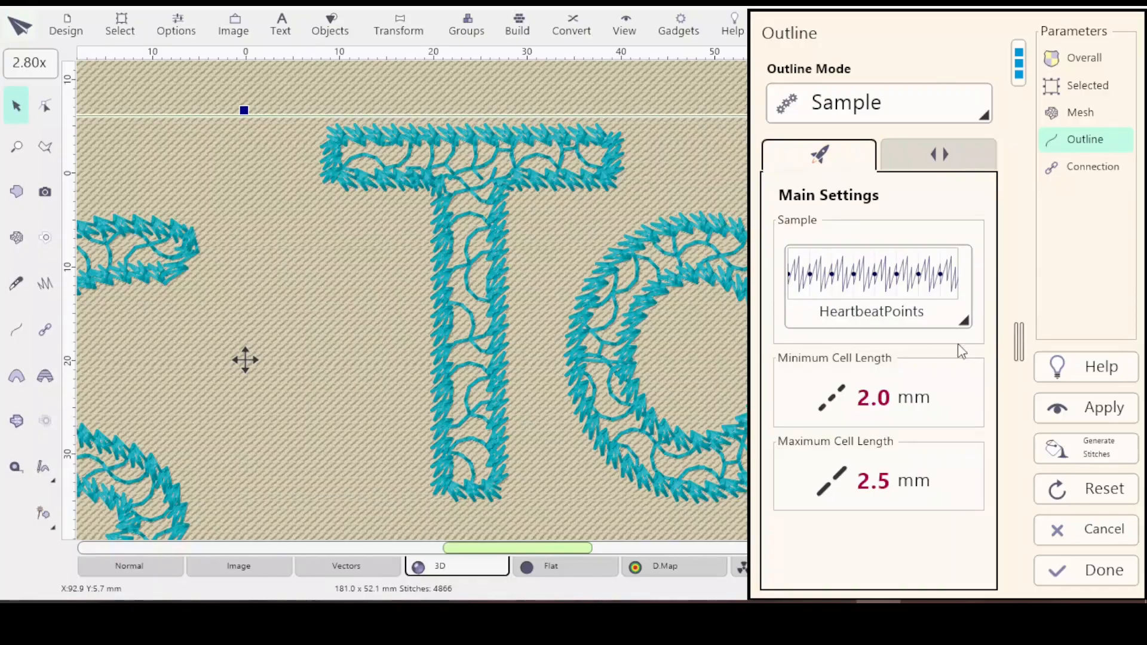
pyautogui.click(956, 323)
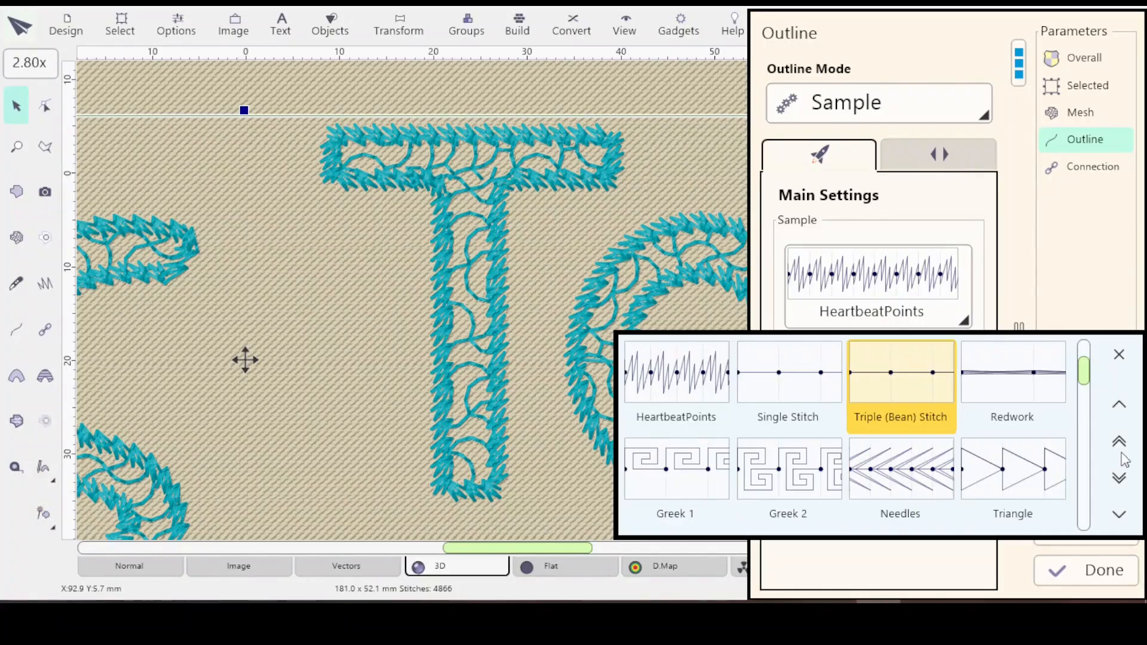
pyautogui.scroll(1, 897, 382)
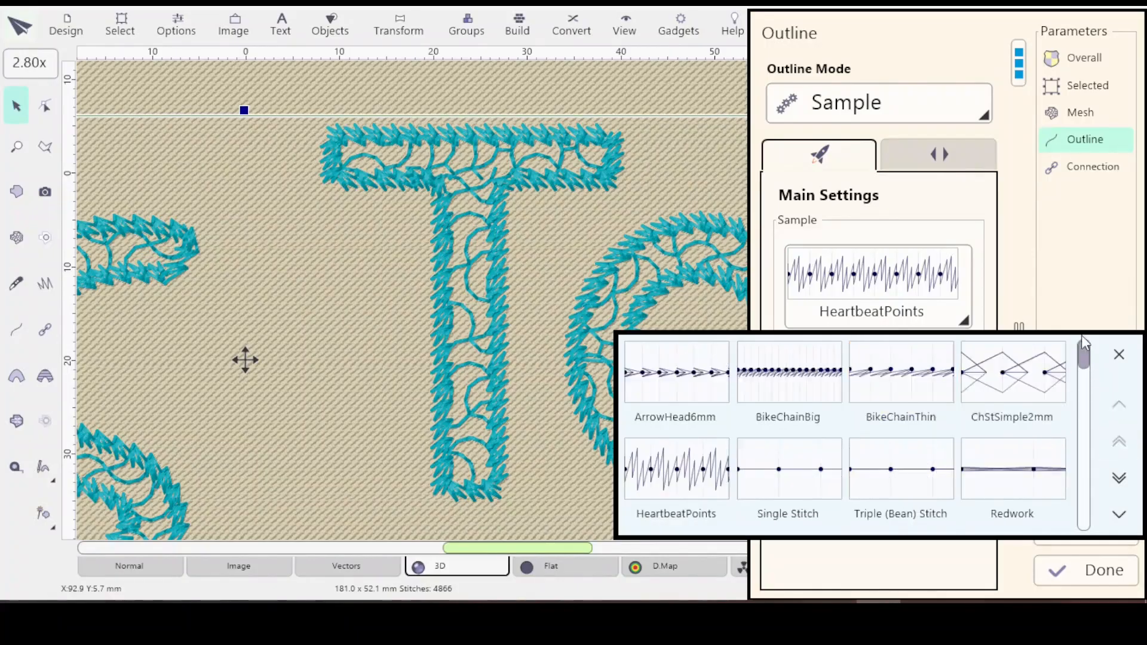
pyautogui.click(789, 374)
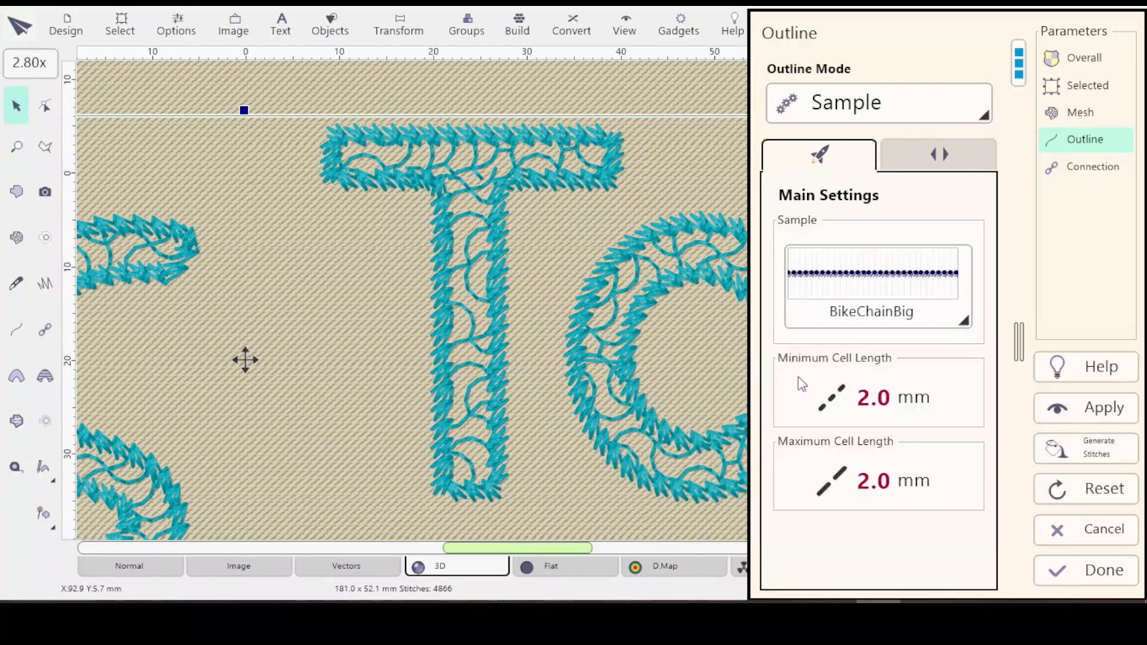
# Check BikeChainBig's side settings, and select HeartbeatPoints as the lettering's outline sample.
pyautogui.click(919, 160)
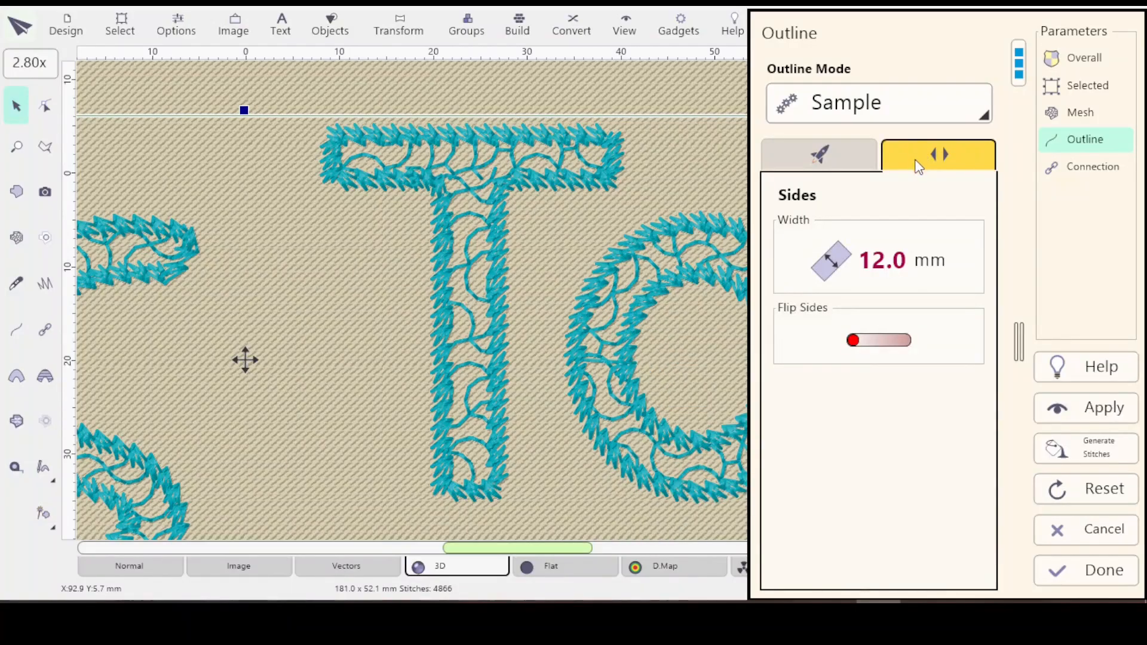
pyautogui.click(813, 153)
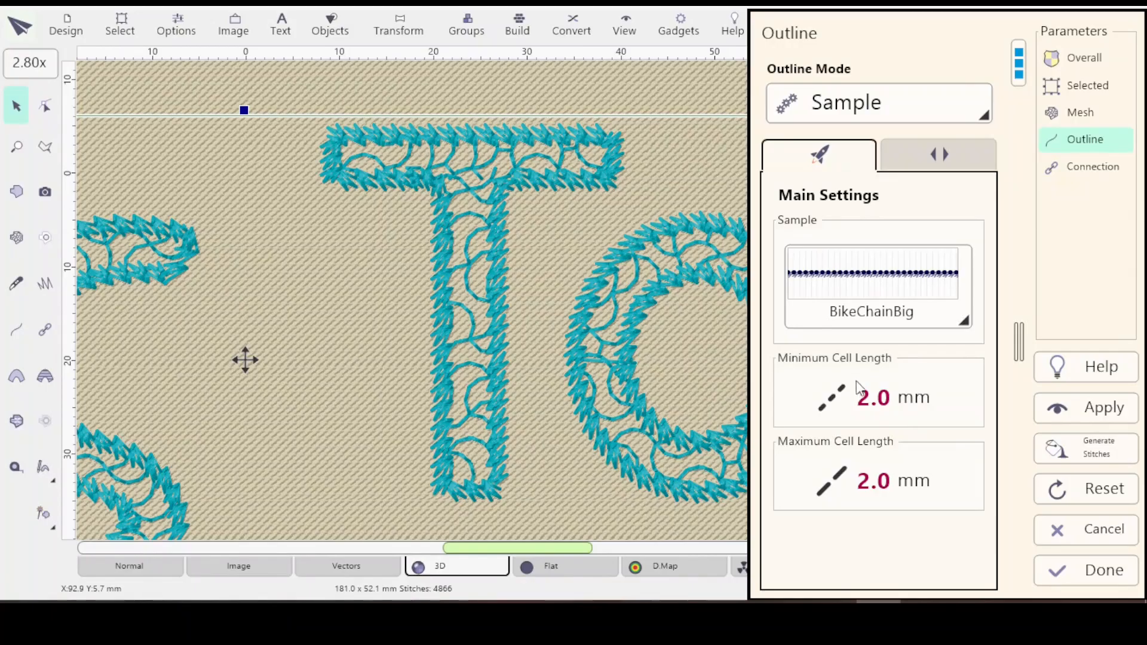
pyautogui.click(950, 318)
pyautogui.click(681, 475)
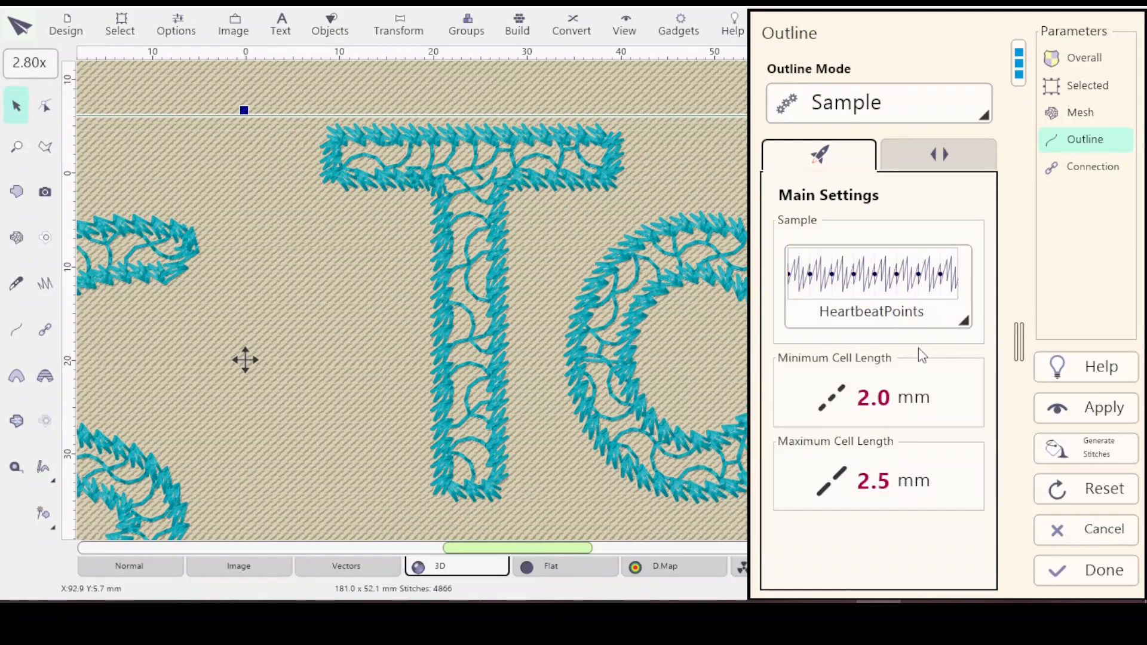
# Set the HeartbeatPoints outline's side width to 6 mm and apply it to the lettering.
pyautogui.click(947, 162)
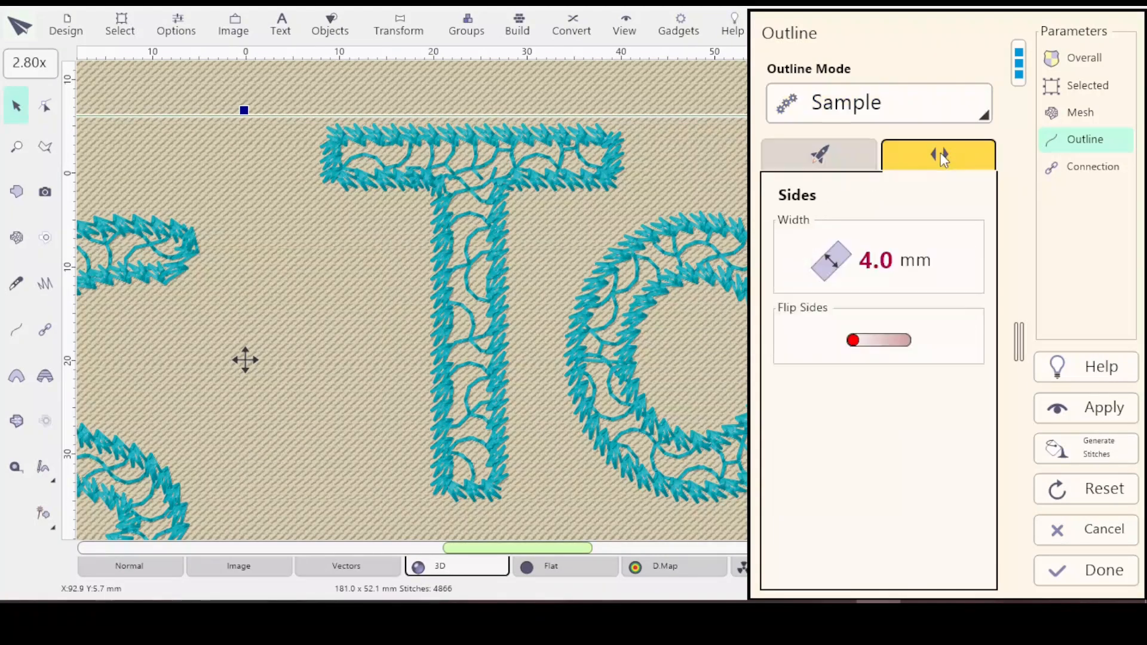
pyautogui.click(819, 270)
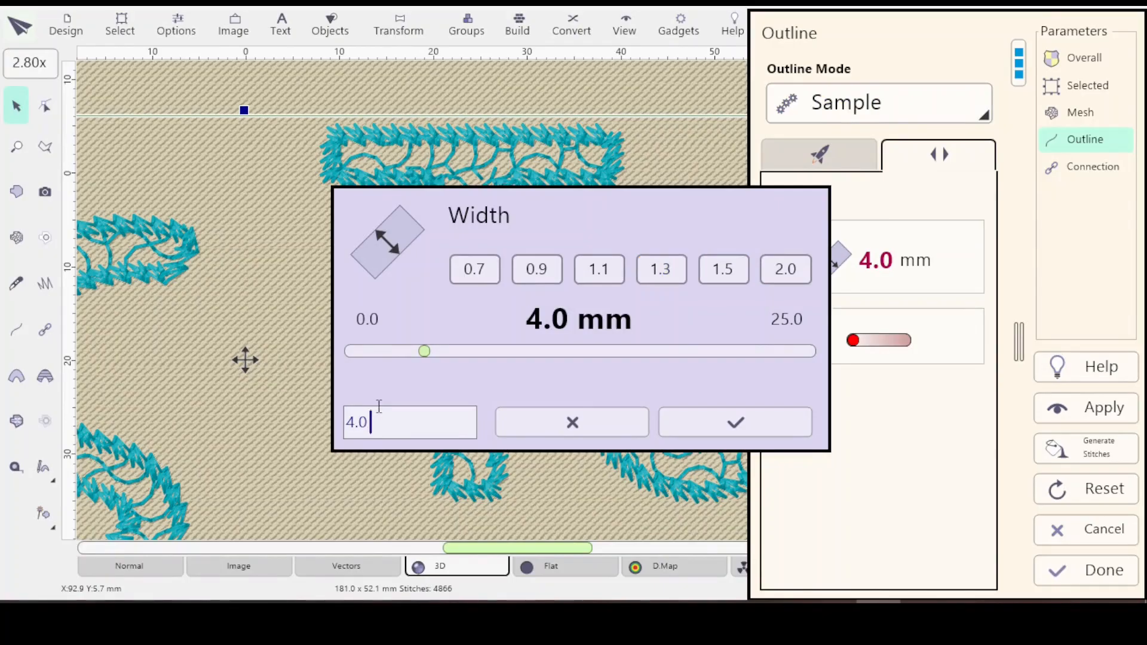
pyautogui.write('6')
pyautogui.press('Return')
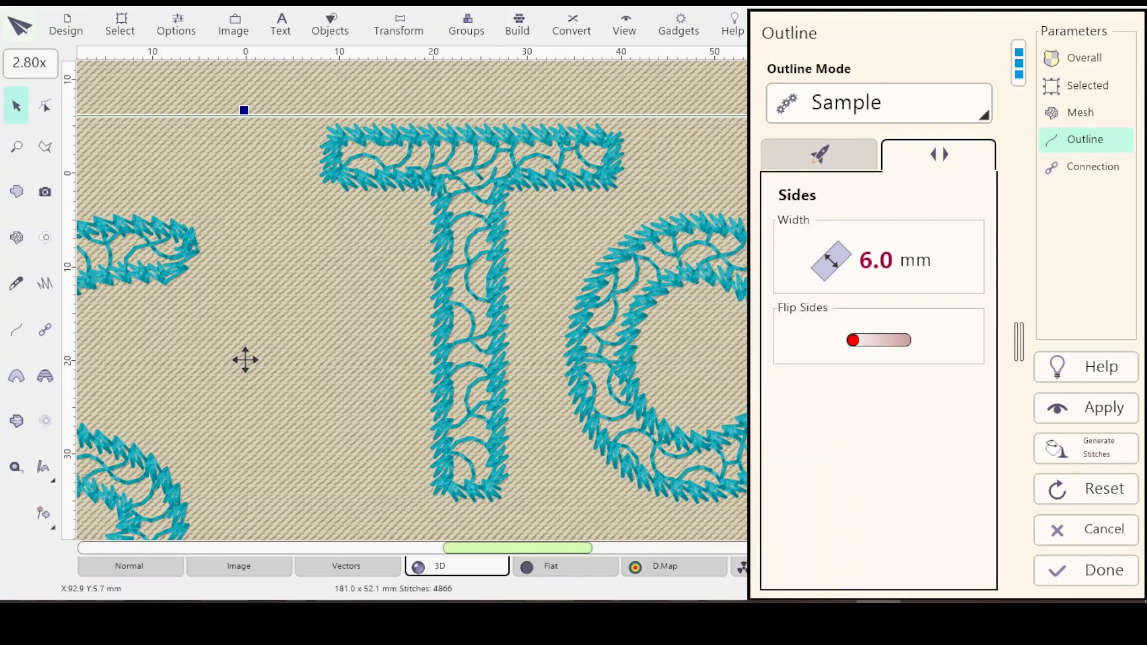
pyautogui.click(813, 150)
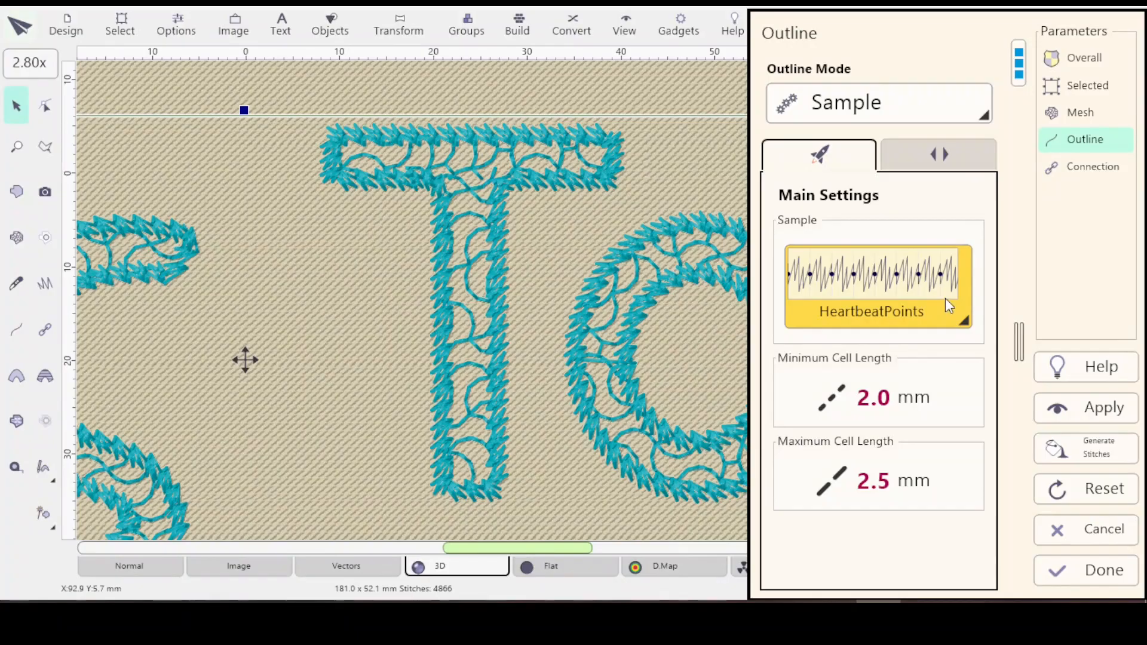
pyautogui.click(1091, 407)
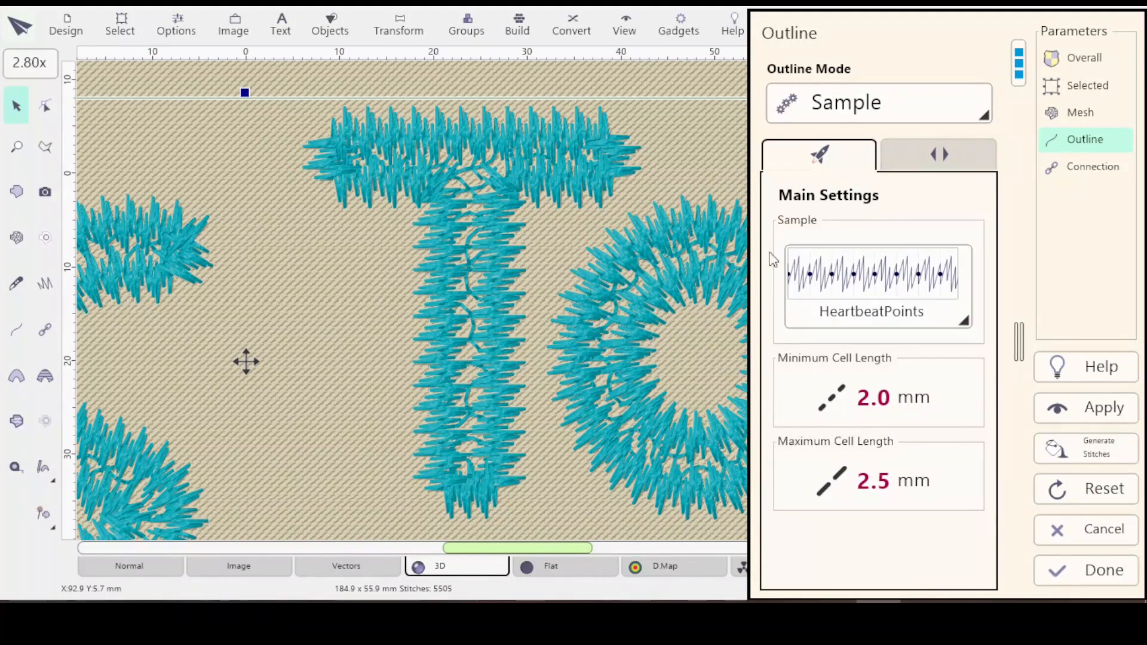
# Reduce the HeartbeatPoints outline's side width to 4 mm and apply it to the lettering.
pyautogui.click(943, 160)
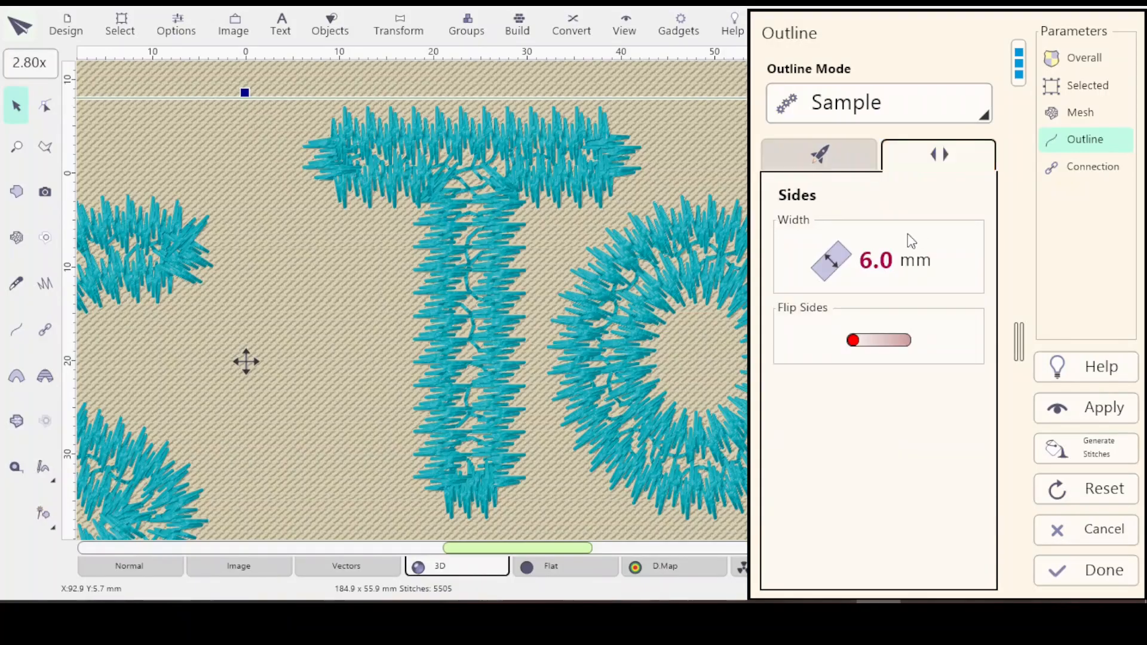
pyautogui.click(838, 267)
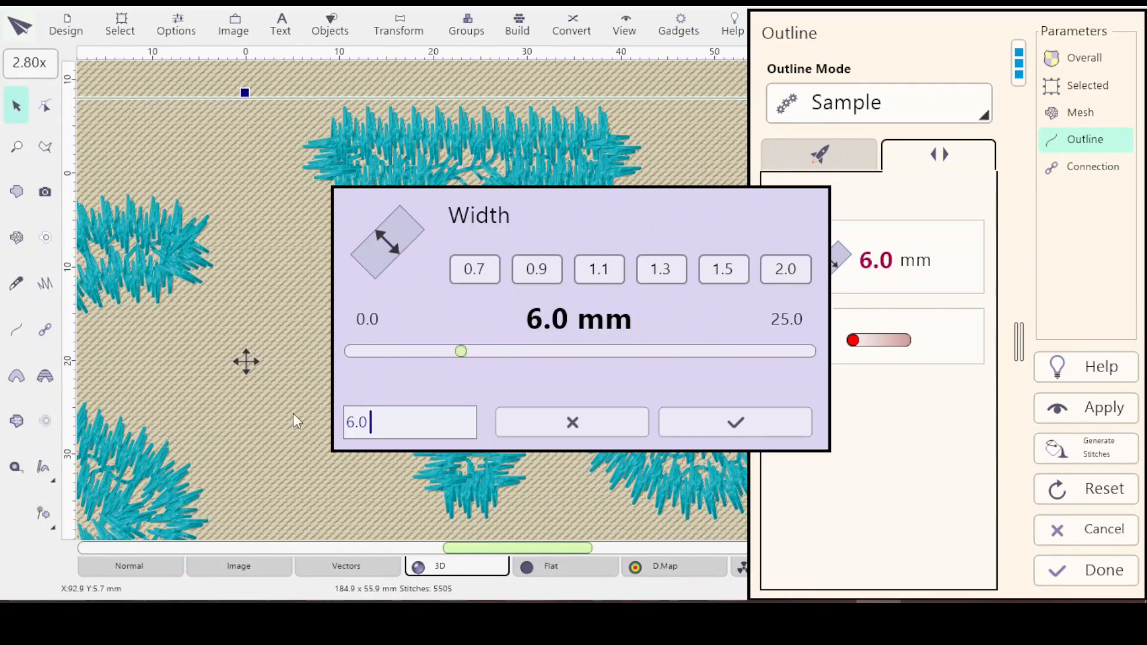
pyautogui.moveTo(361, 422); pyautogui.dragTo(347, 418)
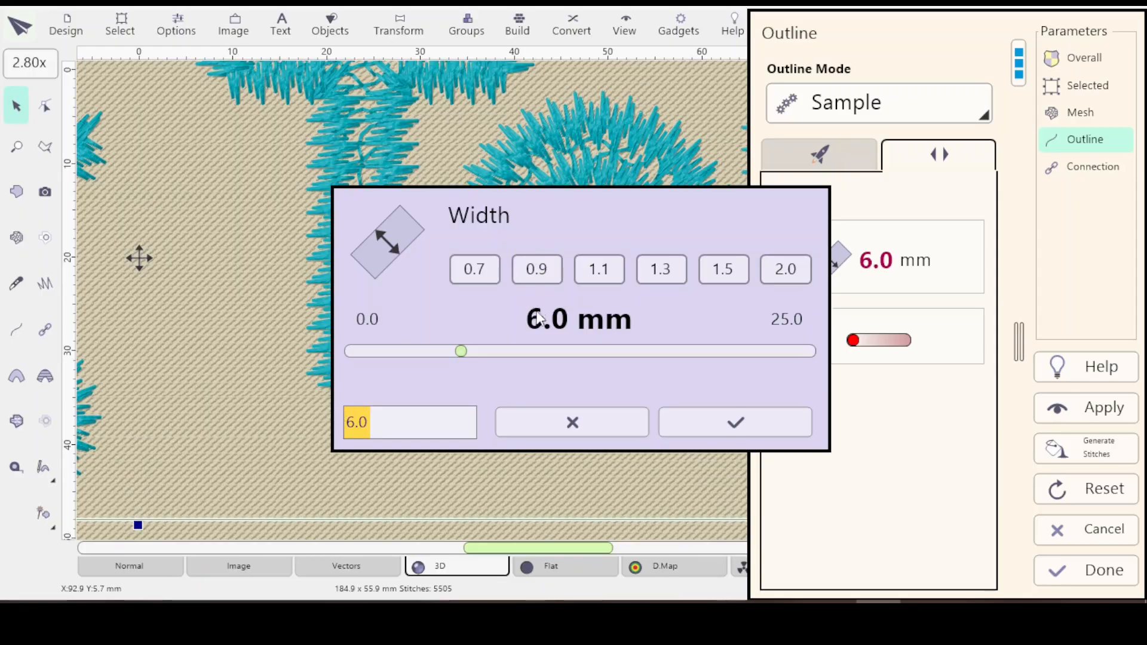
pyautogui.write('3')
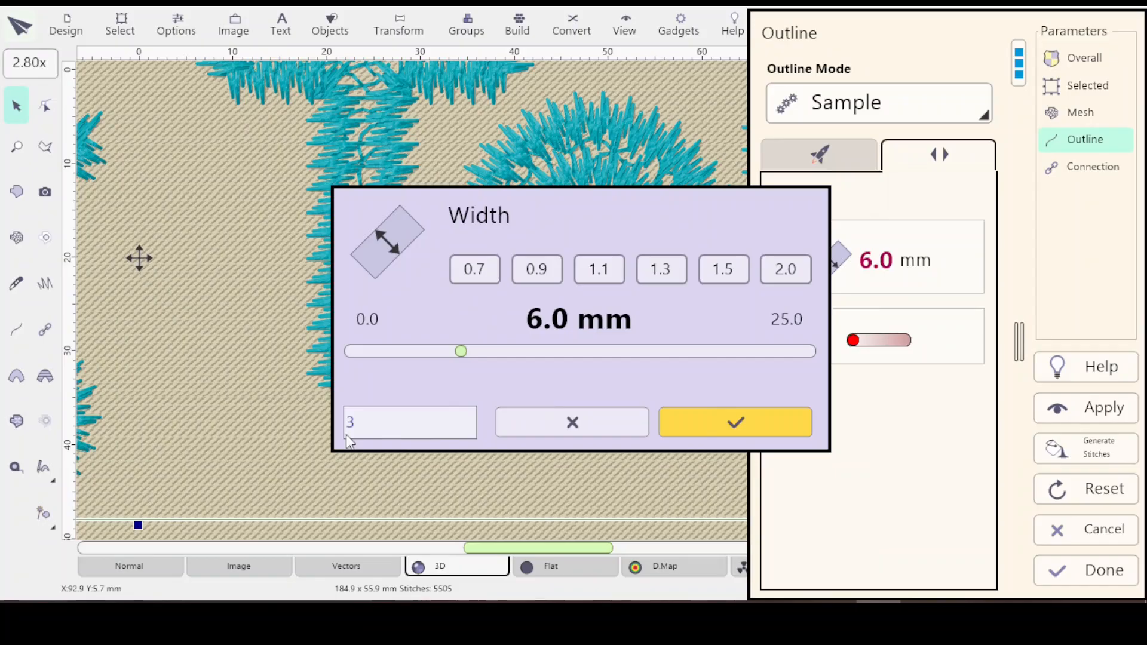
pyautogui.press('BackSpace')
pyautogui.write('4')
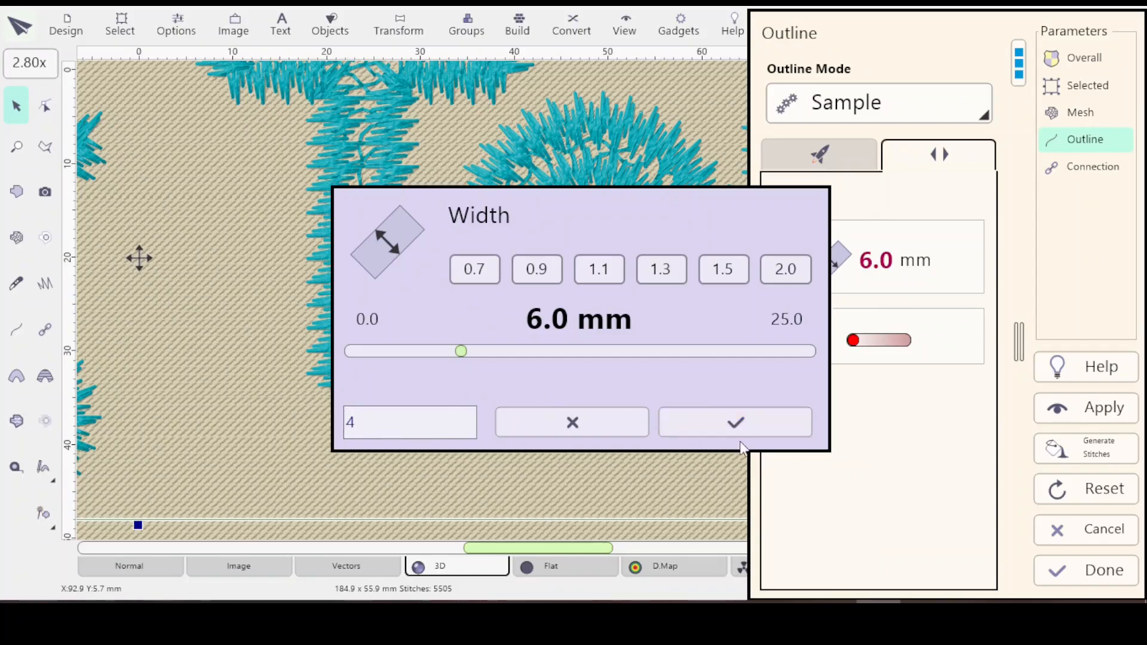
pyautogui.click(720, 419)
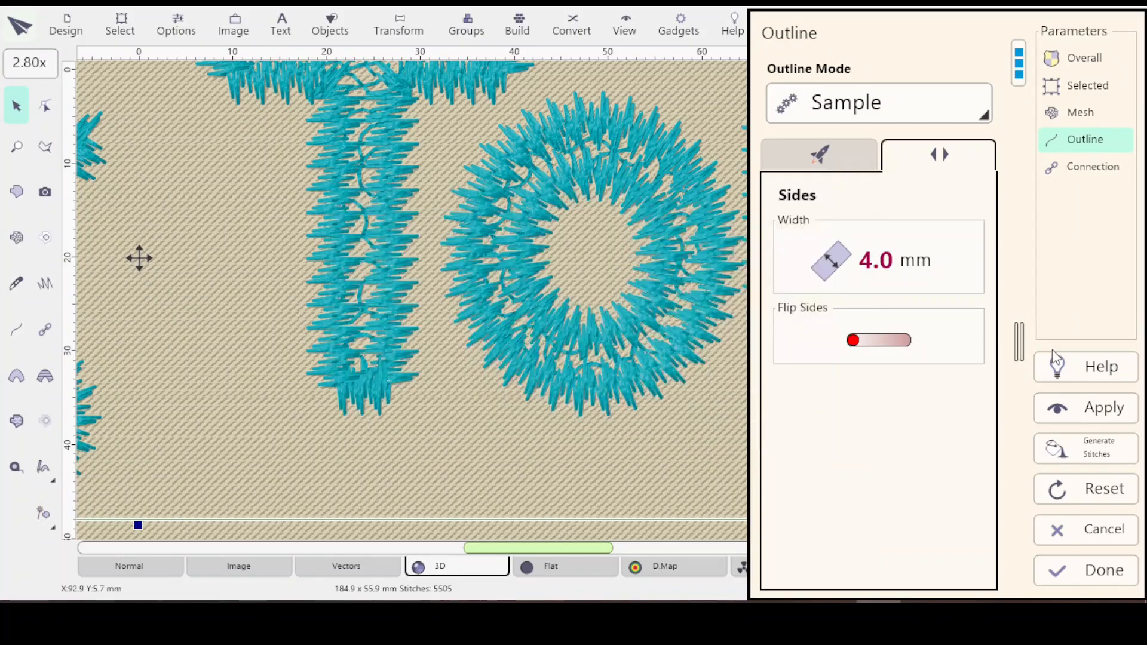
pyautogui.click(1091, 410)
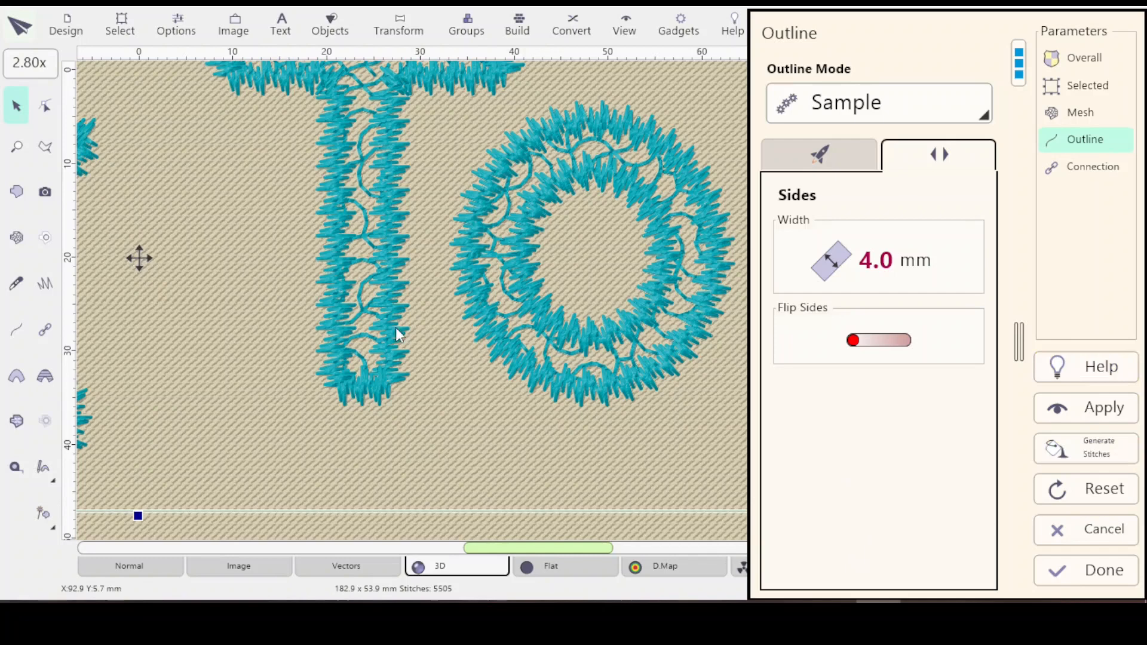
# Narrow the HeartbeatPoints outline's side width to 3 mm and reapply it to the lettering.
pyautogui.moveTo(385, 164); pyautogui.dragTo(441, 347)
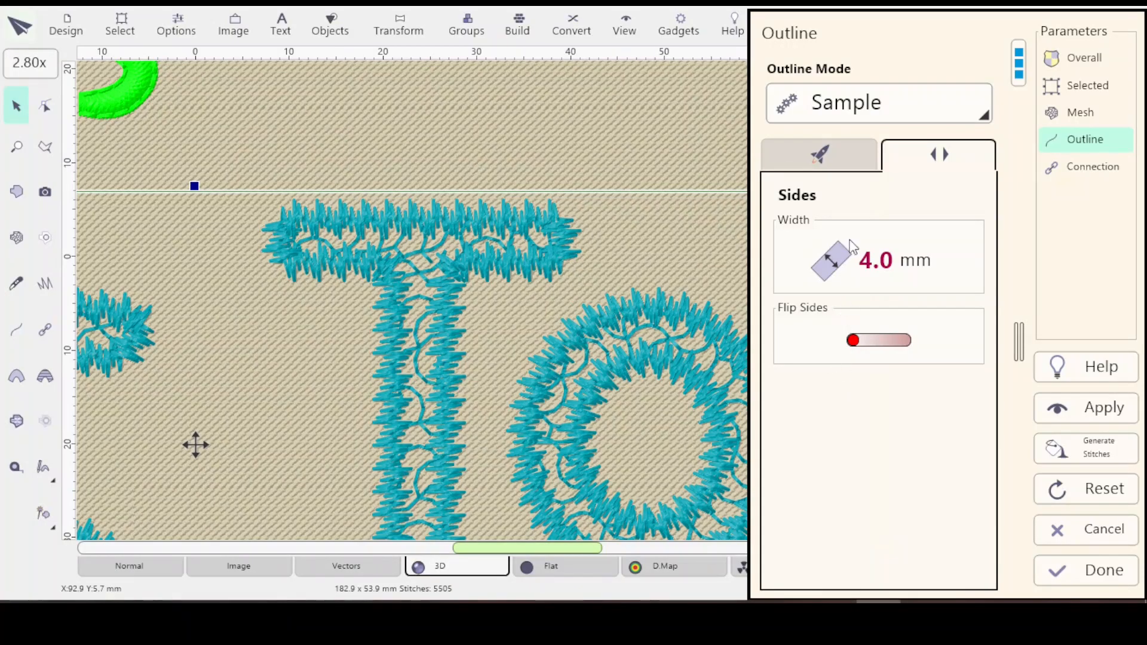
pyautogui.click(828, 267)
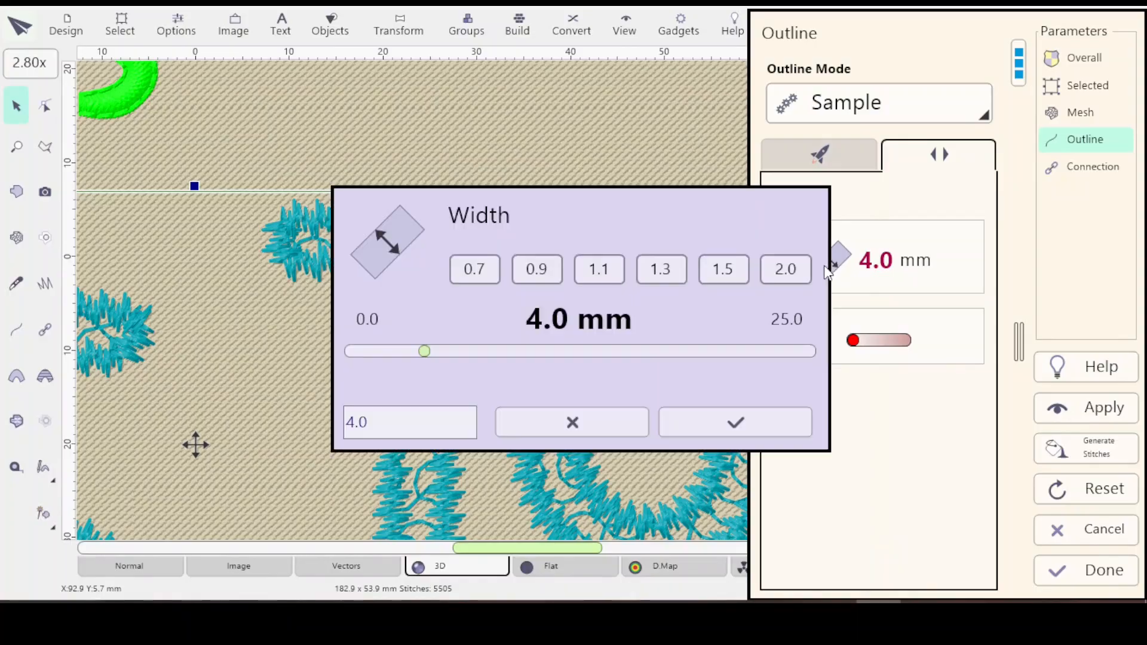
pyautogui.click(355, 421)
pyautogui.press('BackSpace')
pyautogui.write('3')
pyautogui.press('Return')
pyautogui.click(1097, 412)
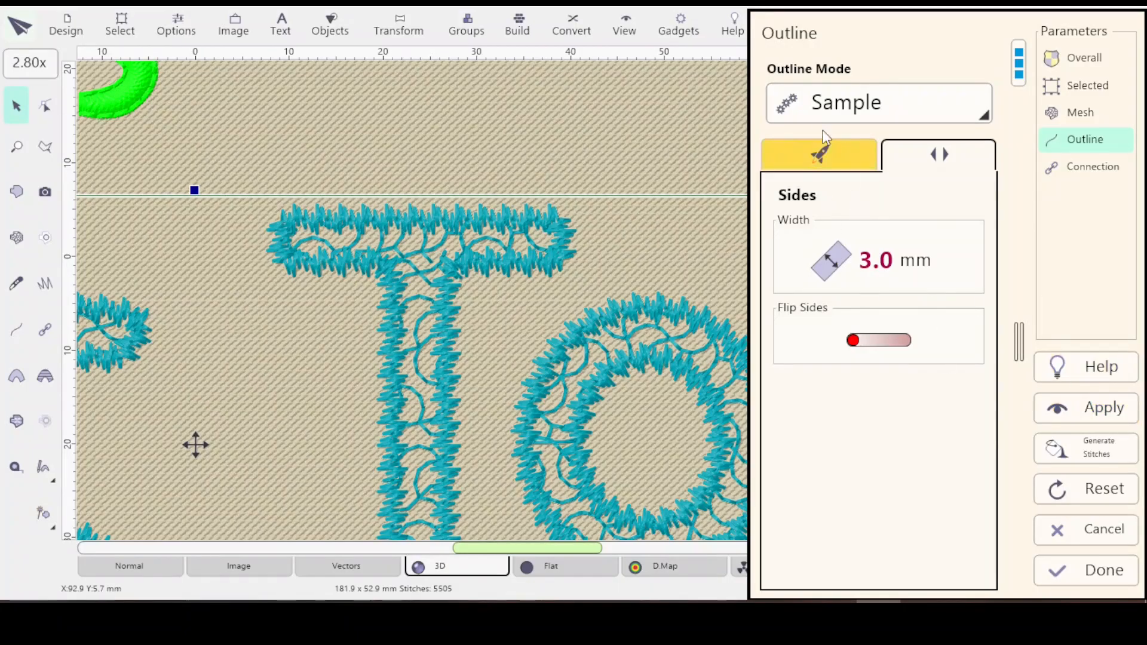
# Examine the outline stitches across the letters and up close on the letter Π, in both 3D and vector views.
pyautogui.click(830, 150)
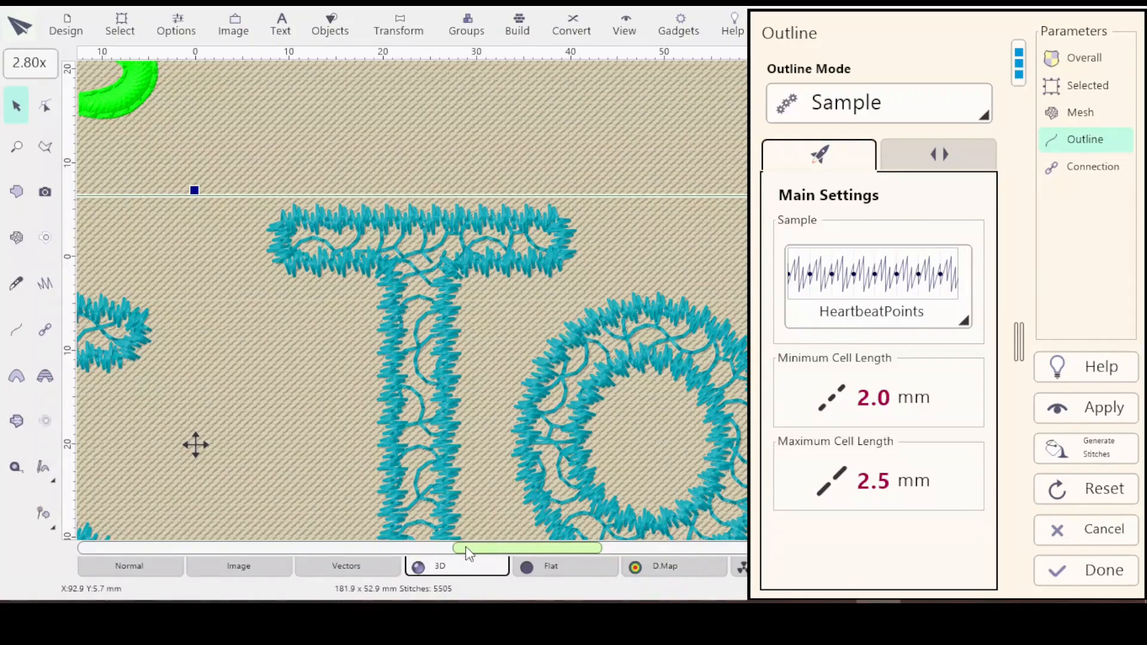
pyautogui.moveTo(145, 397); pyautogui.dragTo(549, 357)
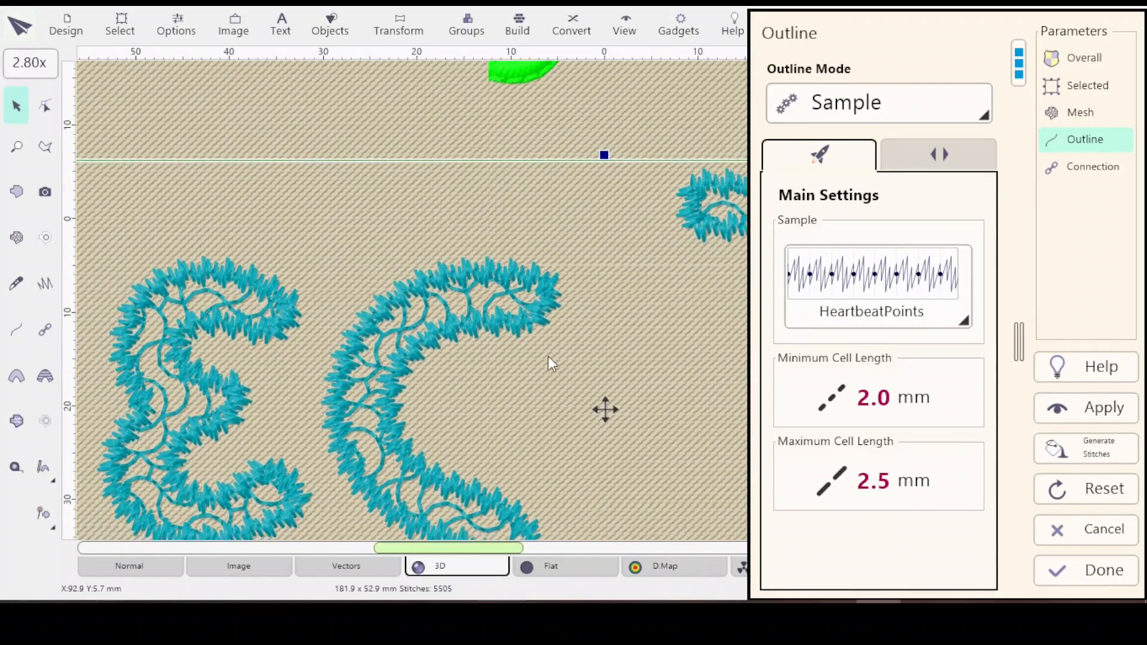
pyautogui.moveTo(280, 299); pyautogui.dragTo(578, 382)
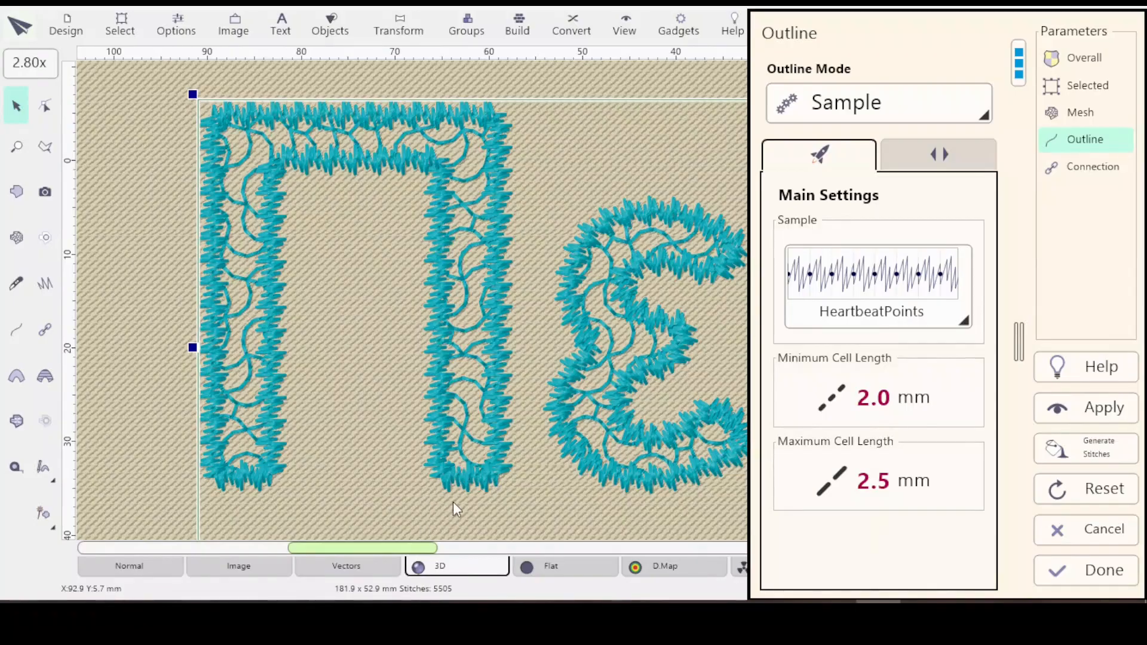
pyautogui.click(937, 156)
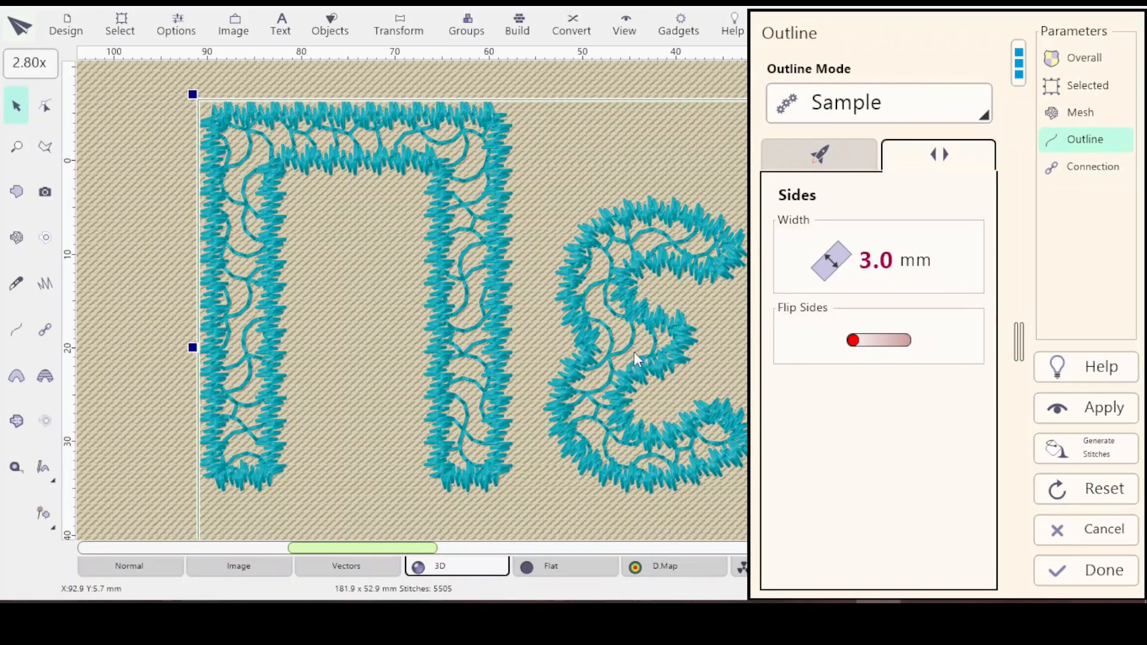
pyautogui.scroll(1, 489, 308)
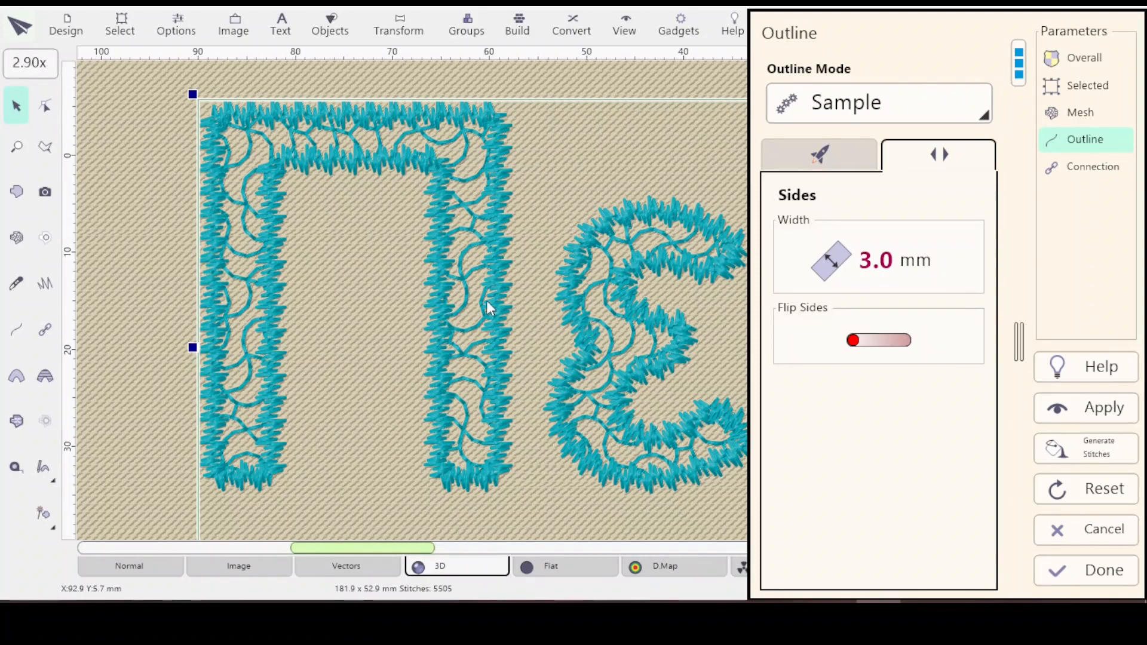
pyautogui.scroll(7, 489, 306)
pyautogui.scroll(5, 512, 315)
pyautogui.scroll(6, 512, 308)
pyautogui.scroll(3, 540, 336)
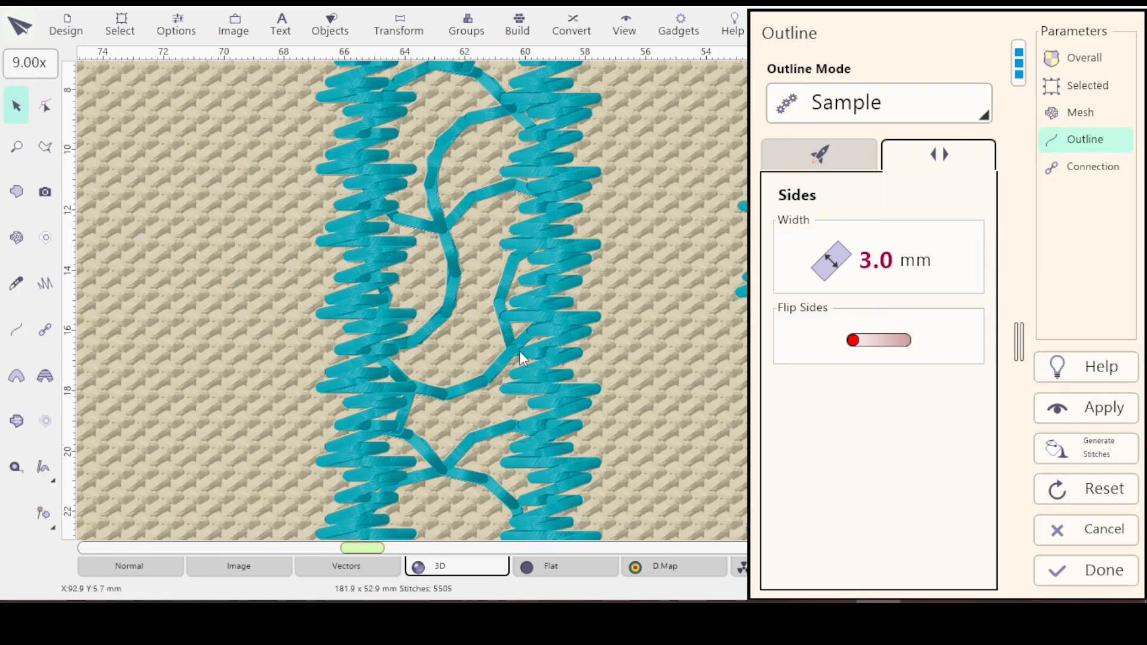
pyautogui.click(357, 568)
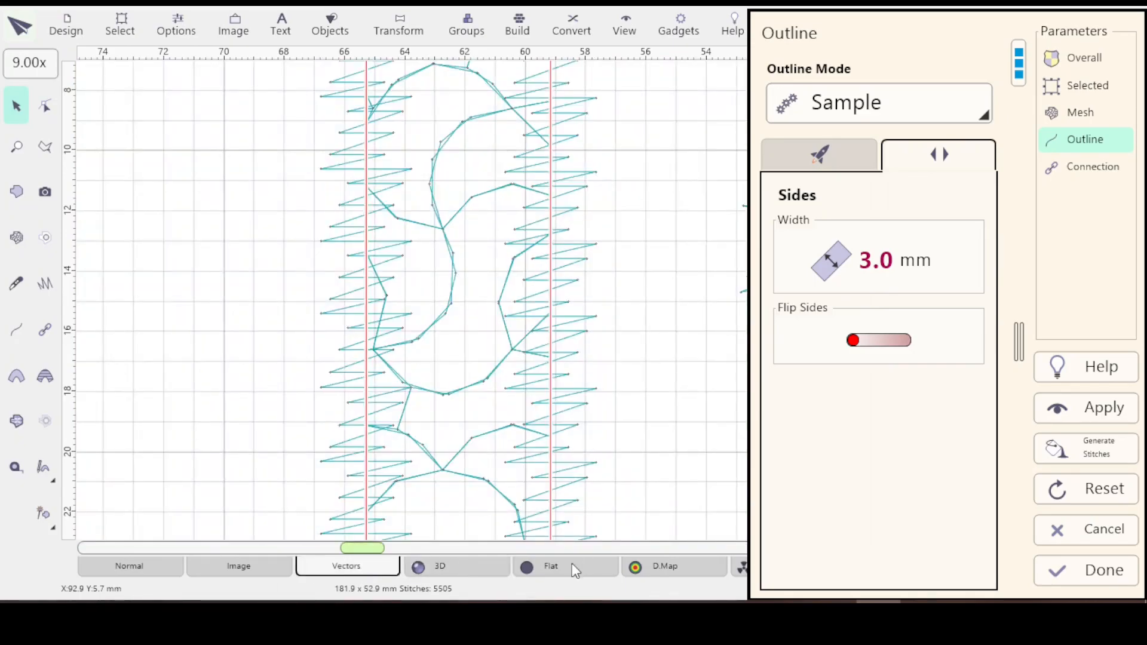
pyautogui.click(459, 568)
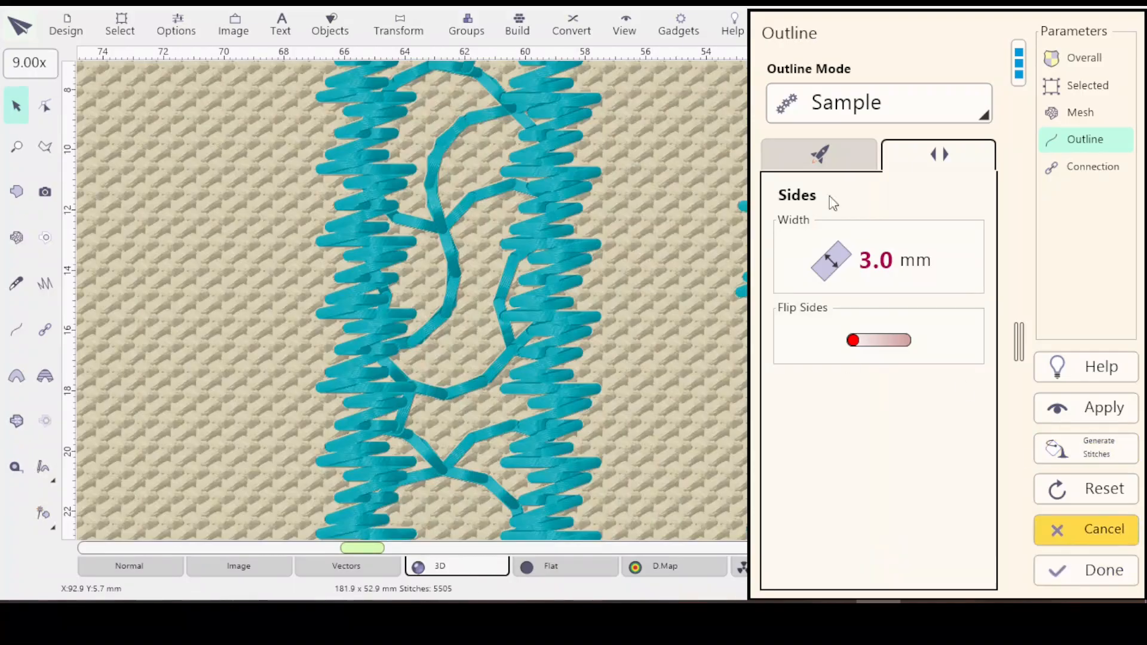
# Review the outline's sample and side settings, accept the parameters, and deselect the lettering with the whole design in view.
pyautogui.click(827, 164)
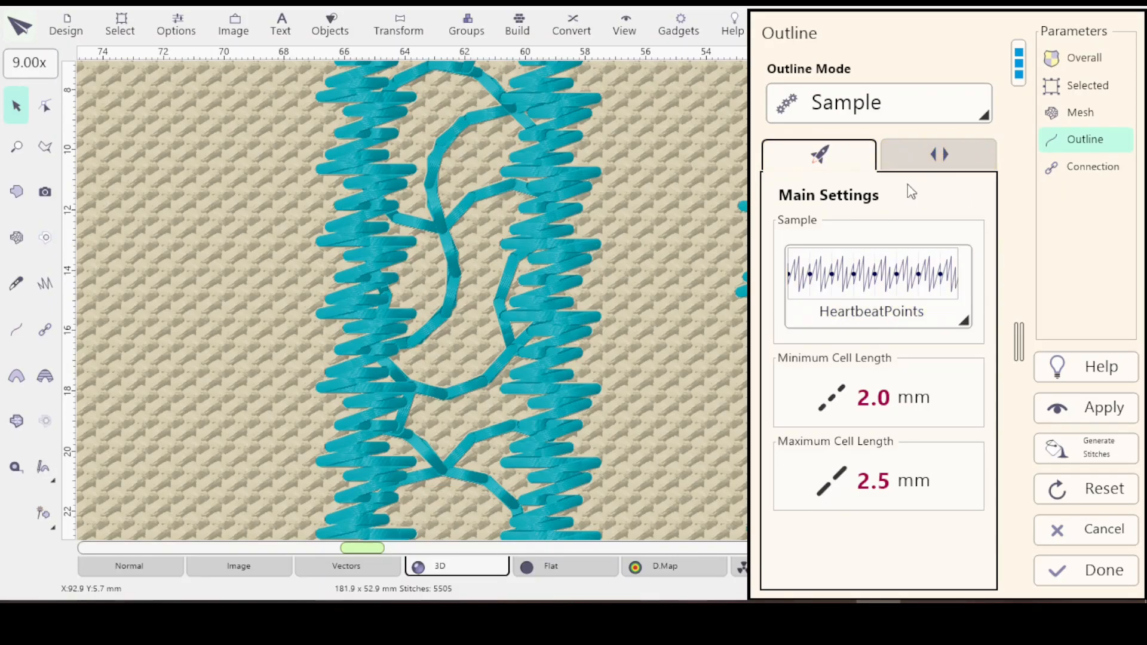
pyautogui.click(939, 149)
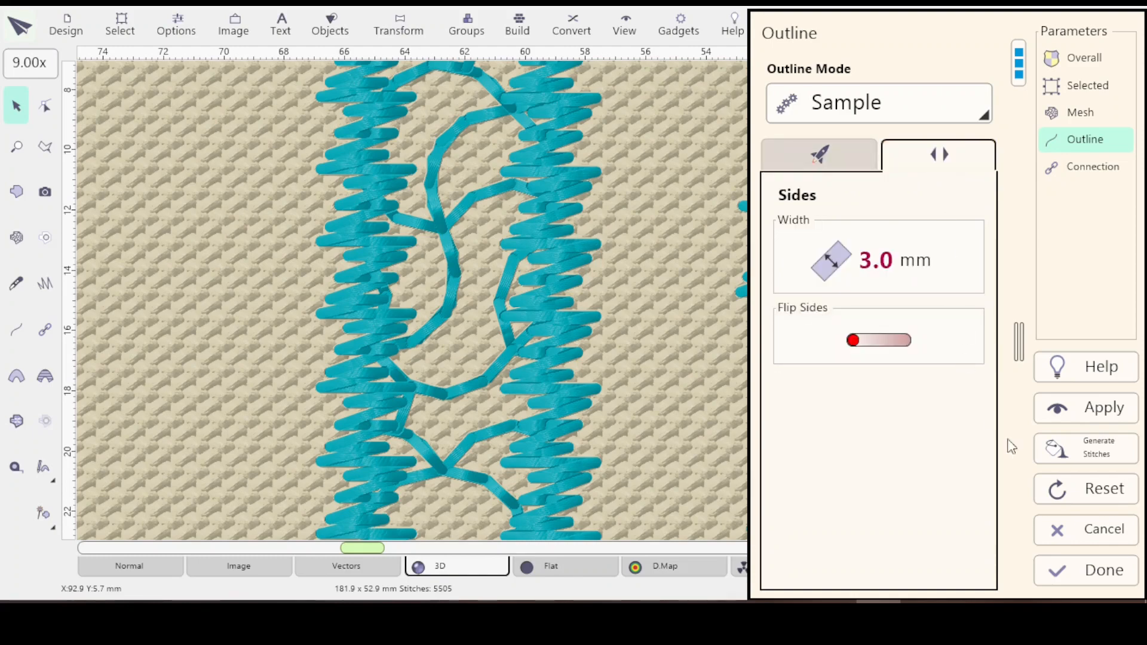
pyautogui.click(1085, 569)
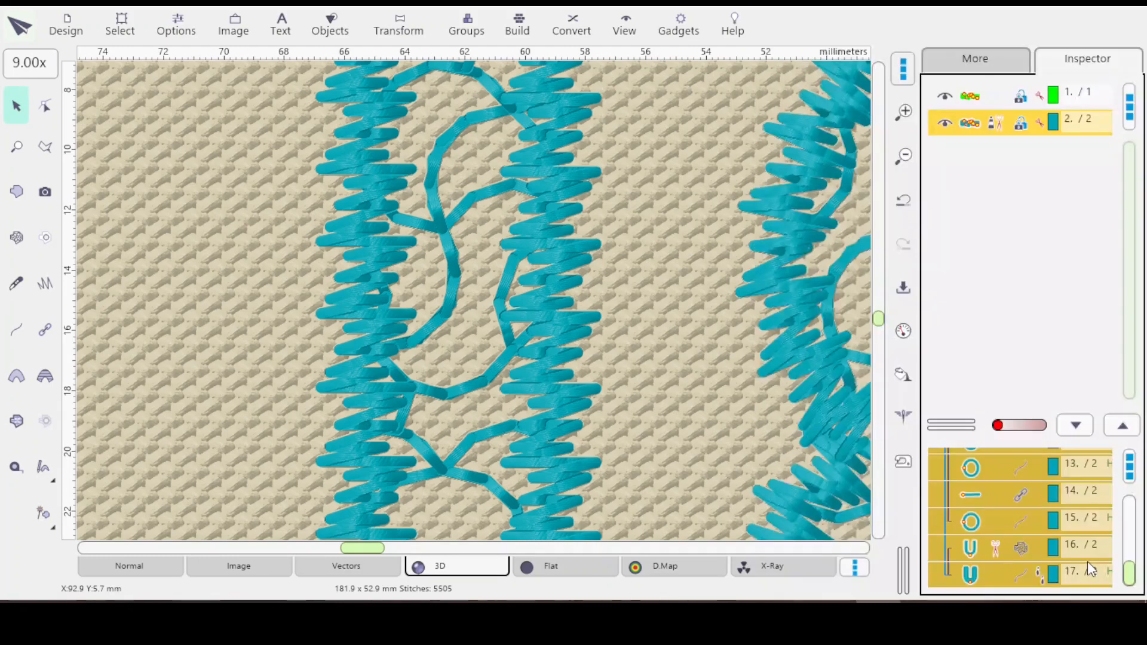
pyautogui.doubleClick(1033, 118)
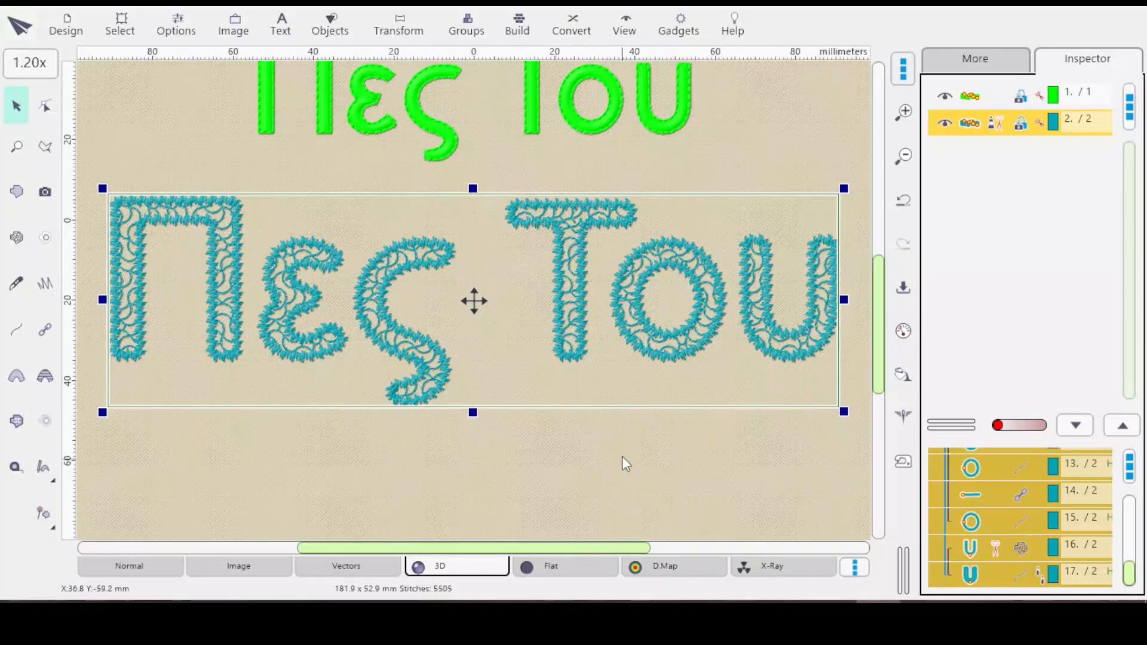
pyautogui.click(649, 474)
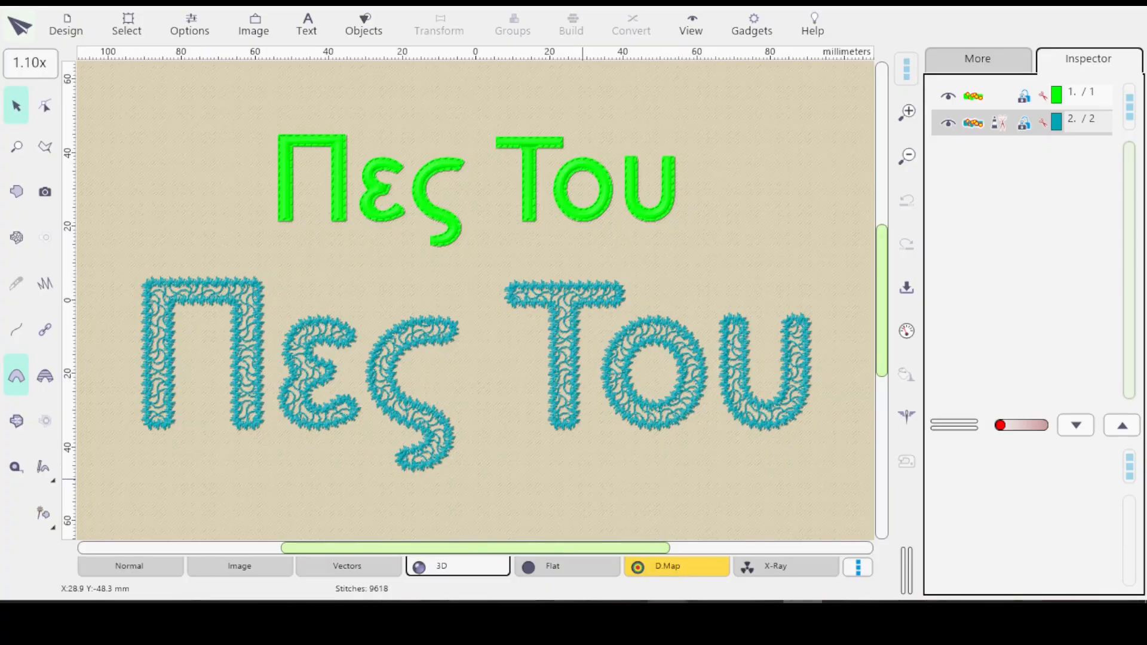
# Switch to the browser and look through the Embird ESMs page of WeQuilt Studio for outline and motif files.
pyautogui.click(668, 622)
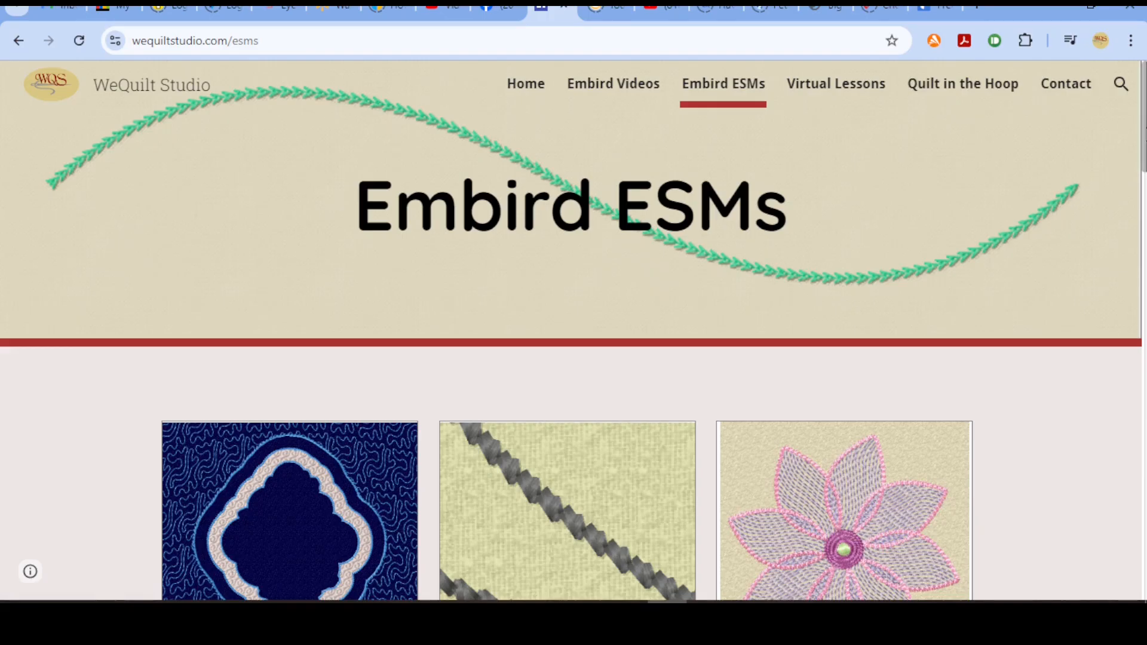
pyautogui.scroll(-8, 572, 354)
pyautogui.scroll(-10, 572, 355)
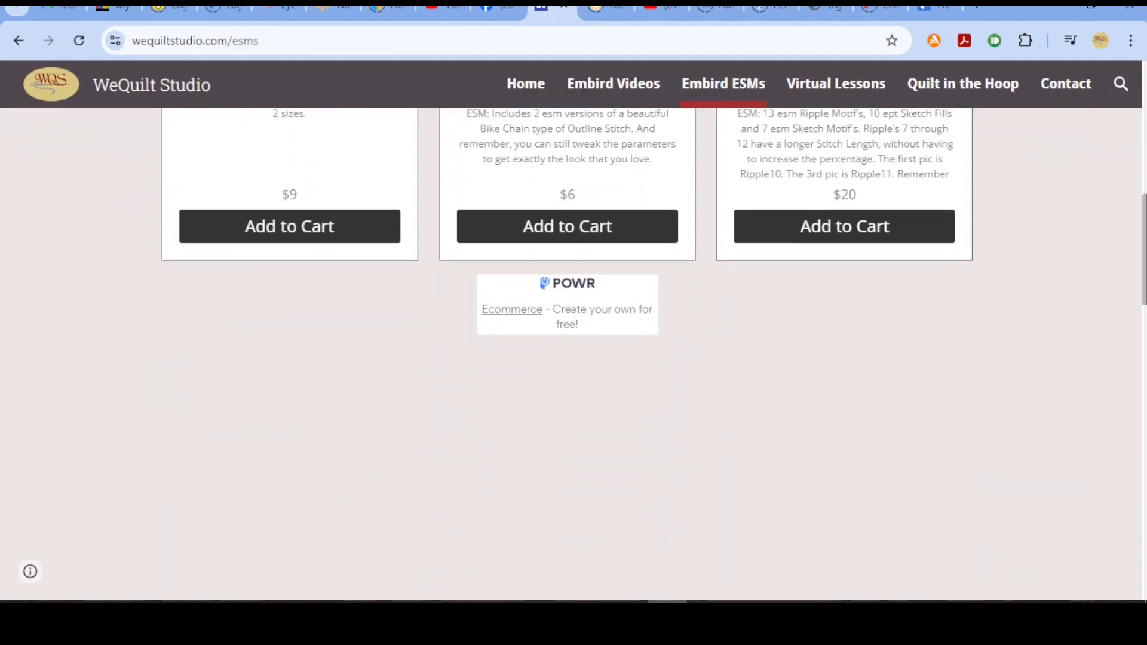
pyautogui.scroll(-12, 572, 355)
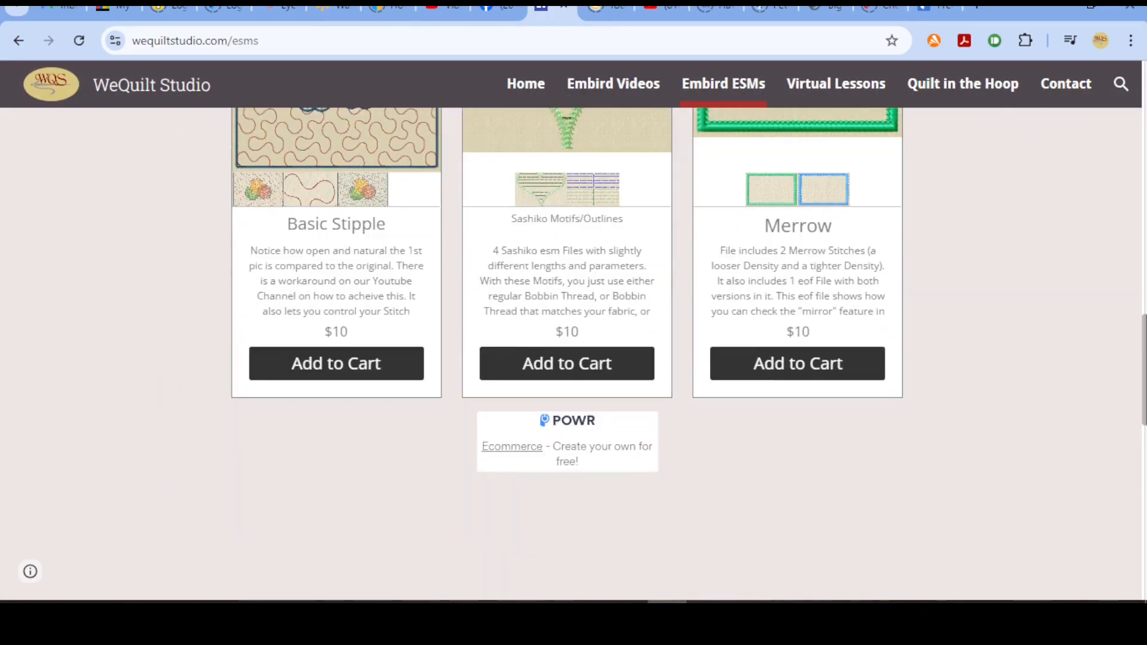
pyautogui.scroll(-3, 331, 429)
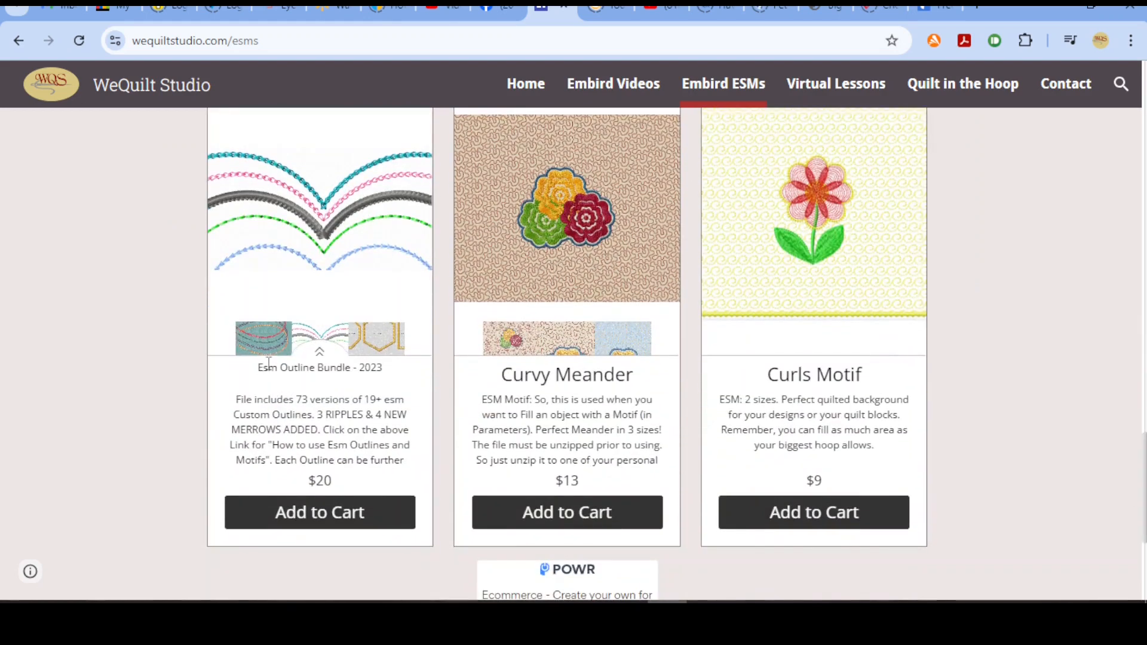
# View the preview images of the Esm Outline Bundle - 2023.
pyautogui.click(269, 352)
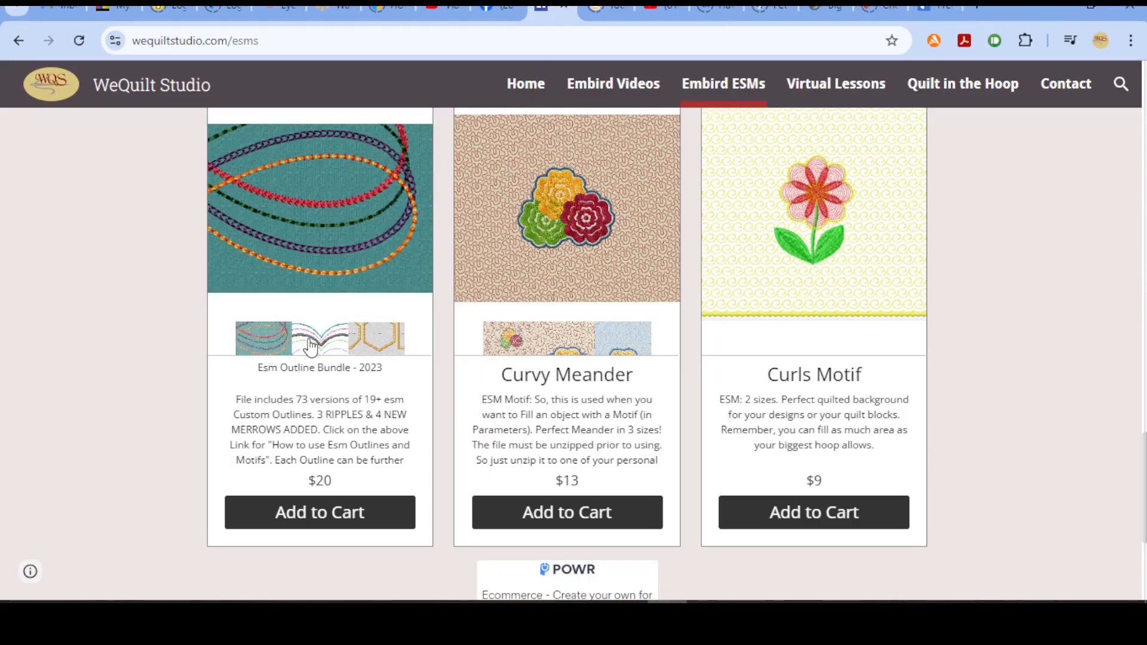
pyautogui.click(398, 333)
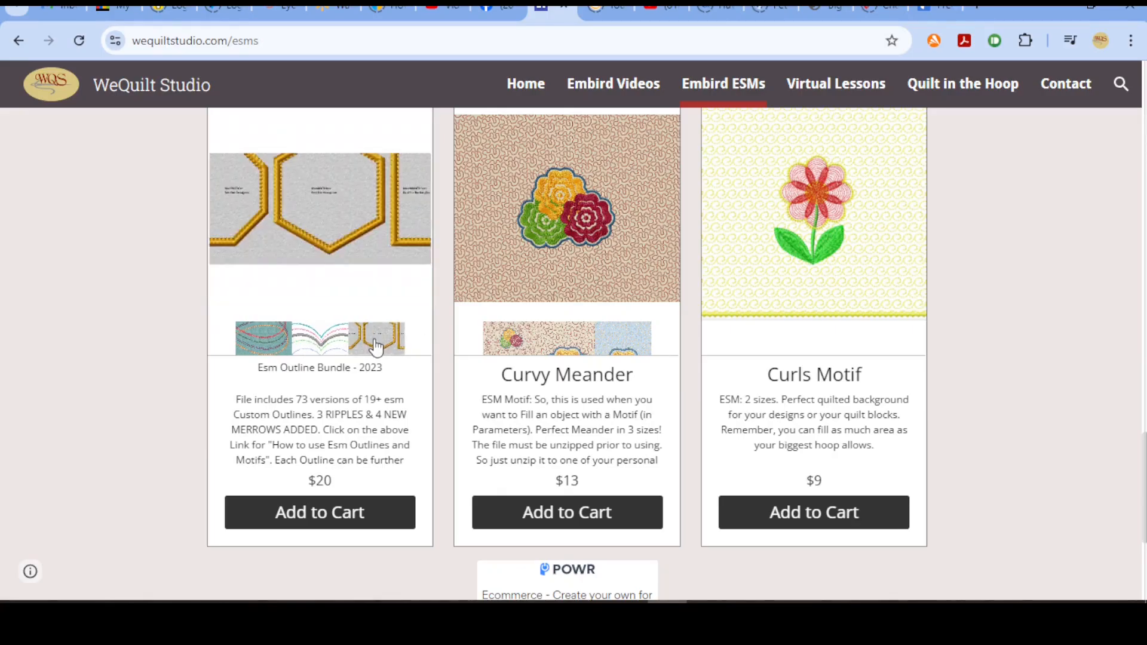
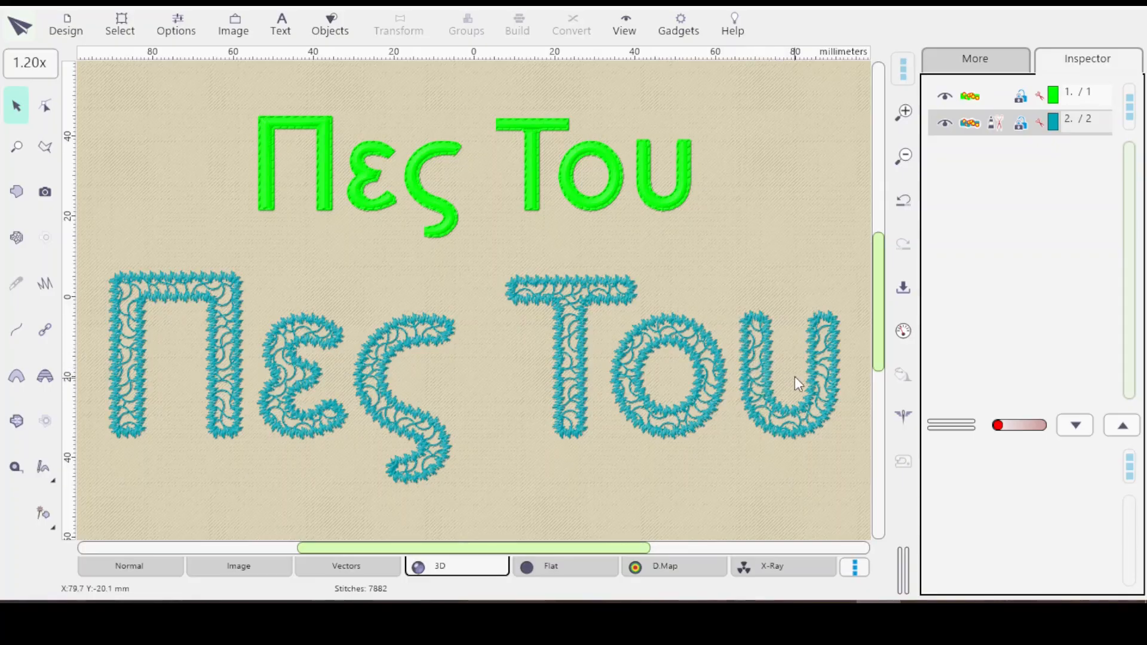
# Switch back to Embird Studio and set the mesh mode of the lower blue lettering to Tiles.
pyautogui.click(900, 345)
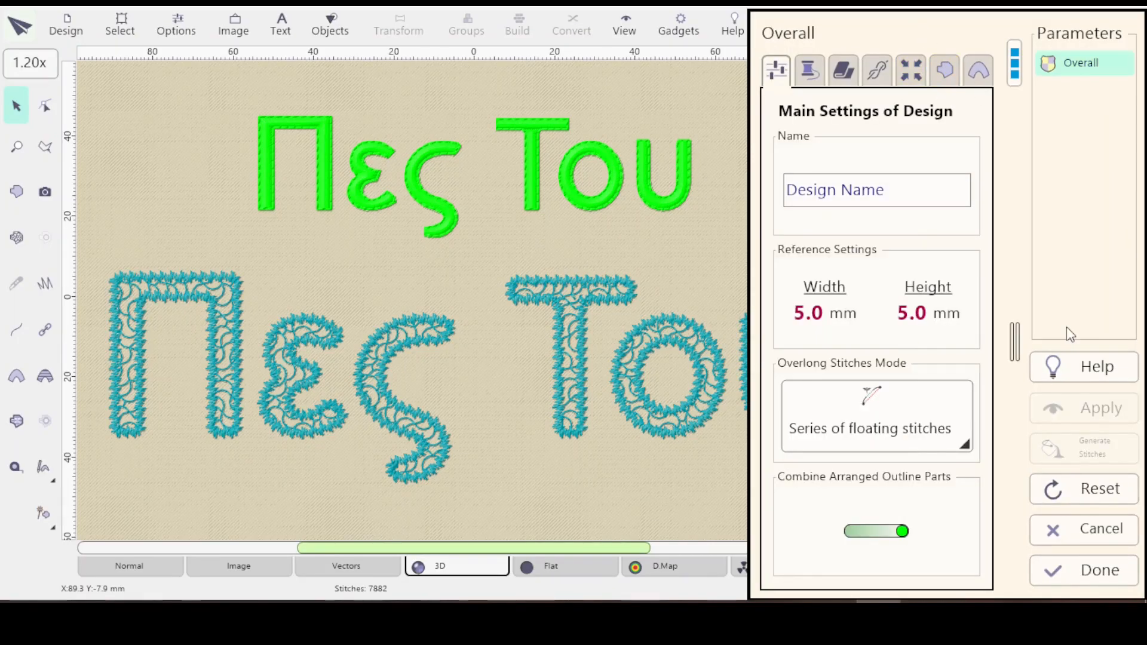
pyautogui.click(1071, 571)
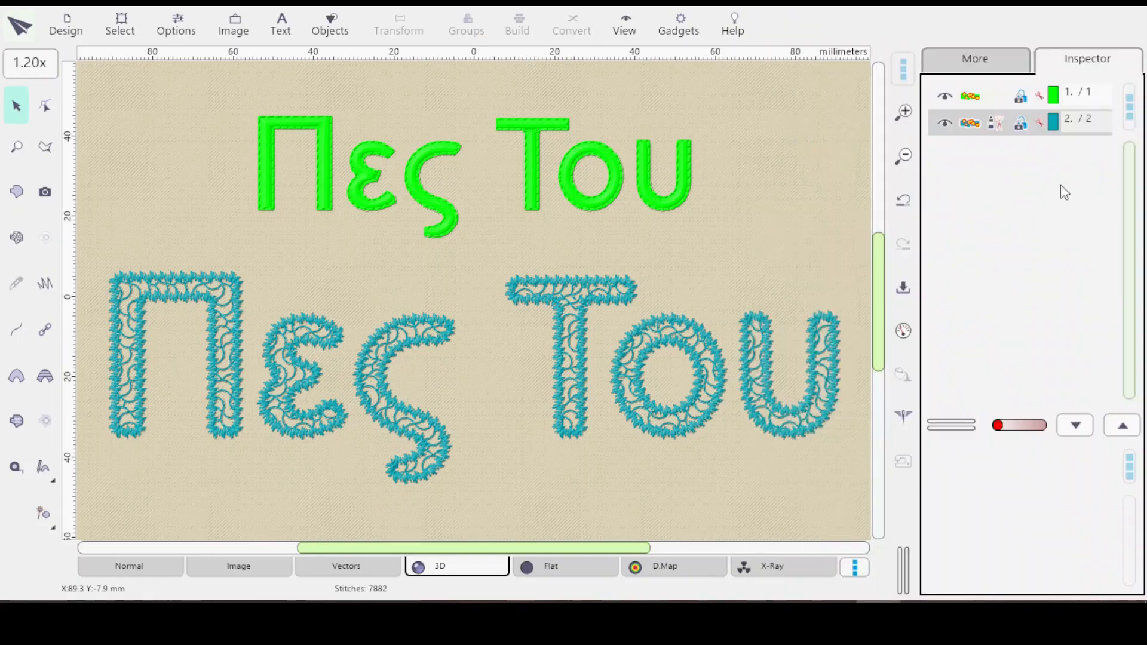
pyautogui.click(997, 131)
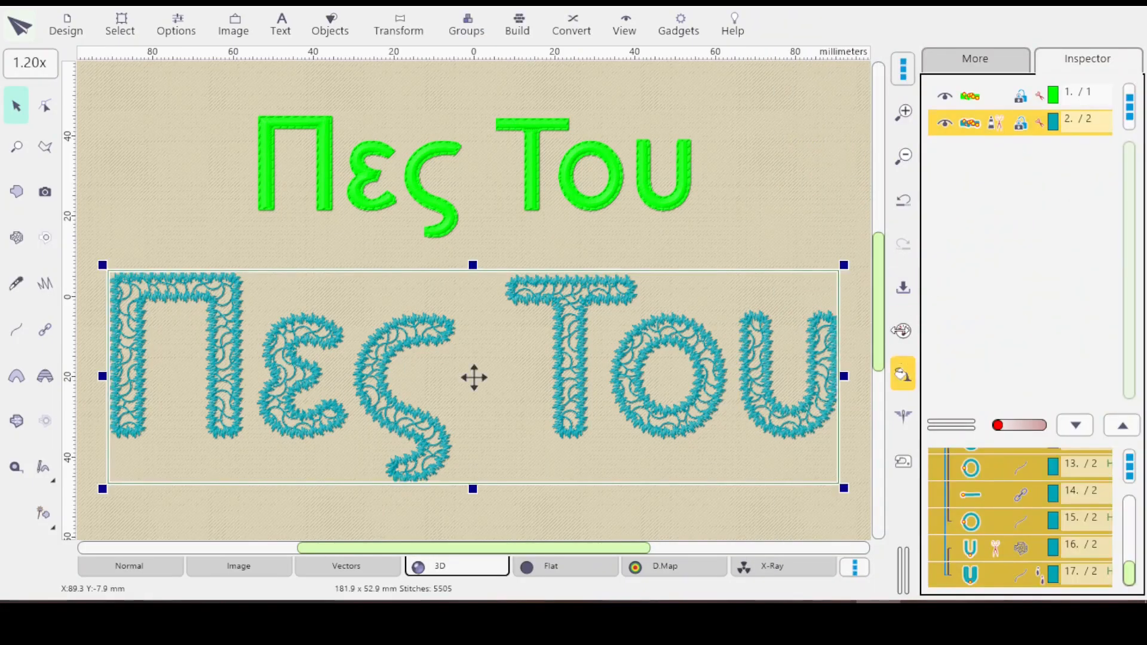
pyautogui.click(903, 333)
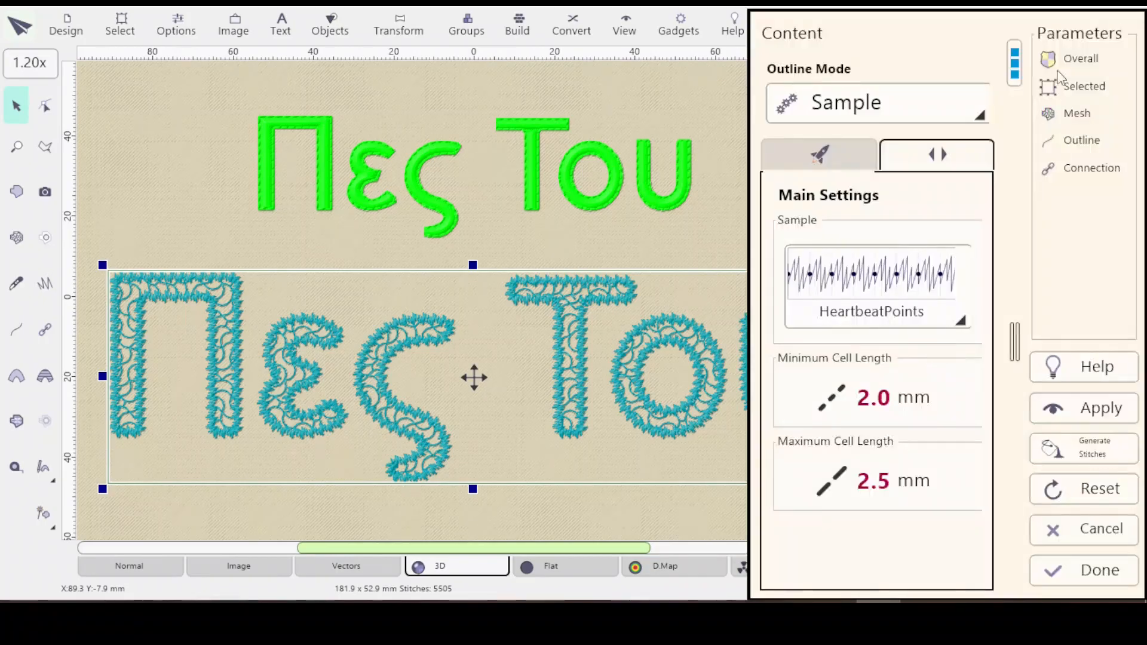
pyautogui.click(1077, 116)
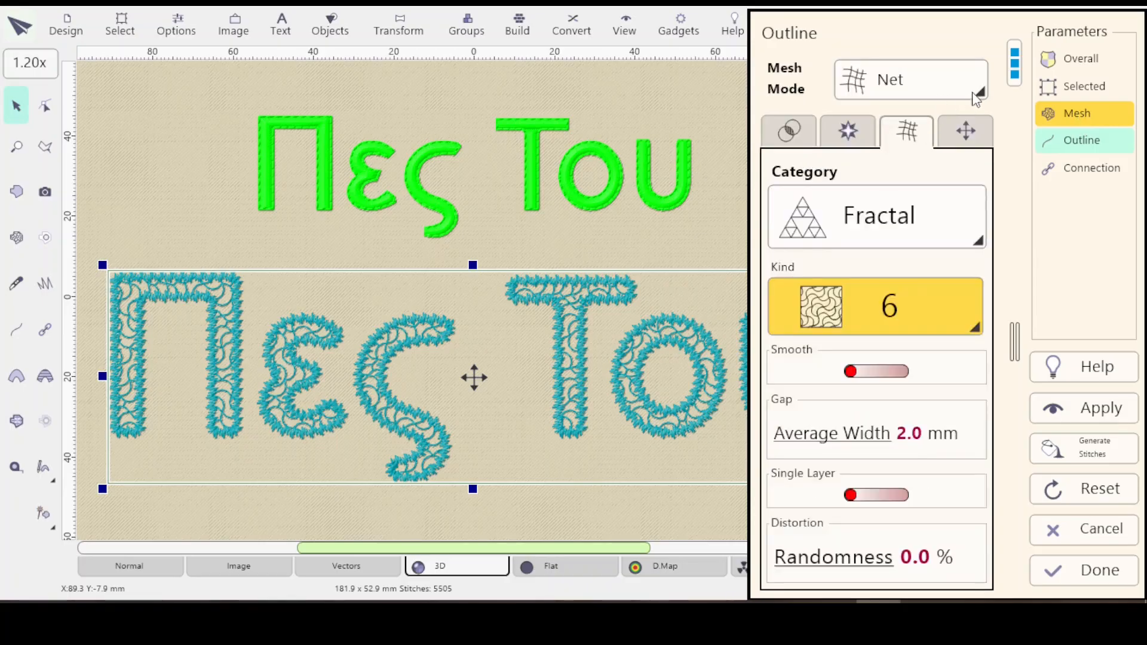
pyautogui.click(976, 96)
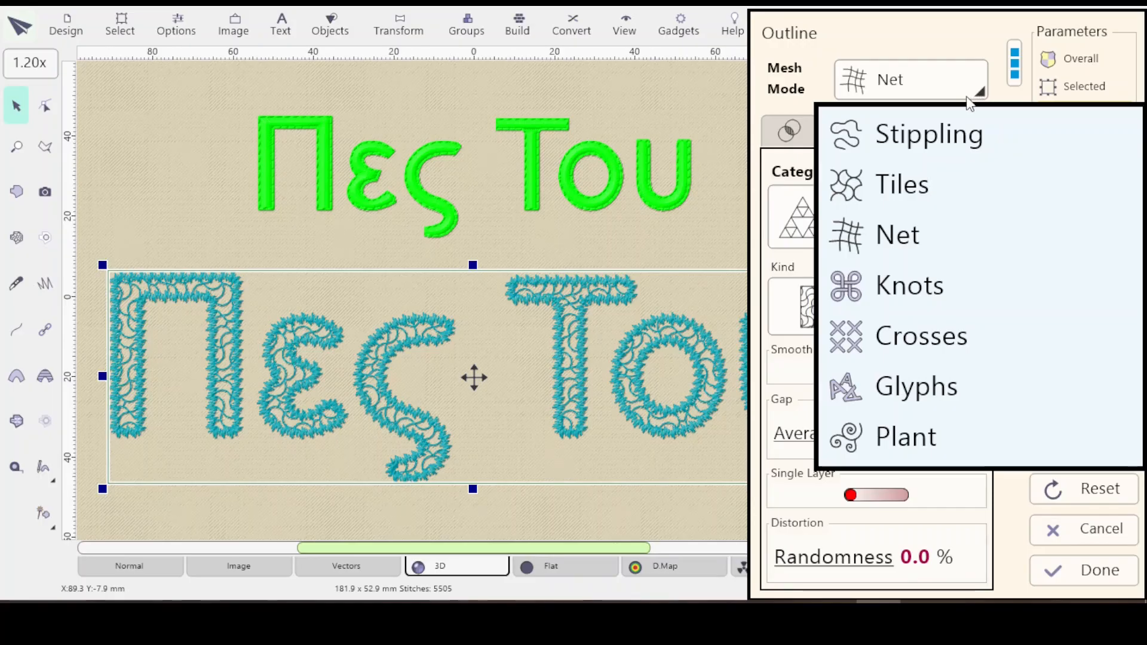
pyautogui.click(902, 189)
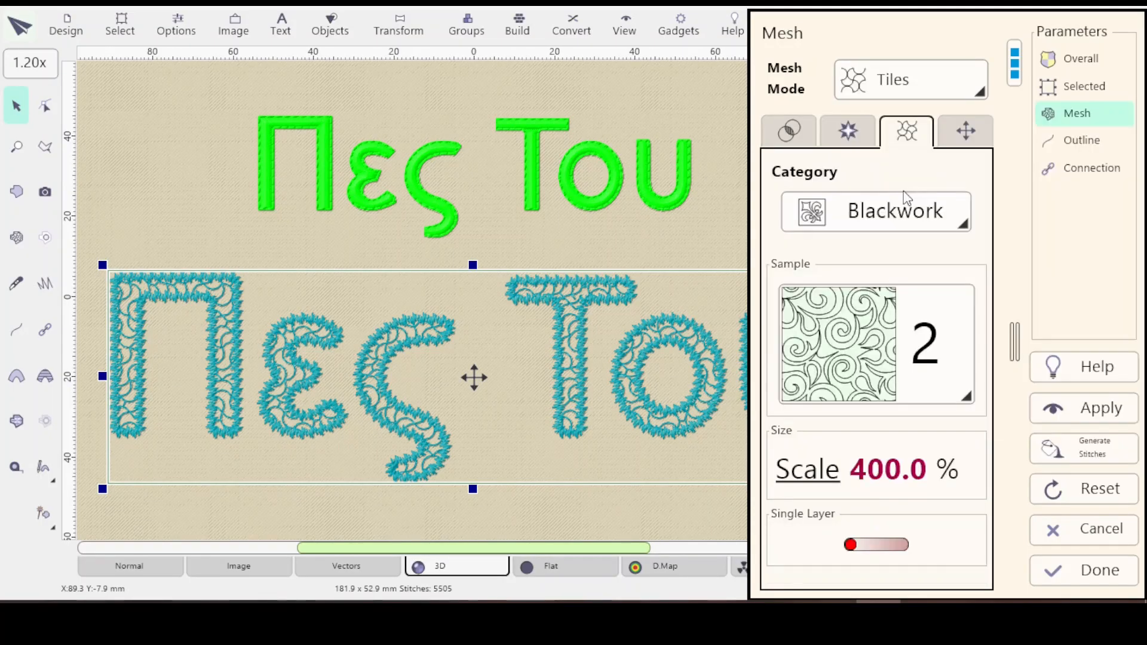
# Choose Blackwork sample 47, the horizontal lines, as the lettering's tile pattern.
pyautogui.click(965, 393)
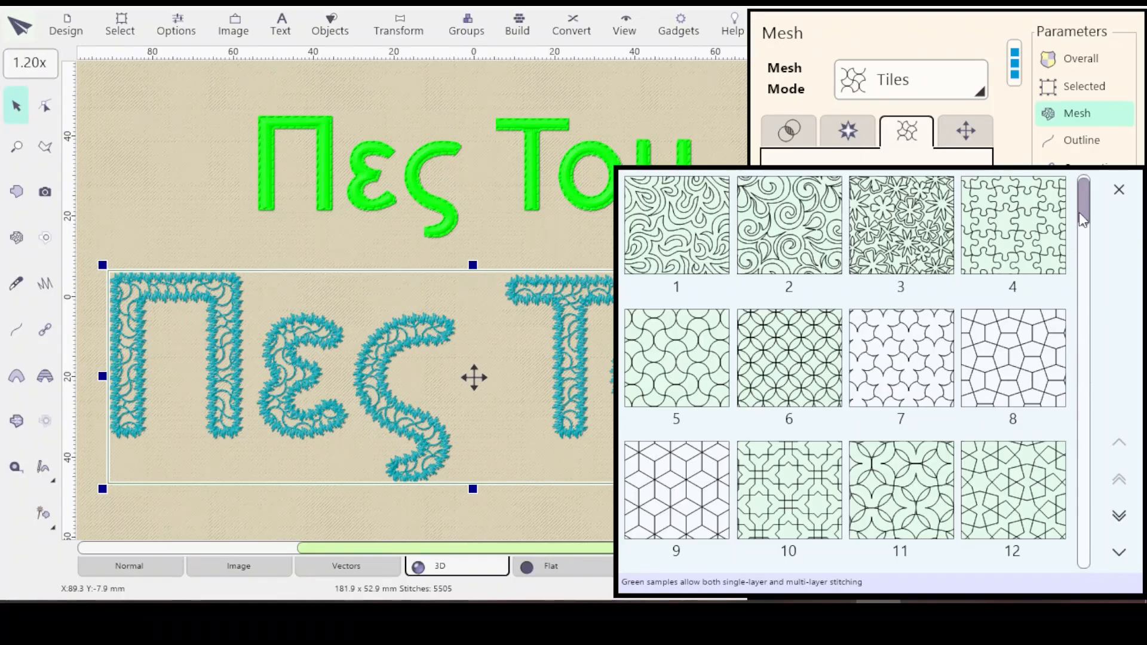
pyautogui.moveTo(1079, 216); pyautogui.dragTo(1086, 375)
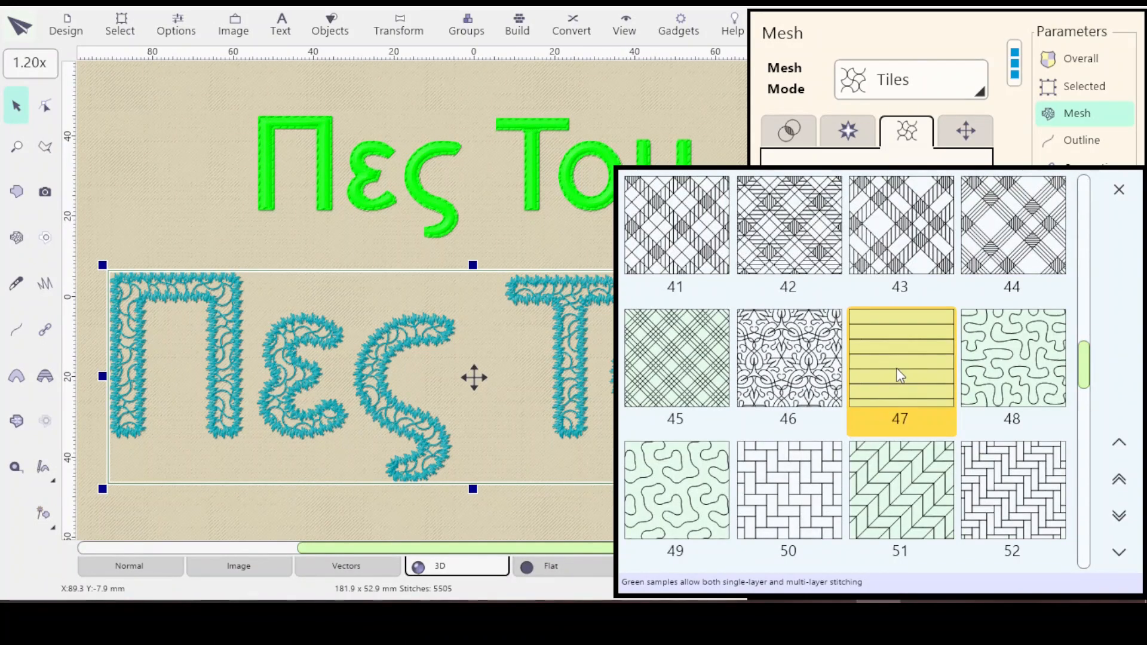
pyautogui.click(920, 377)
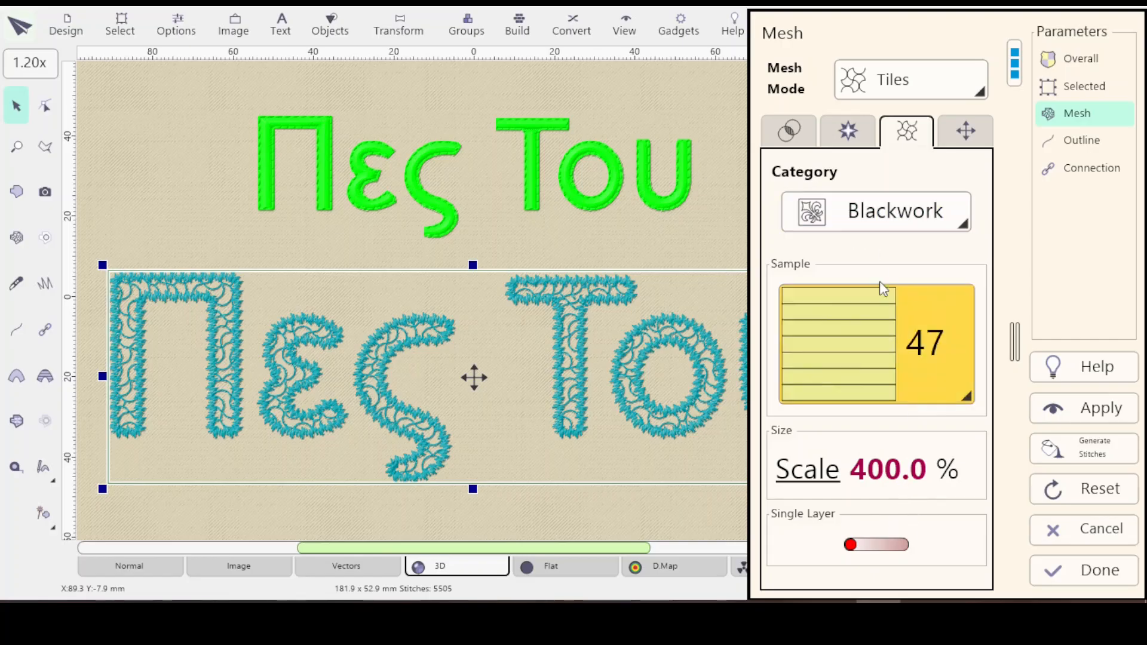
# Review the mesh's common settings, the tile sample settings and the available effect kinds.
pyautogui.click(792, 128)
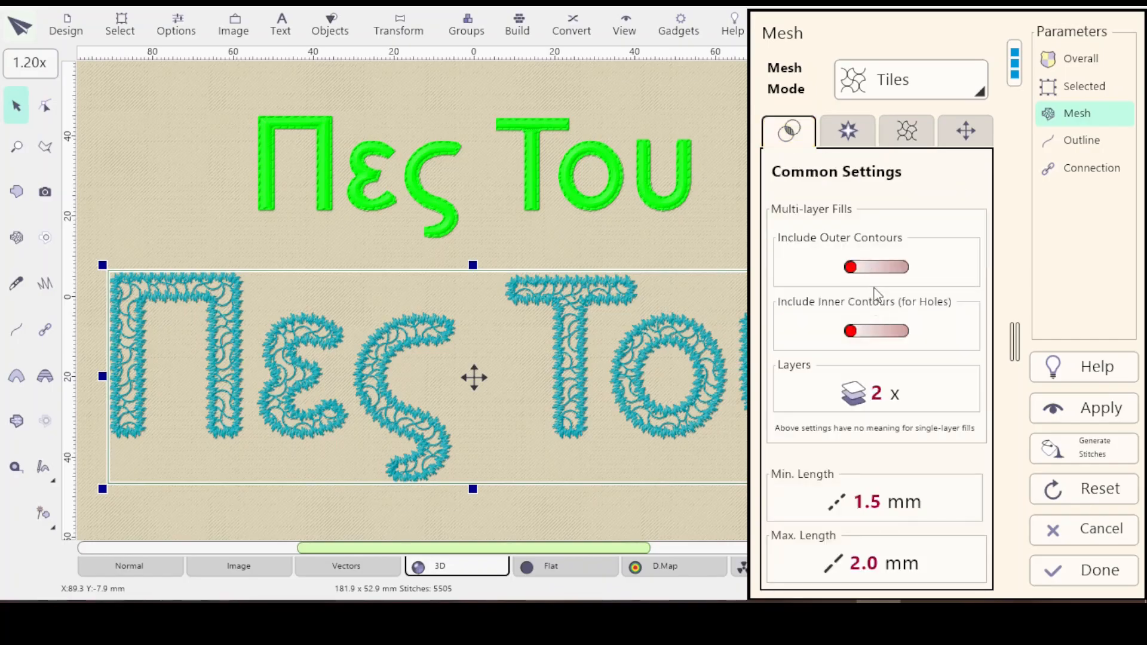
pyautogui.click(906, 130)
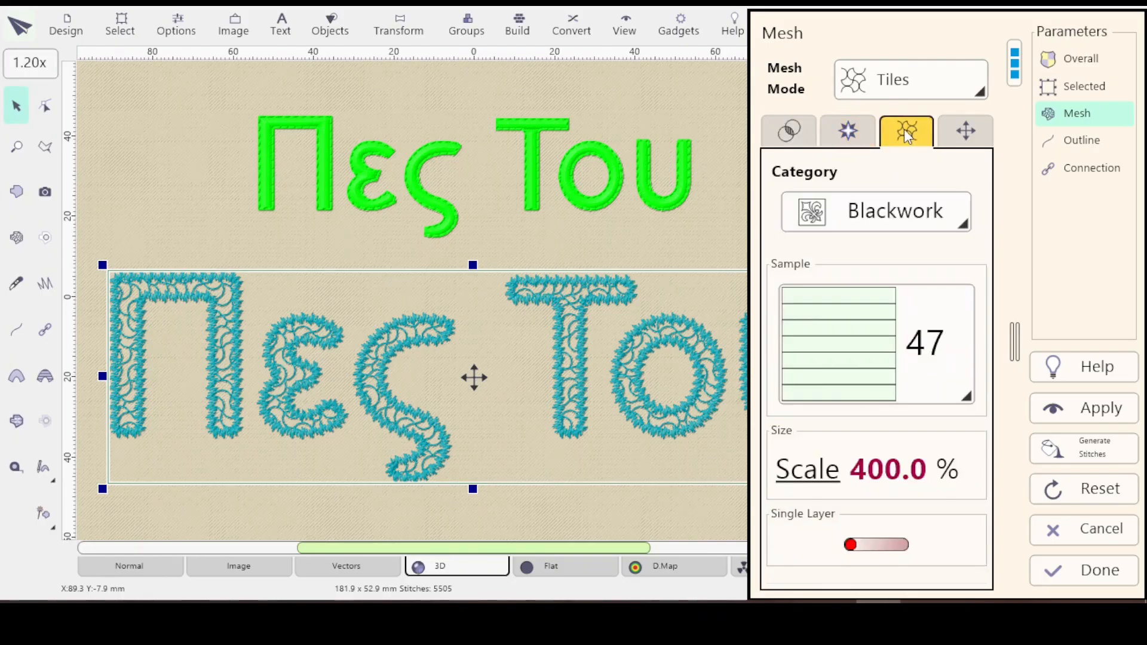
pyautogui.click(788, 130)
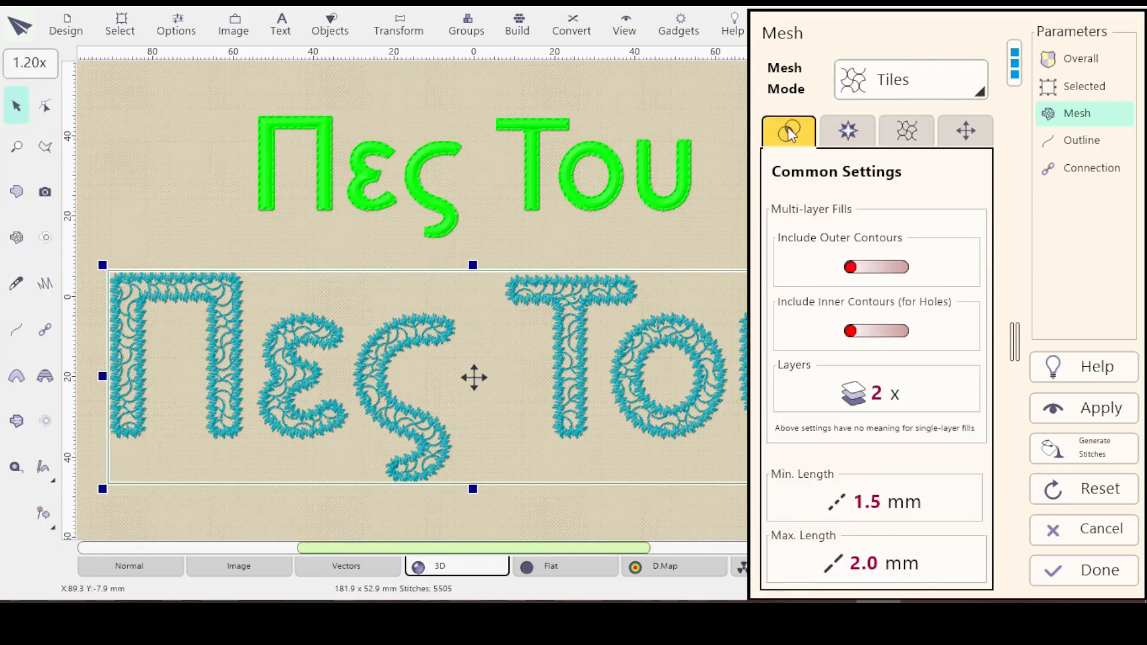
pyautogui.click(903, 126)
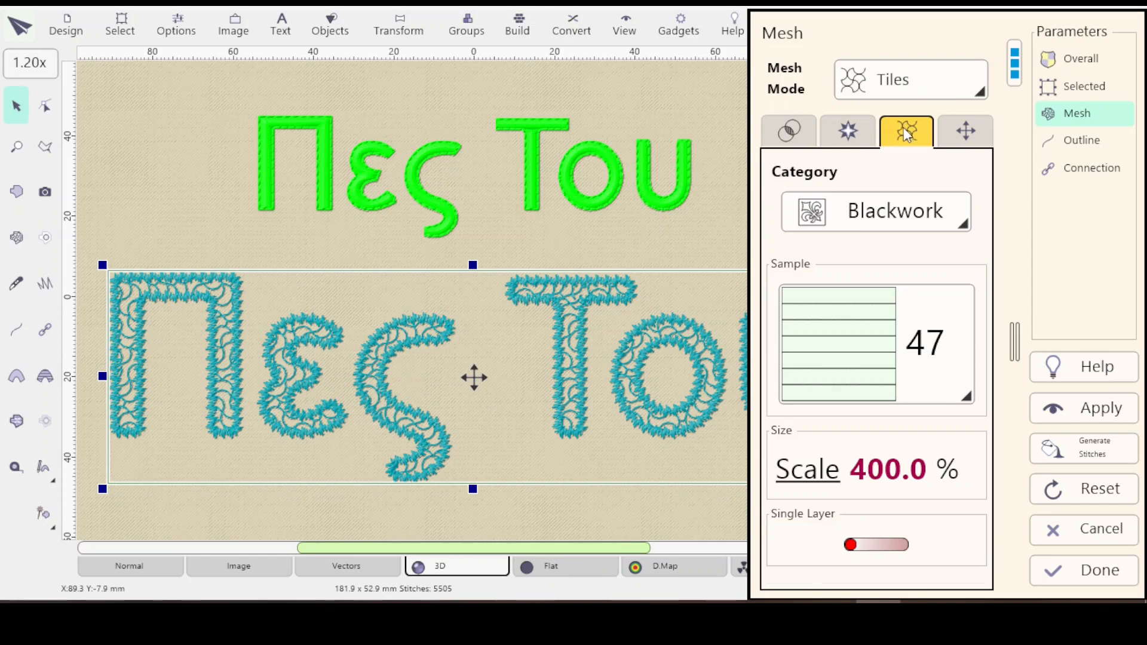
pyautogui.click(868, 134)
pyautogui.click(872, 229)
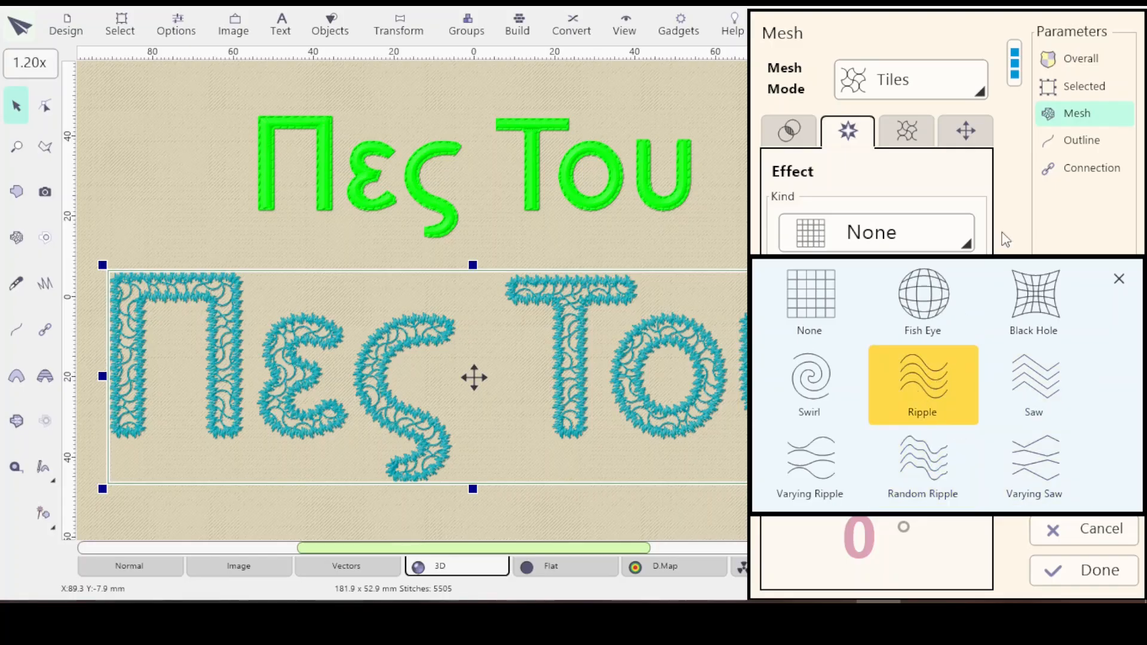
pyautogui.click(1009, 182)
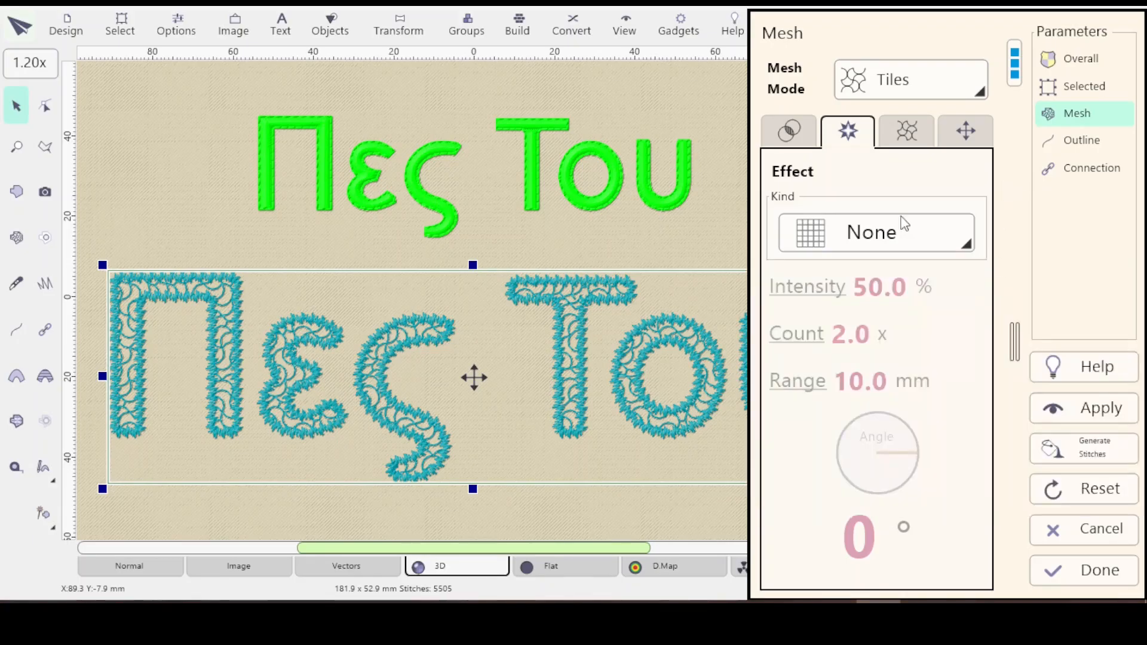
pyautogui.click(908, 140)
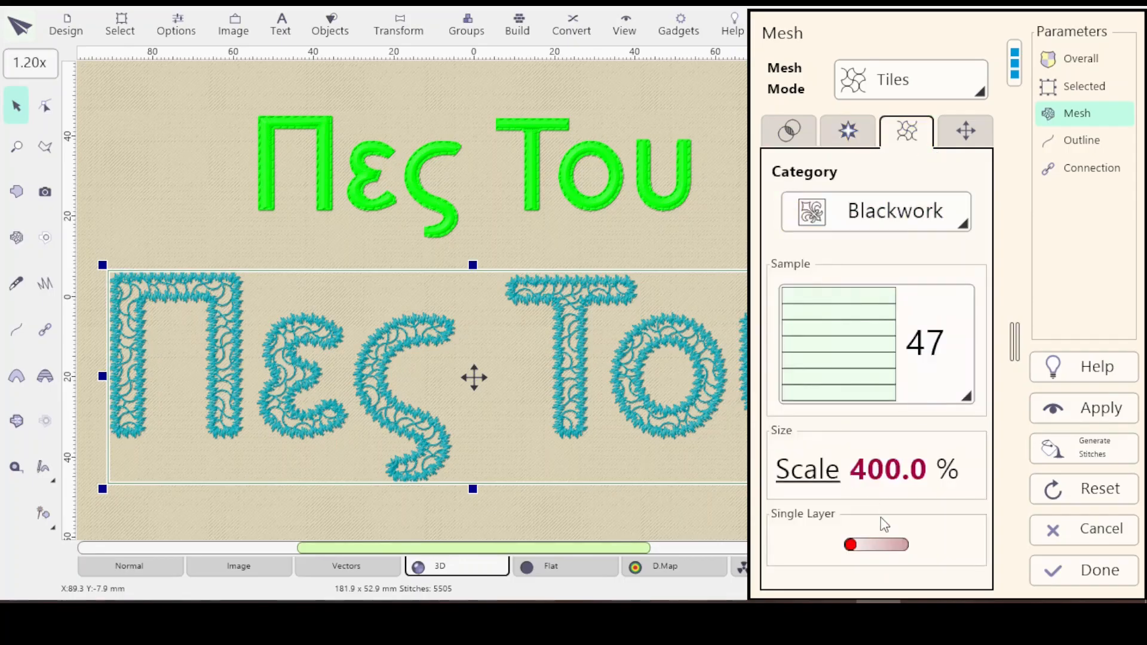
# Try a tile pattern scale of 50%.
pyautogui.click(810, 476)
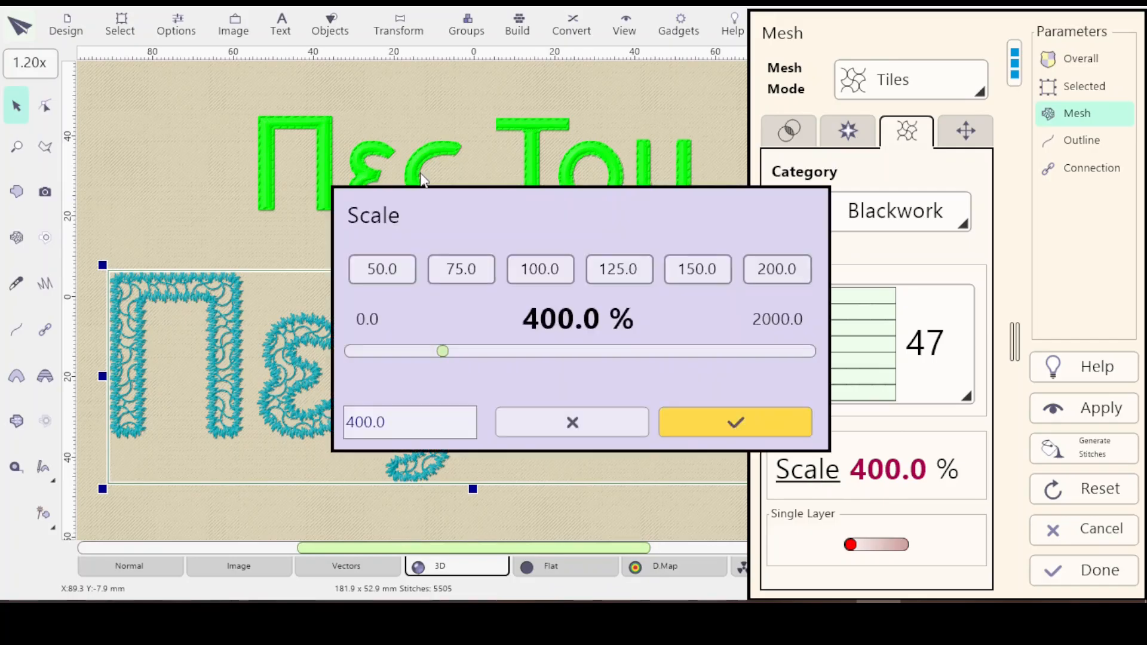
pyautogui.click(531, 274)
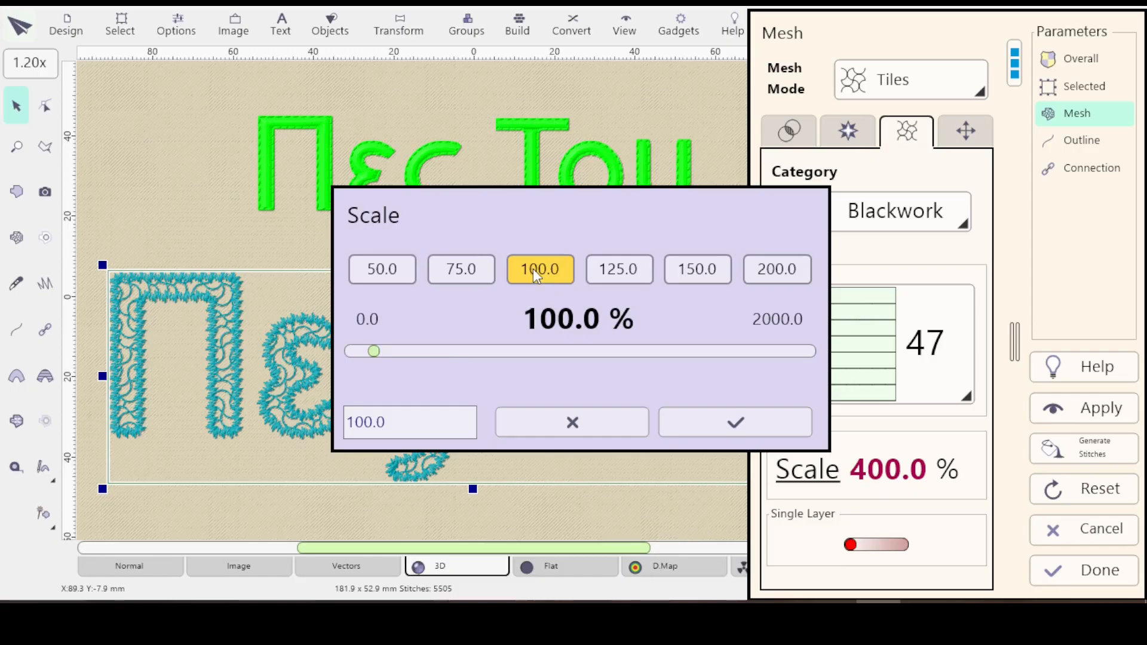
pyautogui.click(368, 281)
pyautogui.click(736, 422)
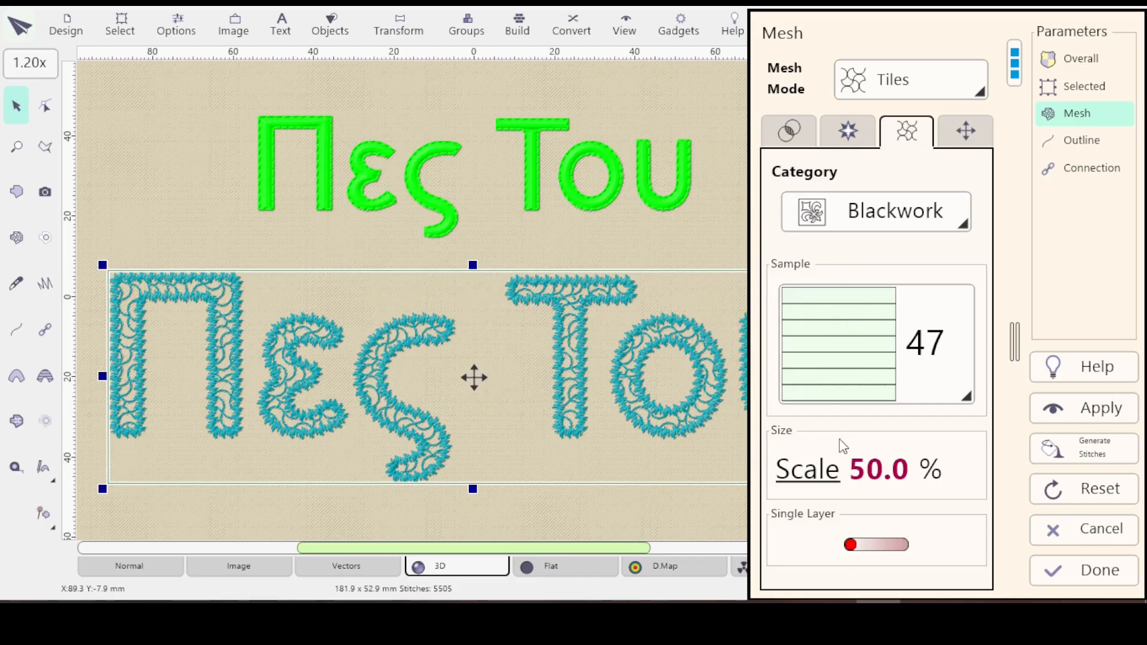
# Set the tile pattern's scale to 75% and apply the horizontal line fill to the lettering.
pyautogui.click(804, 475)
pyautogui.click(460, 269)
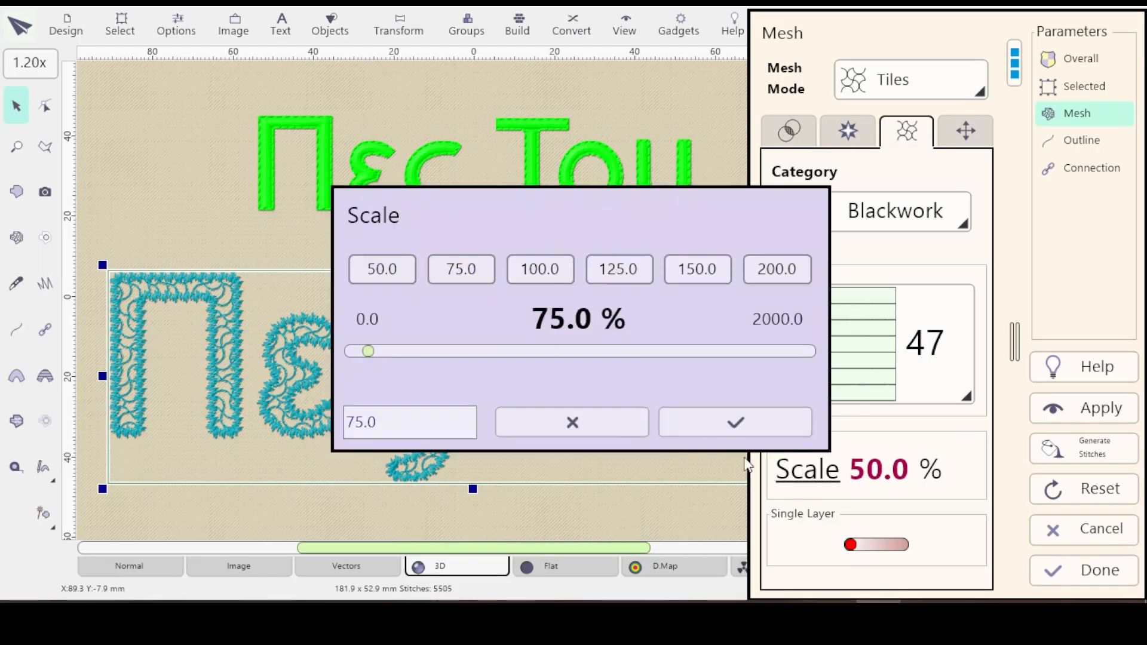
pyautogui.click(750, 429)
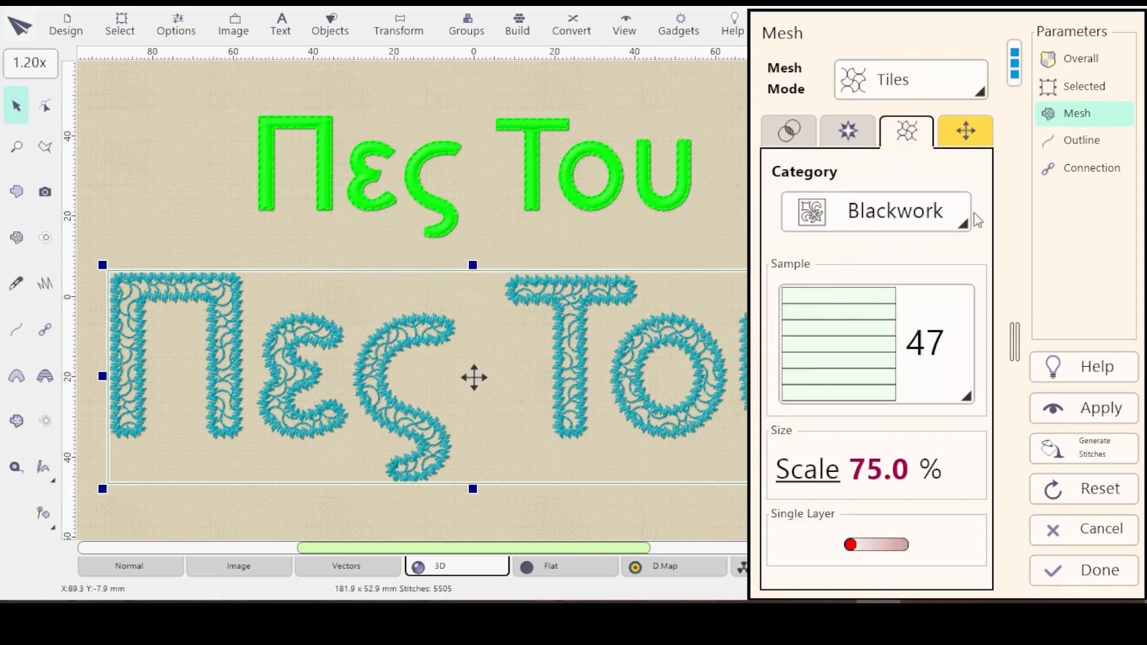
pyautogui.click(1069, 407)
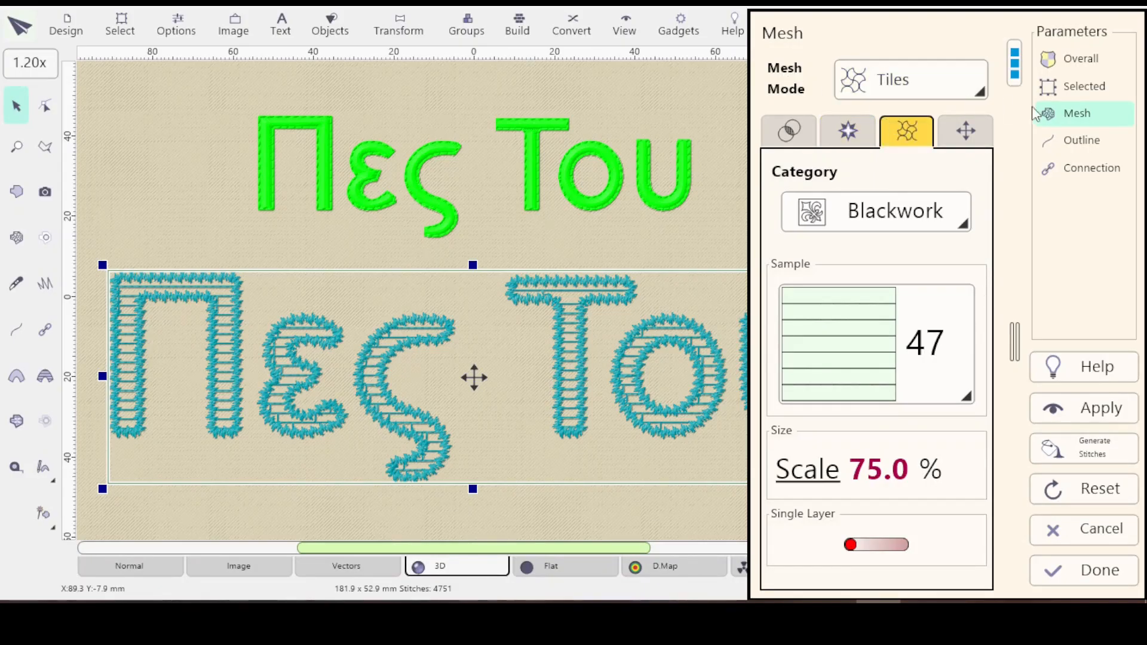
# Add a Ripple effect with a 2.5 mm range to the lettering's mesh and apply it.
pyautogui.click(962, 126)
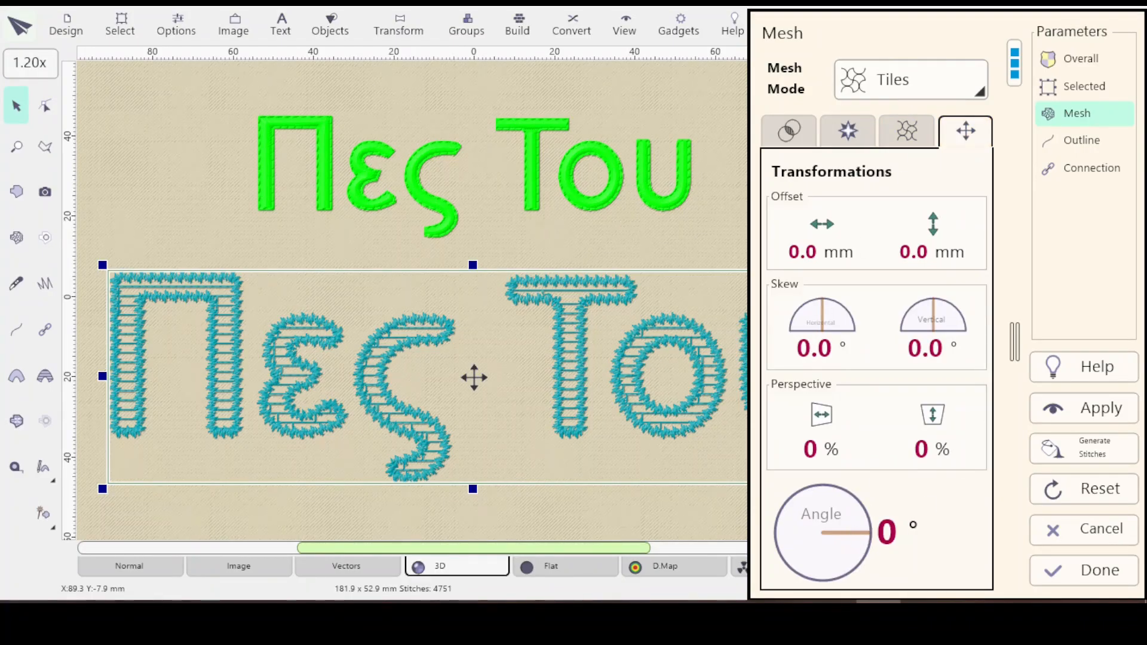
pyautogui.click(850, 134)
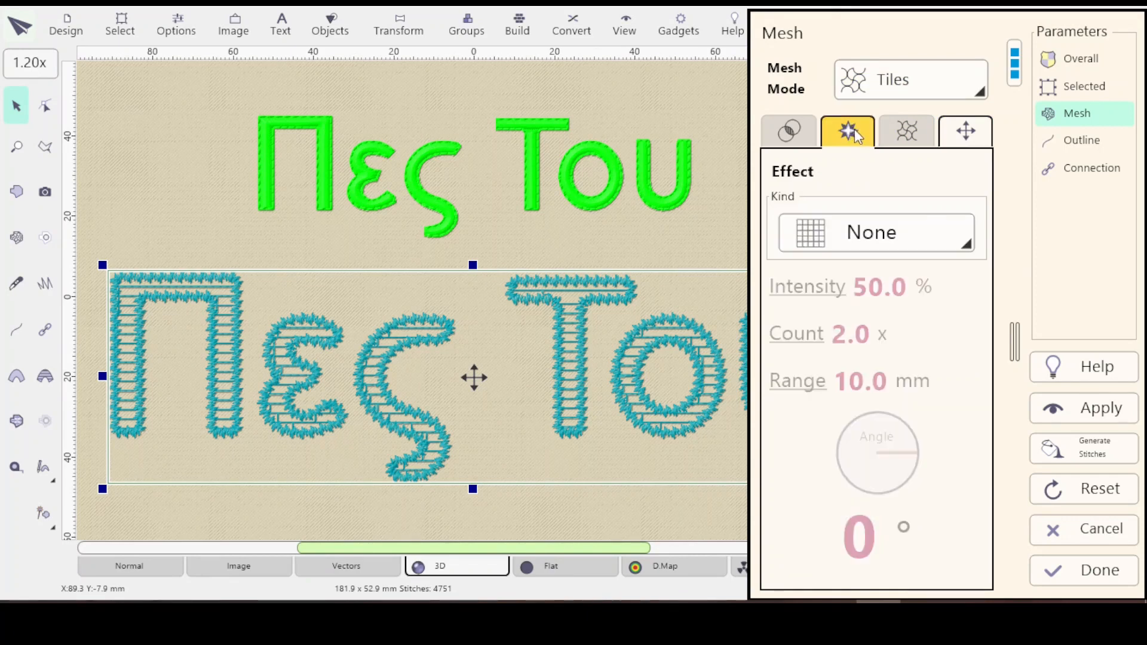
pyautogui.click(908, 230)
pyautogui.click(913, 391)
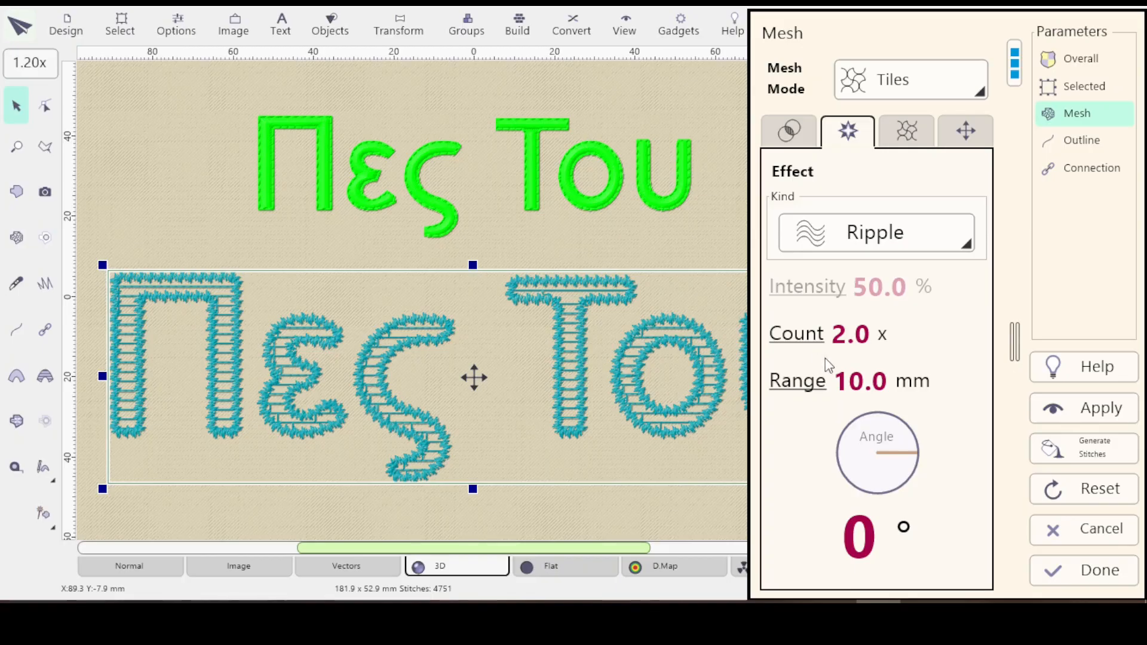
pyautogui.click(801, 384)
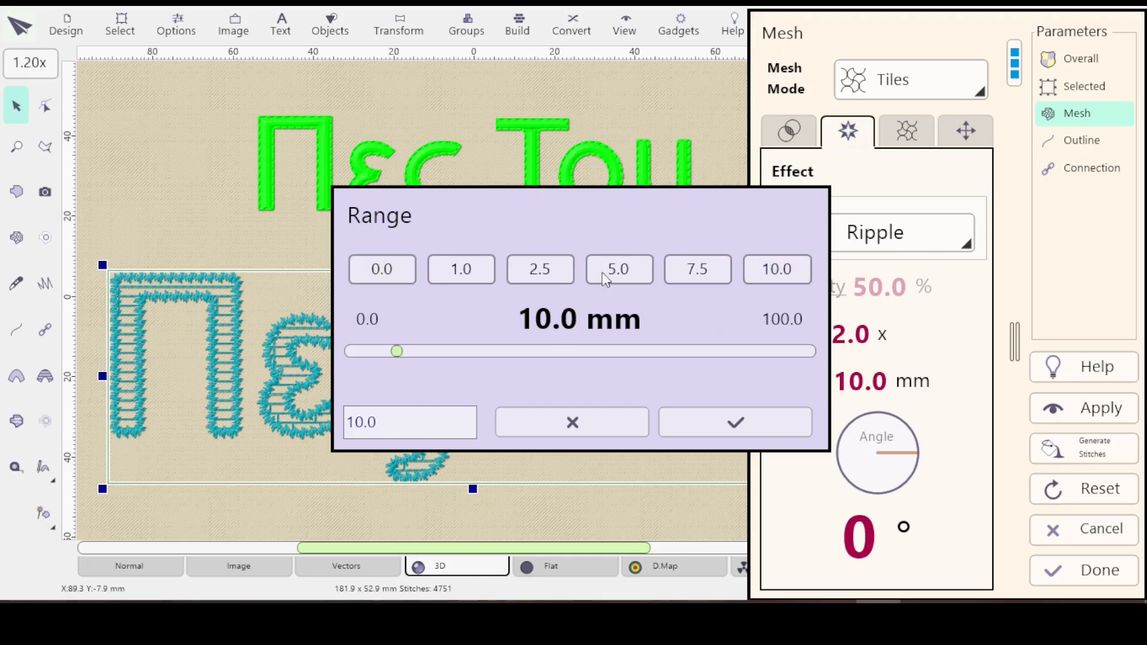
pyautogui.click(535, 269)
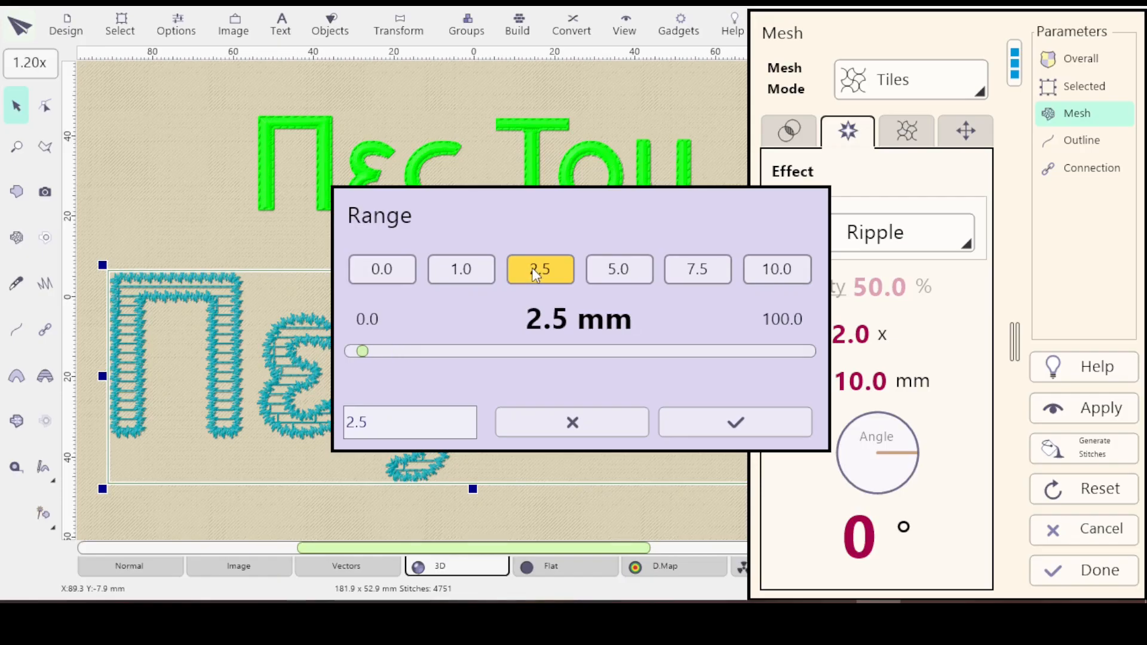
pyautogui.click(725, 423)
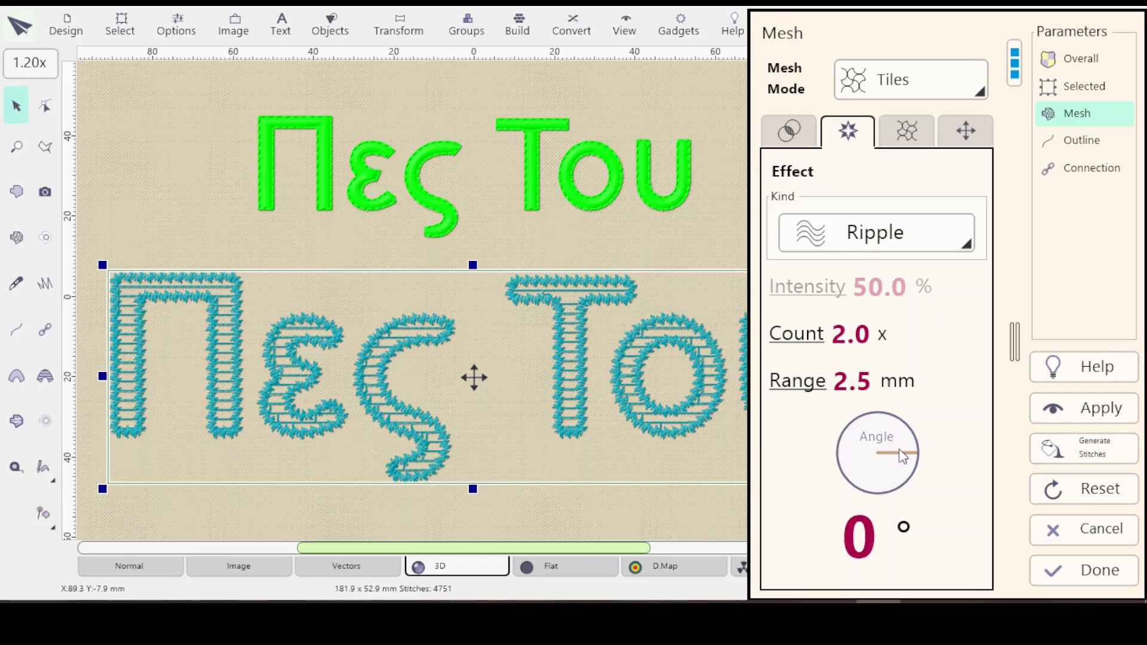
pyautogui.click(1086, 411)
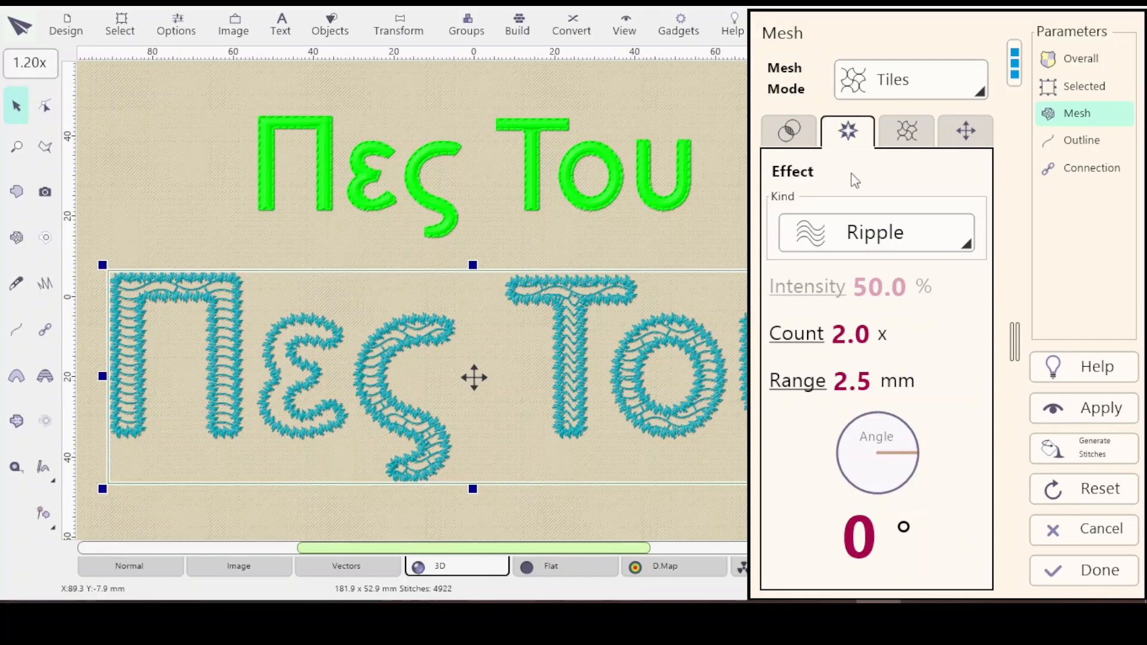
# Check the tile sample settings and the mesh's common settings for the rippled lettering.
pyautogui.click(906, 129)
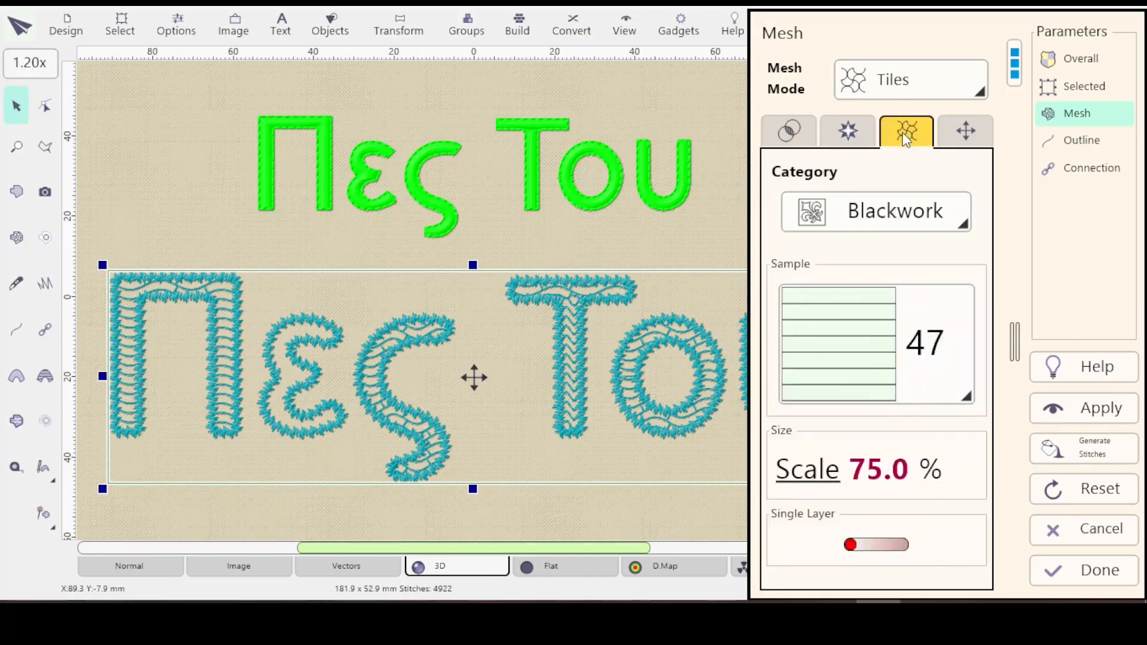
pyautogui.click(794, 144)
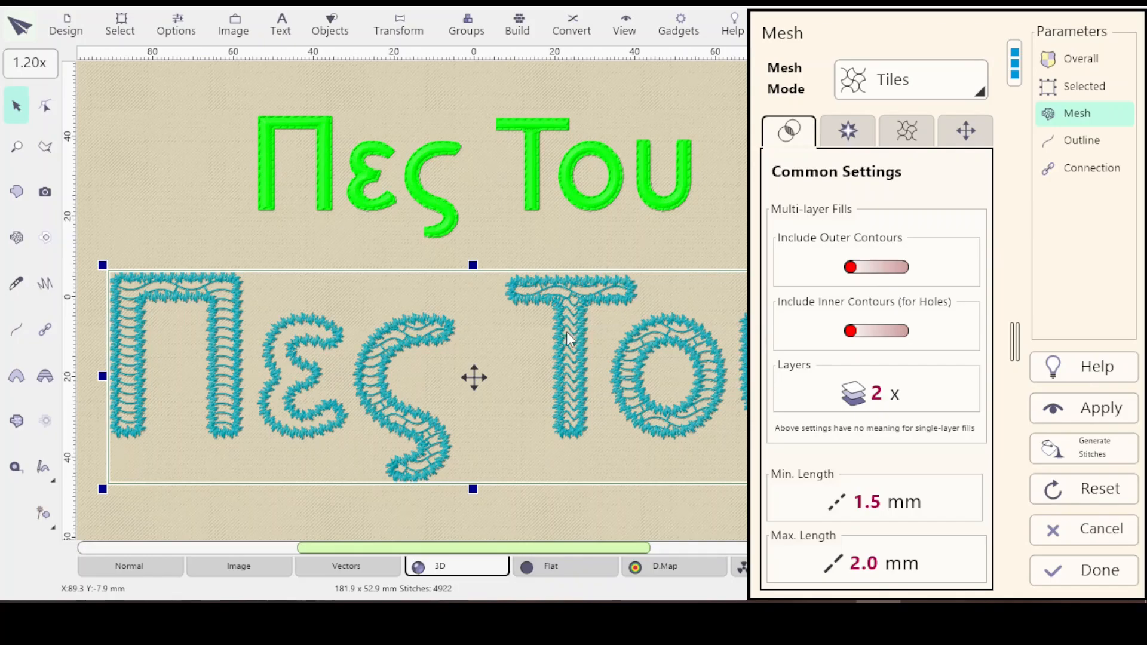
# Include the outer and inner contours in the mesh's multi-layer fill and apply it to the lettering.
pyautogui.click(890, 267)
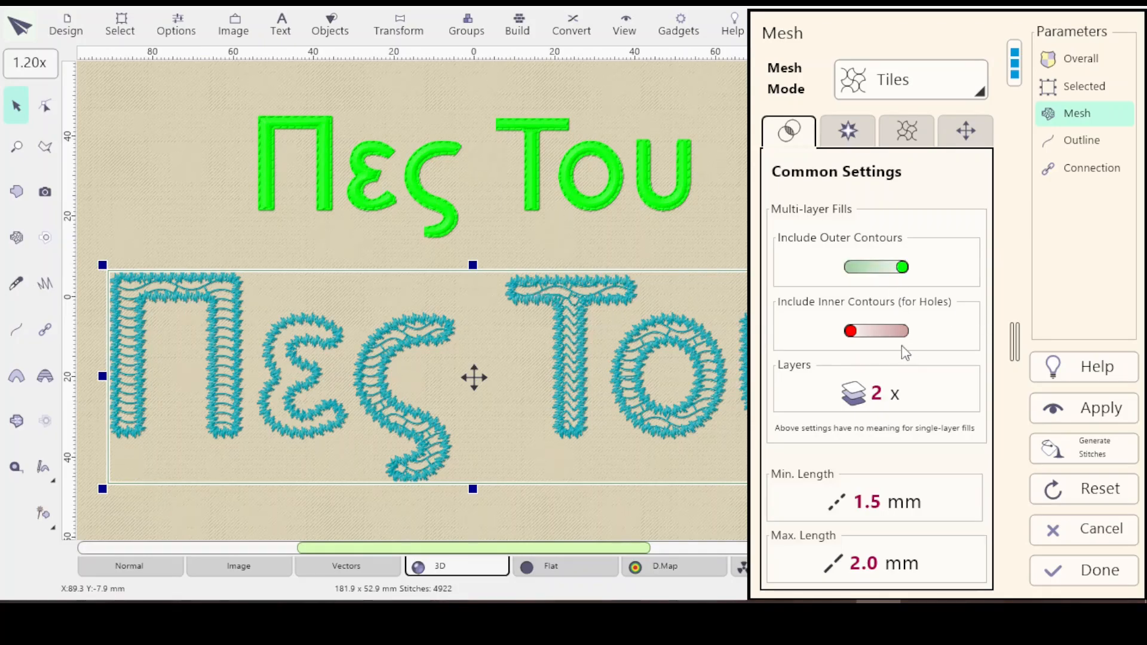
pyautogui.click(901, 334)
pyautogui.click(1081, 416)
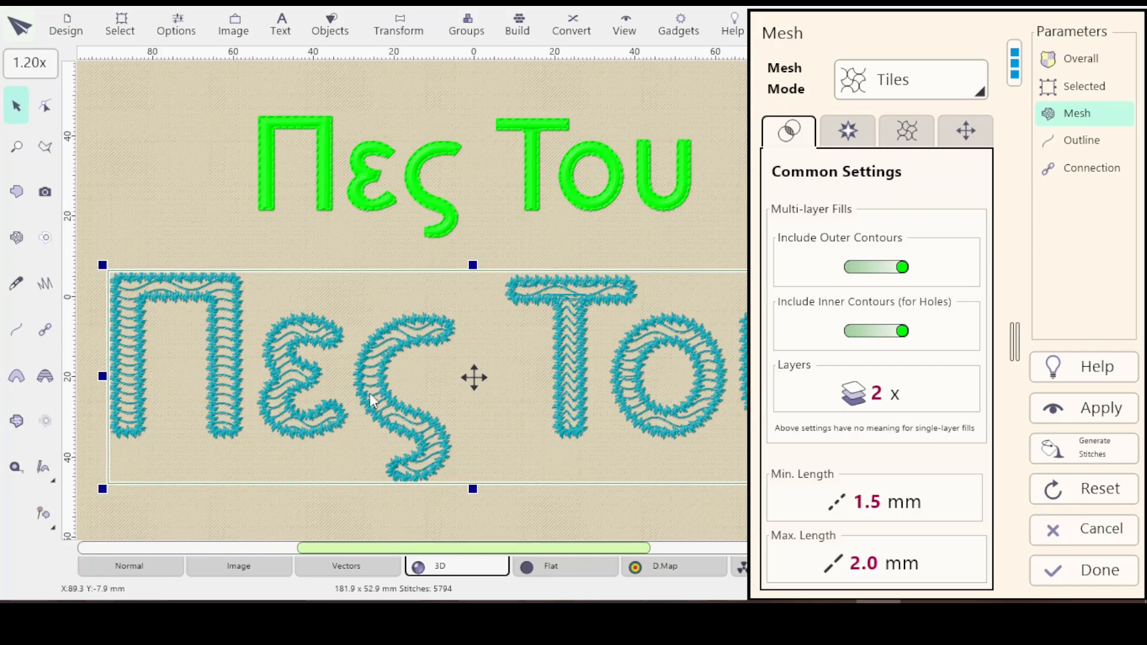
pyautogui.scroll(-1, 369, 372)
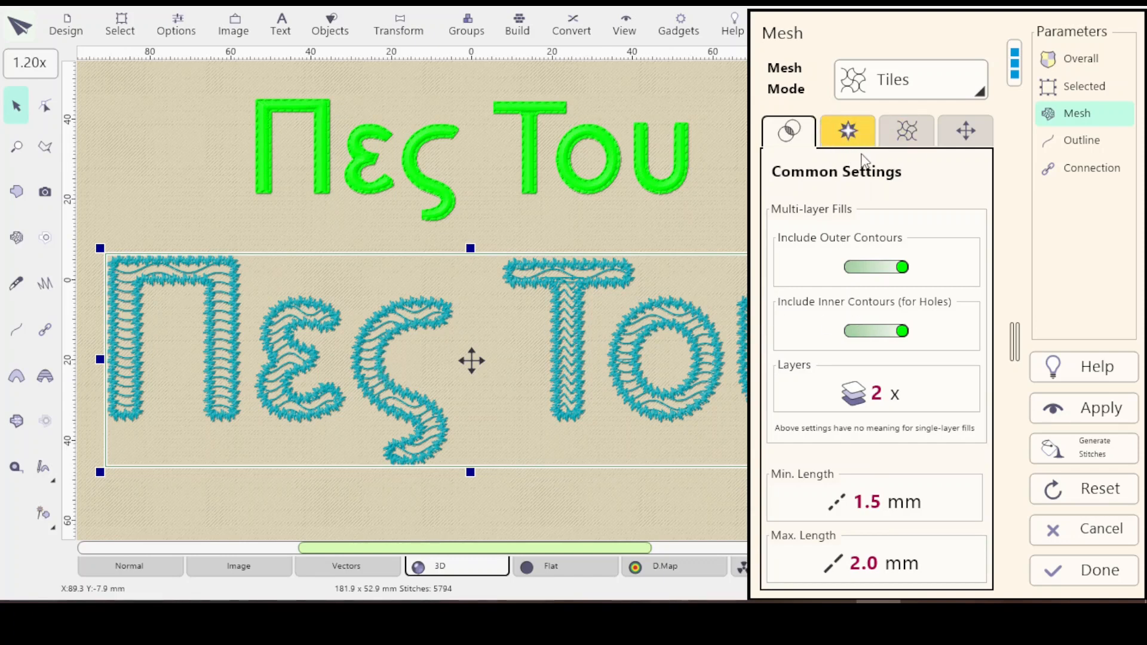
# Set the mesh's Ripple effect to a count of 3 and a range of 3 mm.
pyautogui.click(846, 133)
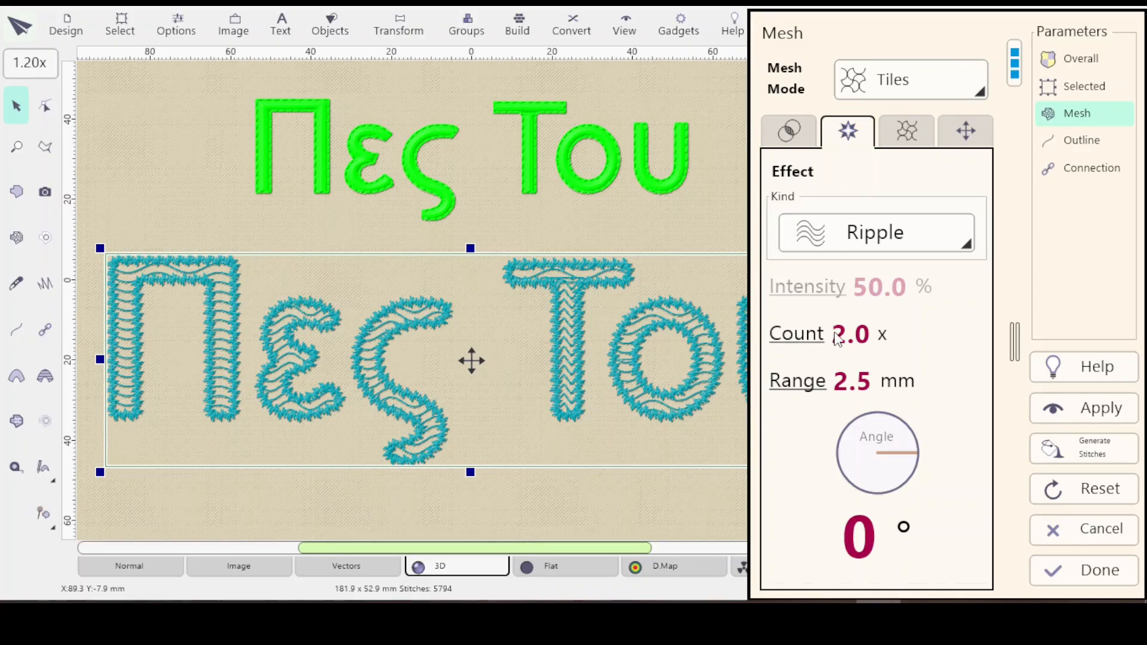
pyautogui.click(810, 340)
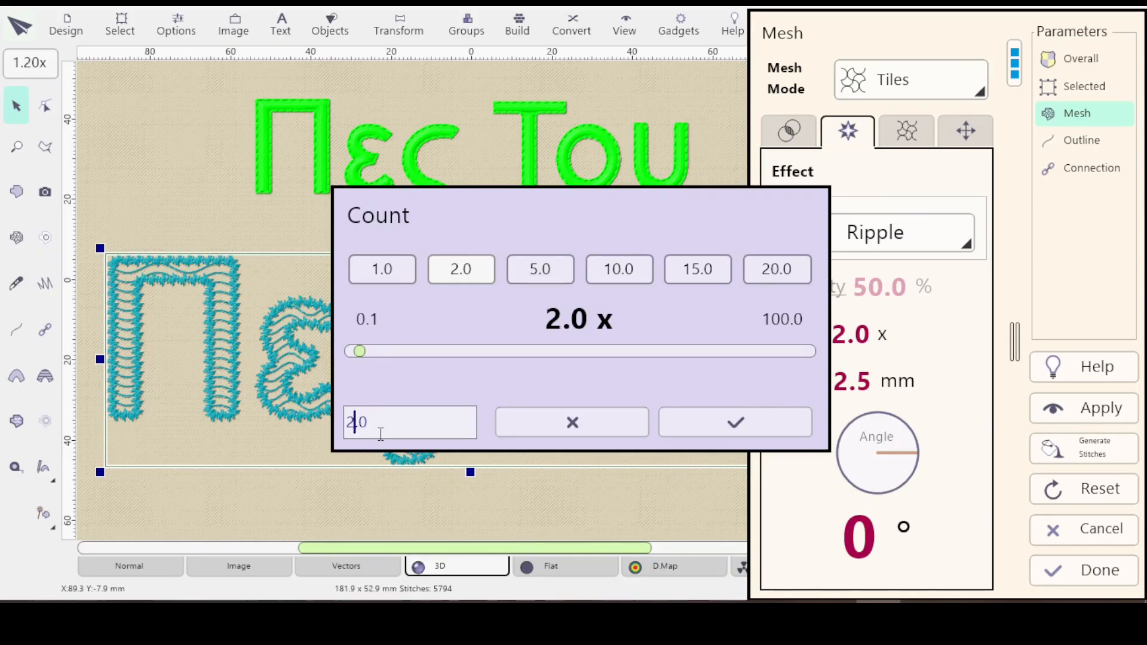
pyautogui.press('BackSpace')
pyautogui.write('3')
pyautogui.click(714, 420)
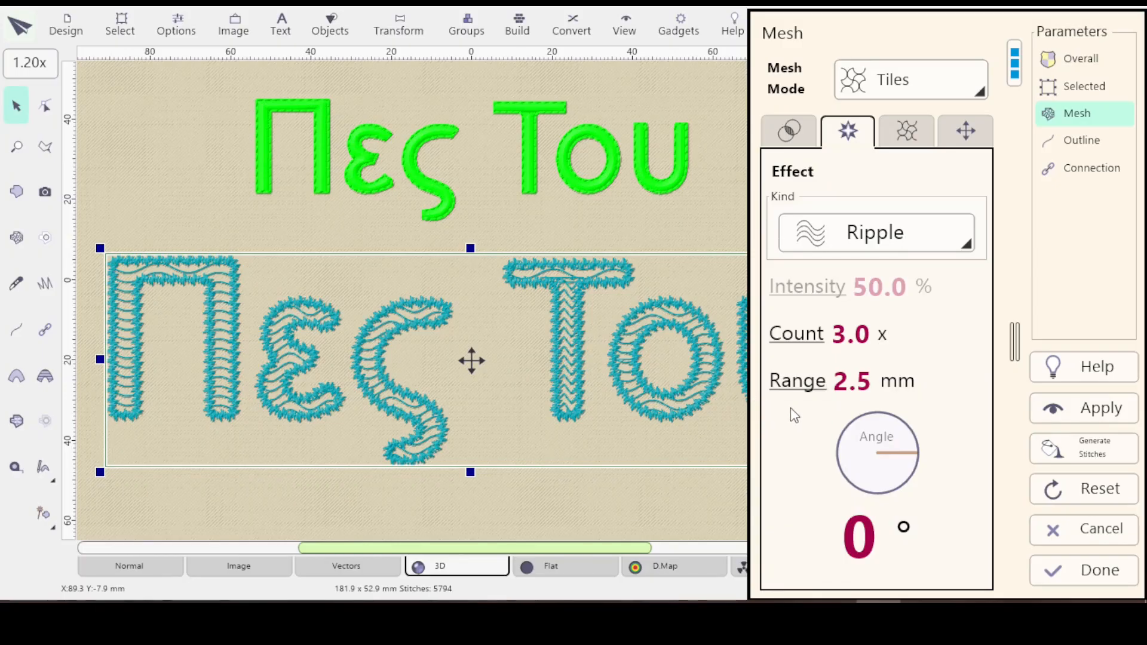
pyautogui.scroll(3, 870, 393)
pyautogui.scroll(2, 869, 393)
# Check the tile sample and common settings, and apply the changed Ripple effect to the lettering.
pyautogui.click(907, 135)
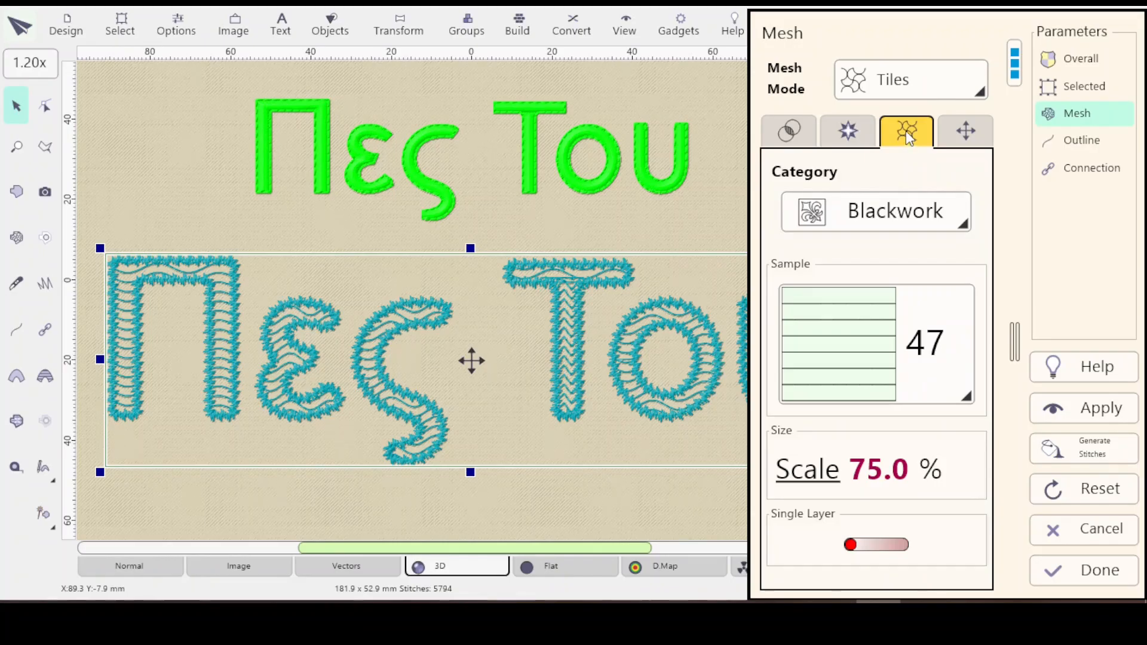
pyautogui.click(788, 133)
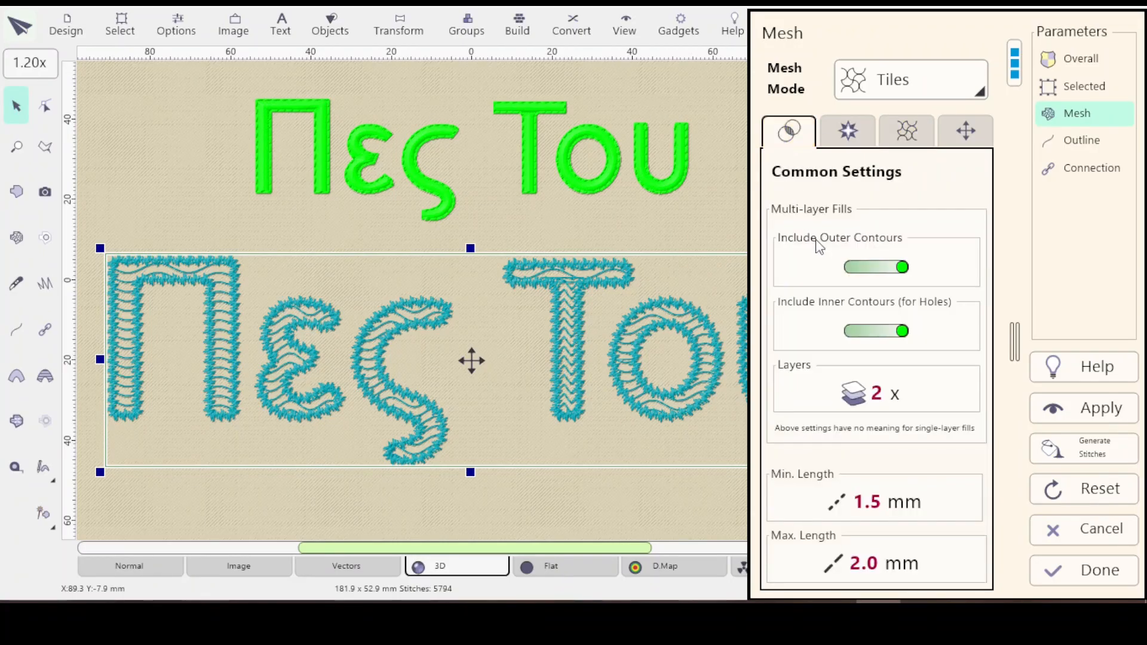
pyautogui.click(850, 136)
pyautogui.click(804, 133)
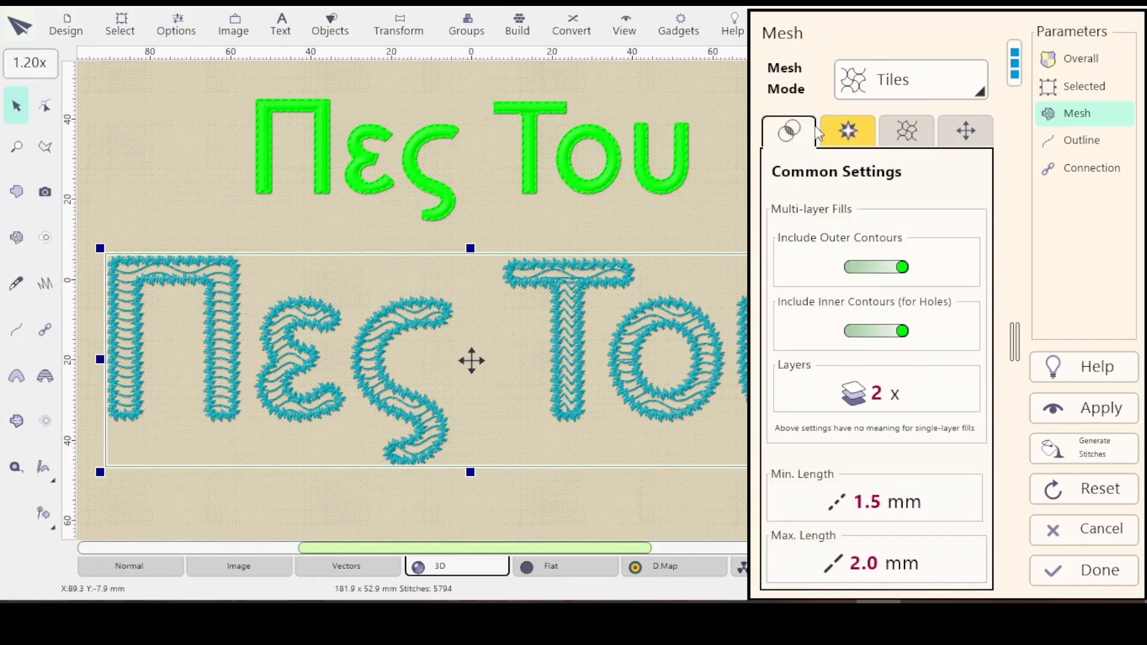
pyautogui.click(848, 132)
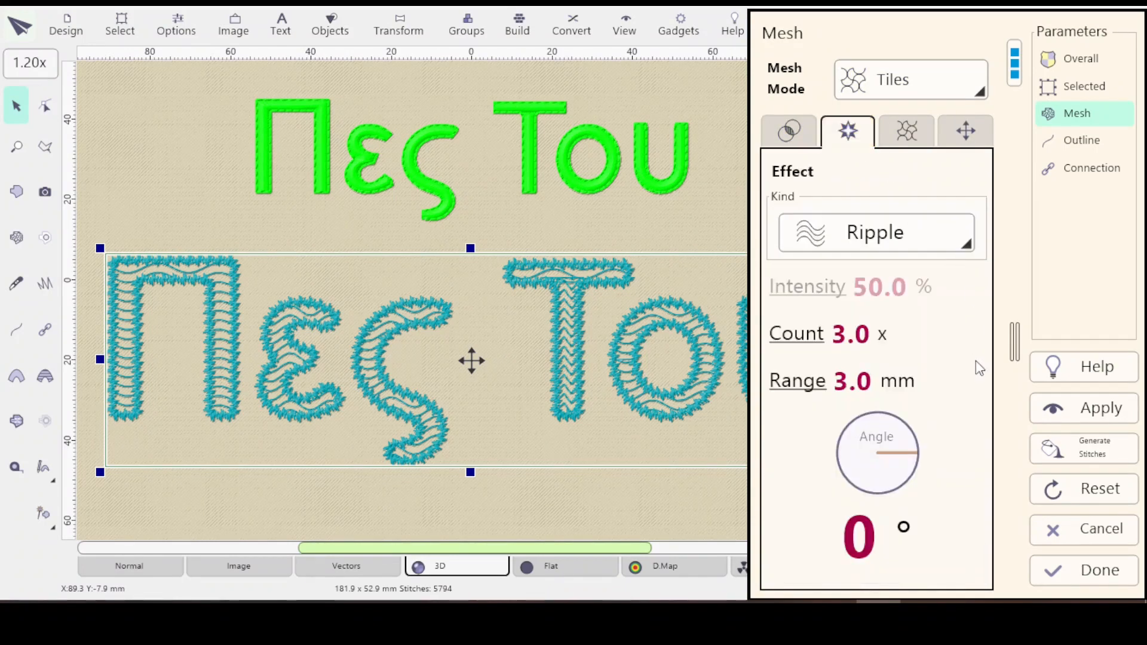
pyautogui.click(1075, 411)
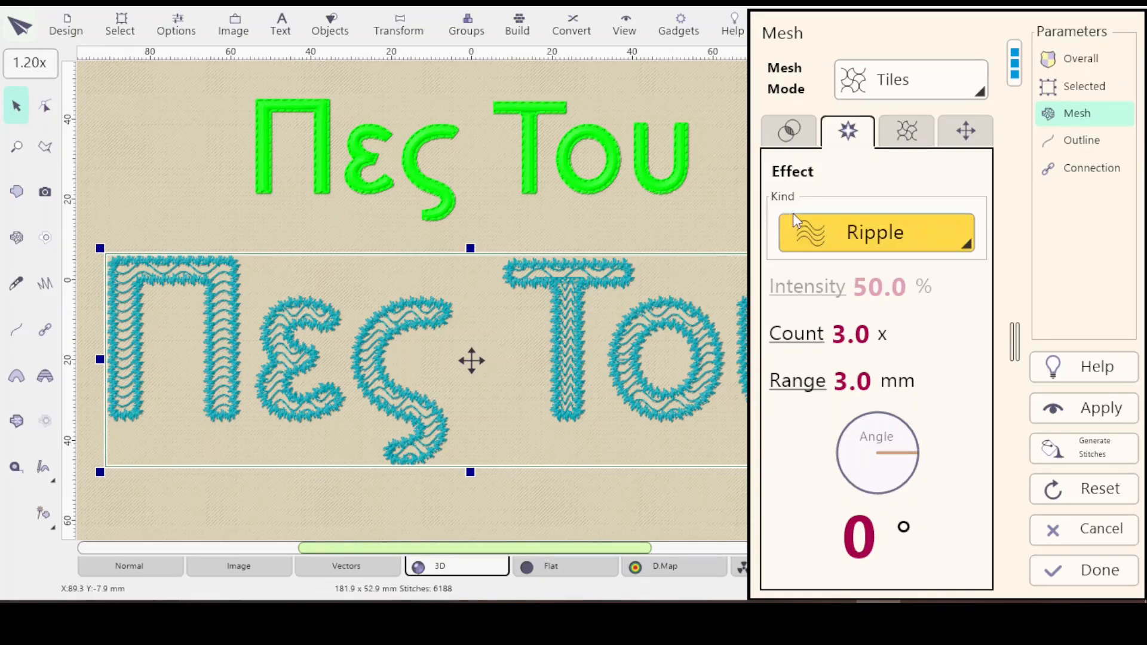
# Switch the lettering's mesh mode to Net with Fractal kind 6 and apply it.
pyautogui.click(979, 87)
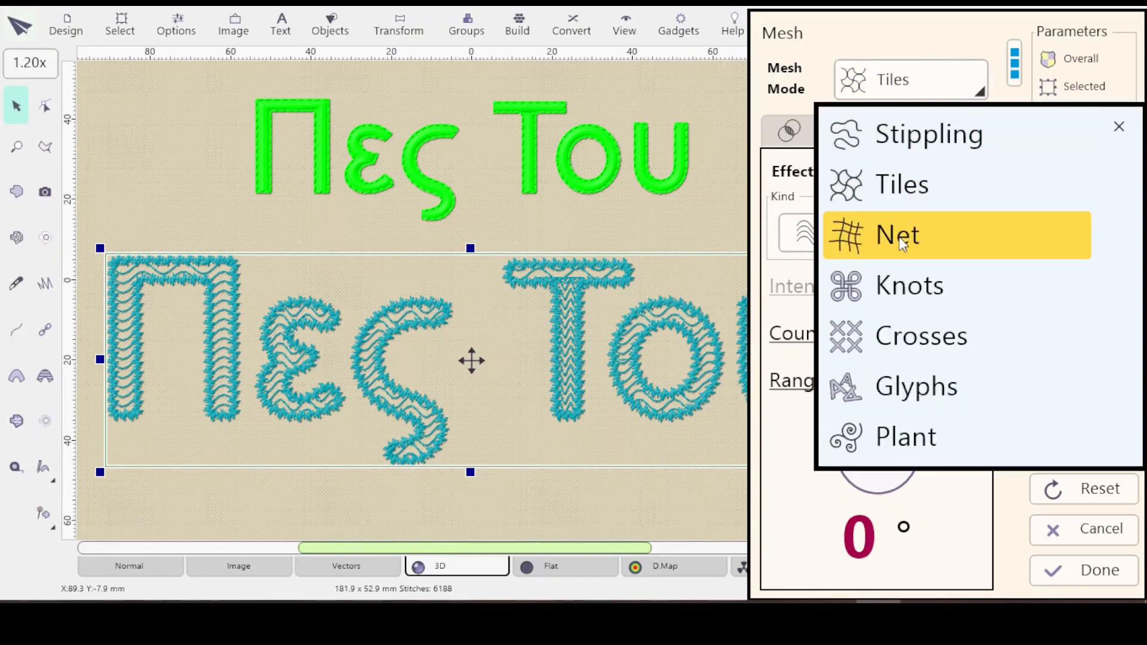
pyautogui.click(902, 237)
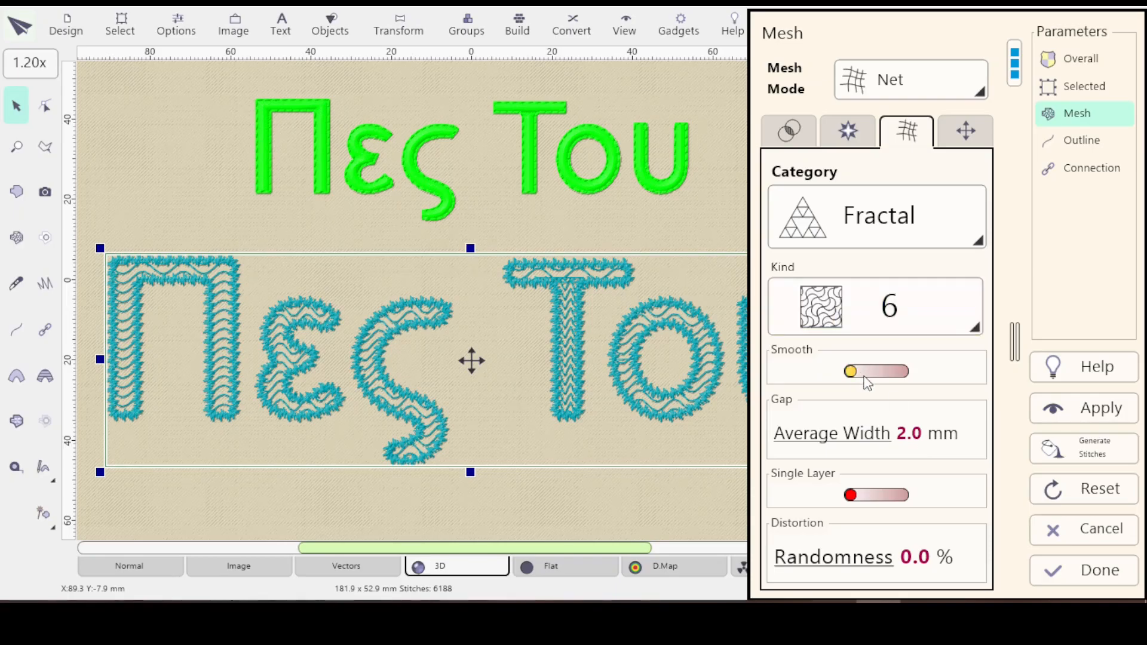
pyautogui.click(1085, 408)
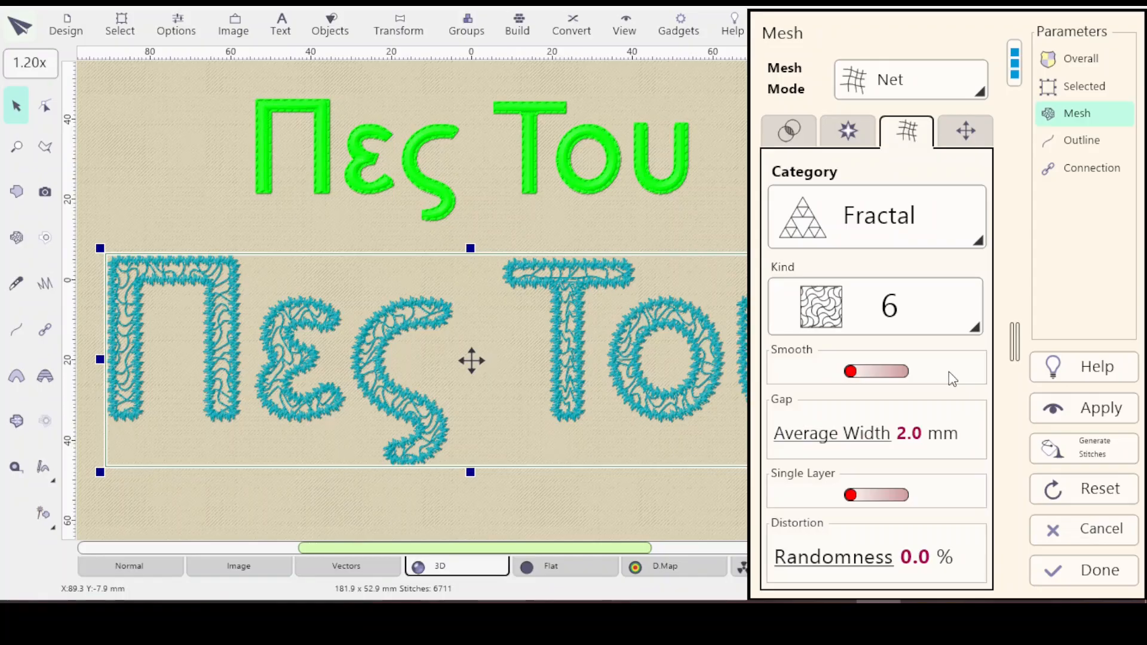
# Change the mesh effect to None and enable Smooth for the fractal net, applying each change to the lettering.
pyautogui.click(849, 130)
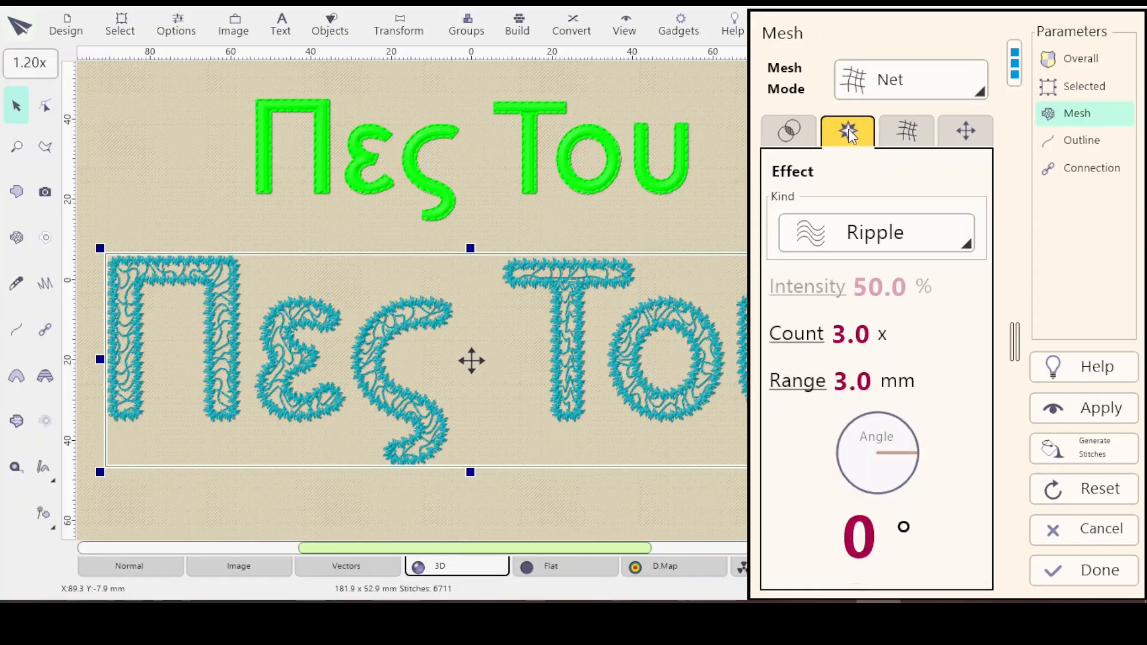
pyautogui.click(923, 235)
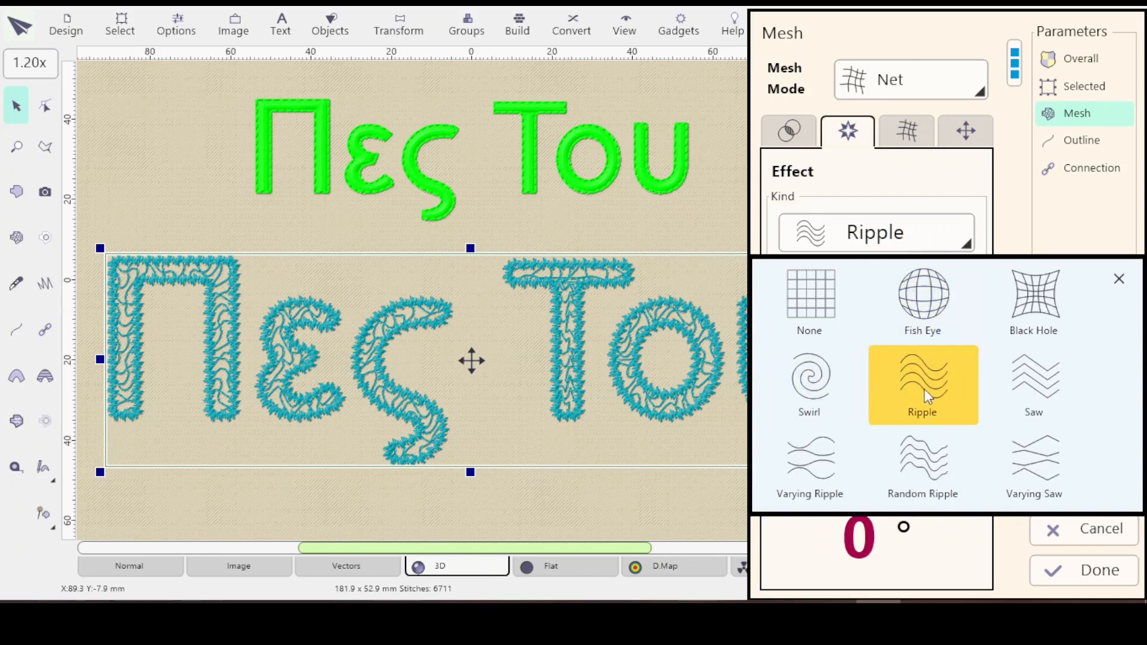
pyautogui.click(819, 315)
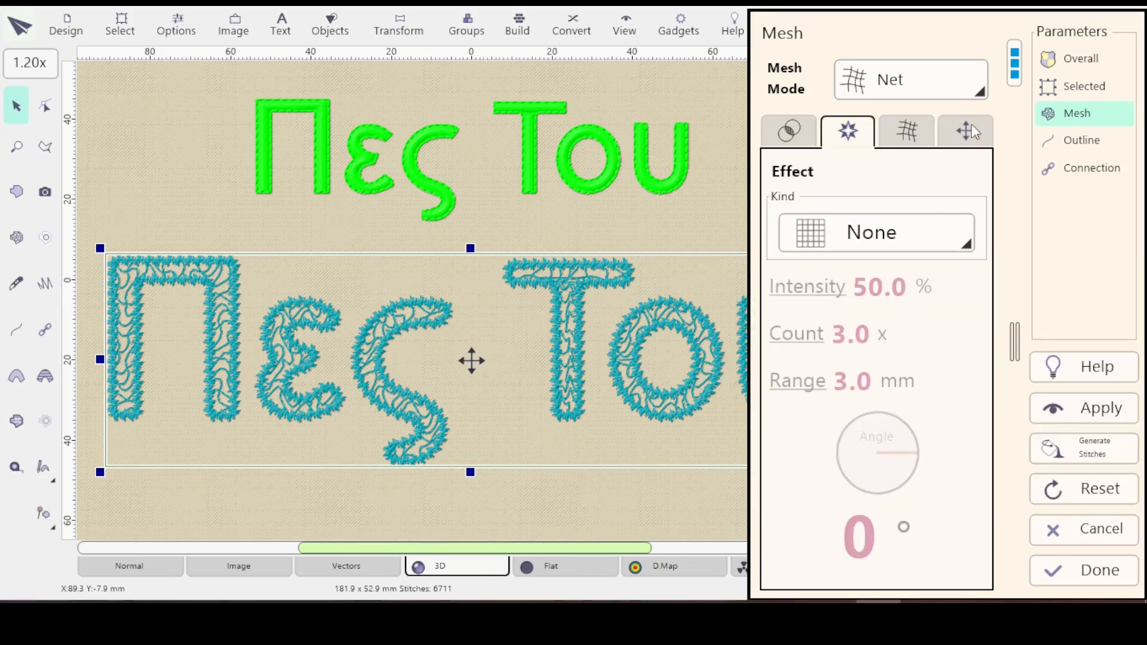
pyautogui.click(899, 127)
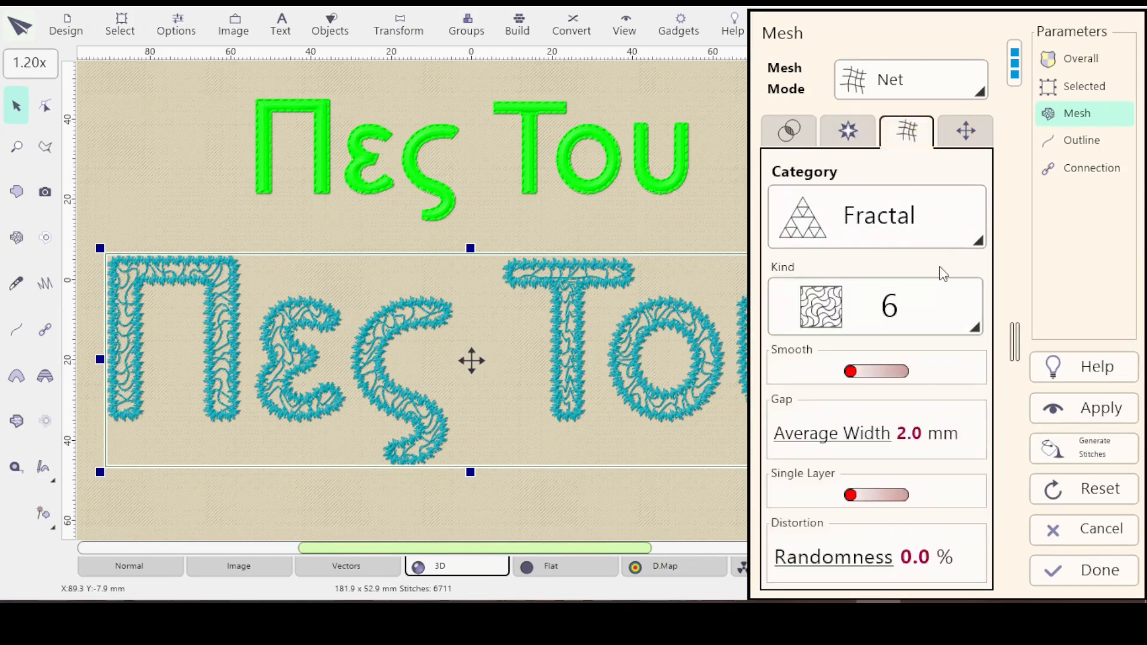
pyautogui.click(1080, 406)
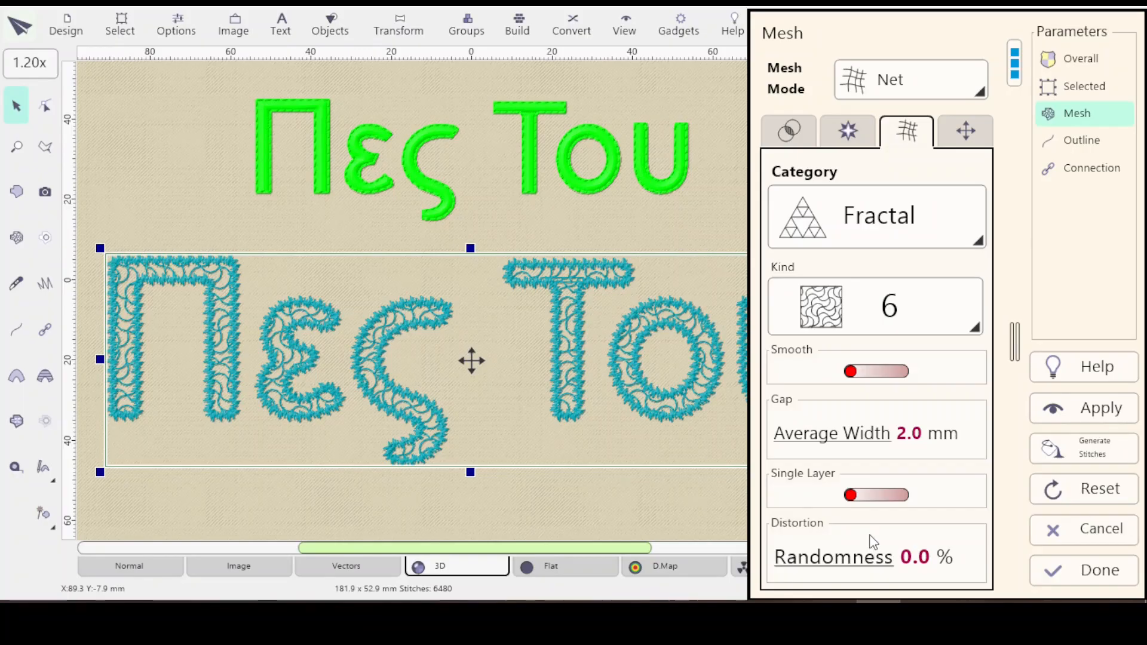
pyautogui.click(900, 372)
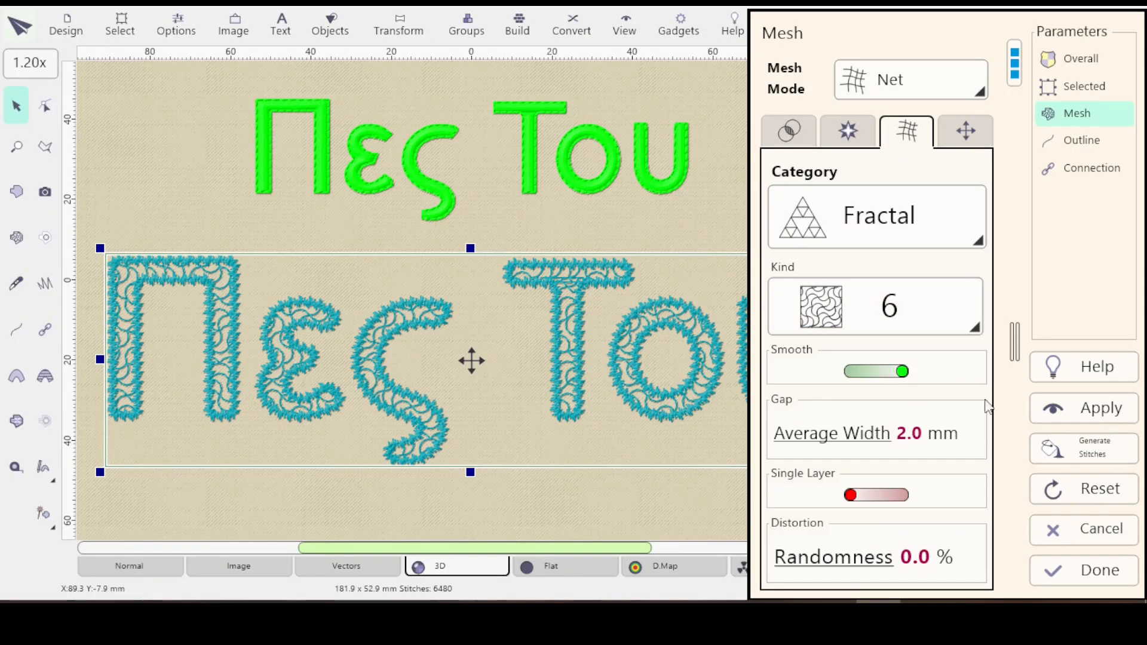
pyautogui.click(1065, 414)
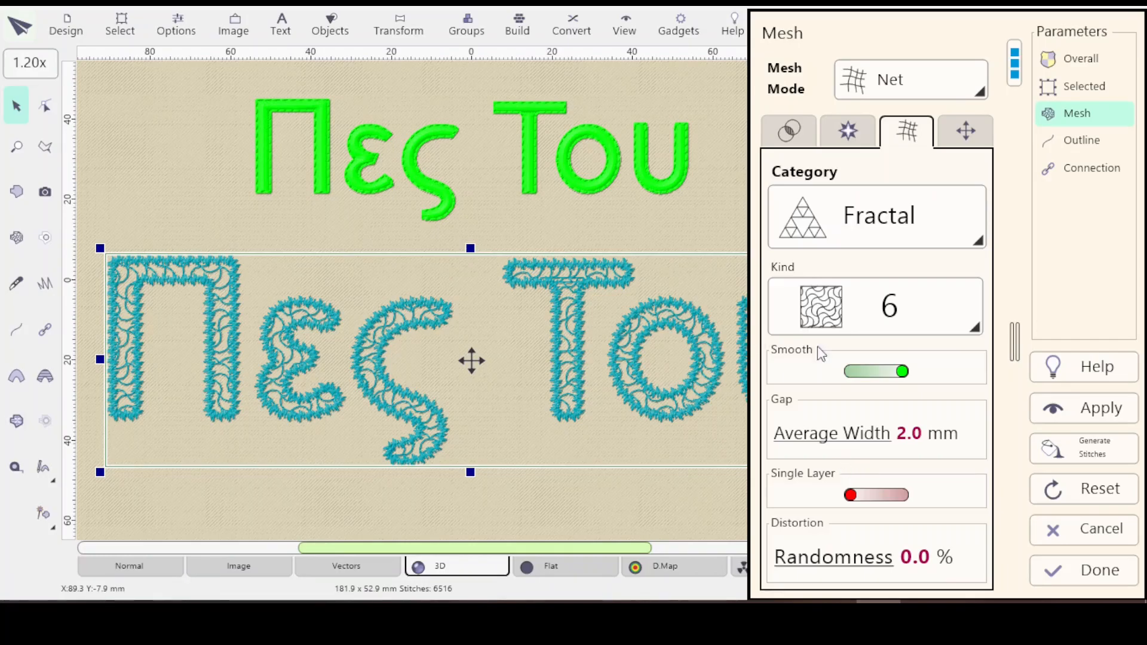
# Try kind 12 for the fractal net and switch back to kind 6.
pyautogui.click(960, 323)
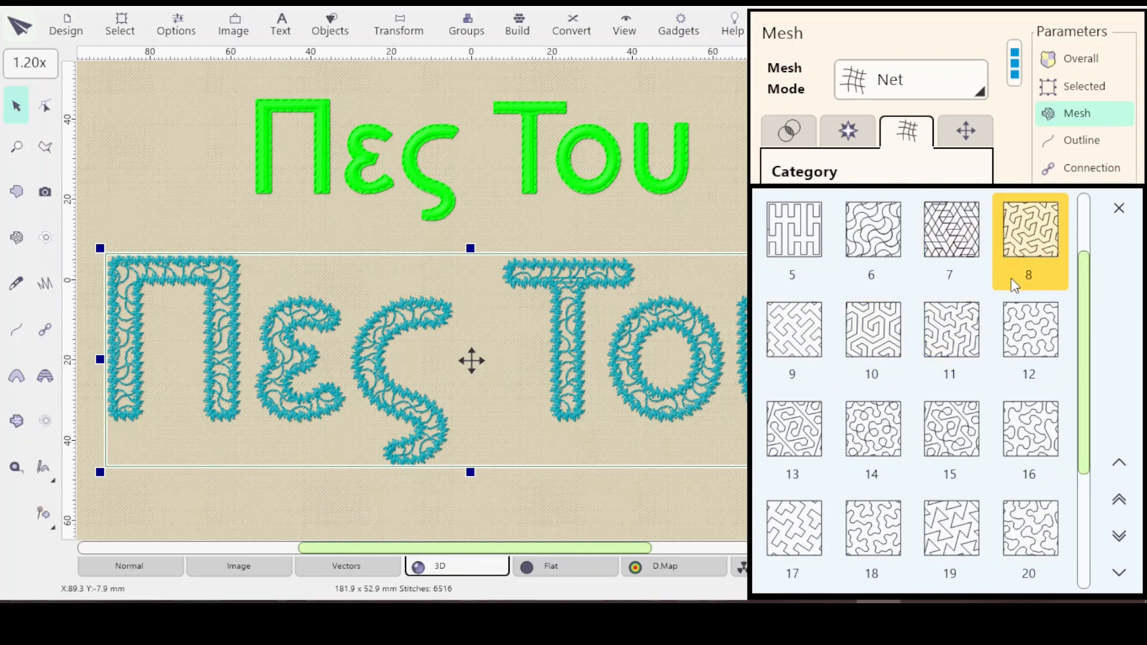
pyautogui.click(1033, 337)
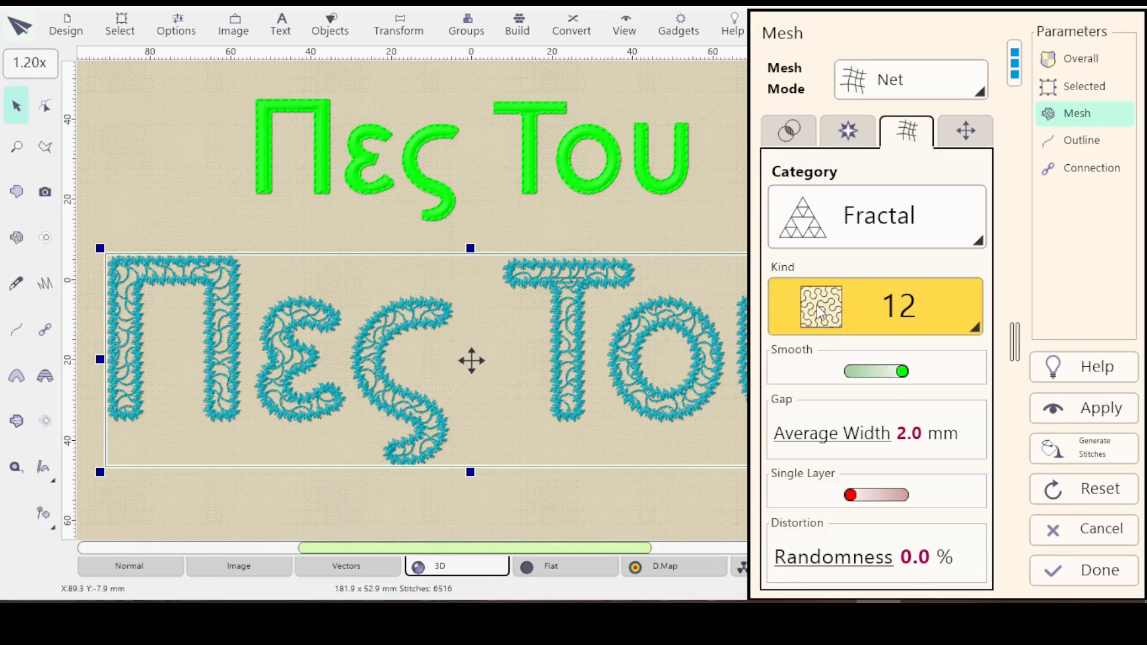
pyautogui.click(904, 309)
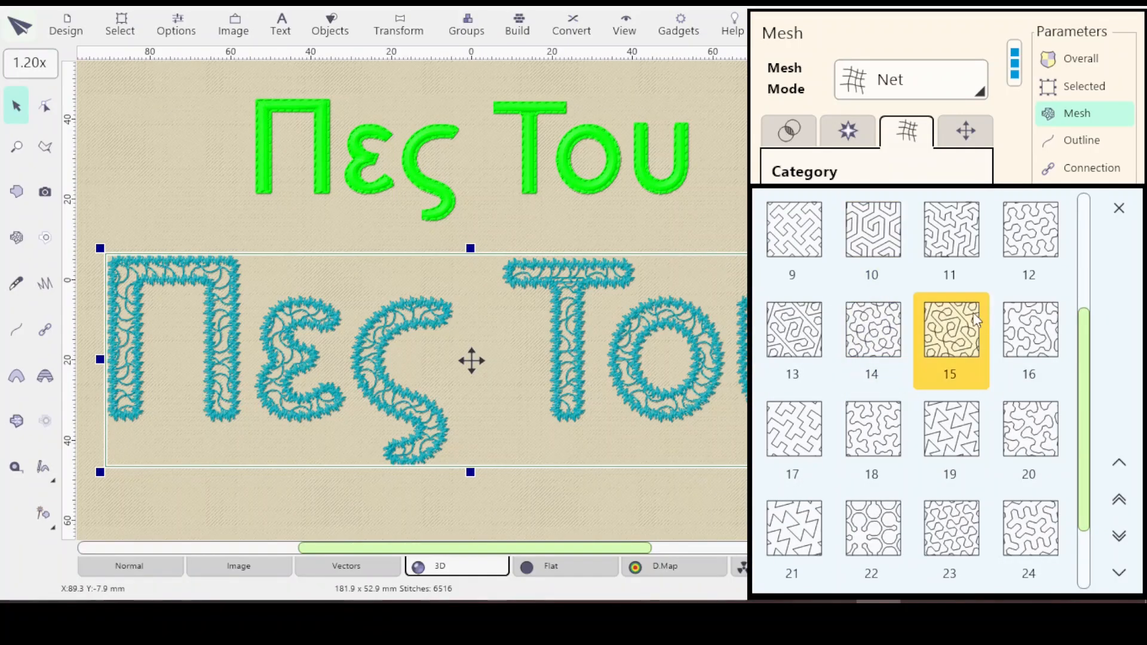
pyautogui.moveTo(1083, 358); pyautogui.dragTo(1051, 230)
pyautogui.click(876, 387)
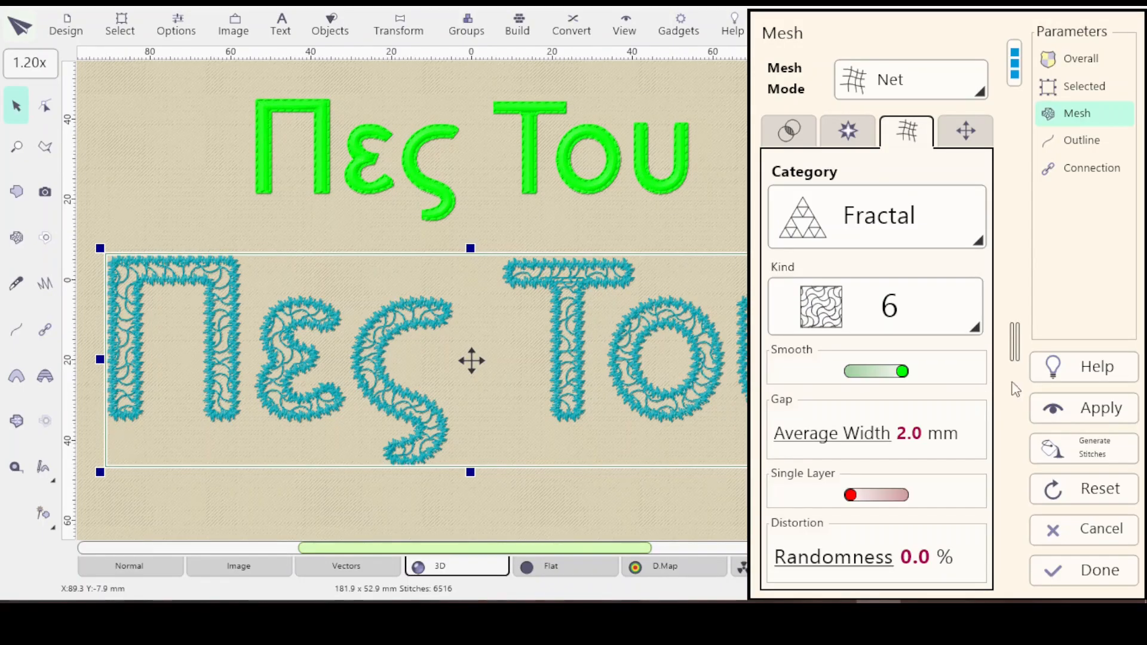
# Close the mesh parameters and break the teal lettering into separate letters with Ungroup 2.
pyautogui.click(1092, 550)
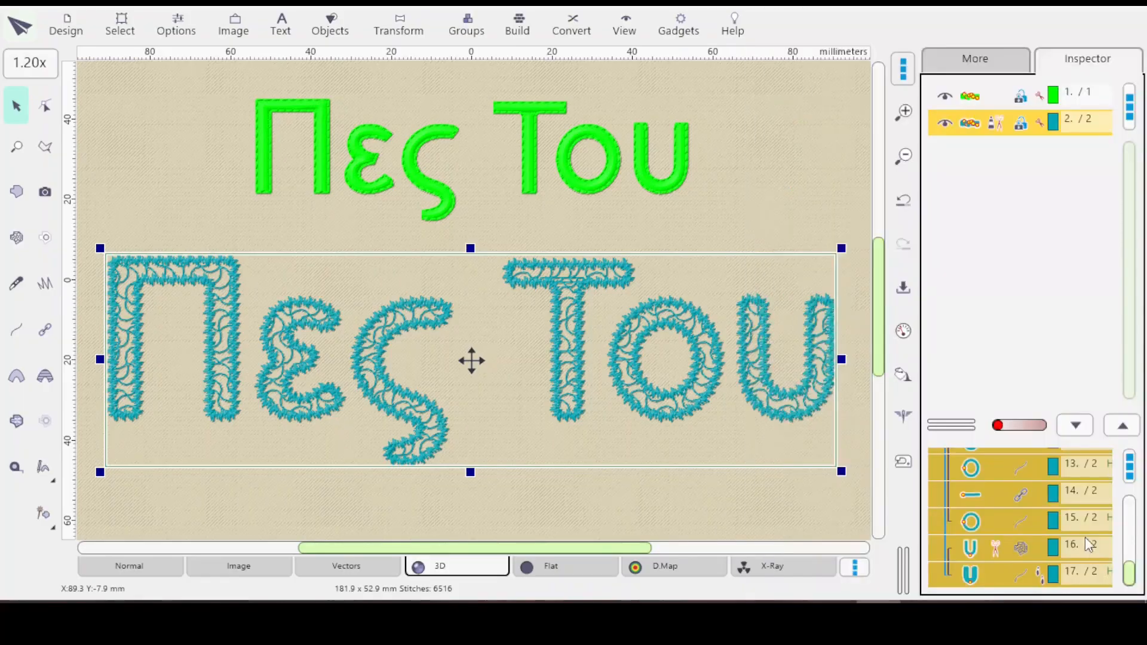
pyautogui.rightClick(982, 126)
pyautogui.moveTo(933, 231)
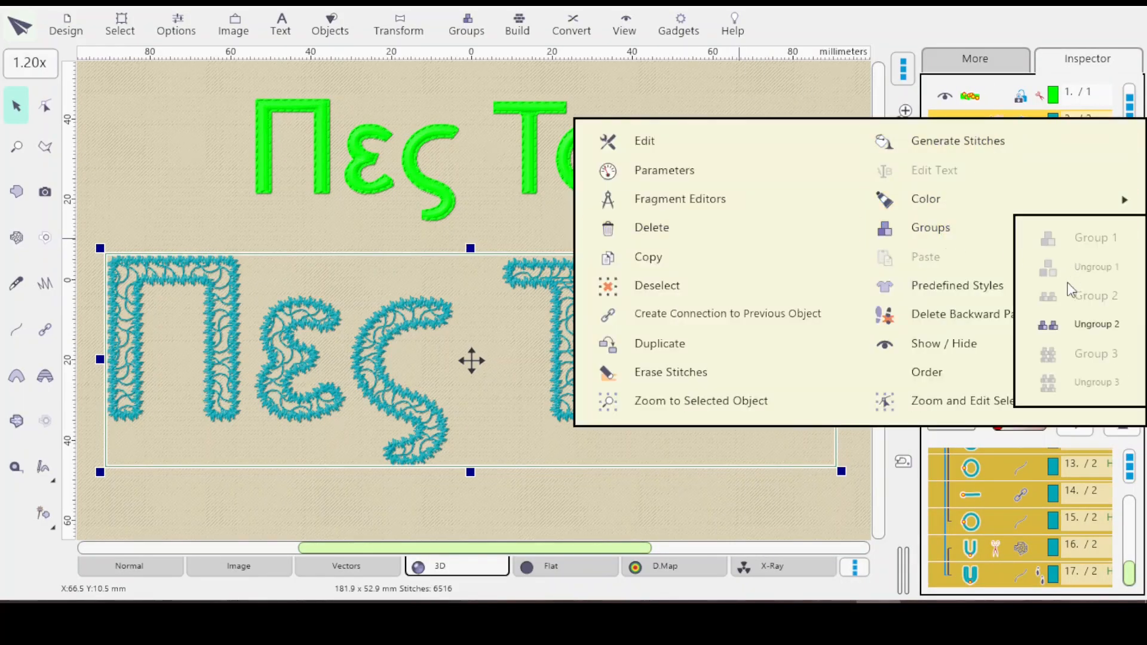
pyautogui.click(1093, 324)
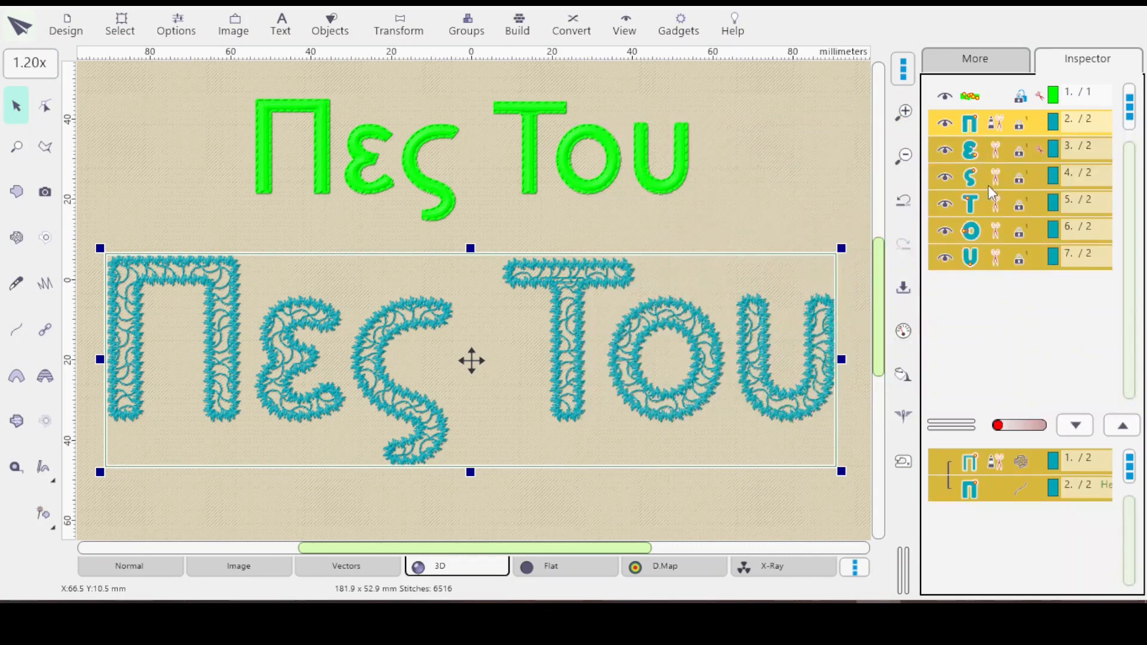
# Recolor the letter T of the large teal lettering to bright magenta.
pyautogui.click(995, 202)
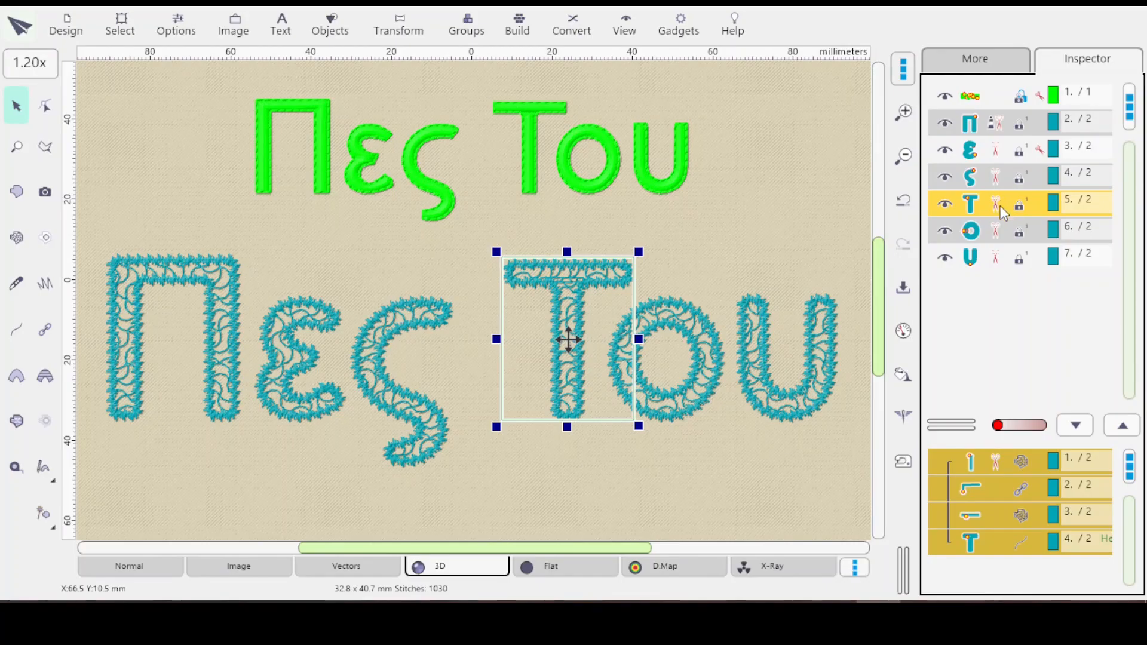
pyautogui.click(980, 59)
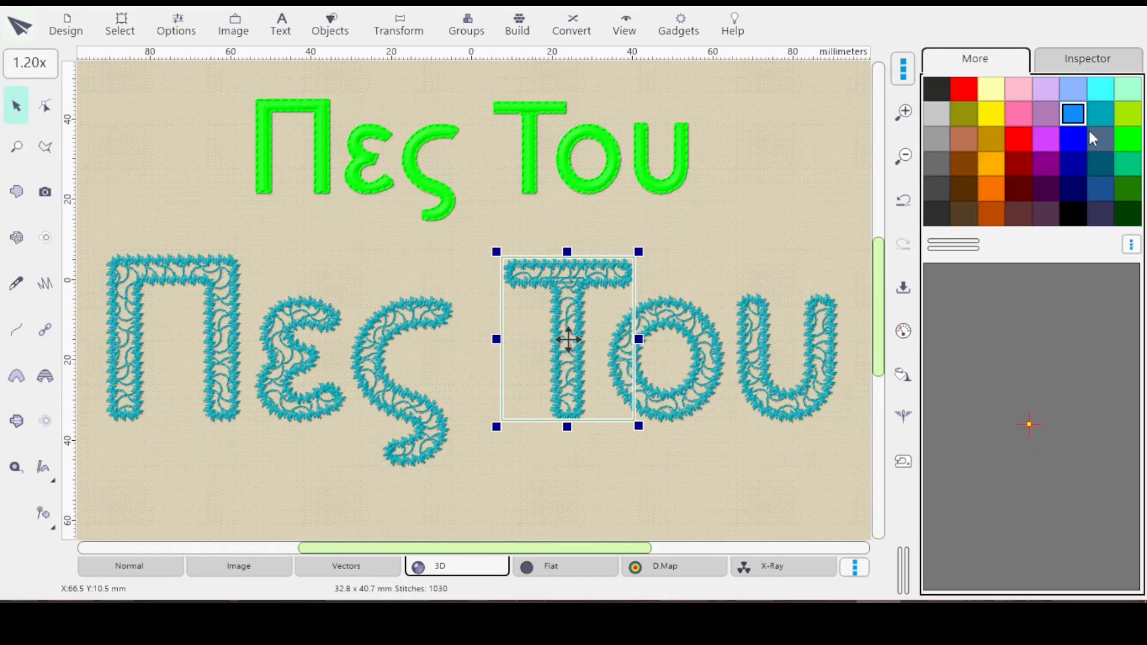
pyautogui.click(1046, 140)
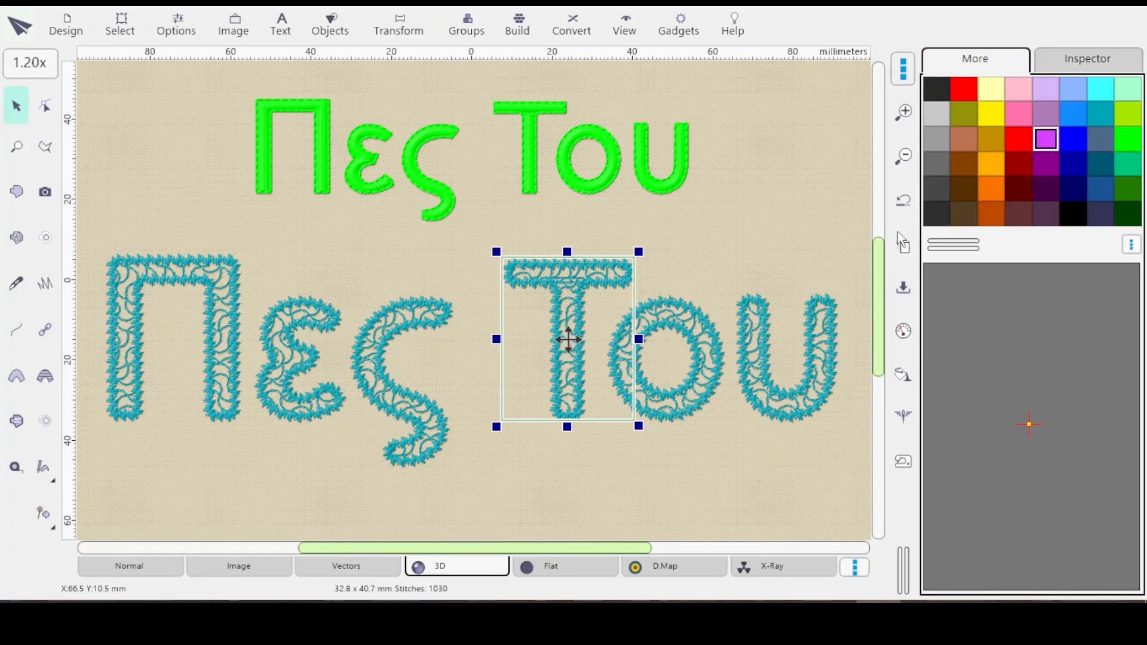
pyautogui.click(1081, 64)
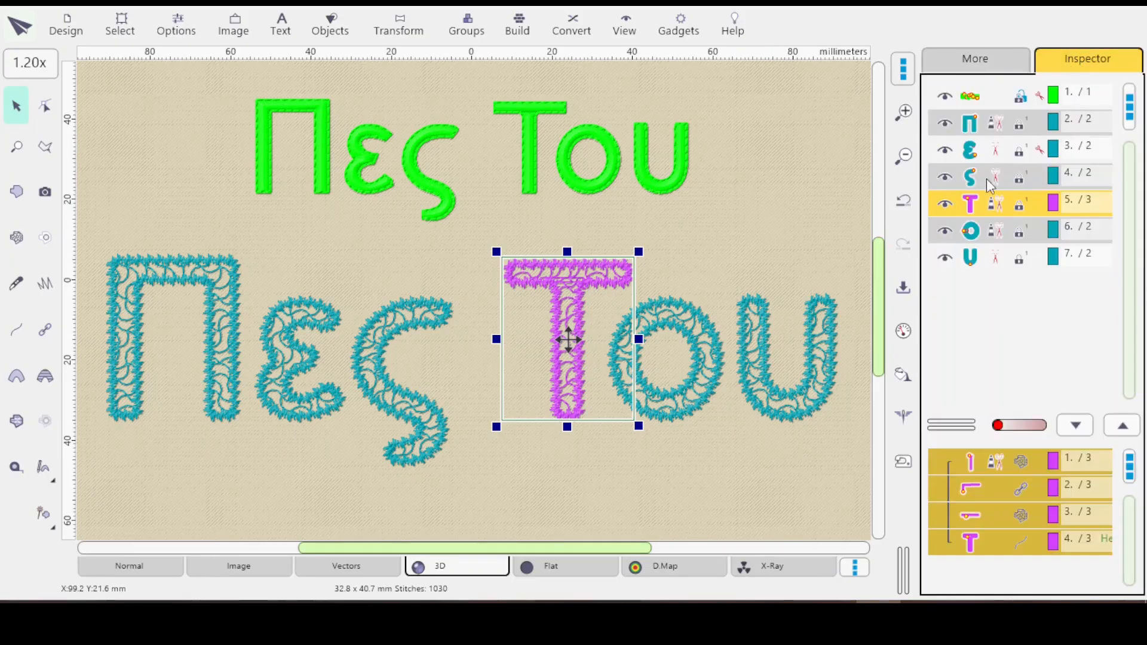
# Ungroup the magenta letter T into its individual parts and select the mesh of its vertical stem.
pyautogui.rightClick(1005, 205)
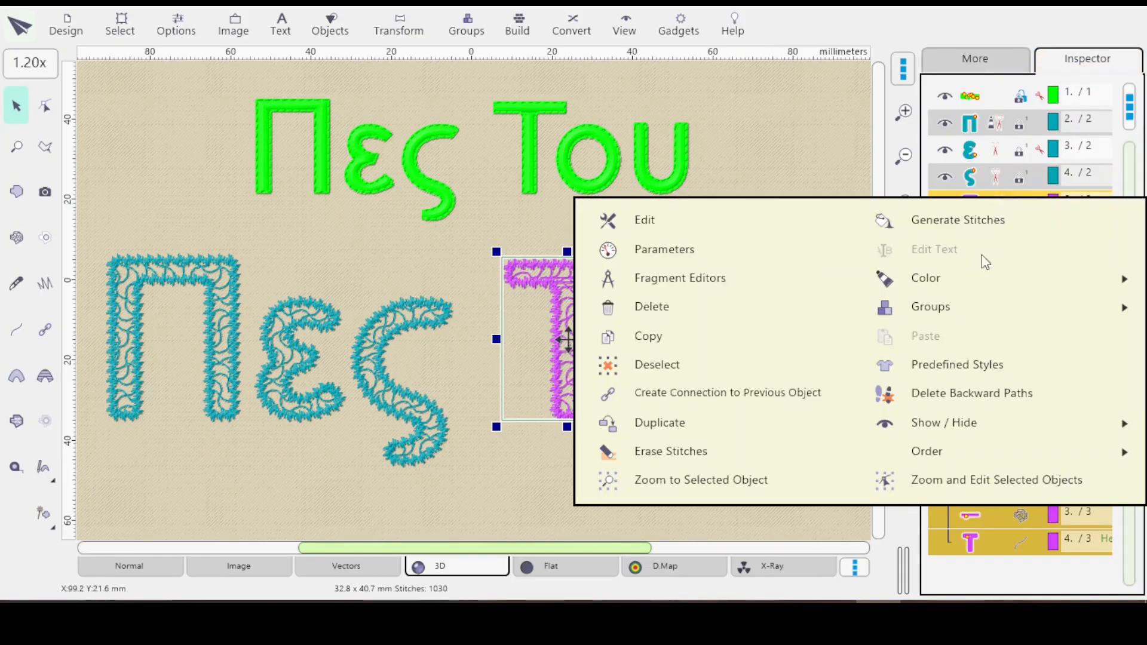
pyautogui.moveTo(951, 307)
pyautogui.click(1103, 348)
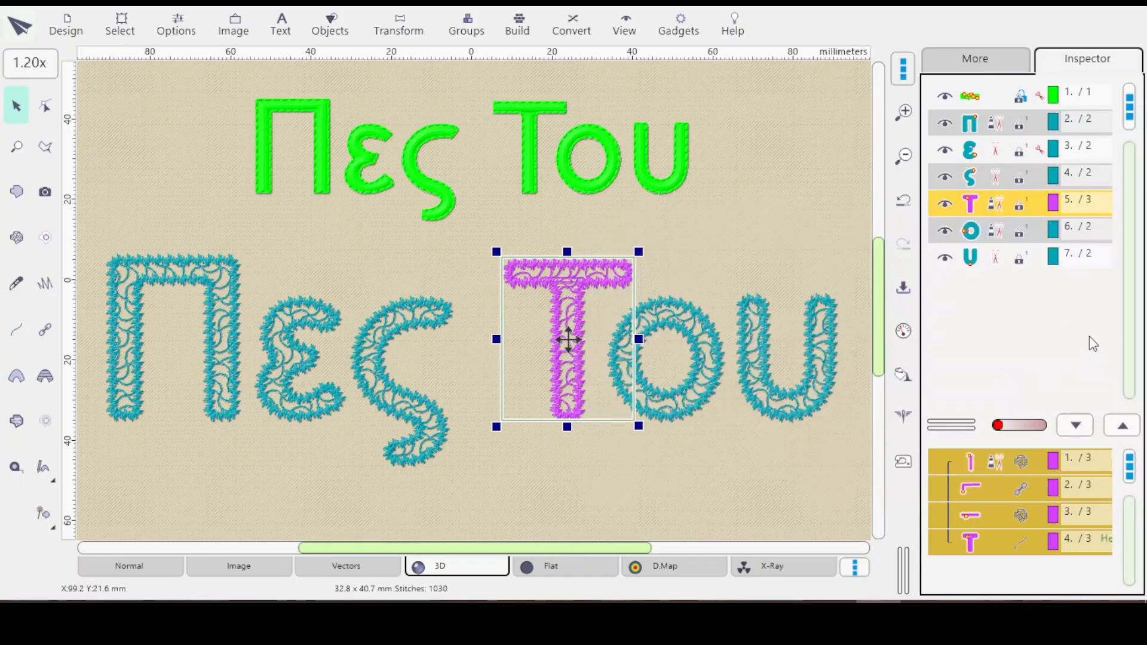
pyautogui.click(990, 209)
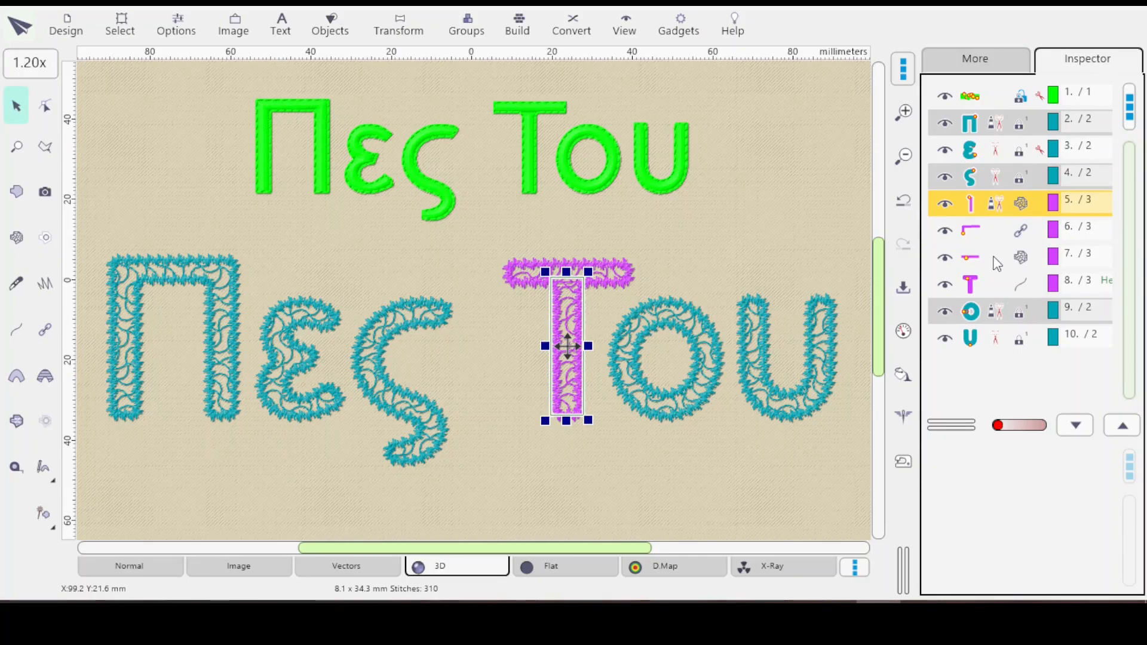
# Create a fill from the outline of the magenta letter T and convert that fill to a mesh.
pyautogui.click(1016, 288)
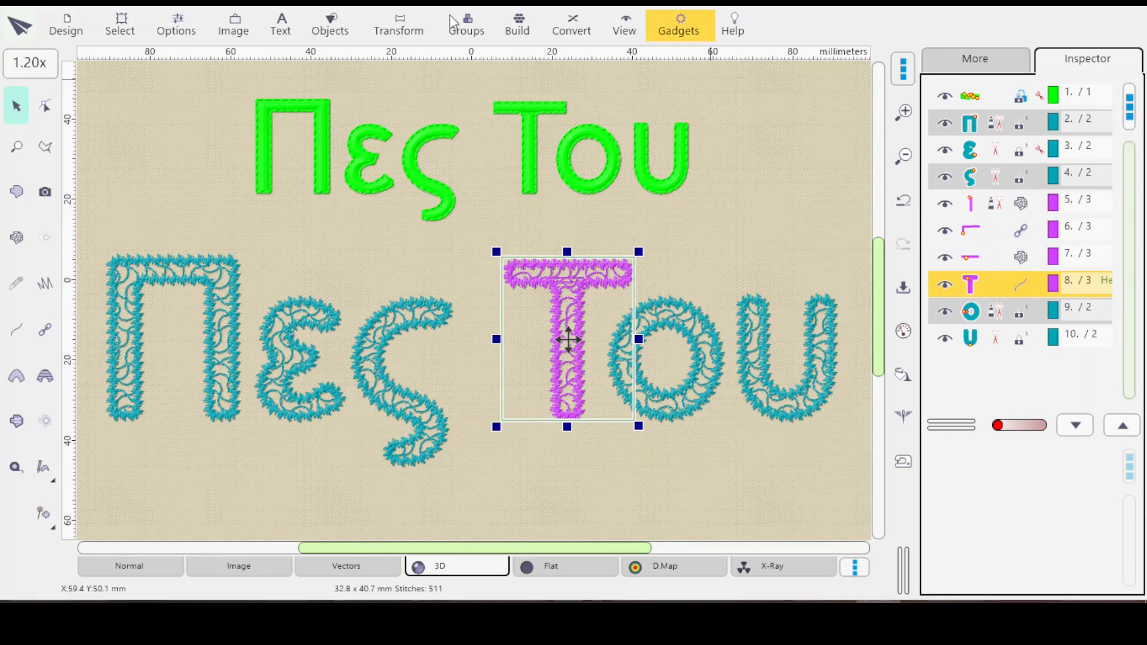
pyautogui.click(561, 27)
pyautogui.moveTo(734, 102)
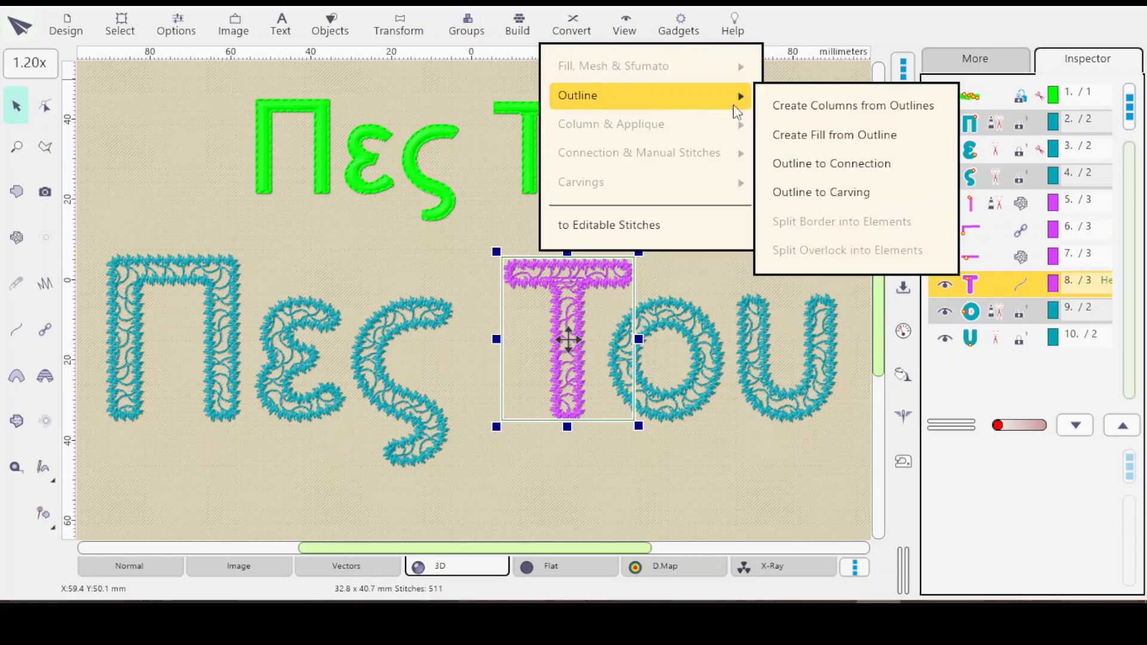
pyautogui.click(822, 134)
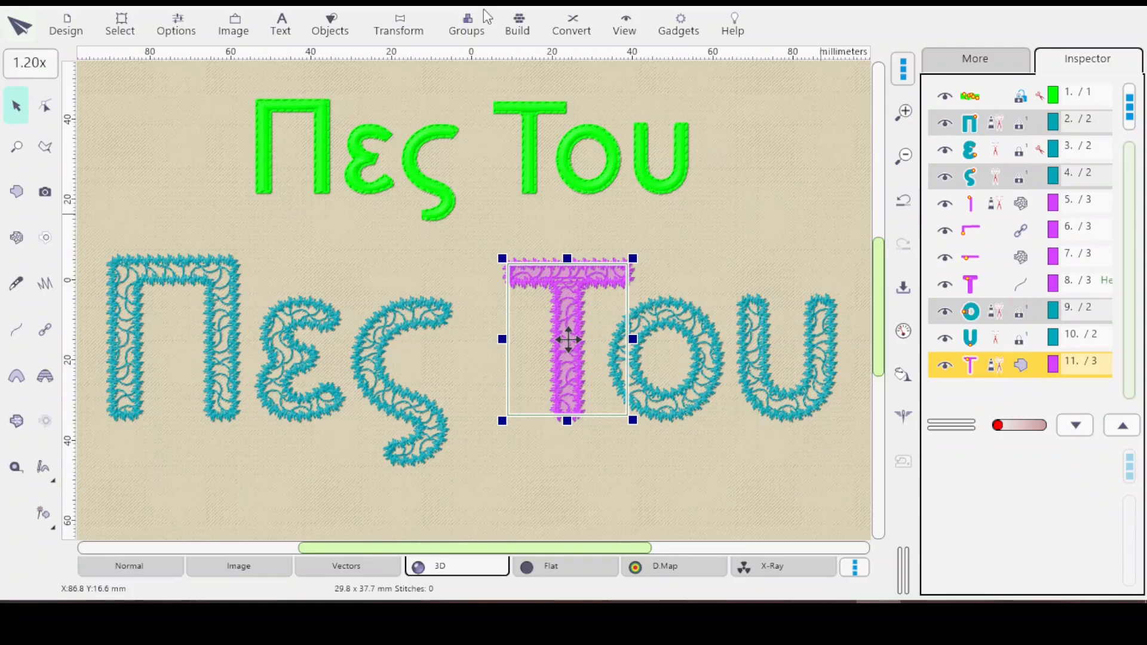
pyautogui.click(582, 40)
pyautogui.moveTo(612, 76)
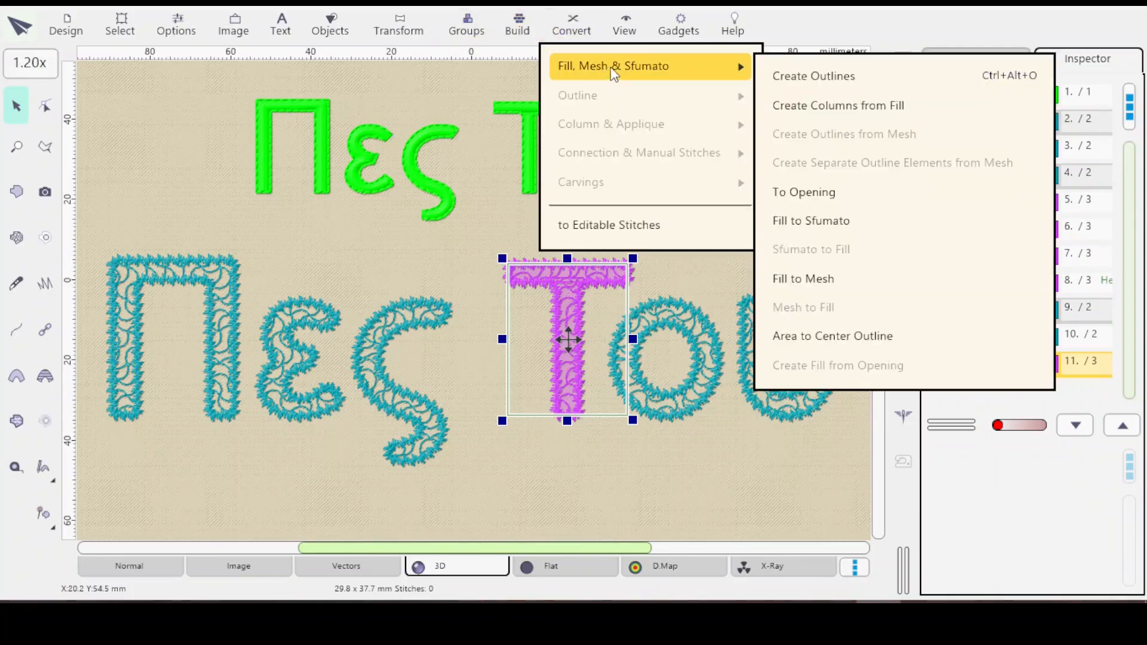
pyautogui.click(807, 279)
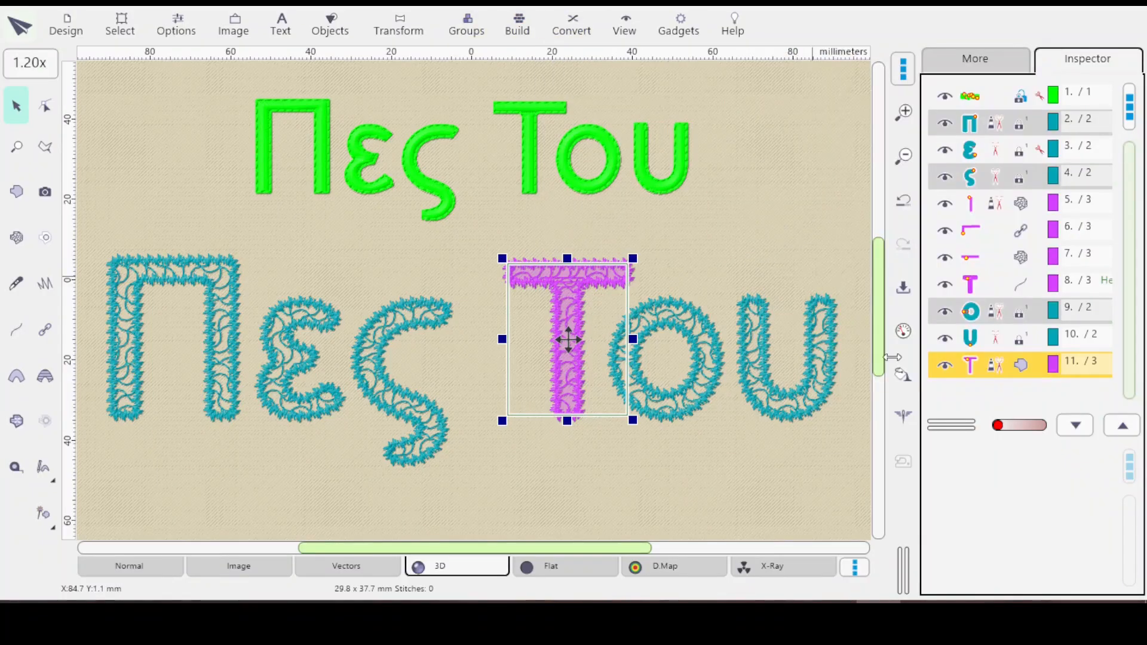
# Give the new T mesh the same parameters as the stem mesh and reorder it directly after the crossbar mesh.
pyautogui.click(1021, 205)
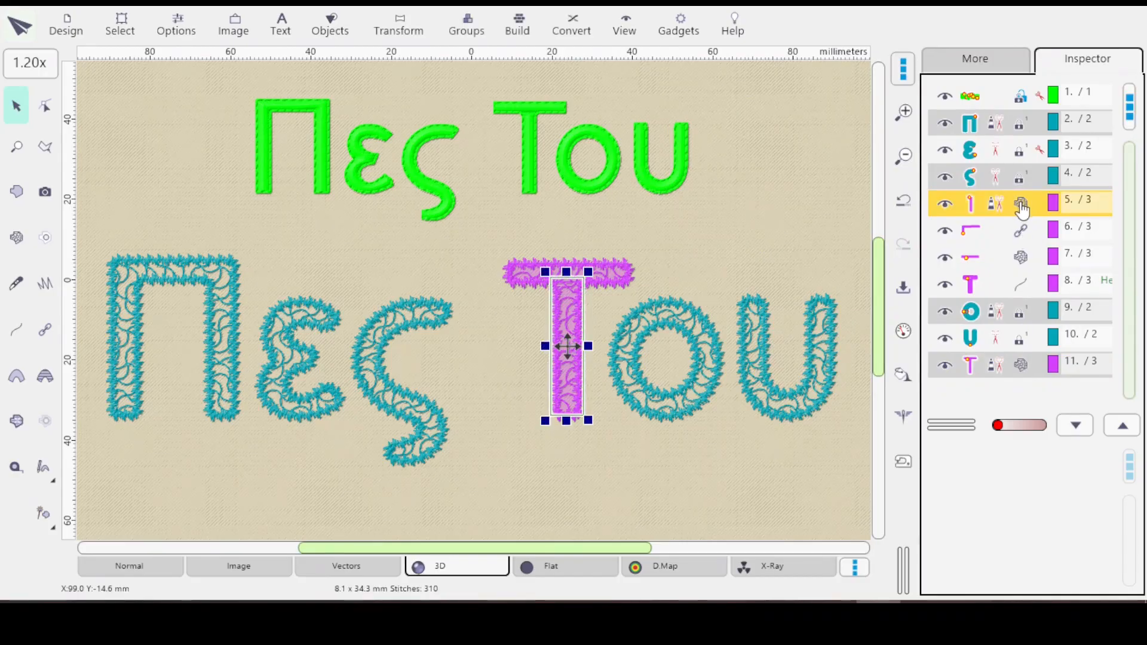
pyautogui.rightClick(1019, 368)
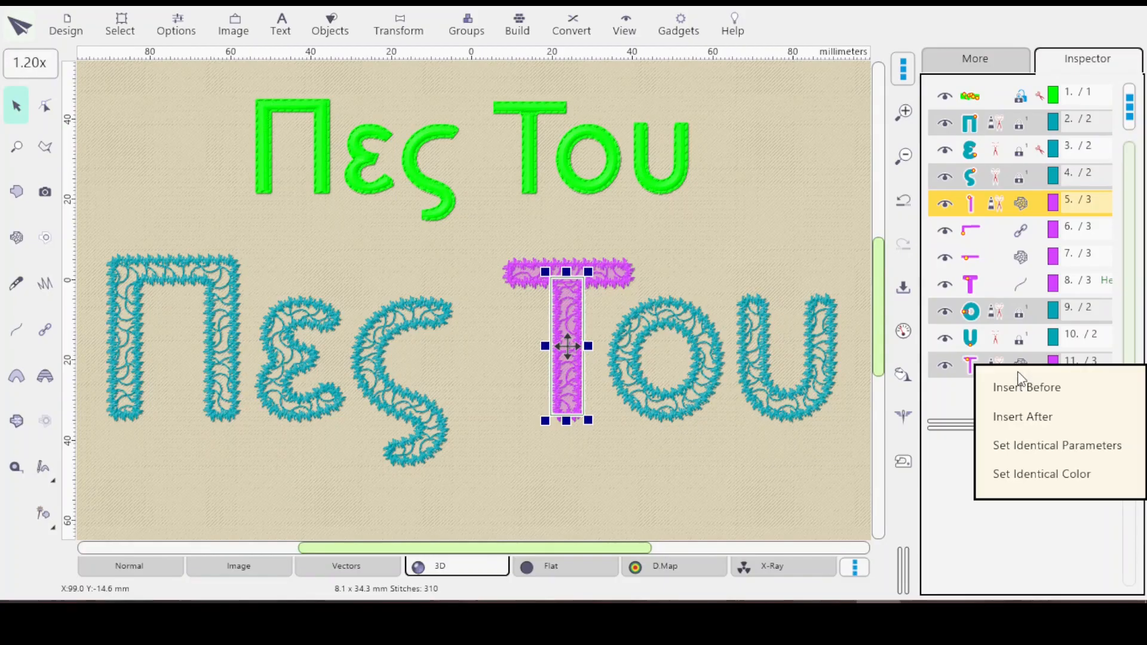
pyautogui.click(1041, 447)
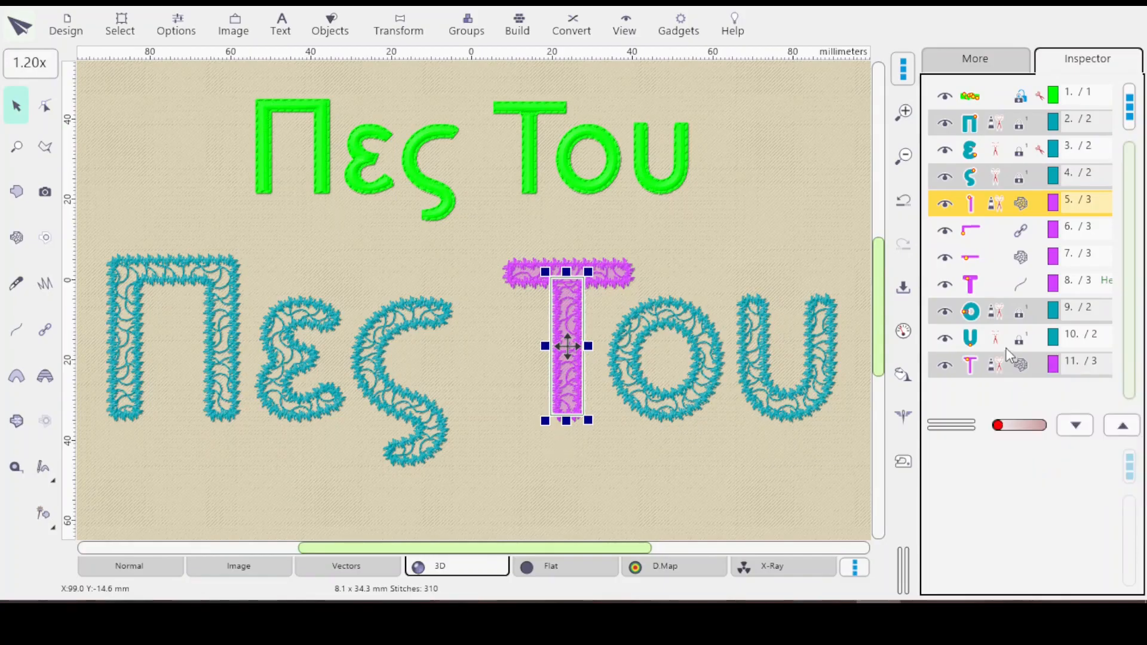
pyautogui.click(1021, 375)
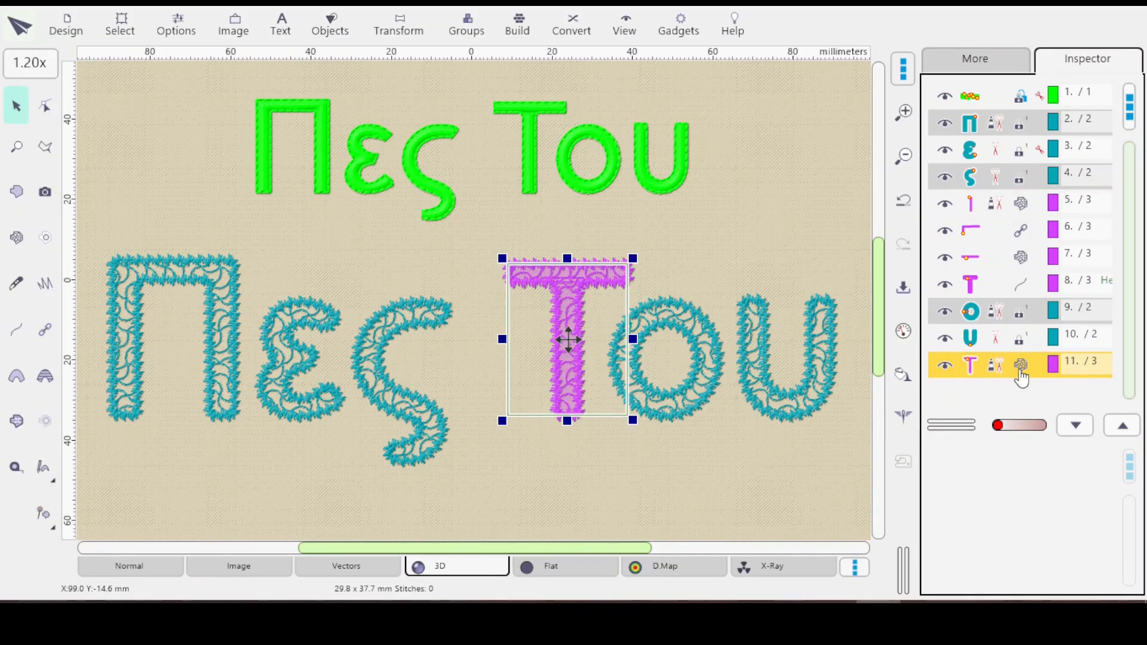
pyautogui.rightClick(1023, 266)
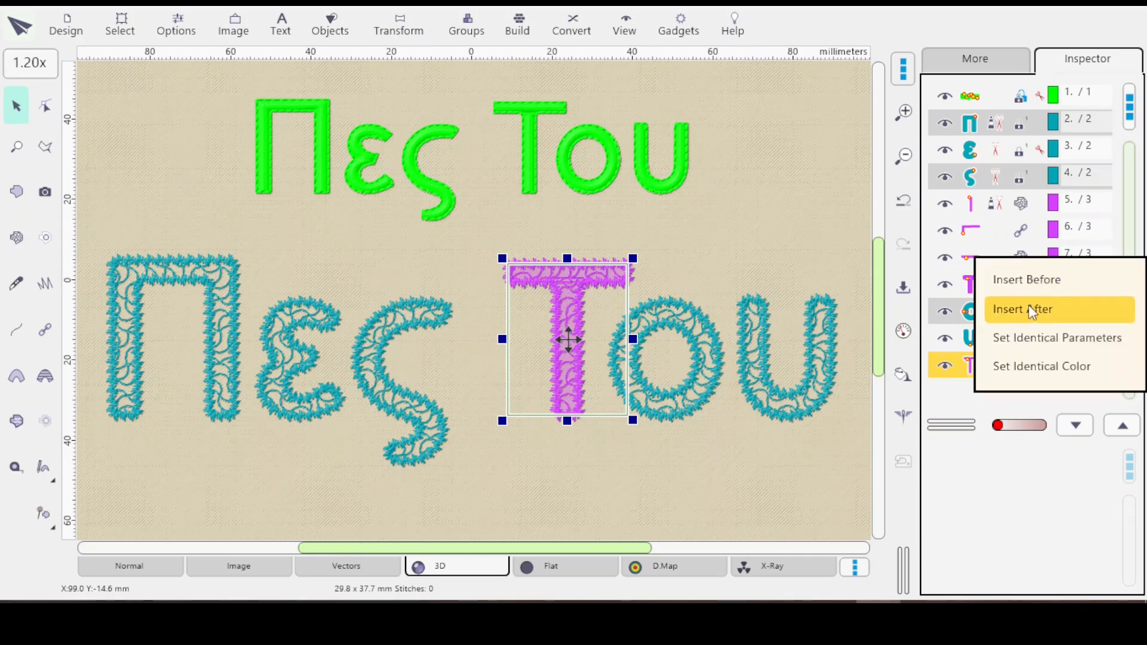
pyautogui.click(1004, 307)
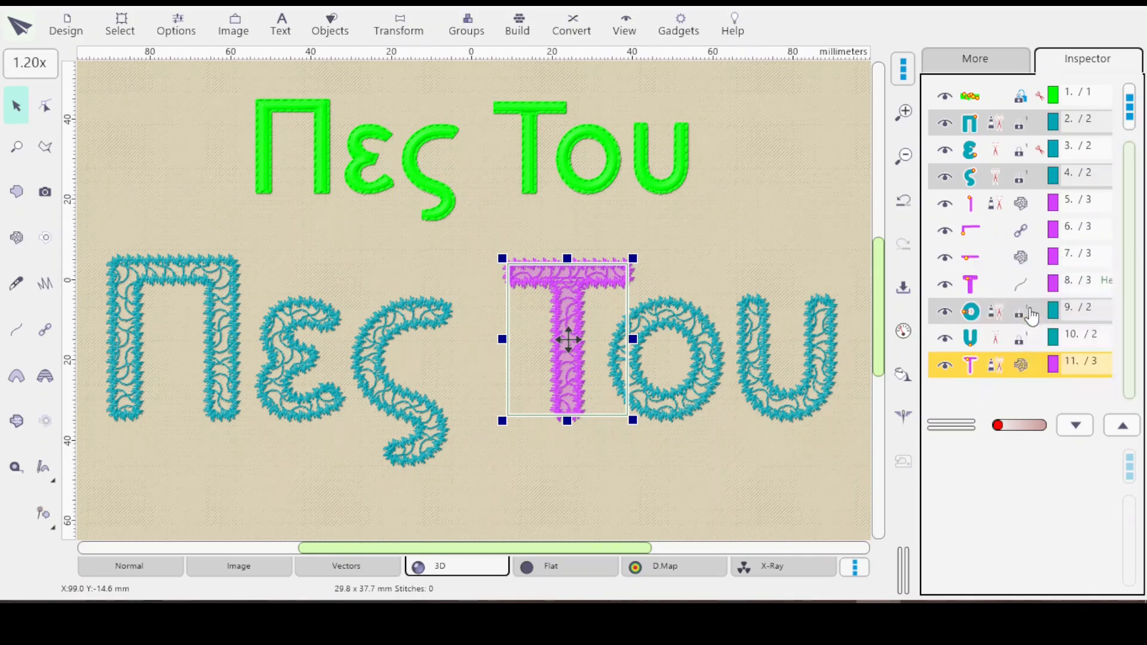
# Delete the T's old stem mesh, connection and crossbar mesh, and generate stitches for the new one-piece T mesh.
pyautogui.click(1023, 261)
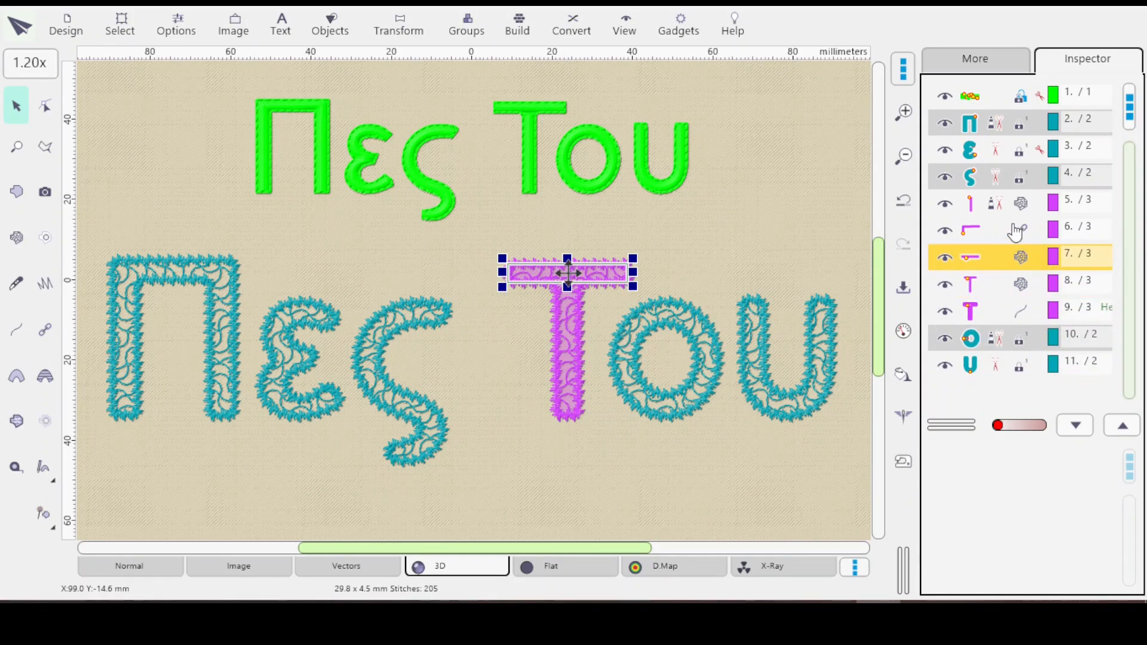
pyautogui.keyDown('shift'); pyautogui.click(1016, 206); pyautogui.keyUp('shift')
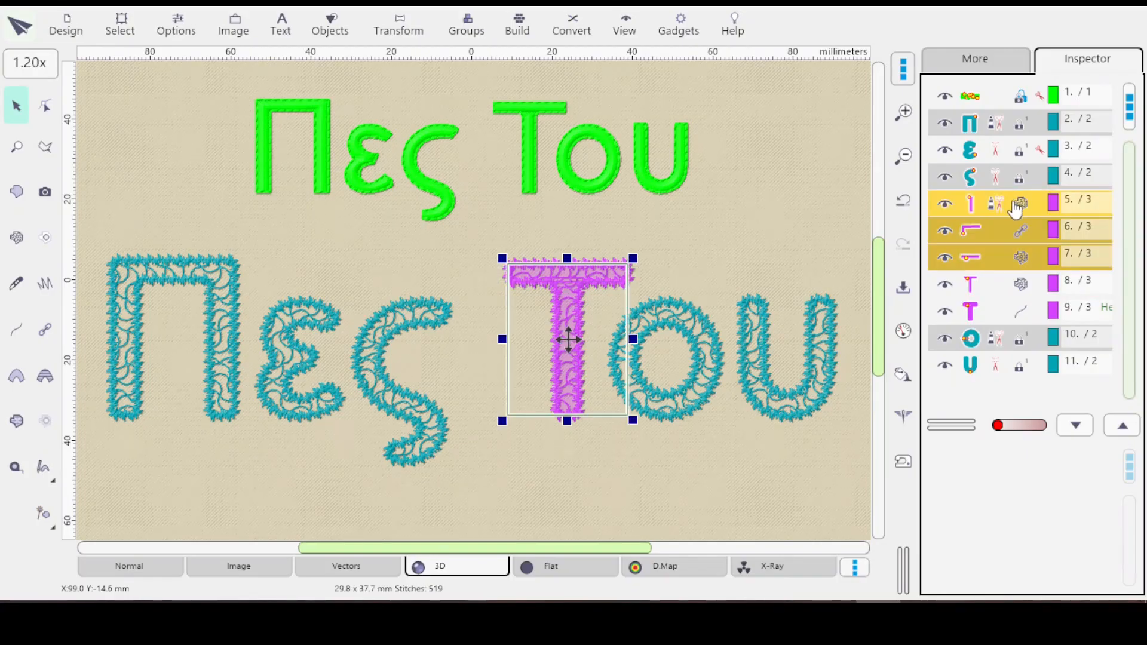
pyautogui.rightClick(991, 232)
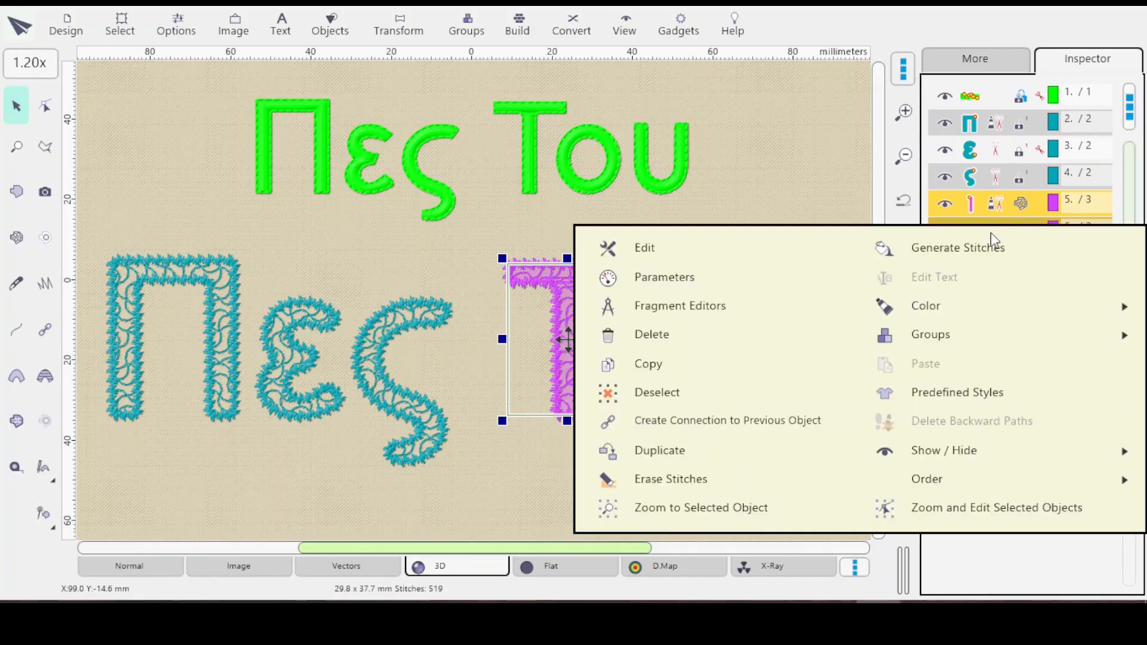
pyautogui.click(674, 336)
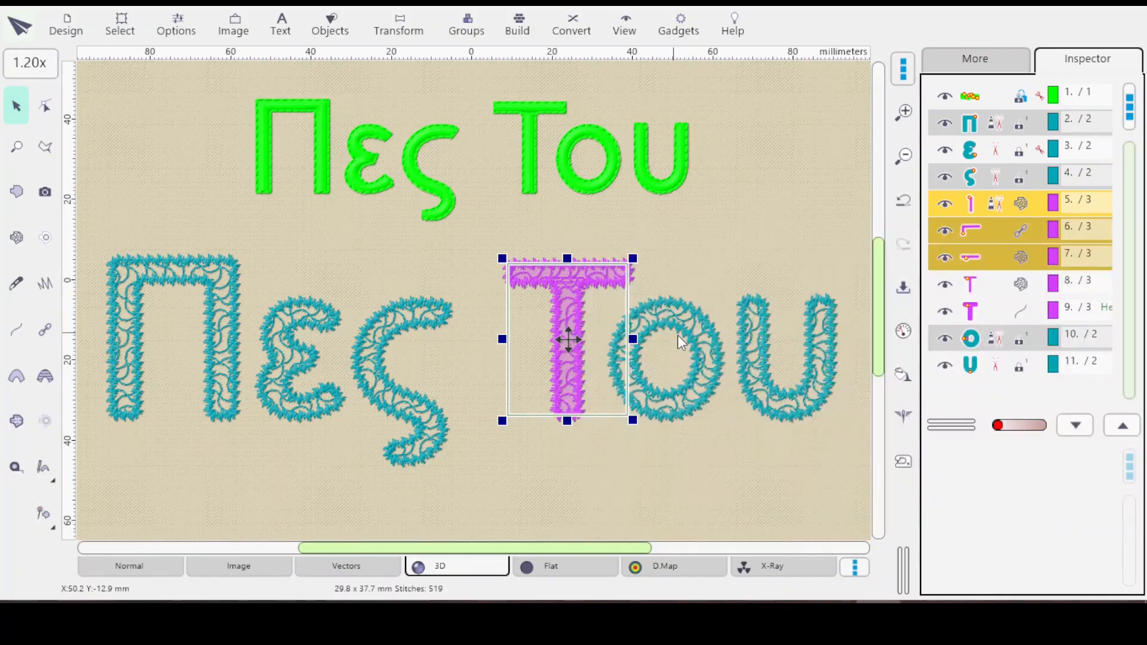
pyautogui.click(1022, 205)
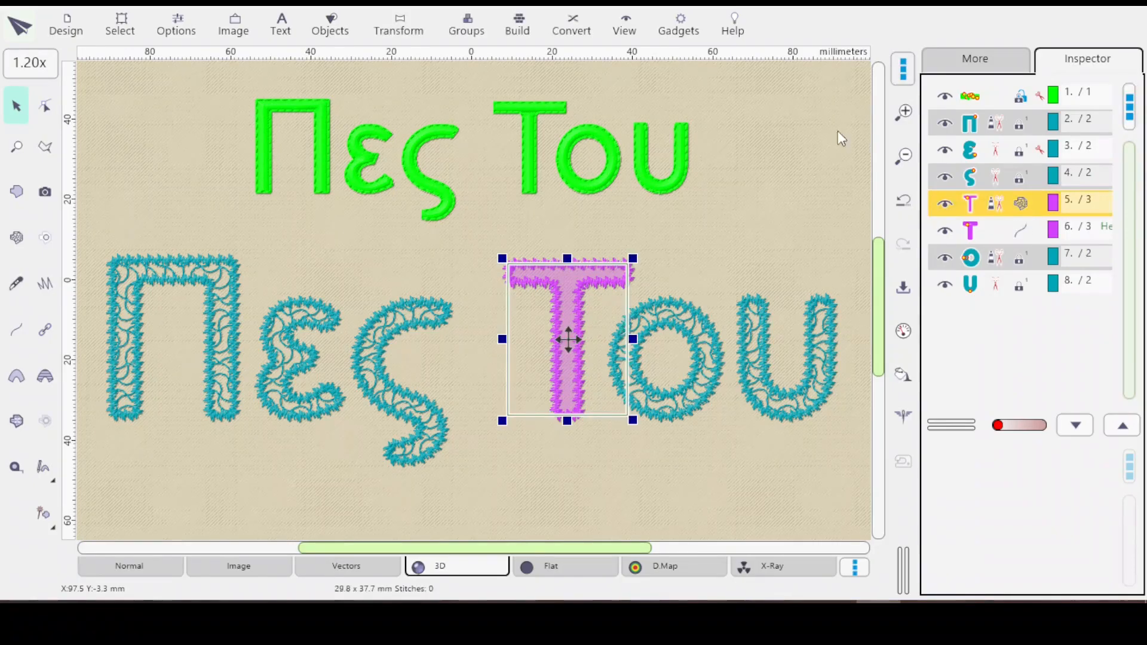
pyautogui.click(904, 379)
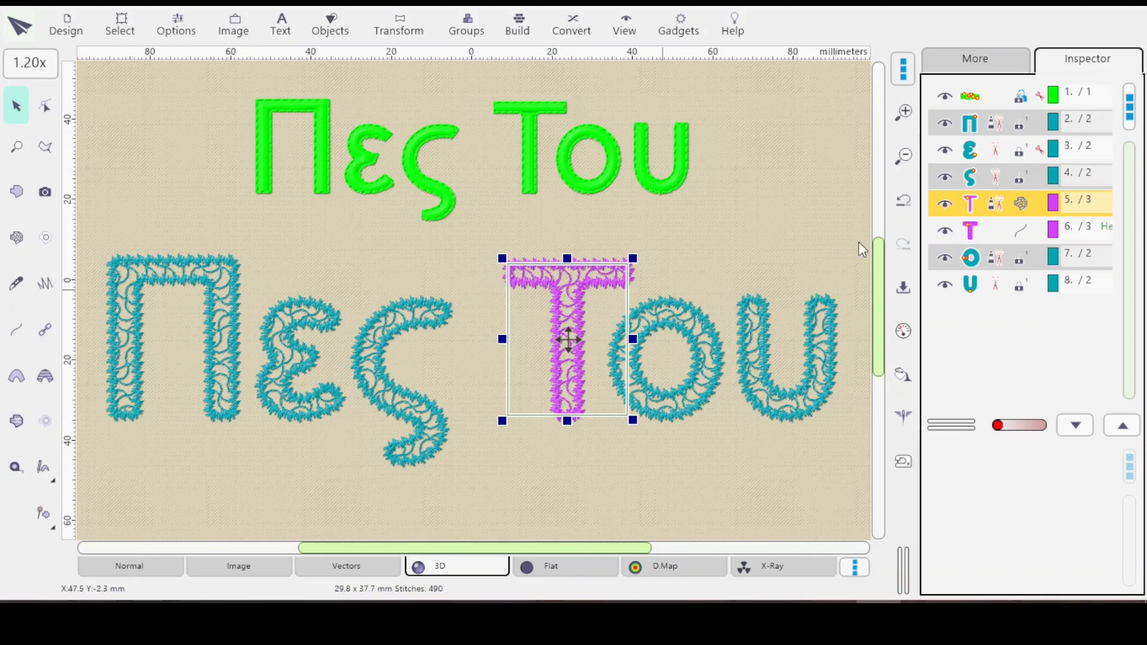
# Group the T's new mesh and its outline together with Group 1.
pyautogui.keyDown('shift'); pyautogui.click(1006, 231); pyautogui.keyUp('shift')
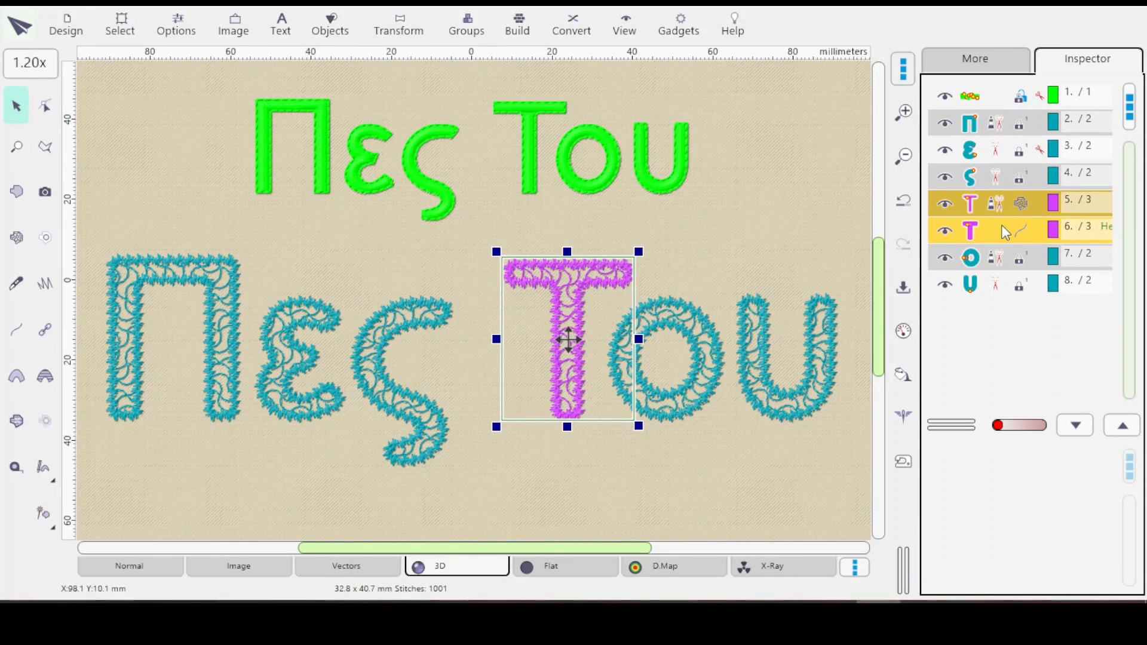
pyautogui.rightClick(1006, 232)
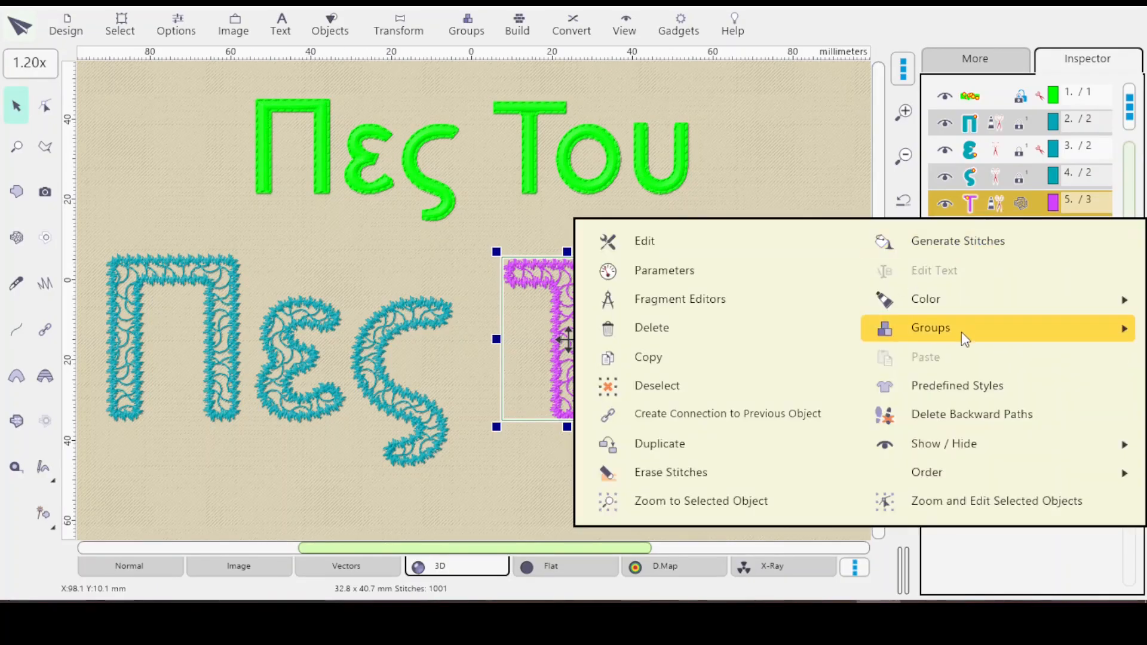
pyautogui.moveTo(963, 333)
pyautogui.click(1037, 345)
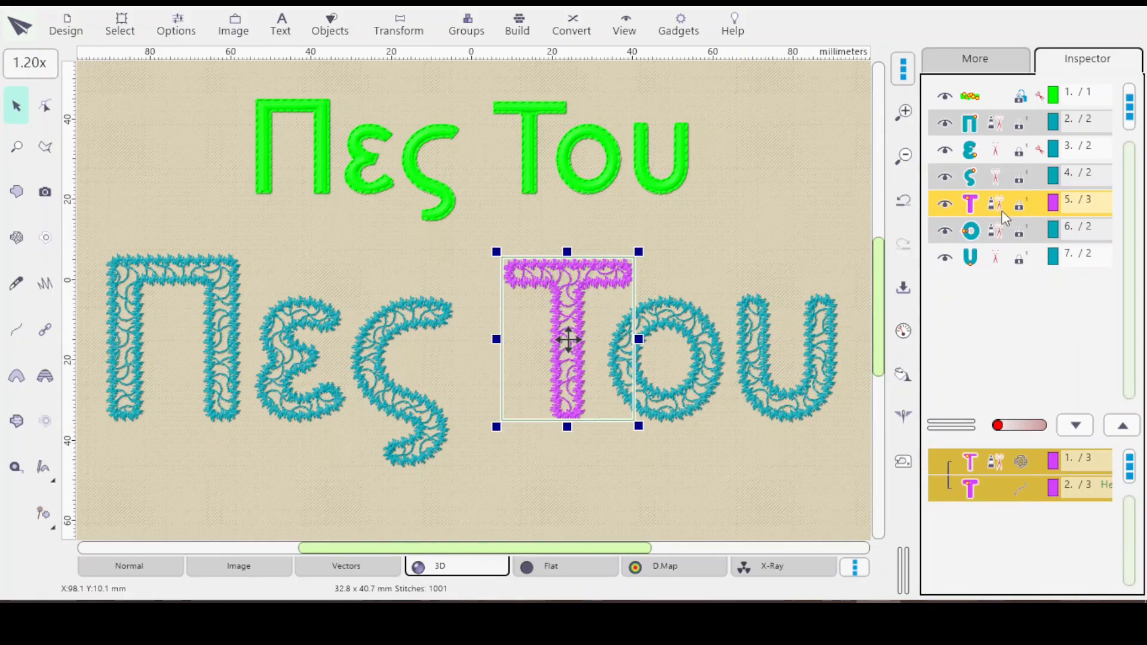
# Set the grouped letter T to the identical teal color of the letter O and deselect everything.
pyautogui.click(1019, 239)
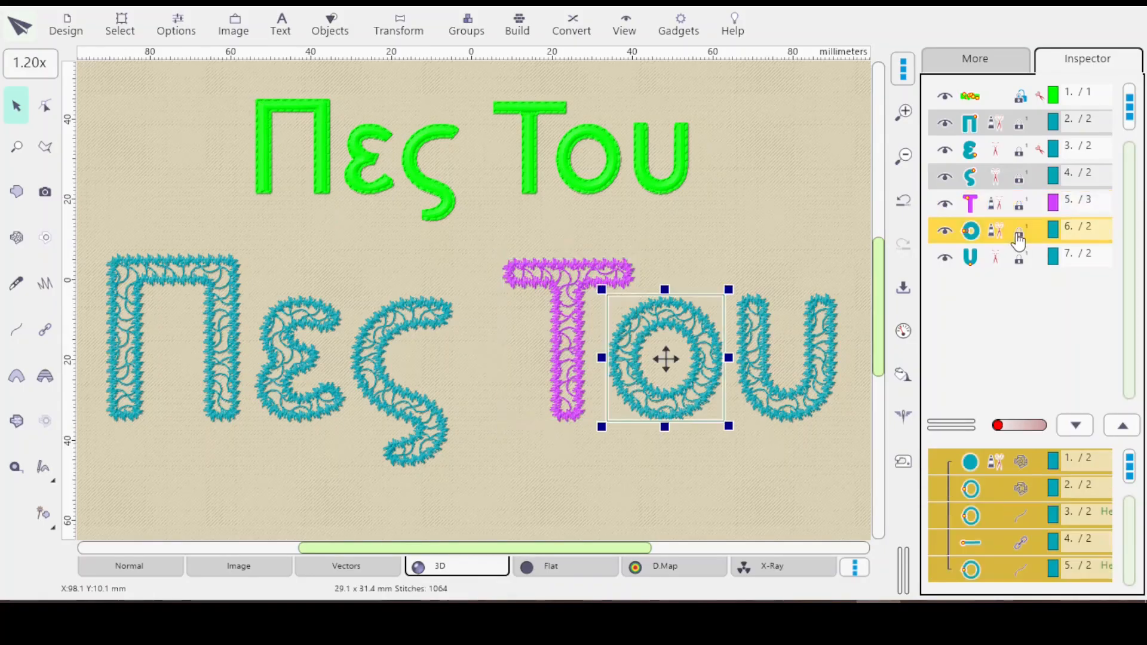
pyautogui.rightClick(1020, 206)
pyautogui.click(1048, 307)
pyautogui.click(807, 225)
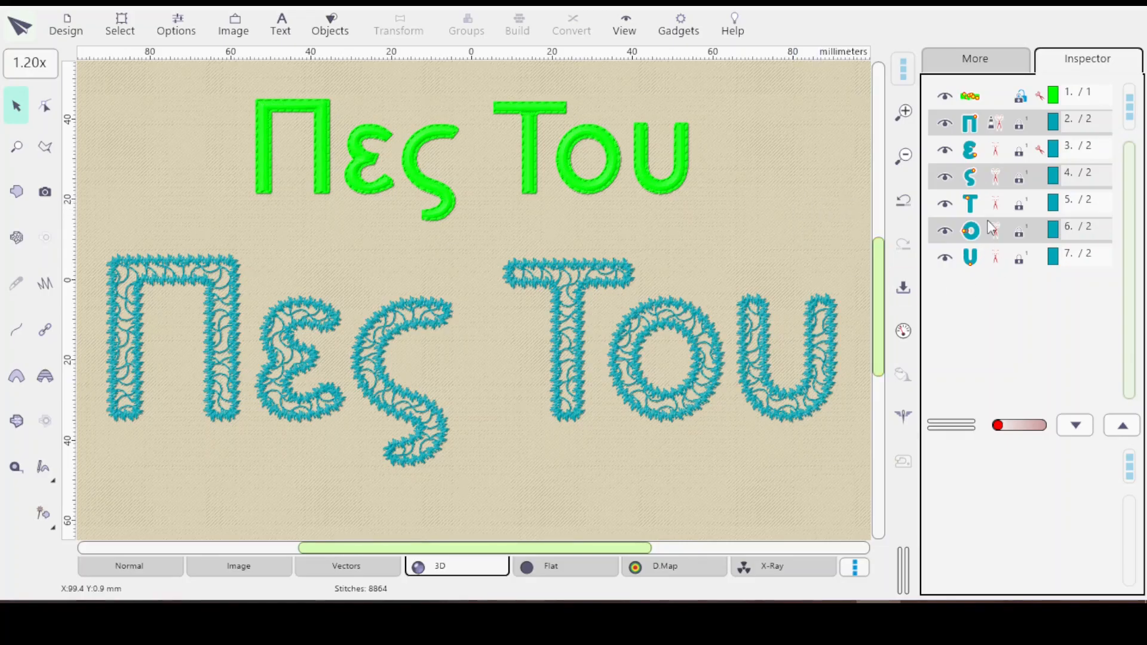
# Select all six large teal letters and combine them with Group 2.
pyautogui.click(987, 121)
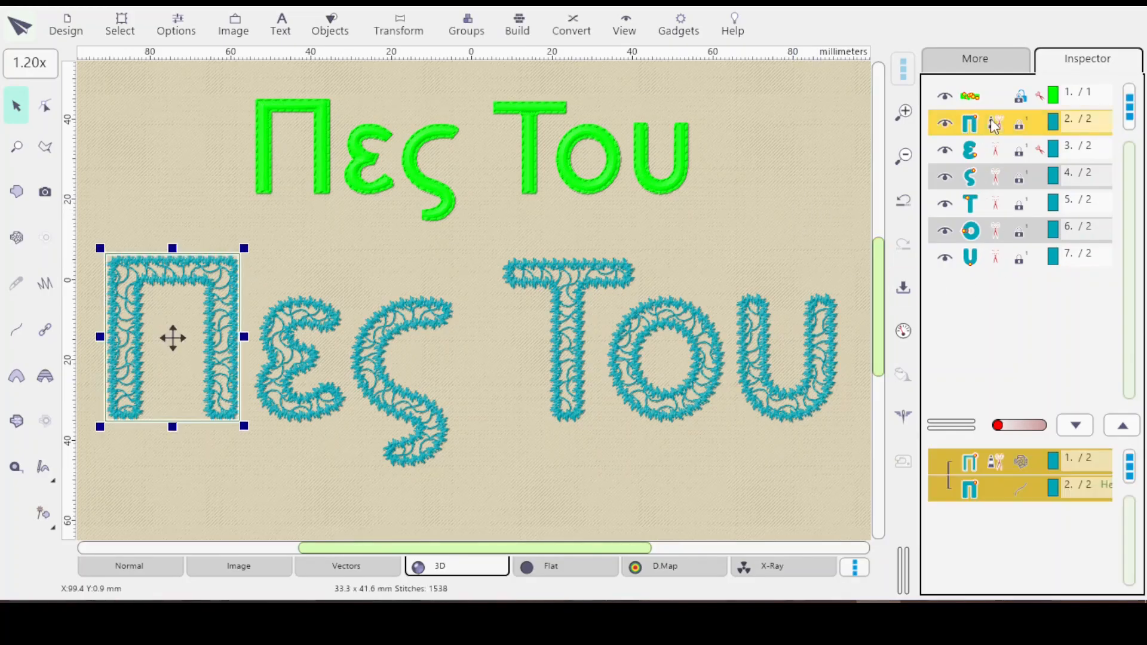
pyautogui.keyDown('shift'); pyautogui.click(1017, 263); pyautogui.keyUp('shift')
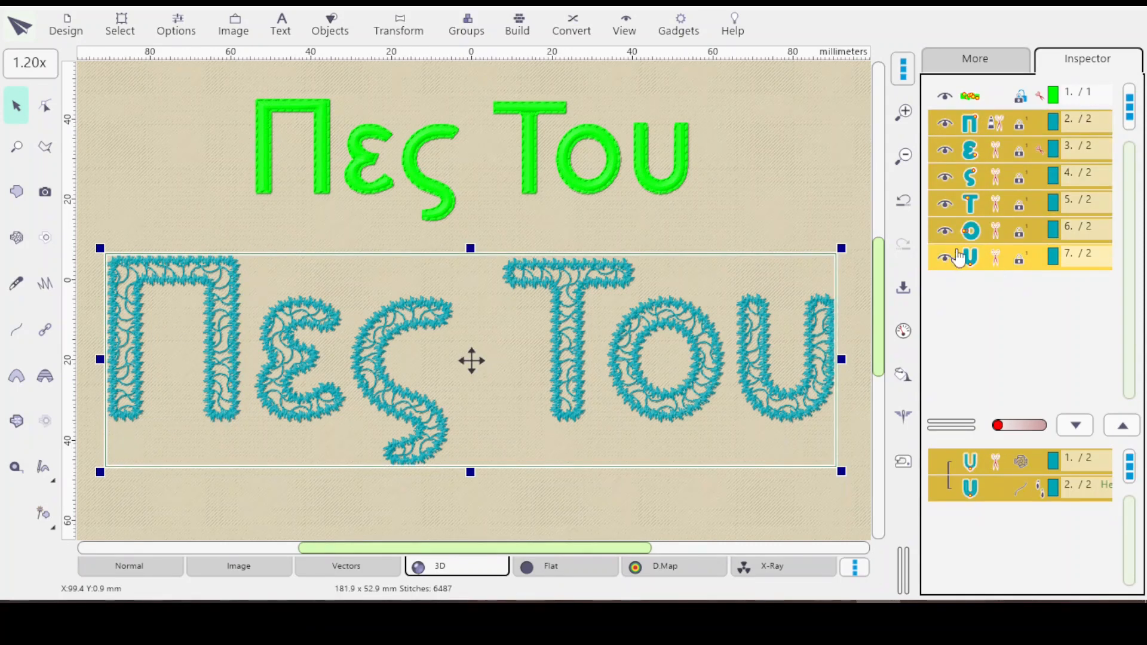
pyautogui.rightClick(992, 212)
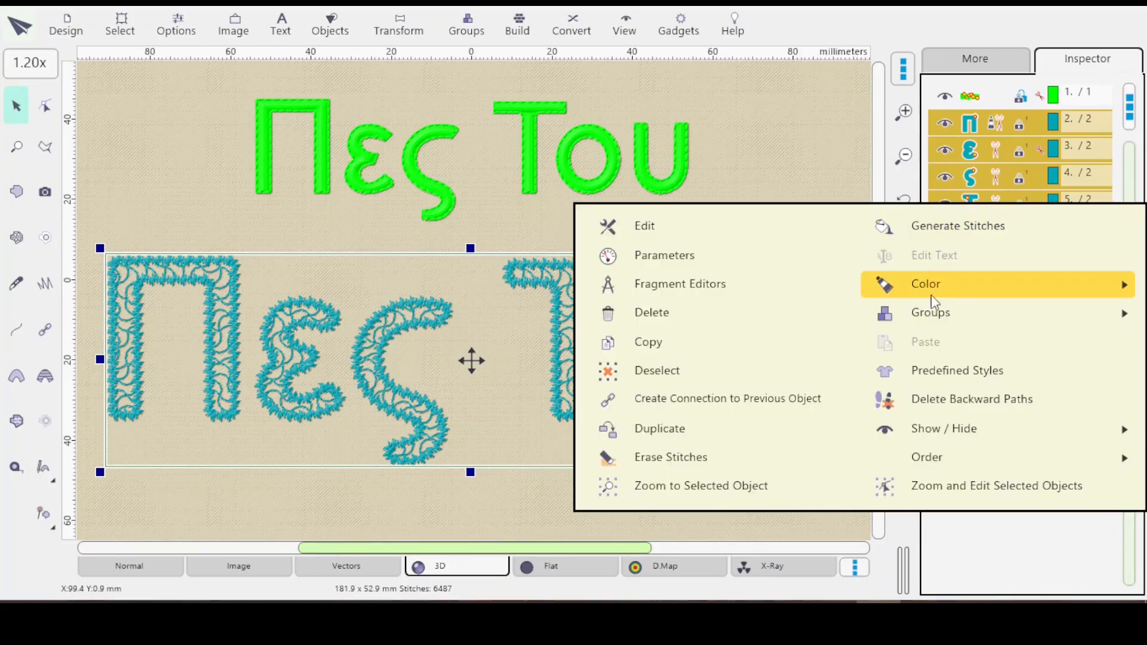
pyautogui.moveTo(952, 318)
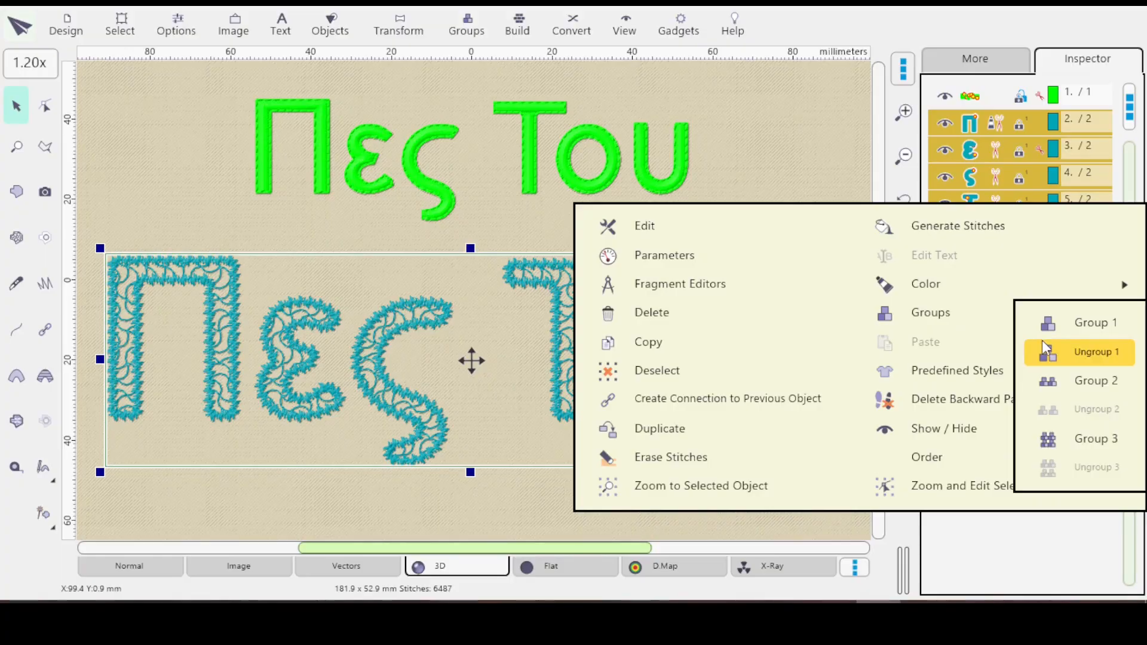
pyautogui.click(1094, 385)
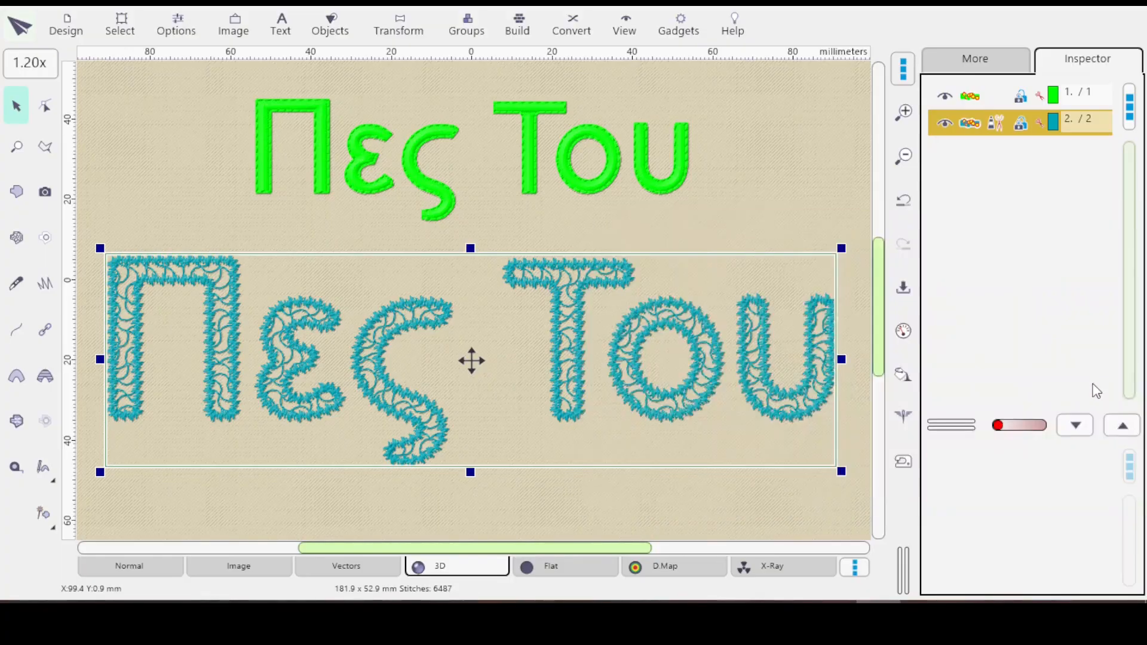
# Set the average width of the teal lettering's fractal net to 1.5 mm and apply it.
pyautogui.click(908, 336)
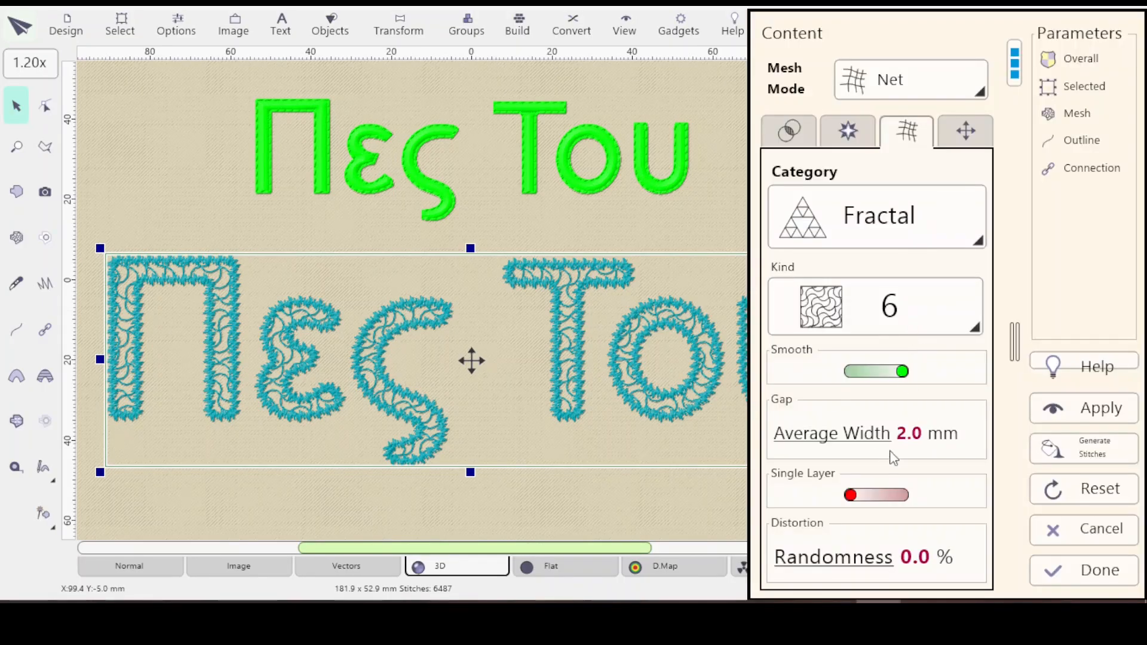
pyautogui.click(873, 435)
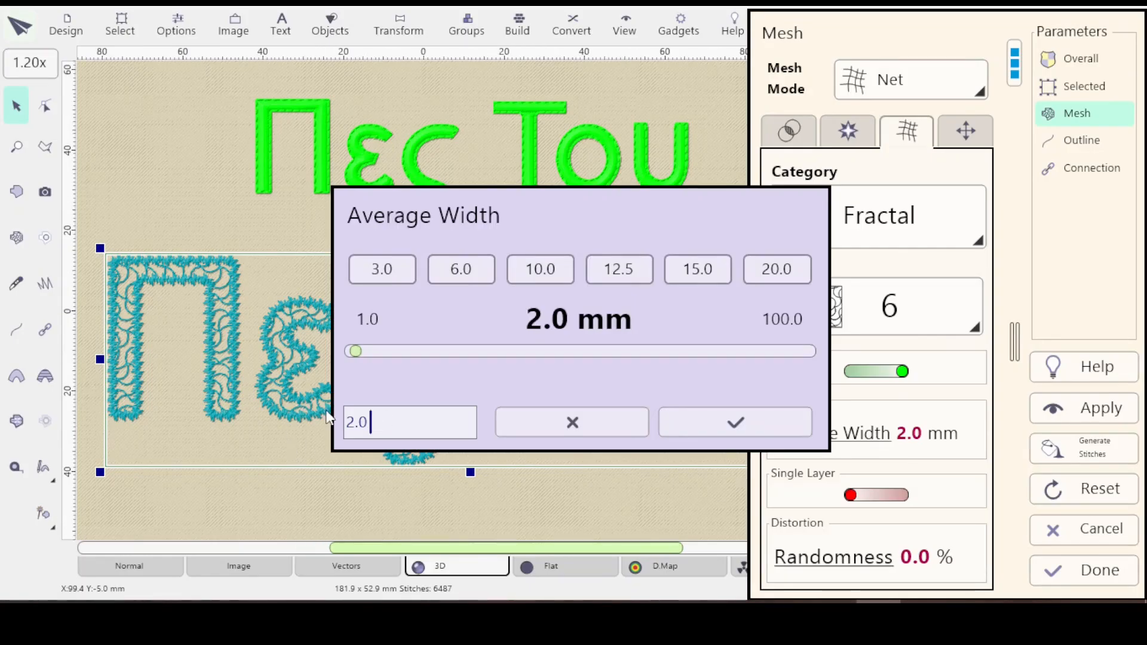
pyautogui.press('BackSpace')
pyautogui.press('BackSpace')
pyautogui.press('BackSpace')
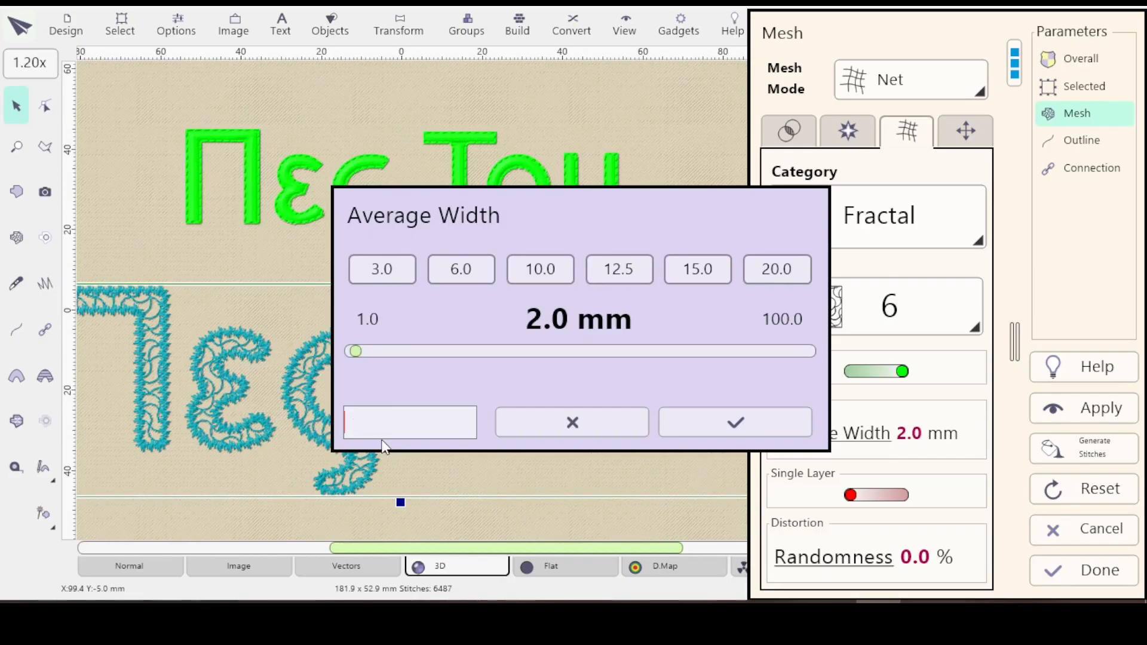
pyautogui.write('1.5')
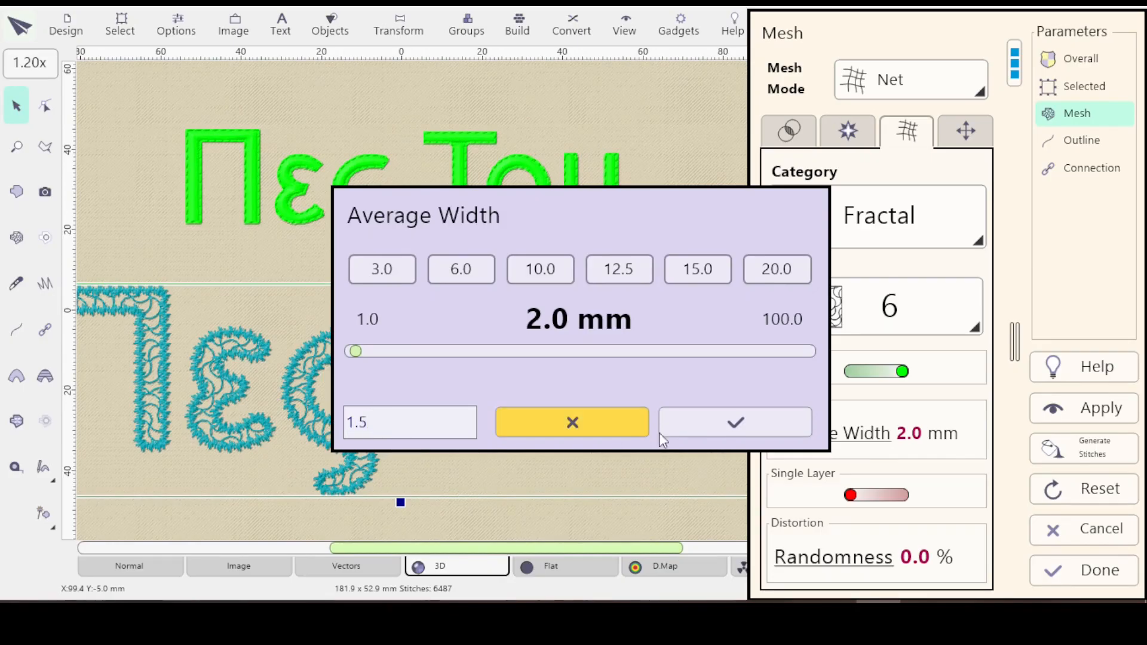
pyautogui.click(732, 420)
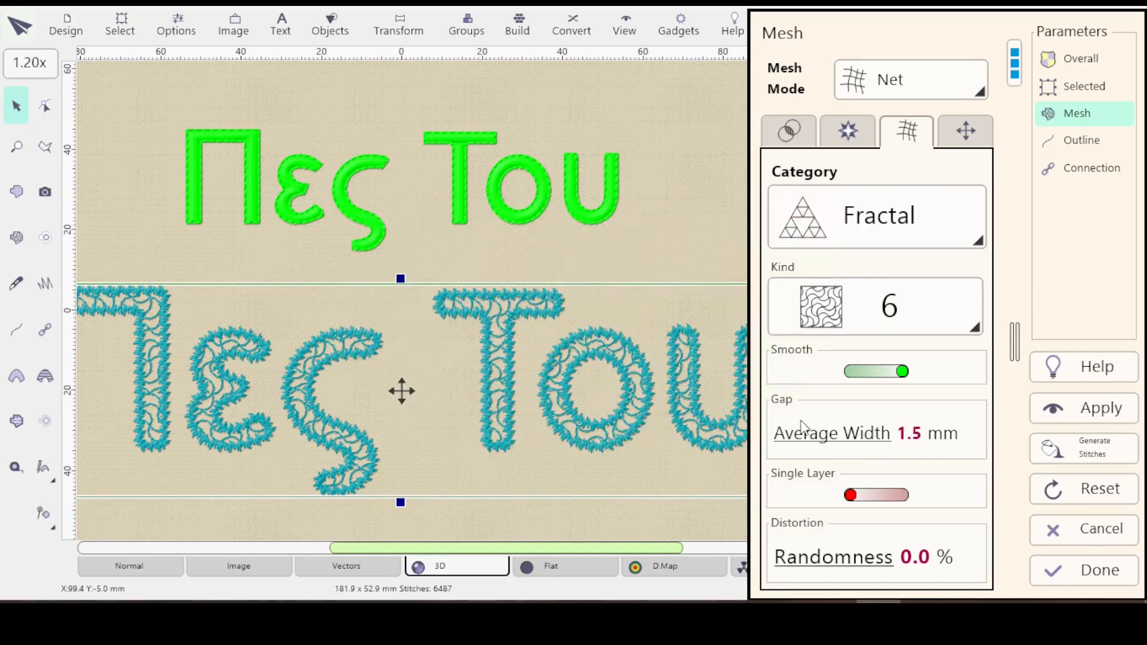
pyautogui.click(1075, 408)
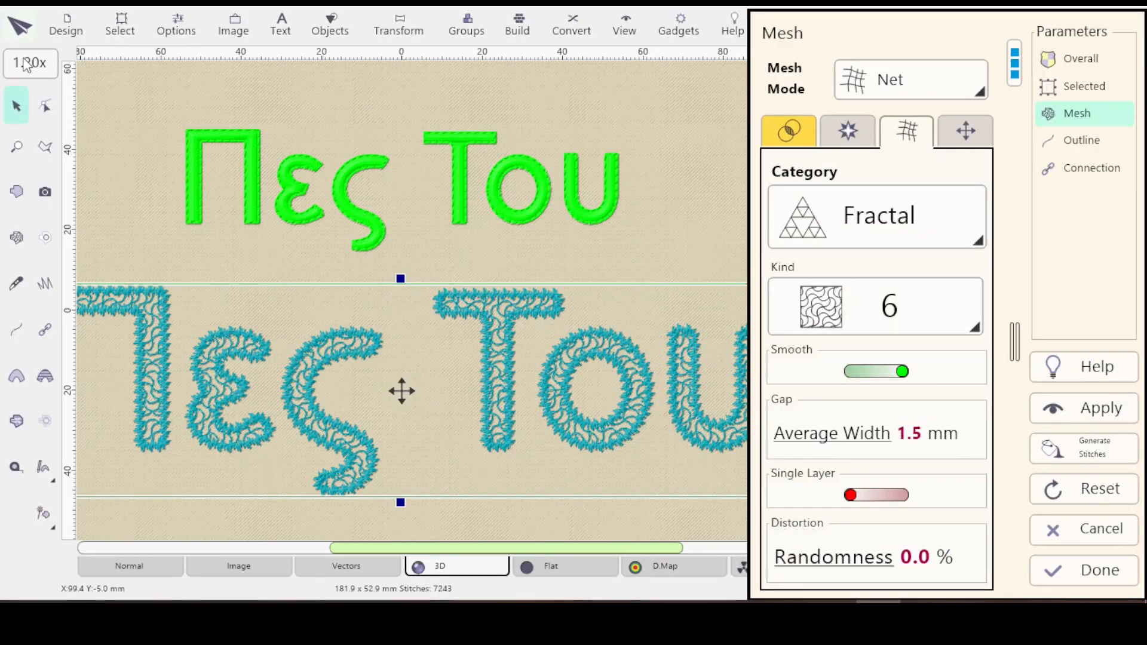
# View the whole design at 1:1, inspect its stitch density map and return to the 3D view.
pyautogui.scroll(-3, 467, 338)
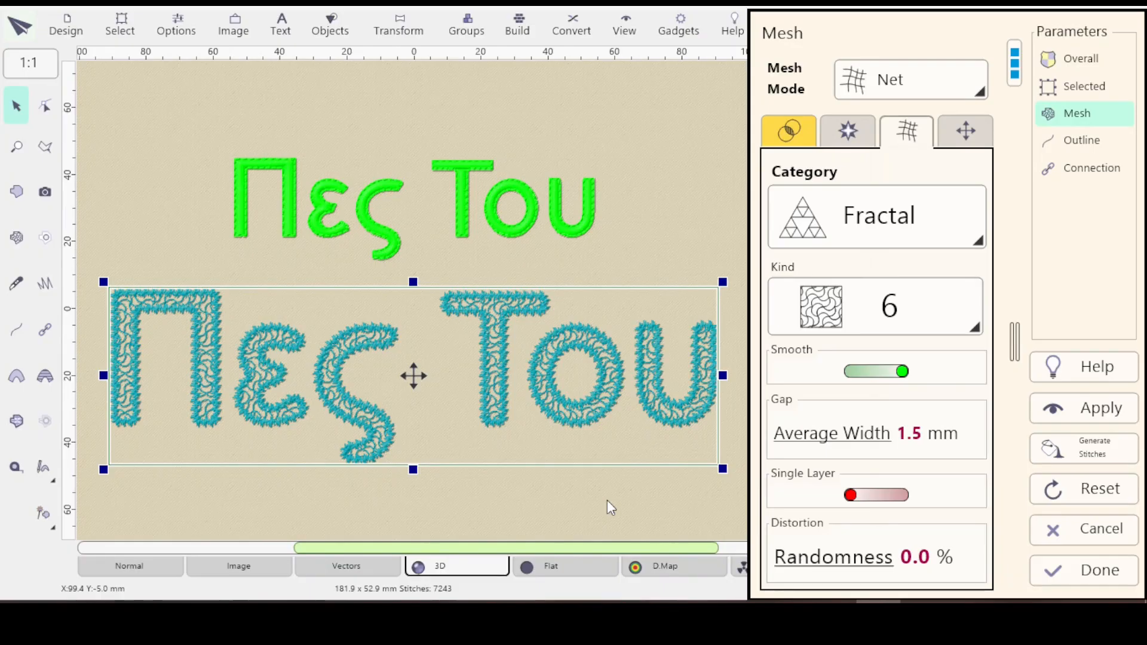
pyautogui.moveTo(416, 546); pyautogui.dragTo(387, 546)
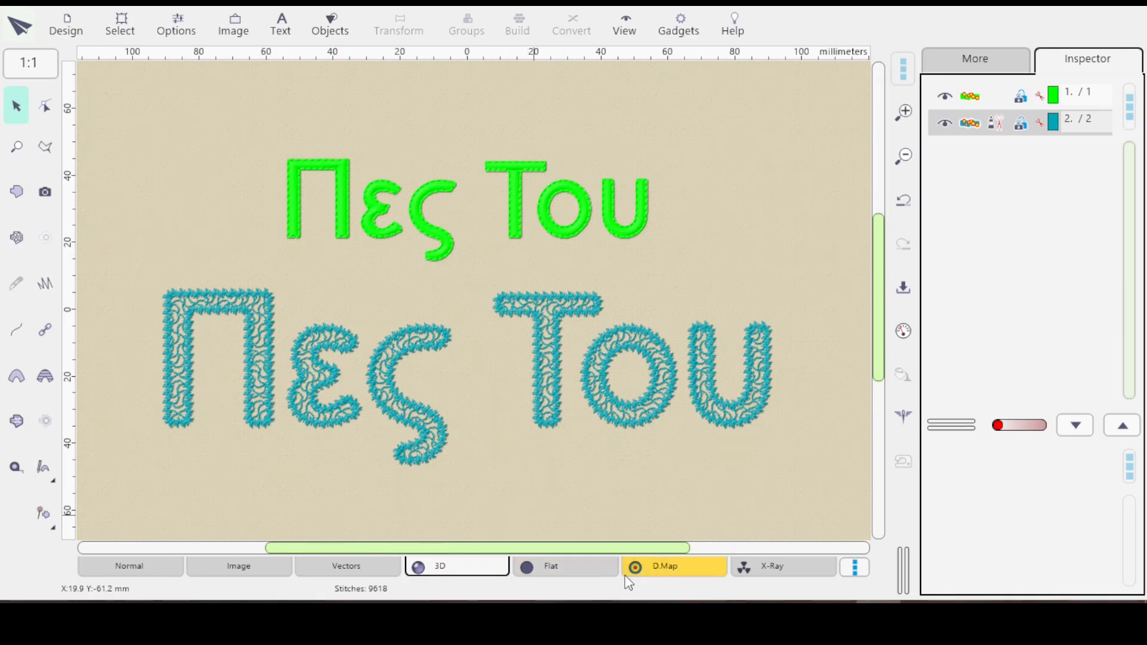
pyautogui.click(662, 574)
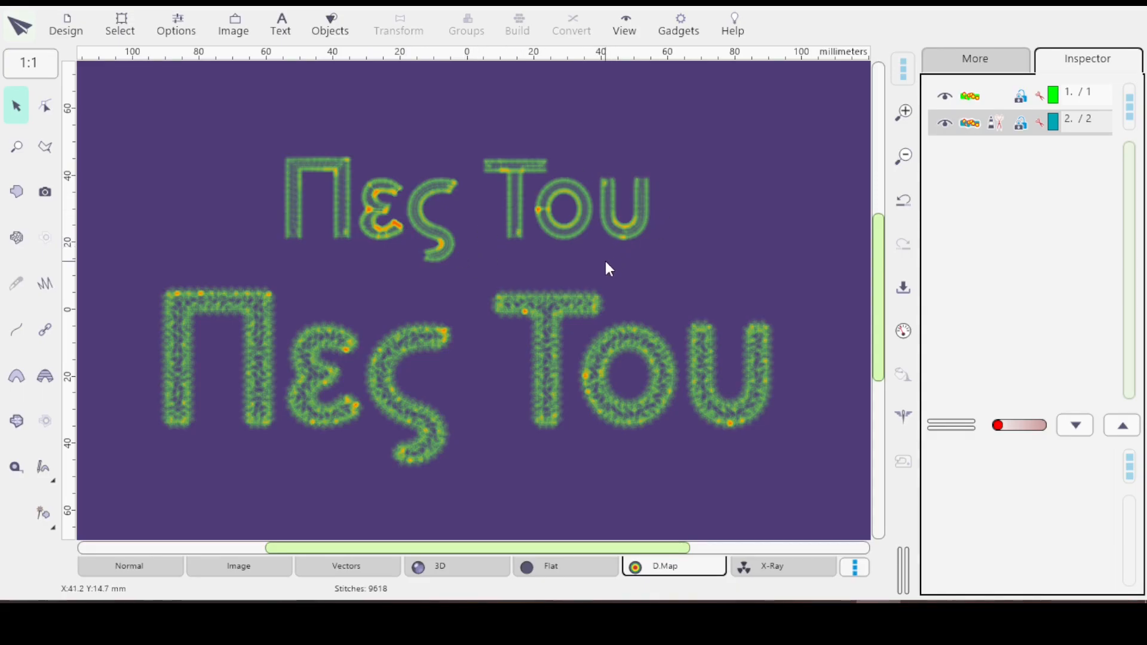
pyautogui.click(447, 568)
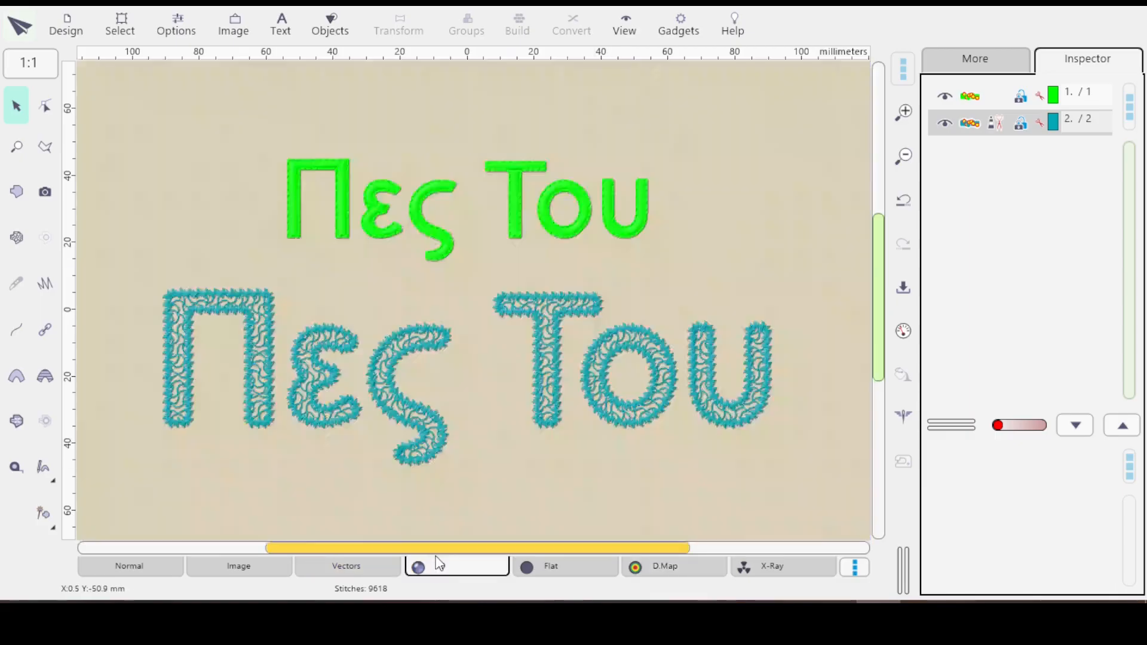